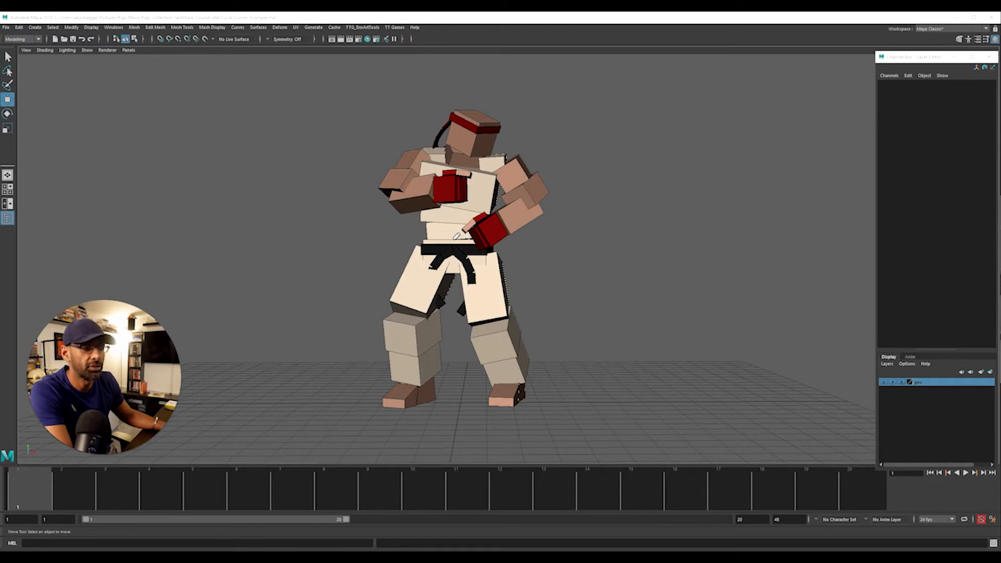
# Mark the character's spine, thighs and arms with freehand red annotation lines and clear them
pyautogui.moveTo(458, 221); pyautogui.dragTo(471, 156)
pyautogui.moveTo(432, 264); pyautogui.dragTo(408, 313)
pyautogui.moveTo(478, 307); pyautogui.dragTo(503, 342)
pyautogui.moveTo(523, 183); pyautogui.dragTo(485, 228)
pyautogui.moveTo(429, 181); pyautogui.dragTo(431, 193)
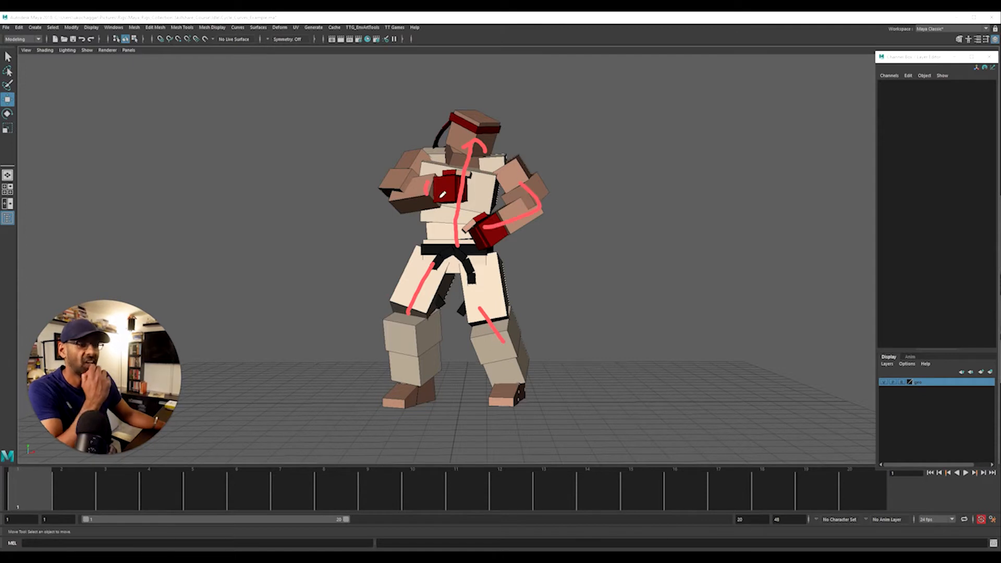
pyautogui.press('Escape')
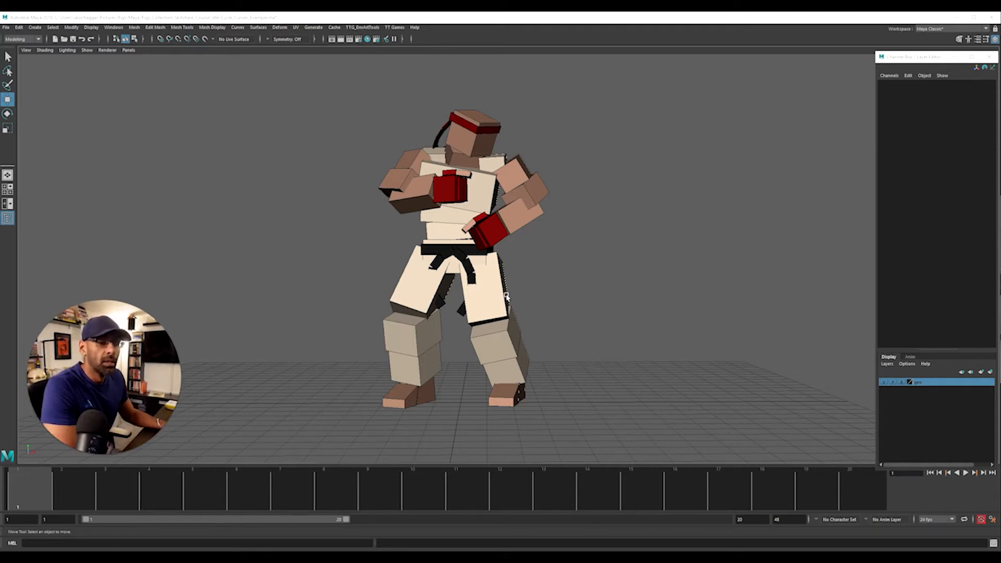
# Inspect the posed character up close and select the hip block behind the belt
pyautogui.keyDown('alt'); pyautogui.moveTo(406, 290); pyautogui.dragTo(421, 298); pyautogui.keyUp('alt')
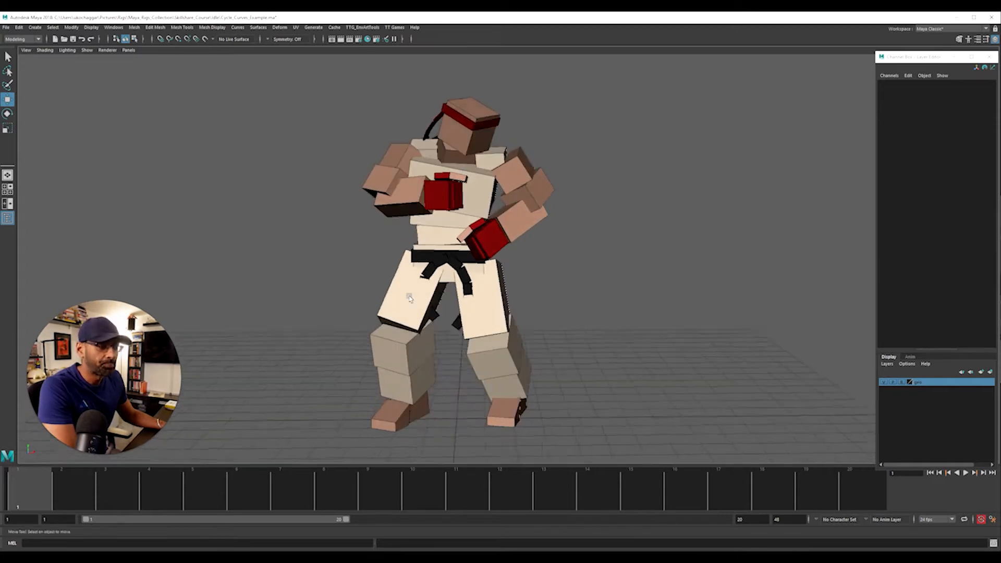
pyautogui.keyDown('alt'); pyautogui.moveTo(421, 298); pyautogui.dragTo(438, 300, button='right'); pyautogui.keyUp('alt')
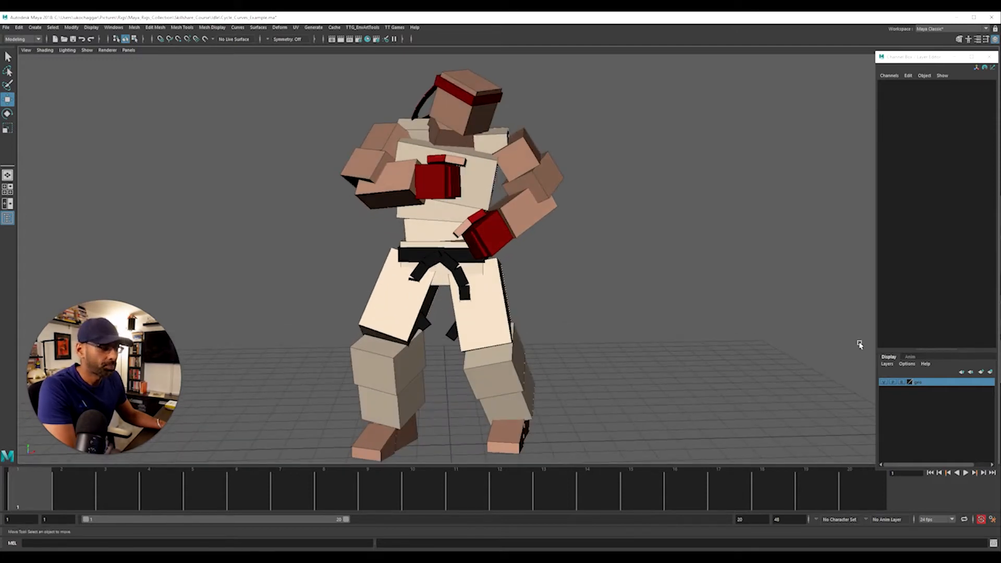
pyautogui.keyDown('alt'); pyautogui.moveTo(636, 301); pyautogui.dragTo(573, 293, button='right'); pyautogui.keyUp('alt')
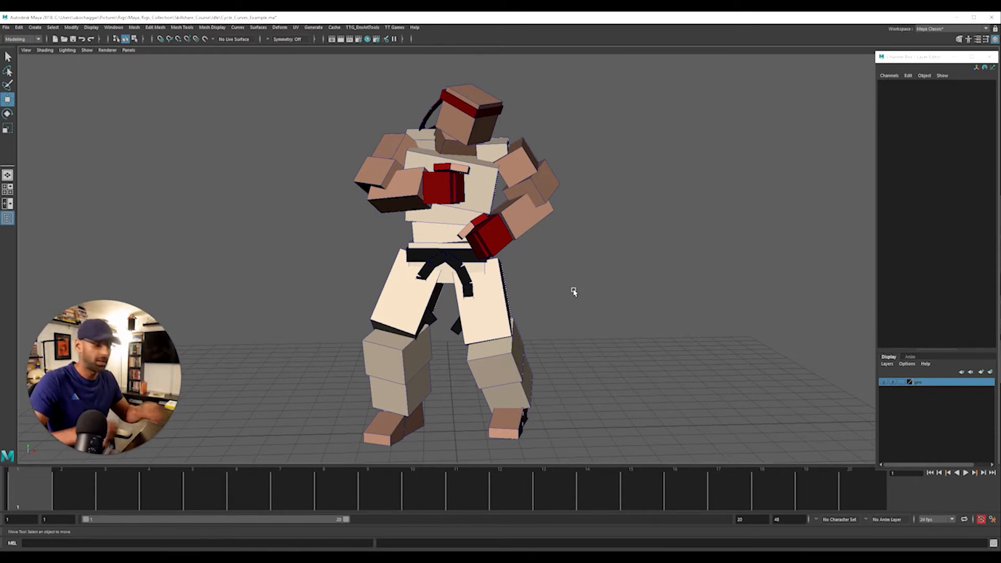
pyautogui.click(460, 247)
pyautogui.keyDown('alt'); pyautogui.moveTo(460, 247); pyautogui.dragTo(493, 269, button='right'); pyautogui.keyUp('alt')
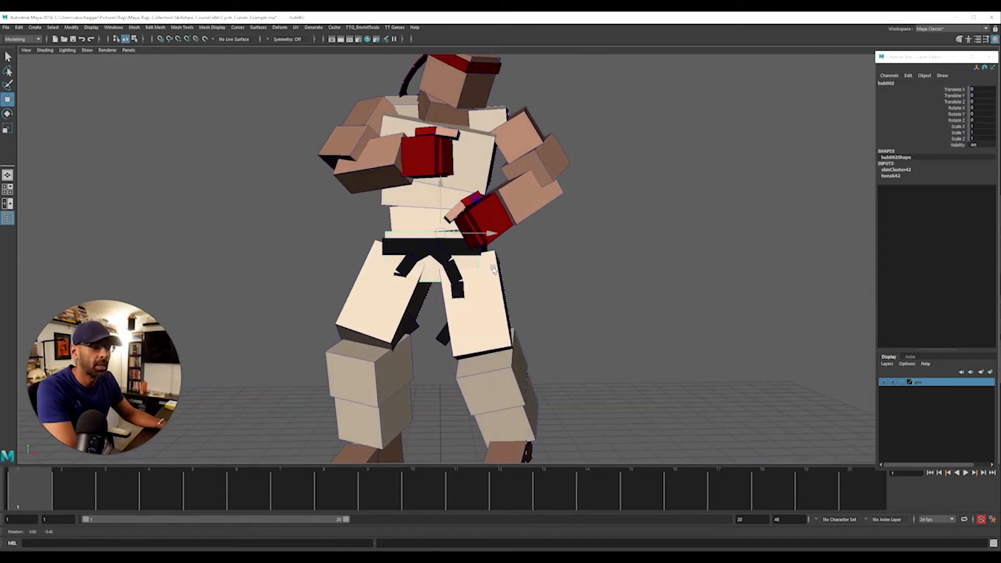
# Try a small move of the root control with the rig controls shown, undo it and hide the controls again
pyautogui.hotkey('alt', '1')
pyautogui.keyDown('alt'); pyautogui.moveTo(638, 282); pyautogui.dragTo(574, 291); pyautogui.keyUp('alt')
pyautogui.click(565, 268)
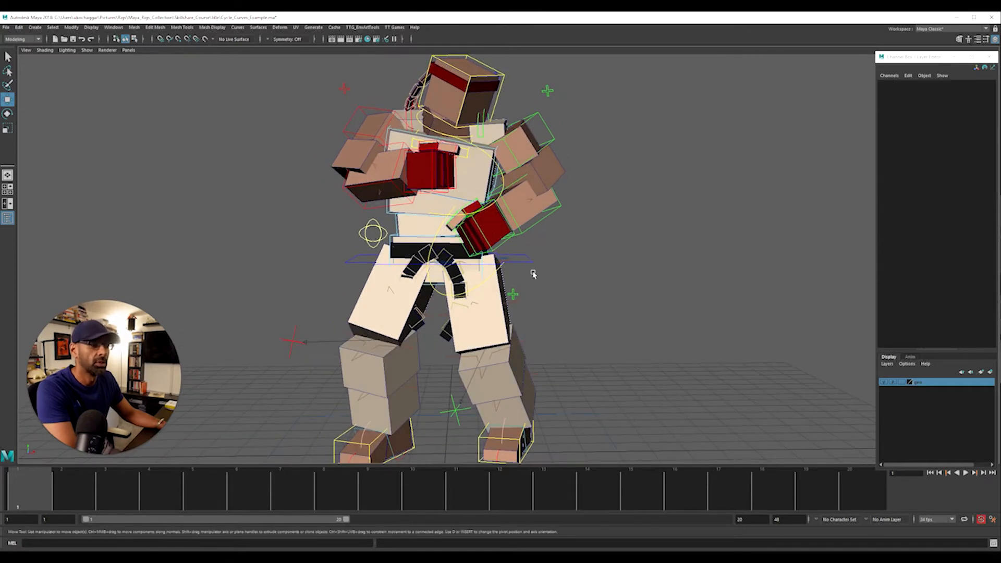
pyautogui.click(529, 262)
pyautogui.moveTo(441, 240)
pyautogui.mouseDown()
pyautogui.moveTo(442, 230)
pyautogui.moveTo(442, 238)
pyautogui.mouseUp()
pyautogui.hotkey('ctrl', 'z')
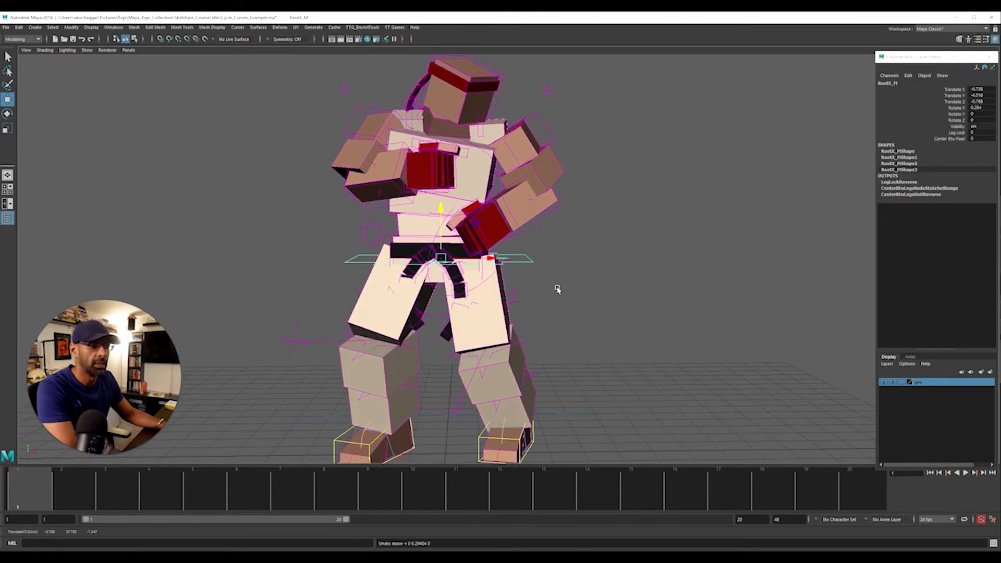
pyautogui.click(559, 290)
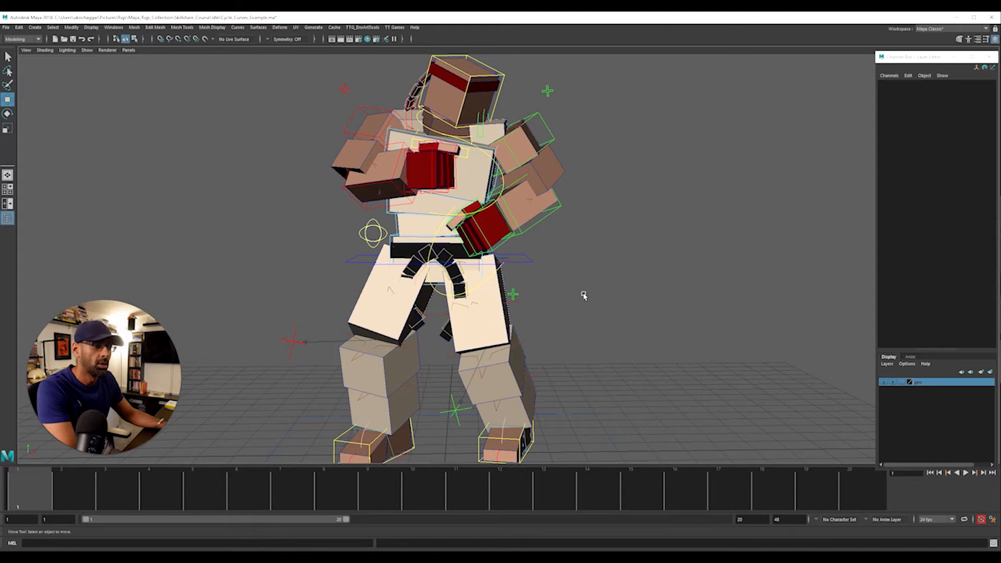
pyautogui.hotkey('alt', '1')
# Try to put all body geometry except the hip block into a new display layer
pyautogui.click(987, 373)
pyautogui.scroll(-3, 867, 353)
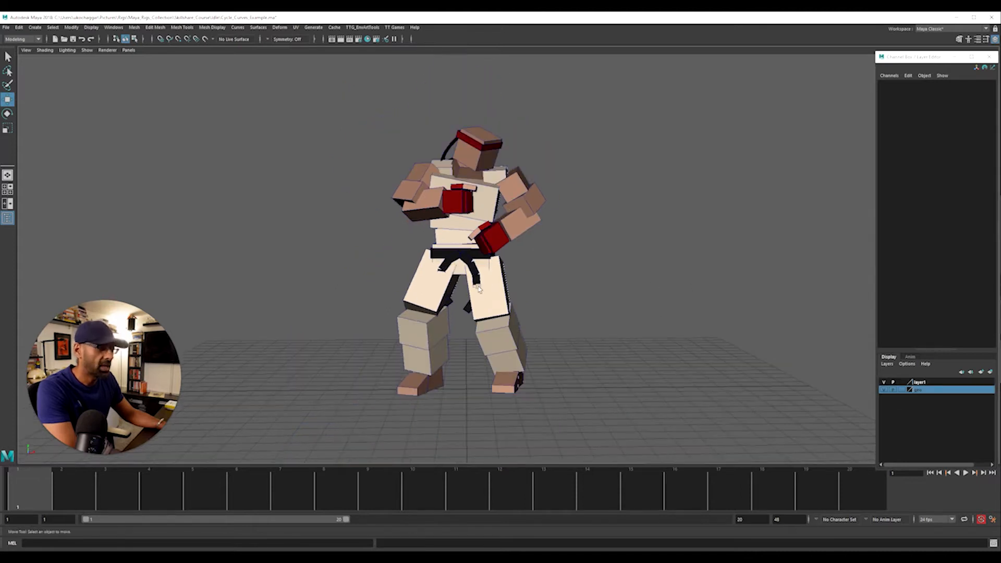
pyautogui.moveTo(344, 103); pyautogui.dragTo(580, 360)
pyautogui.scroll(5, 341, 342)
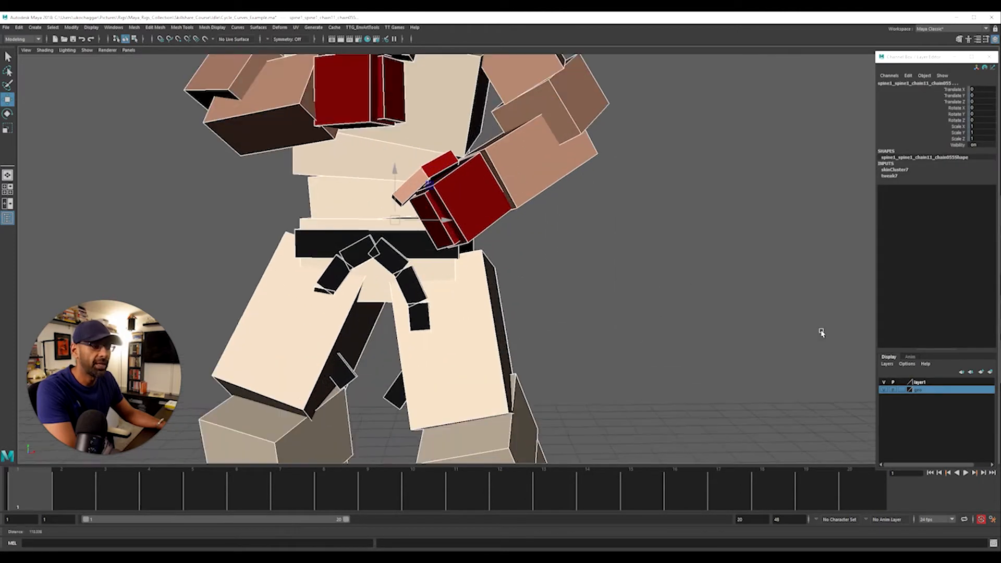
pyautogui.keyDown('shift'); pyautogui.click(311, 225); pyautogui.keyUp('shift')
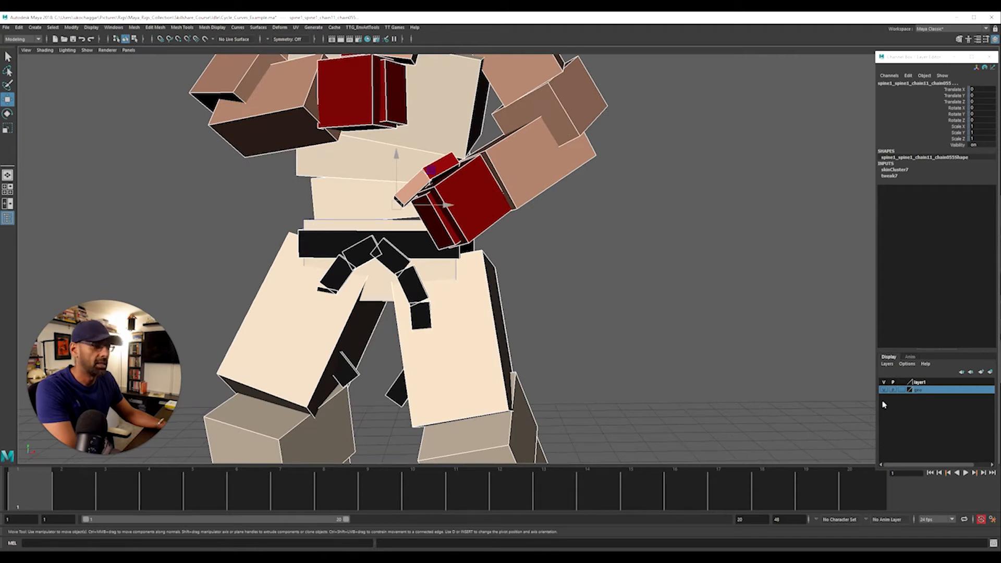
pyautogui.click(933, 383)
pyautogui.rightClick(936, 385)
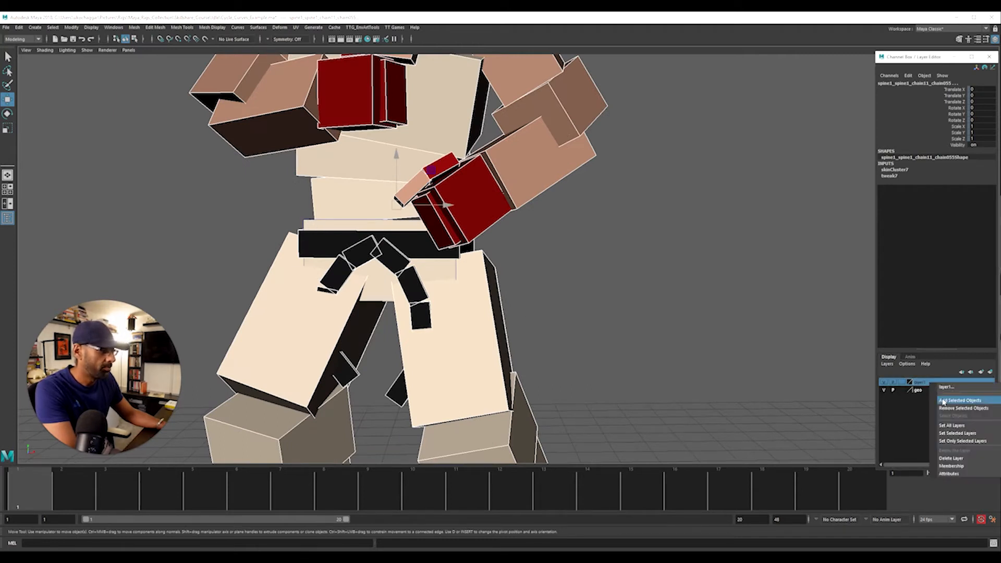
pyautogui.click(944, 401)
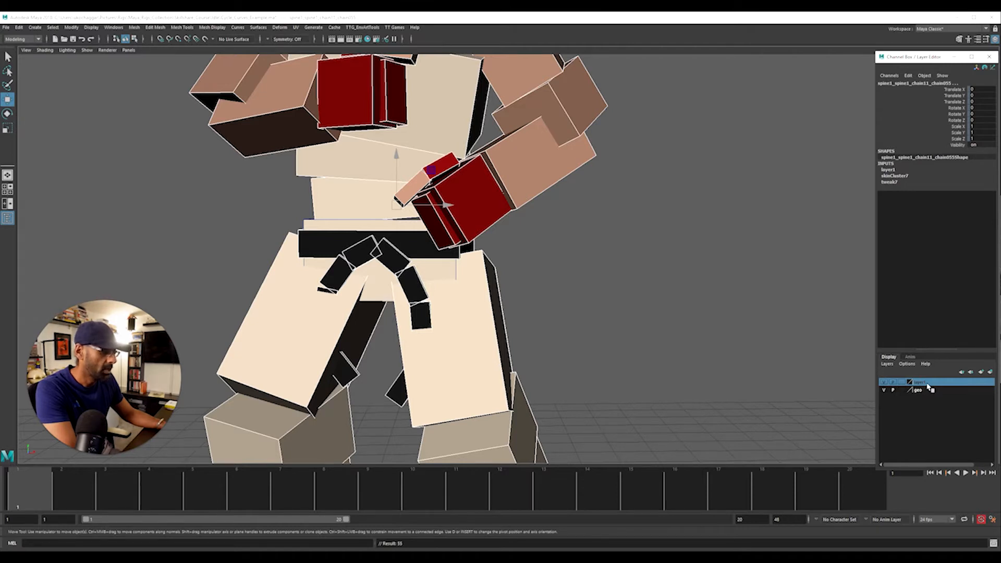
# Undo the new display layer and its assignment, and check the geo layer by toggling its visibility
pyautogui.hotkey('ctrl', 'z')
pyautogui.hotkey('ctrl', 'z')
pyautogui.hotkey('ctrl', 'z')
pyautogui.hotkey('ctrl', 'z')
pyautogui.keyDown('alt'); pyautogui.moveTo(453, 280); pyautogui.dragTo(333, 280, button='right'); pyautogui.keyUp('alt')
pyautogui.click(885, 382)
pyautogui.click(885, 382)
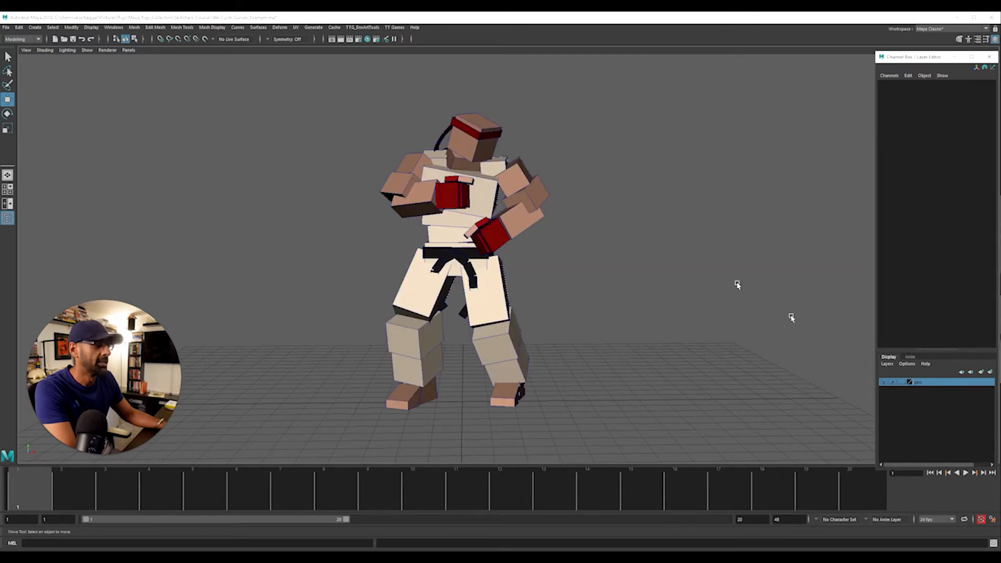
# Remove the hip block from the geo display layer and check by toggling the layer's visibility
pyautogui.click(446, 243)
pyautogui.rightClick(930, 384)
pyautogui.click(961, 409)
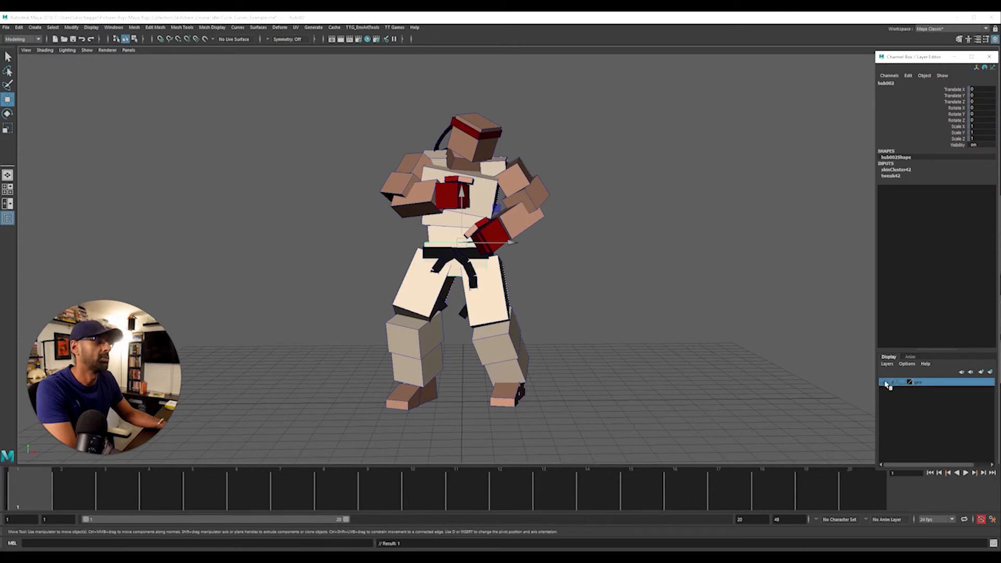
pyautogui.click(887, 383)
pyautogui.click(887, 383)
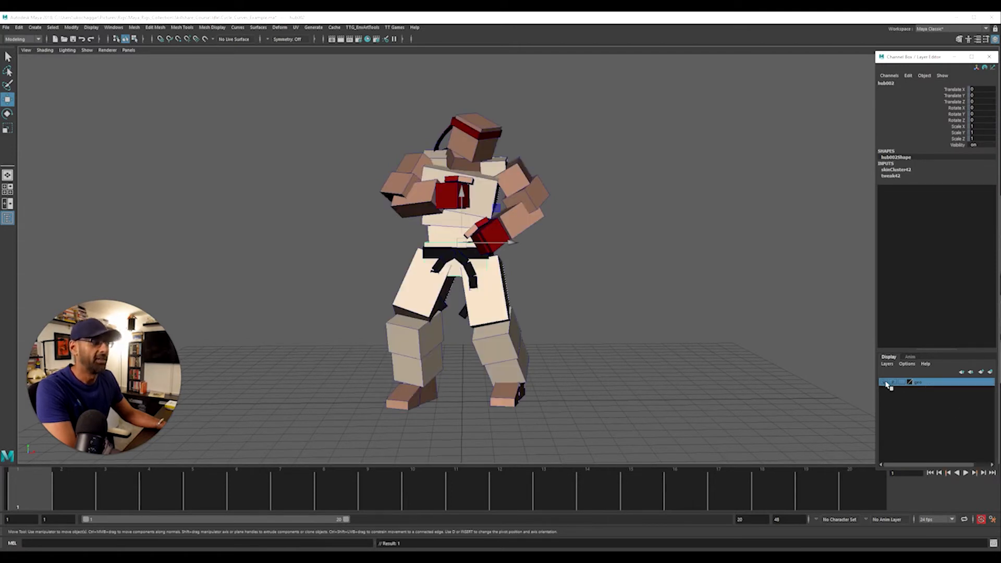
# Create a display layer named Hips with a yellow color and assign the selected hip block to it
pyautogui.click(990, 372)
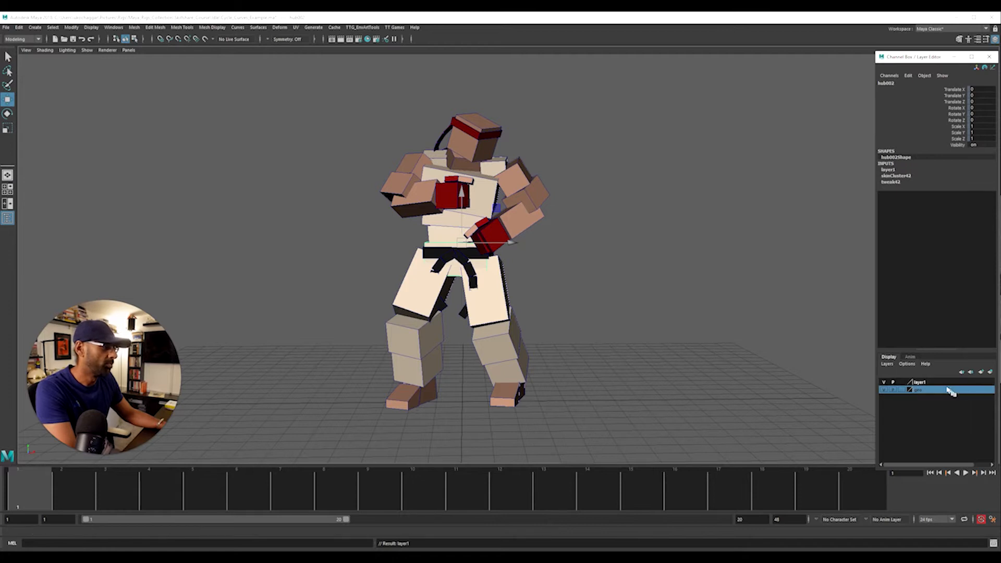
pyautogui.rightClick(932, 383)
pyautogui.click(937, 399)
pyautogui.doubleClick(933, 384)
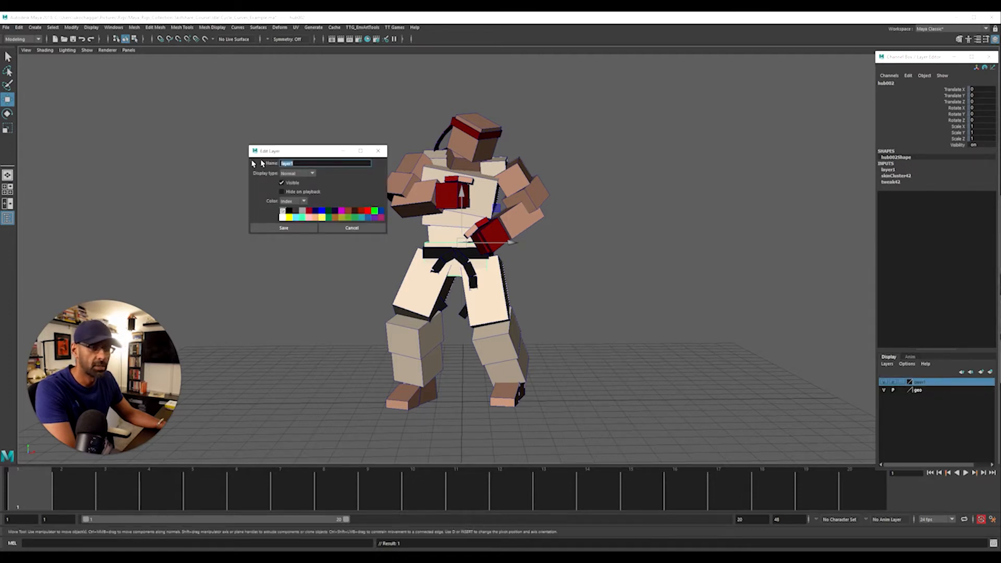
pyautogui.write('Hips')
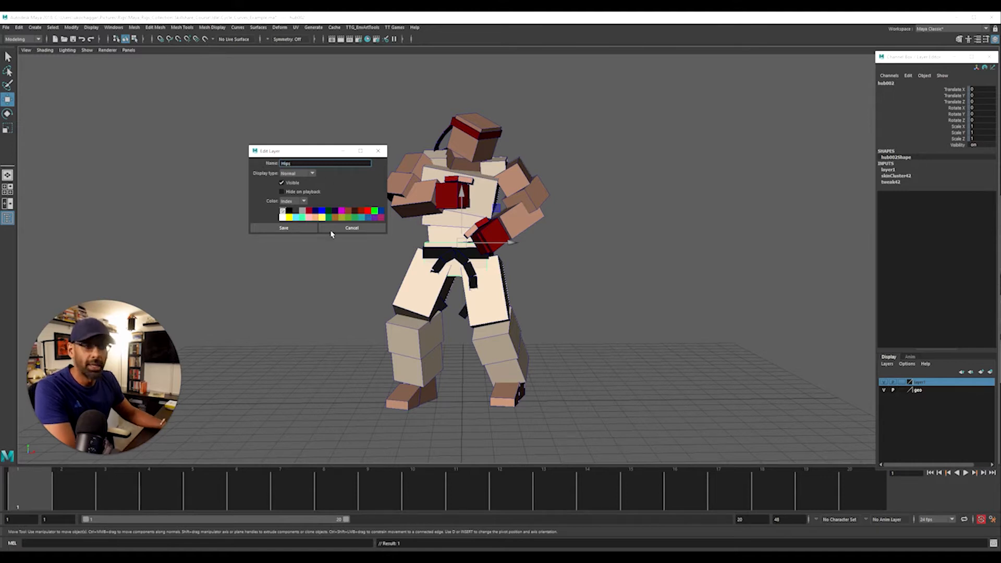
pyautogui.click(309, 226)
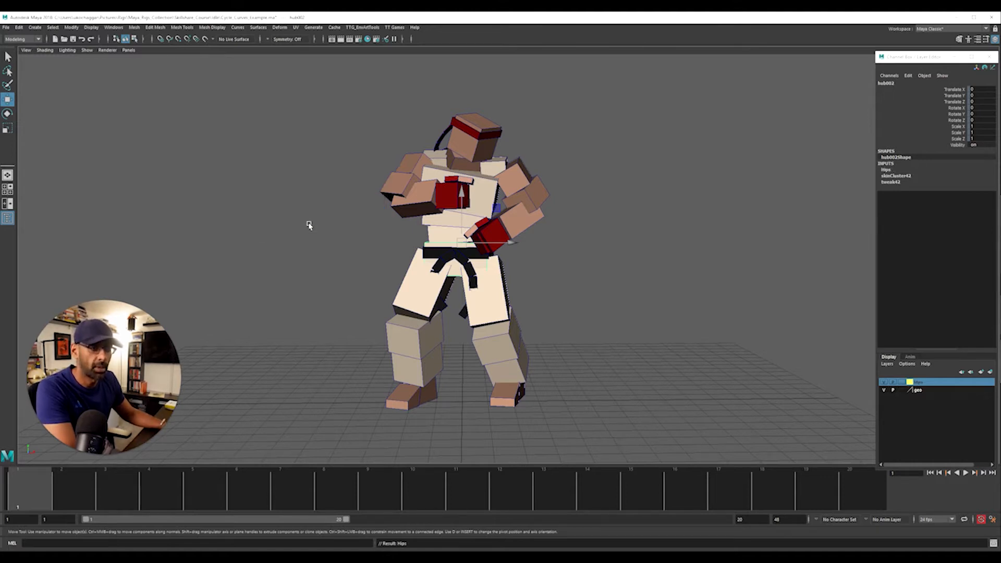
# Toggle the visibility of the Hips and geo layers to check which geometry each one controls
pyautogui.click(882, 383)
pyautogui.click(882, 383)
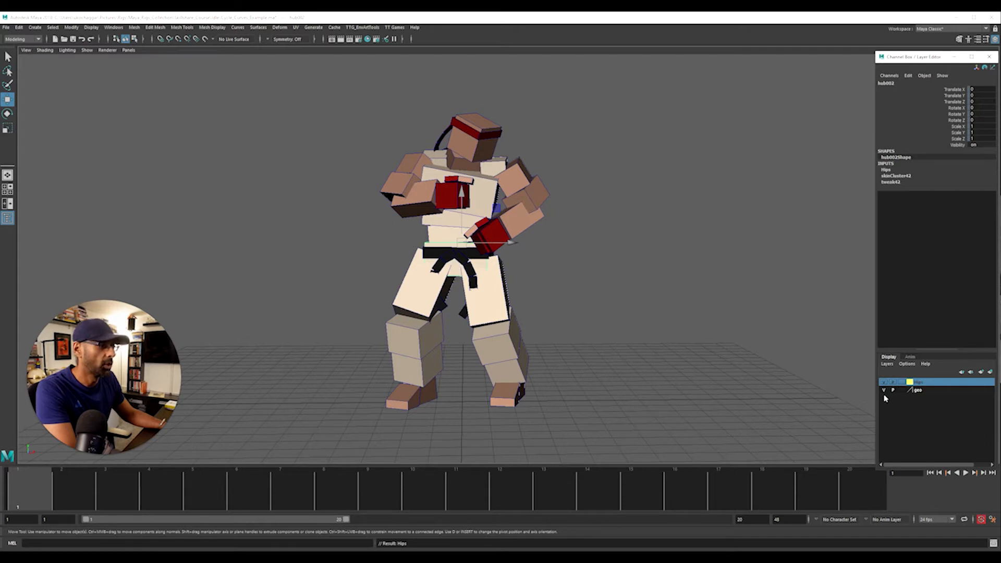
pyautogui.click(886, 390)
pyautogui.click(885, 389)
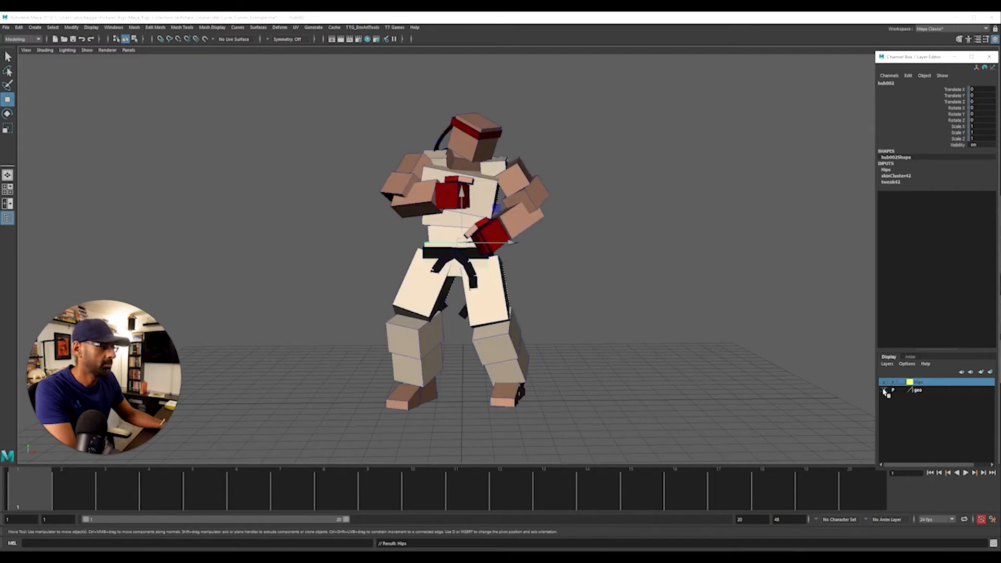
pyautogui.scroll(4, 402, 283)
pyautogui.click(372, 249)
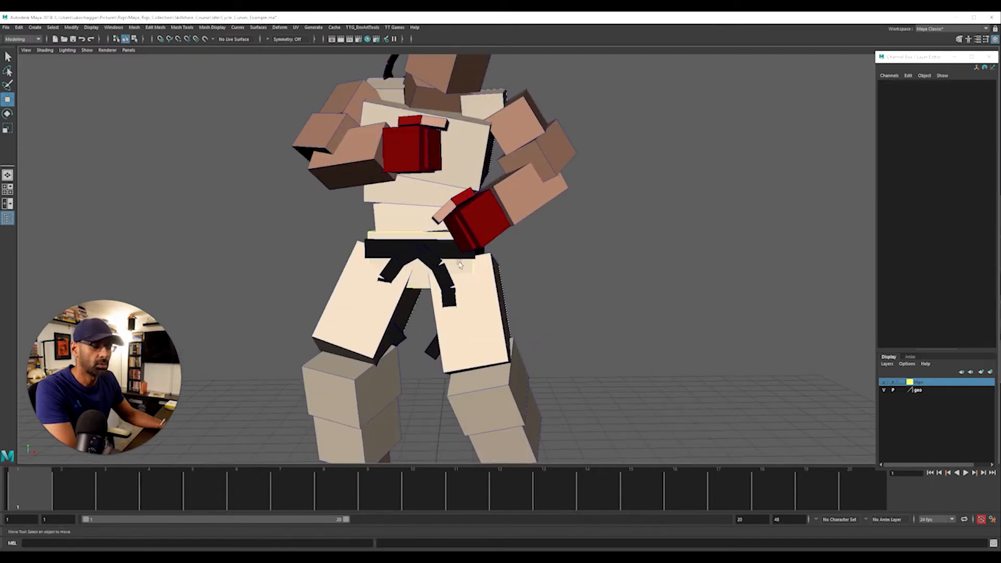
pyautogui.scroll(-4, 438, 255)
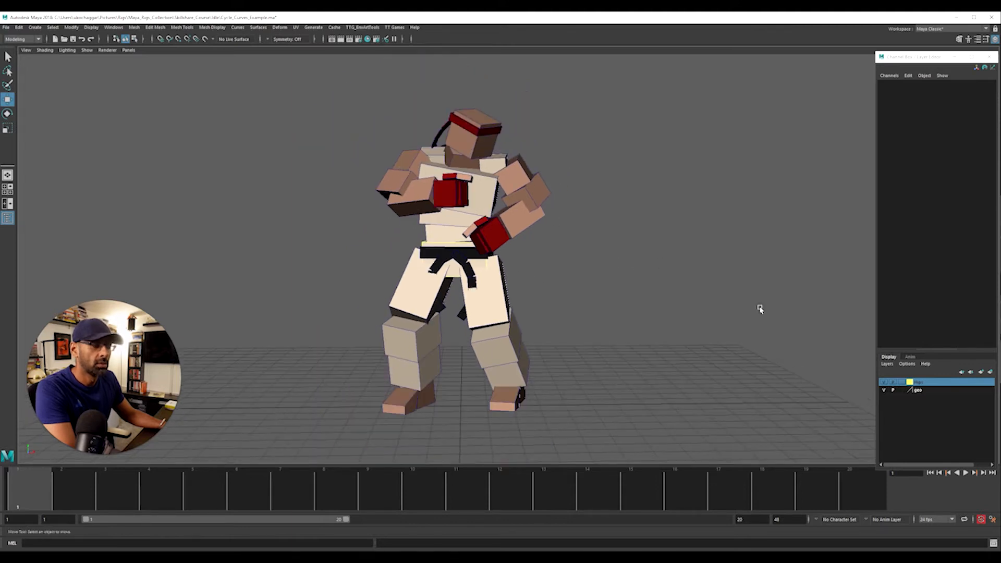
pyautogui.click(883, 382)
pyautogui.click(883, 383)
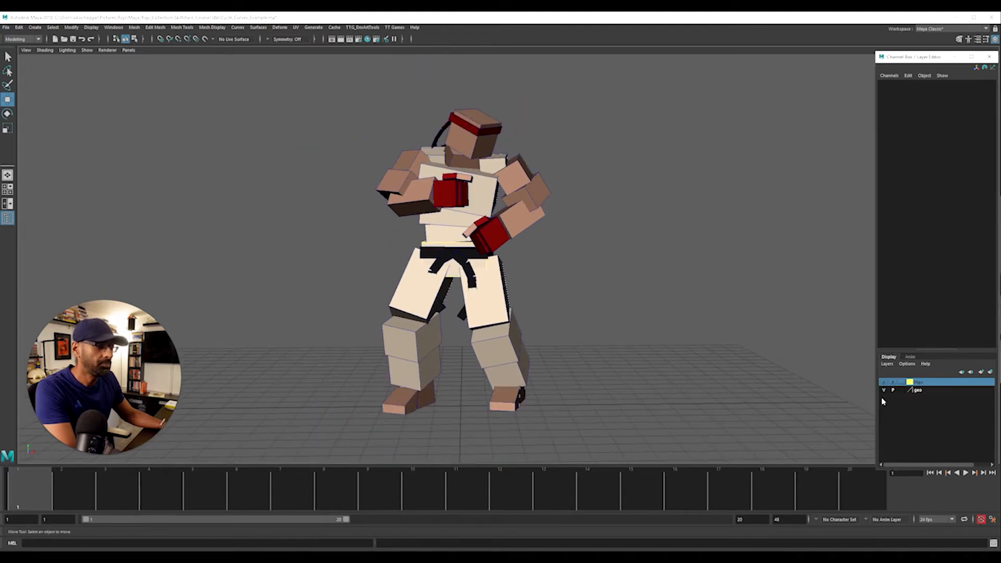
pyautogui.click(884, 391)
pyautogui.click(884, 390)
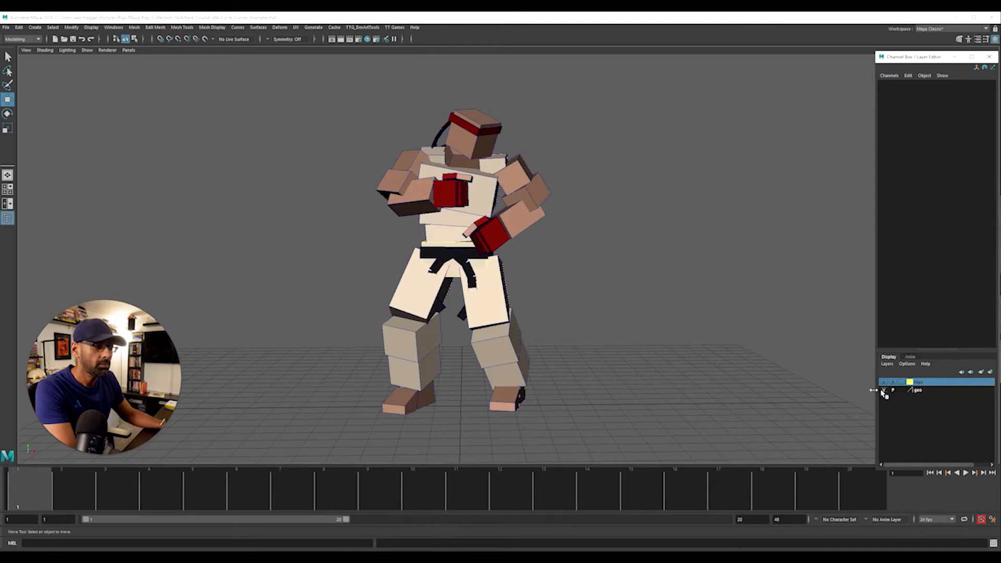
pyautogui.click(460, 254)
pyautogui.click(556, 264)
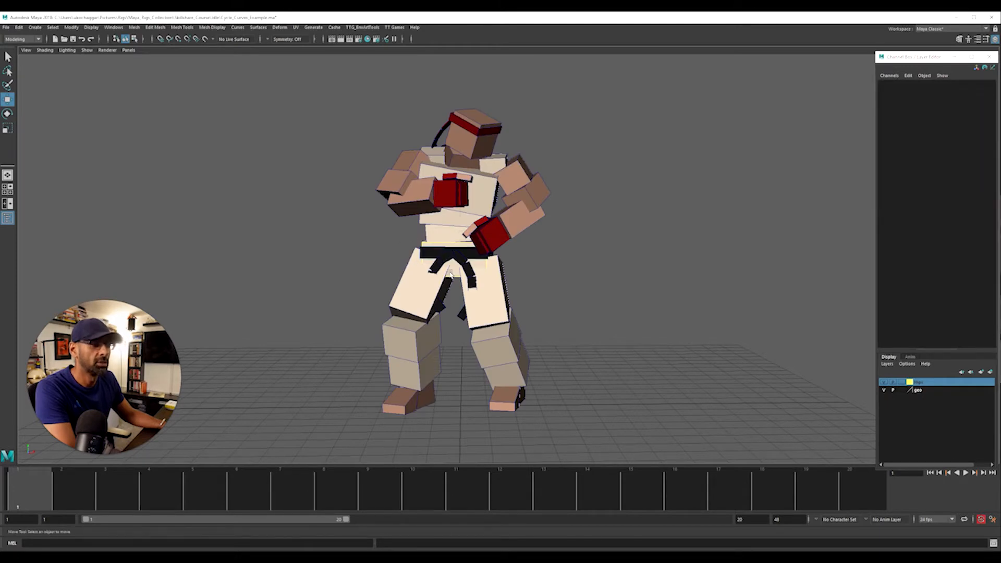
# Delete the existing geo display layer and hide the Hips layer
pyautogui.moveTo(329, 99); pyautogui.dragTo(654, 441)
pyautogui.click(923, 414)
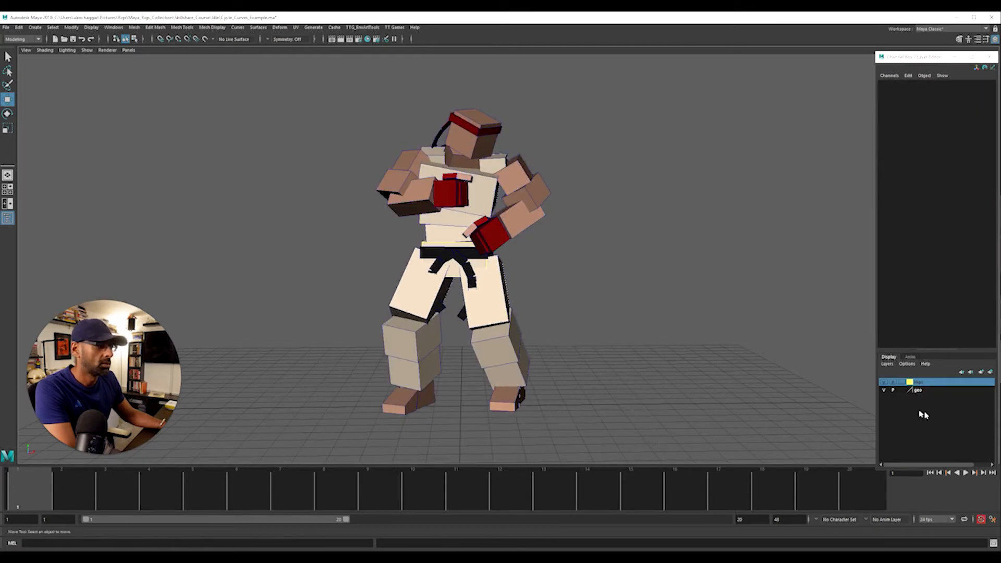
pyautogui.click(924, 392)
pyautogui.rightClick(933, 394)
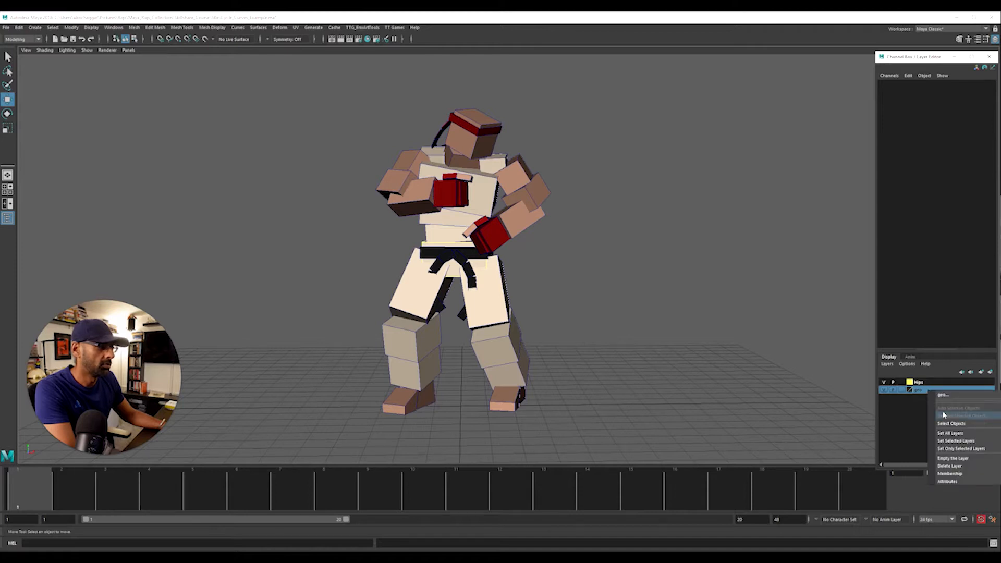
pyautogui.click(920, 391)
pyautogui.rightClick(921, 391)
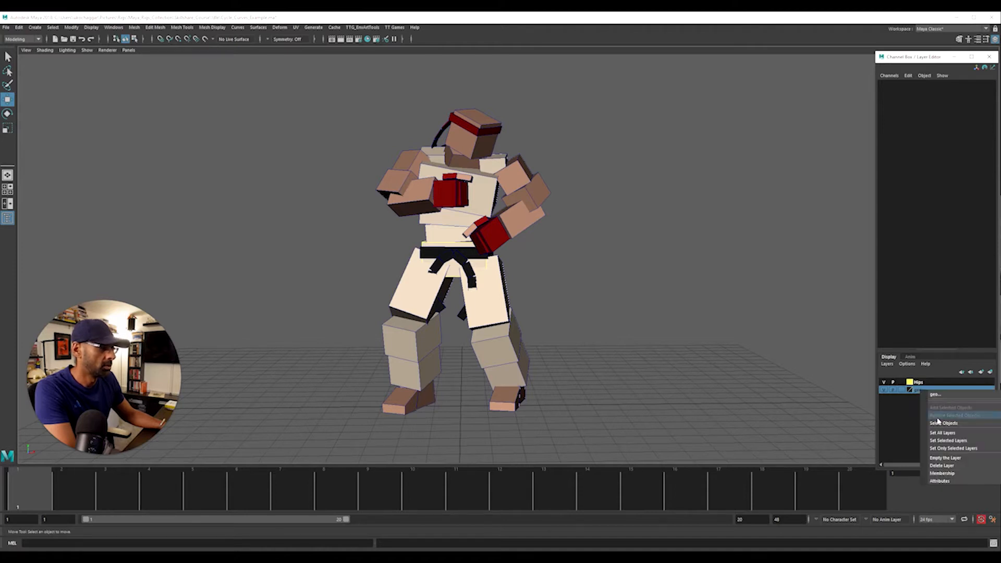
pyautogui.click(950, 465)
pyautogui.click(693, 314)
pyautogui.click(884, 384)
pyautogui.click(884, 383)
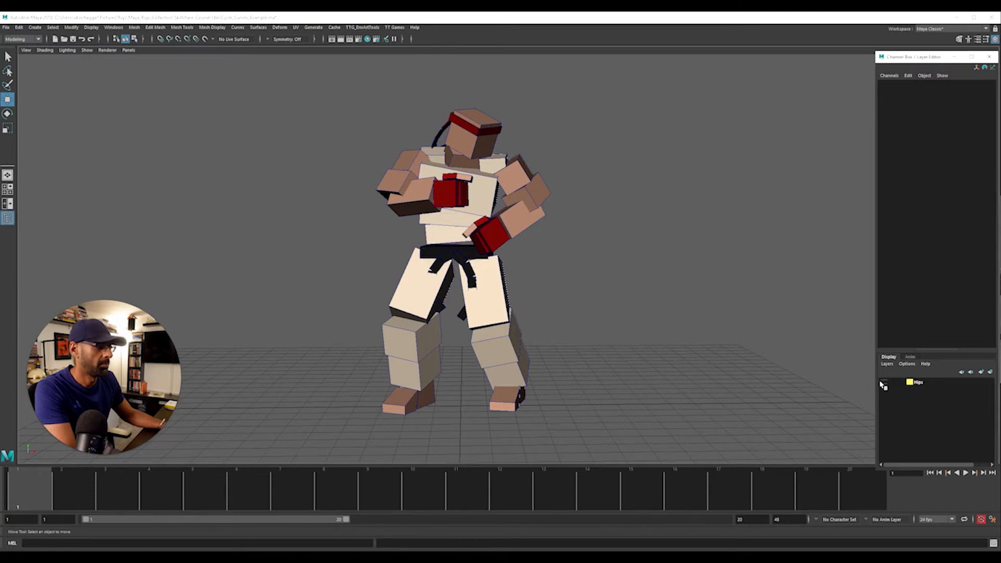
# Select all the remaining visible body geometry and assign it to a new display layer
pyautogui.moveTo(350, 92); pyautogui.dragTo(633, 412)
pyautogui.click(981, 372)
pyautogui.rightClick(930, 383)
pyautogui.click(946, 400)
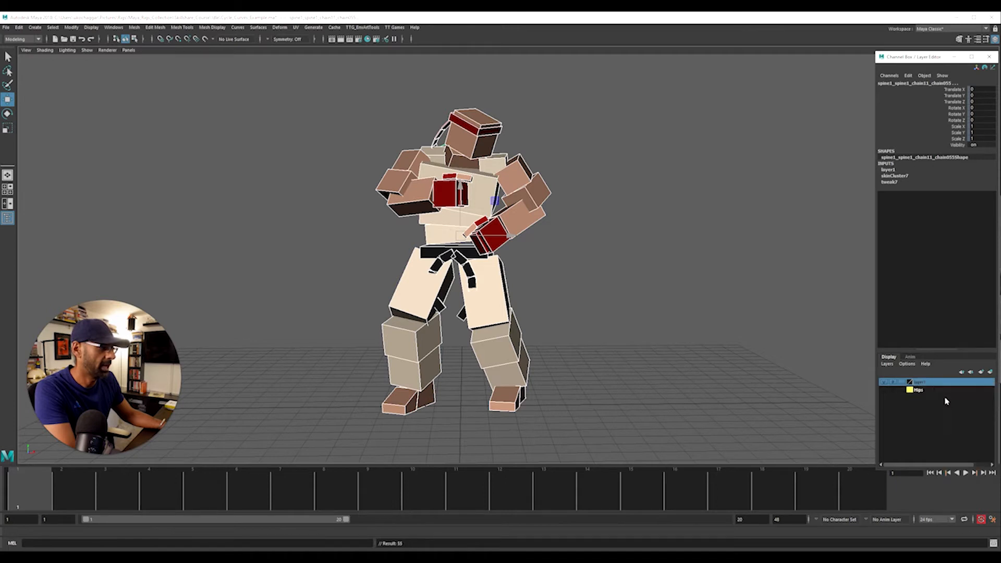
# Rename the new body layer Geo with a light orange color, and hide it so only the Hips layer shows
pyautogui.doubleClick(936, 384)
pyautogui.write('Geo')
pyautogui.click(314, 218)
pyautogui.click(305, 227)
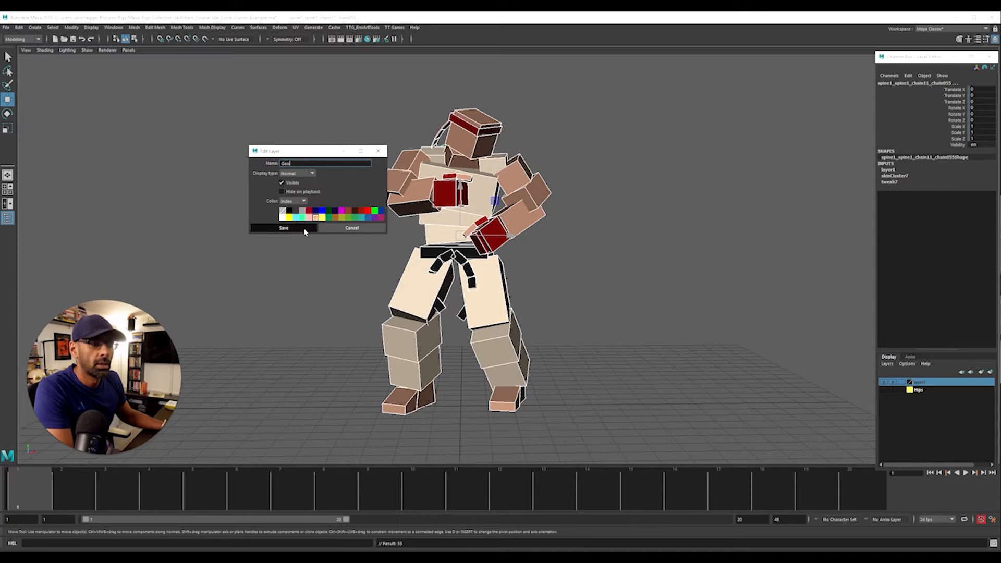
pyautogui.click(883, 382)
pyautogui.click(631, 302)
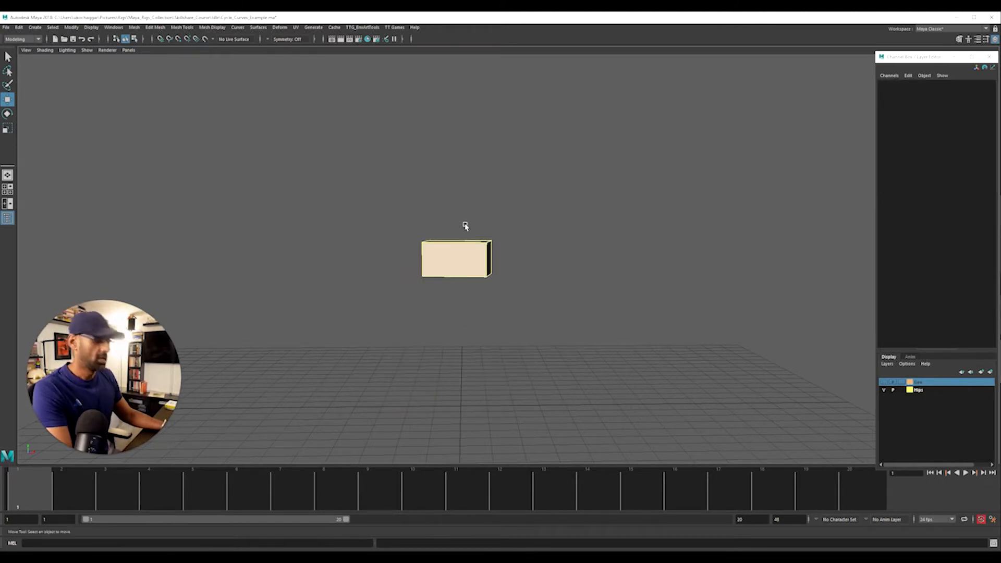
# Bring the rig controls back into view and add the upper-body control curves to the Geo layer
pyautogui.hotkey('ctrl', '1')
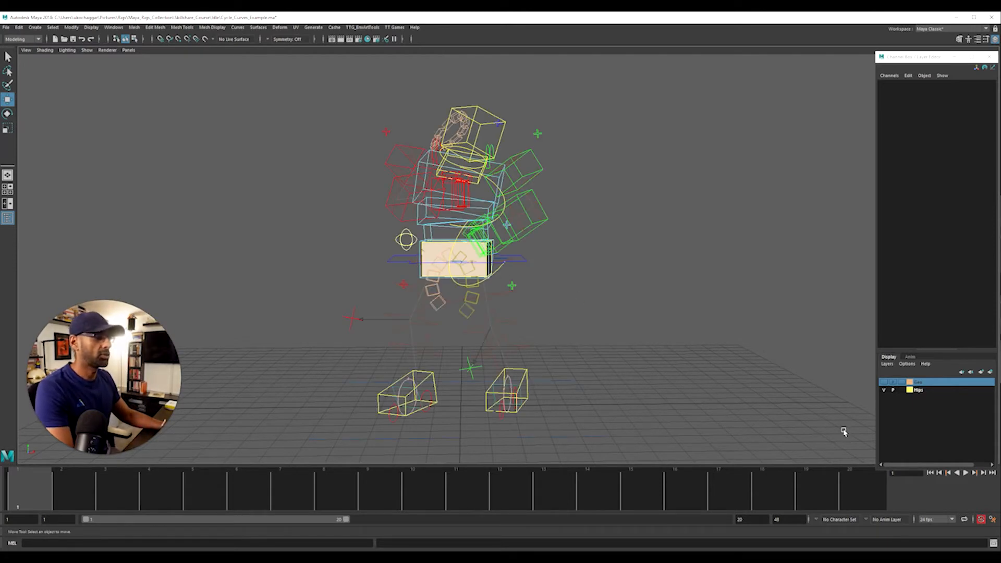
pyautogui.moveTo(288, 95); pyautogui.dragTo(664, 449)
pyautogui.press('f')
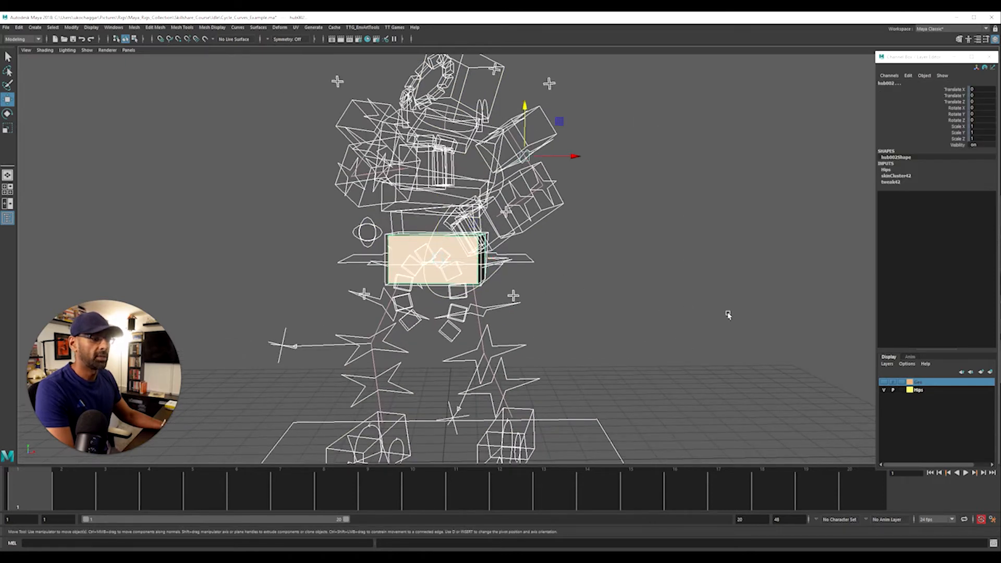
pyautogui.click(538, 267)
pyautogui.moveTo(331, 78); pyautogui.dragTo(627, 231)
pyautogui.rightClick(926, 384)
pyautogui.click(942, 401)
# Try adding the leg and foot control curves to the Geo layer, and undo the assignment
pyautogui.moveTo(334, 104); pyautogui.dragTo(599, 208)
pyautogui.moveTo(621, 438); pyautogui.dragTo(253, 312)
pyautogui.rightClick(945, 386)
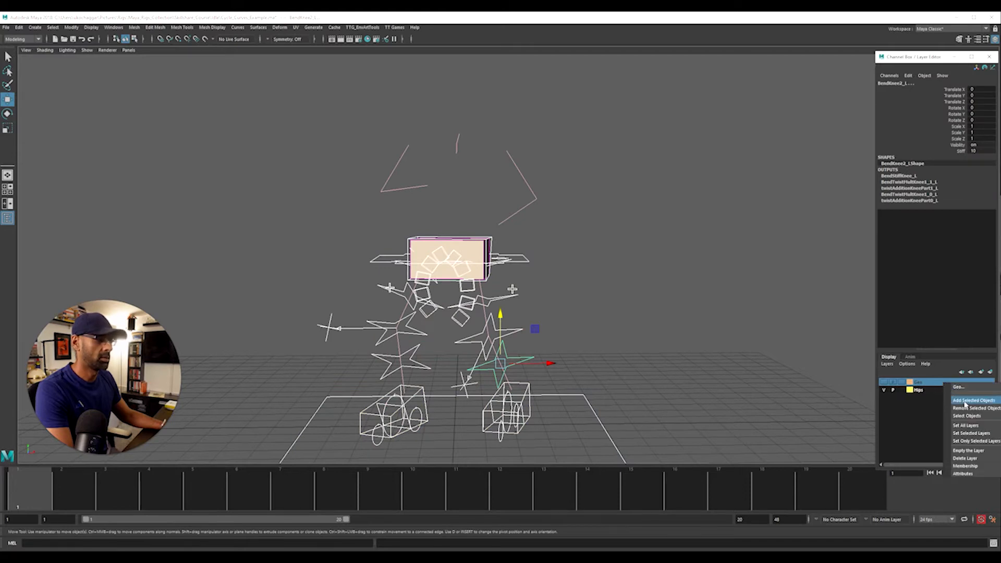
pyautogui.click(964, 403)
pyautogui.hotkey('ctrl', 'z')
# Try adding the Main ground control together with the leg controls to the Geo layer, and undo it
pyautogui.click(664, 421)
pyautogui.moveTo(669, 427); pyautogui.dragTo(589, 402)
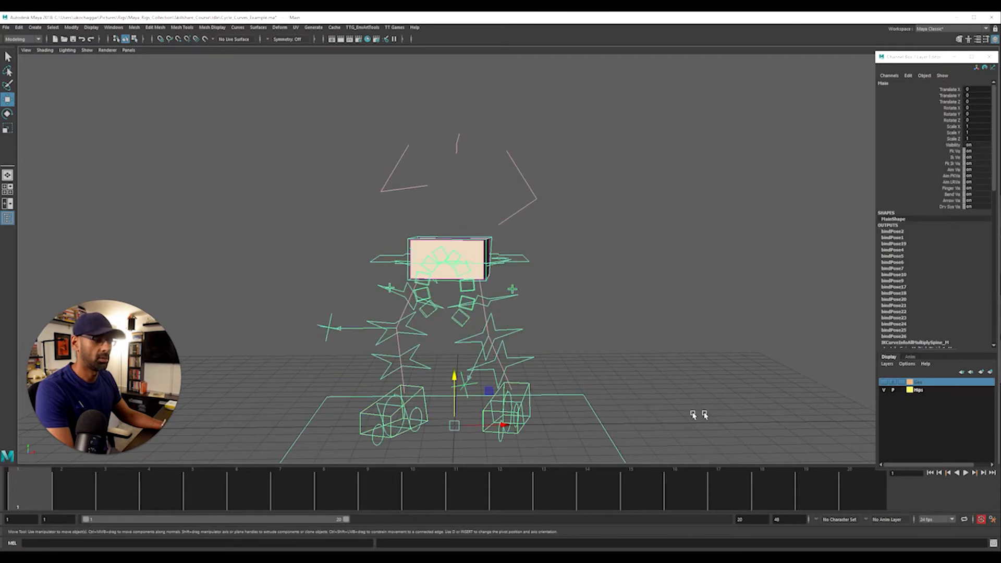
pyautogui.keyDown('alt'); pyautogui.moveTo(696, 416); pyautogui.dragTo(690, 399, button='right'); pyautogui.keyUp('alt')
pyautogui.click(681, 434)
pyautogui.moveTo(679, 437); pyautogui.dragTo(333, 313)
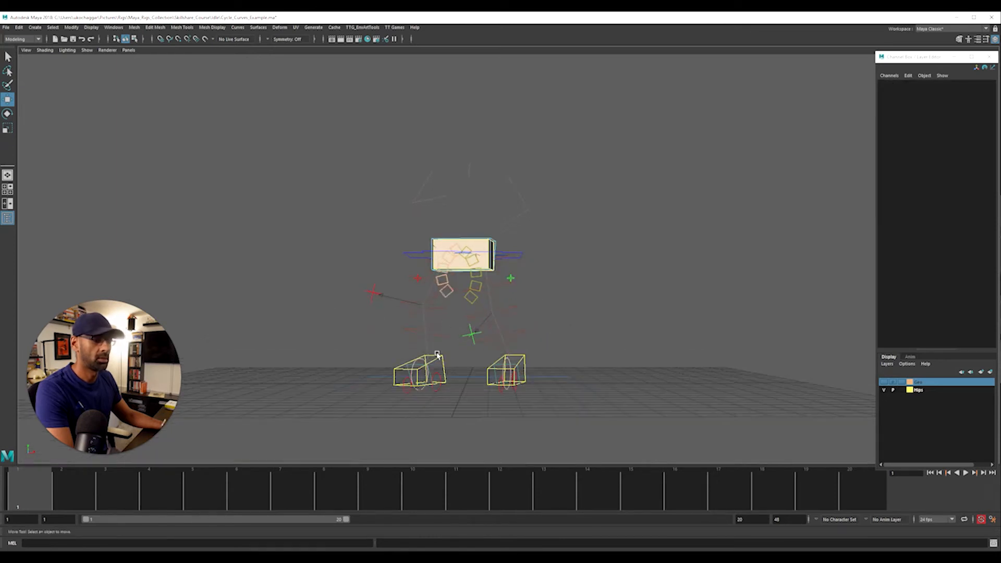
pyautogui.keyDown('alt'); pyautogui.moveTo(437, 355); pyautogui.dragTo(459, 374); pyautogui.keyUp('alt')
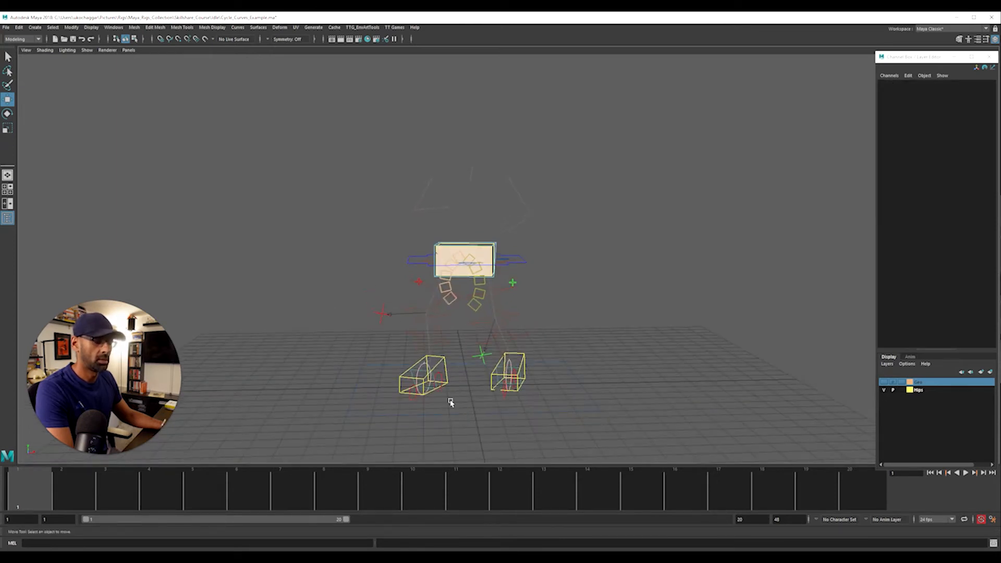
pyautogui.click(447, 382)
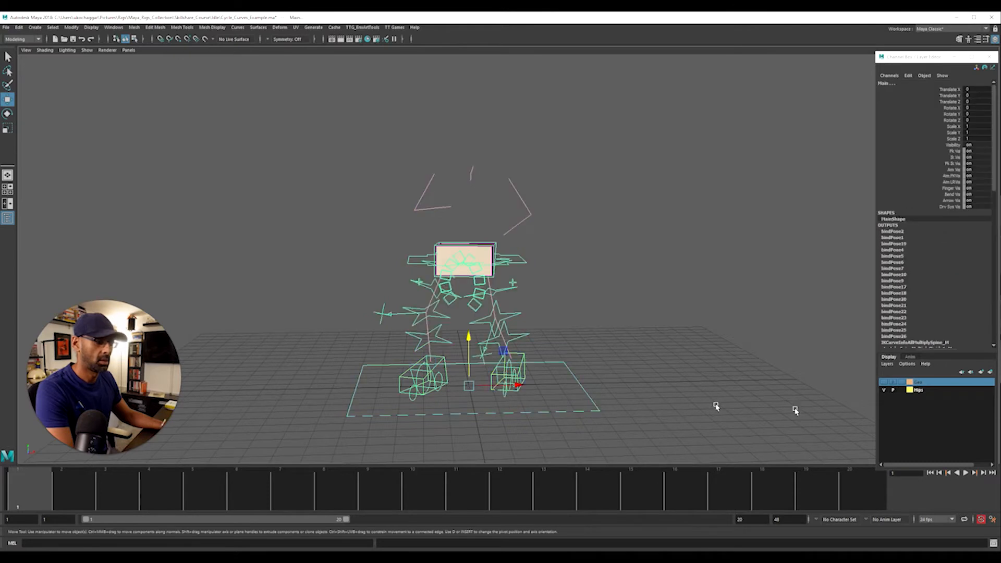
pyautogui.rightClick(929, 383)
pyautogui.click(944, 400)
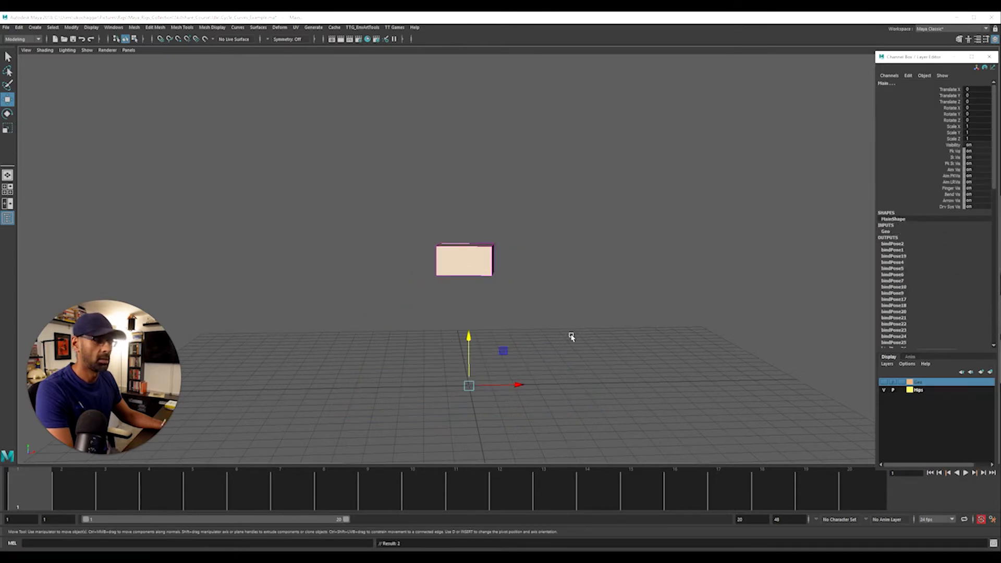
pyautogui.hotkey('ctrl', 'z')
# Add the remaining leg, foot and bend controls to the Geo layer, leaving out the root control around the hips
pyautogui.click(547, 332)
pyautogui.keyDown('alt'); pyautogui.moveTo(540, 333); pyautogui.dragTo(534, 333); pyautogui.keyUp('alt')
pyautogui.moveTo(315, 194); pyautogui.dragTo(532, 286)
pyautogui.keyDown('ctrl'); pyautogui.click(543, 278); pyautogui.keyUp('ctrl')
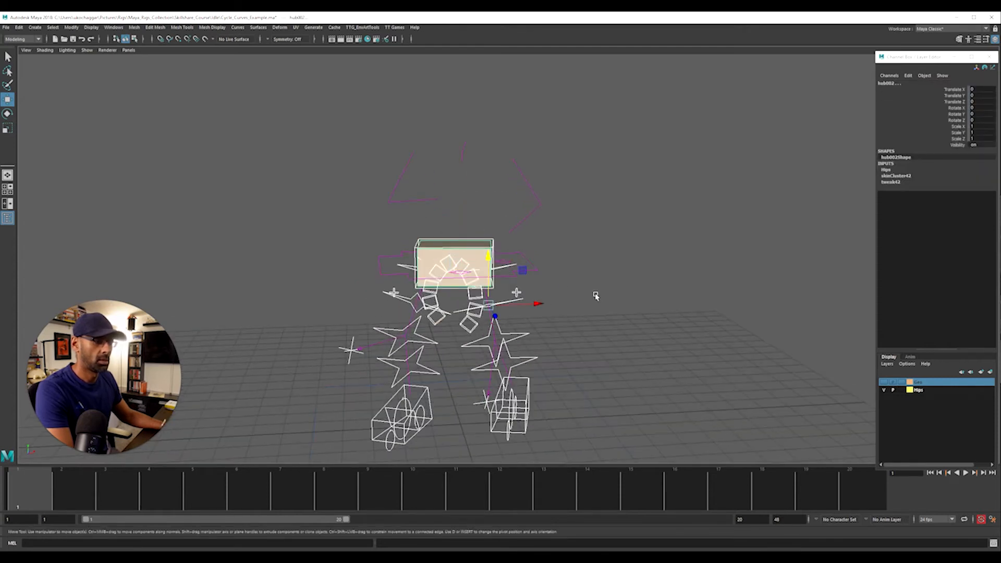
pyautogui.keyDown('ctrl'); pyautogui.click(426, 258); pyautogui.keyUp('ctrl')
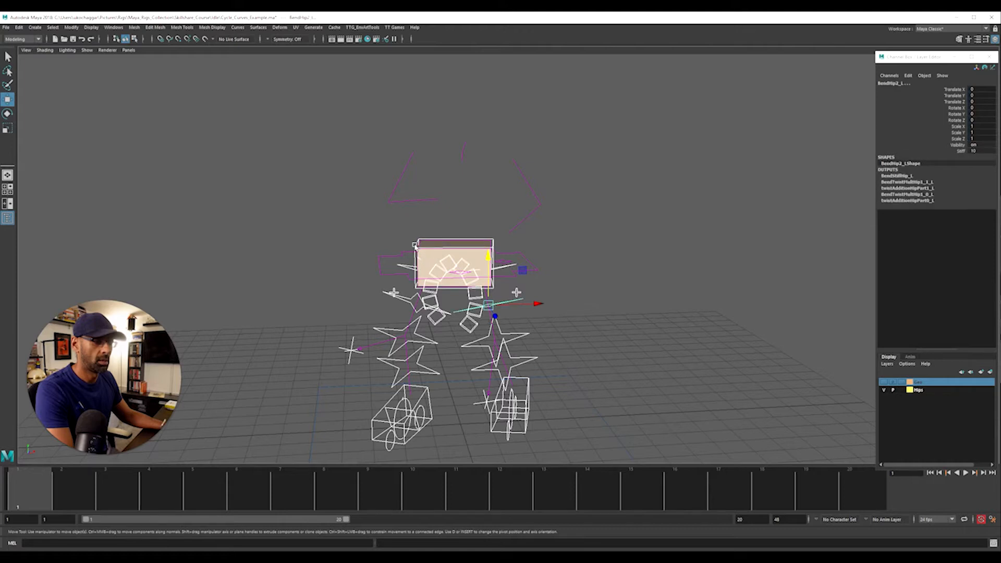
pyautogui.rightClick(935, 385)
pyautogui.click(953, 400)
pyautogui.keyDown('alt'); pyautogui.moveTo(581, 340); pyautogui.dragTo(551, 328); pyautogui.keyUp('alt')
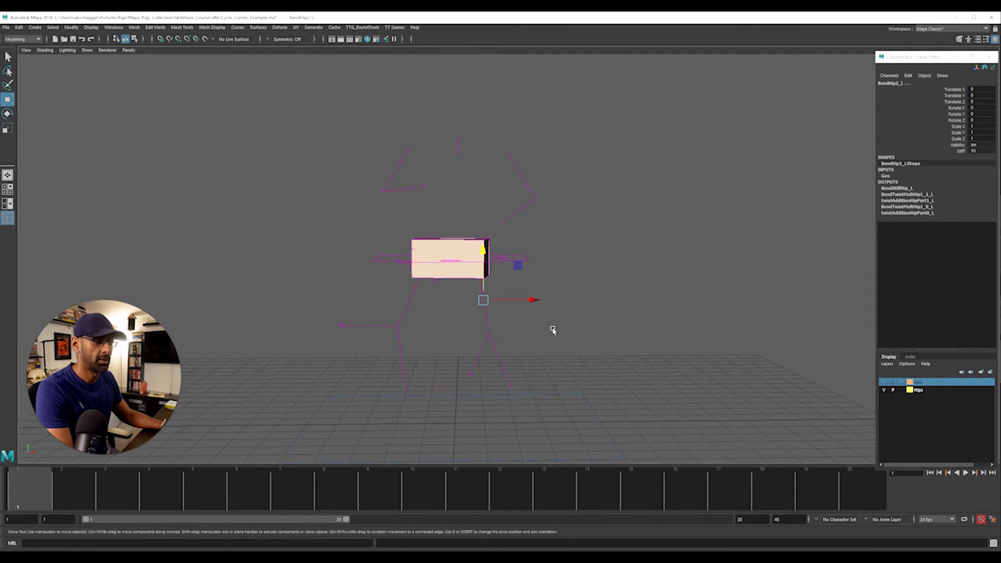
pyautogui.click(531, 367)
# Limit the viewport's displayed object types to polygons and NURBS curves
pyautogui.click(87, 50)
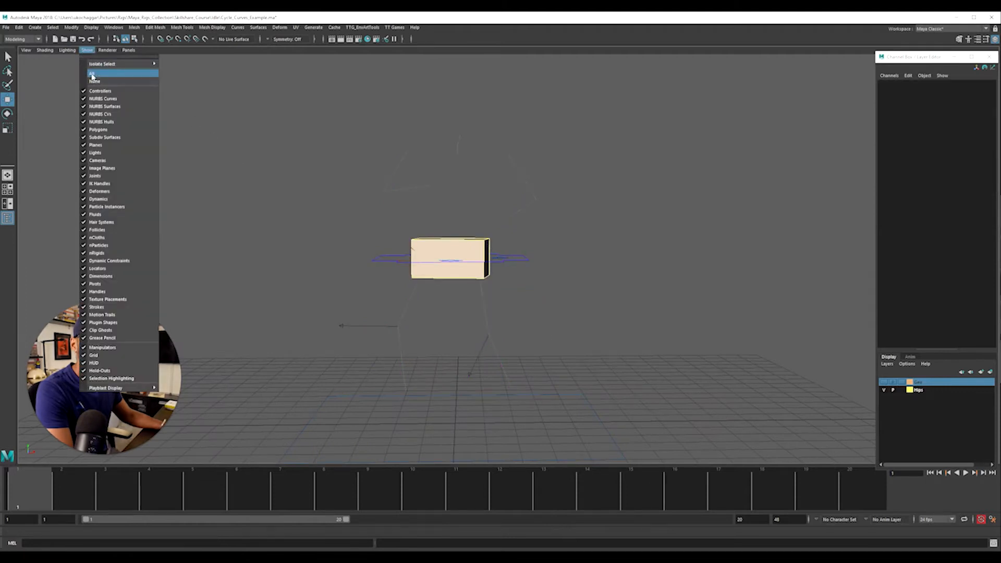
pyautogui.click(99, 81)
pyautogui.click(86, 50)
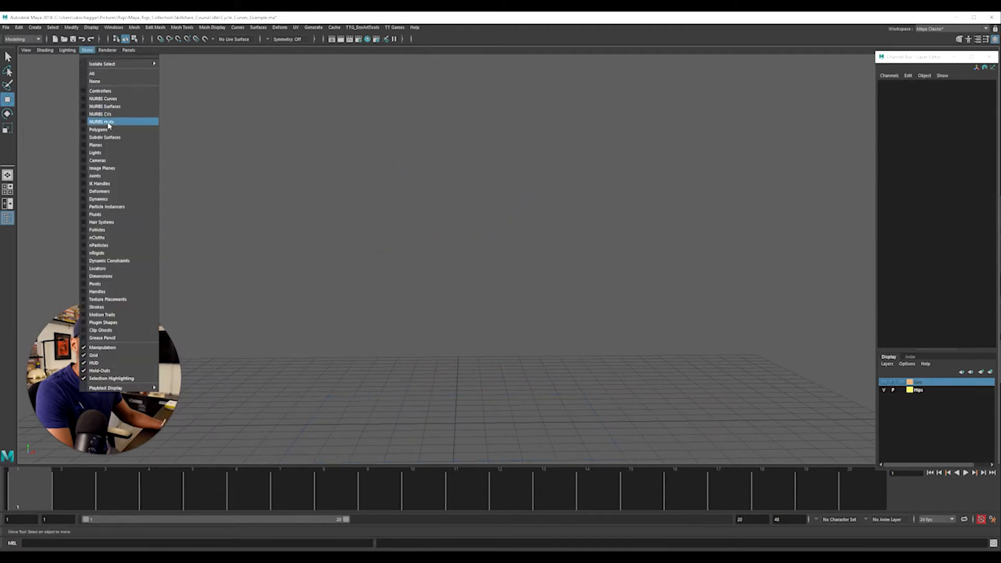
pyautogui.click(112, 133)
pyautogui.click(87, 50)
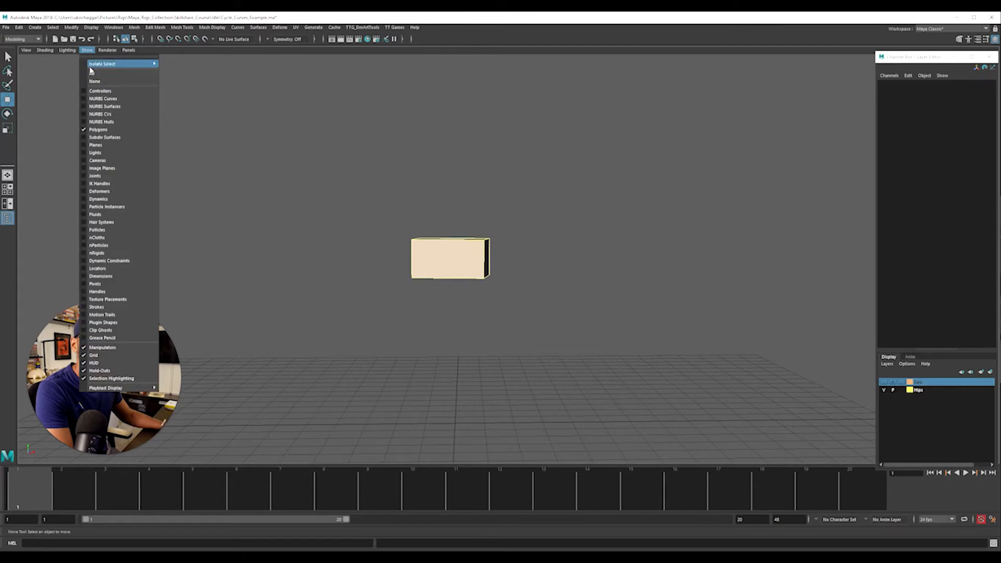
pyautogui.click(105, 97)
pyautogui.keyDown('alt'); pyautogui.moveTo(428, 298); pyautogui.dragTo(352, 253); pyautogui.keyUp('alt')
# Detach the object-type display list, toggle polygons and NURBS curves off and on to demonstrate them, and close it
pyautogui.click(87, 50)
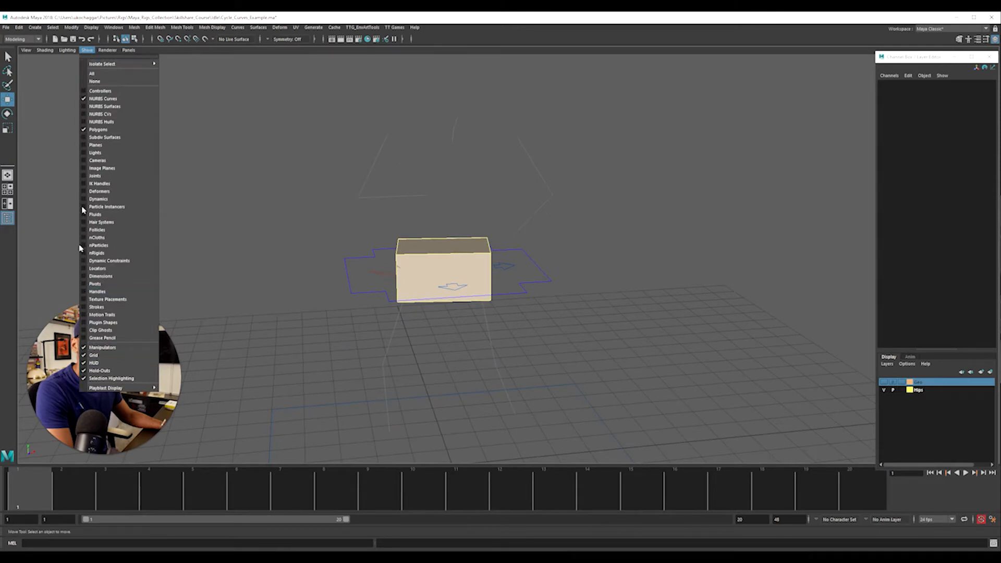
pyautogui.click(104, 57)
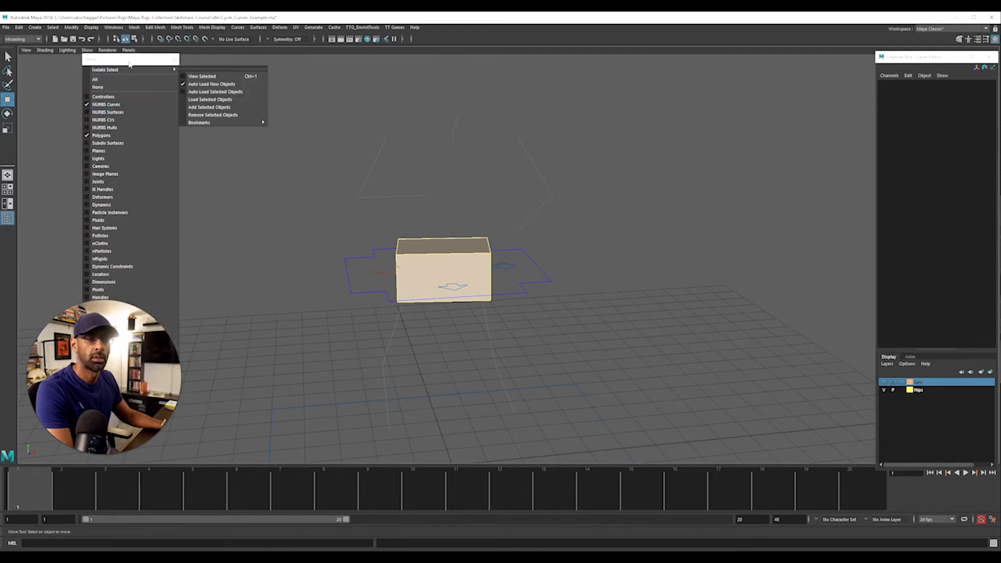
pyautogui.moveTo(125, 60); pyautogui.dragTo(237, 85)
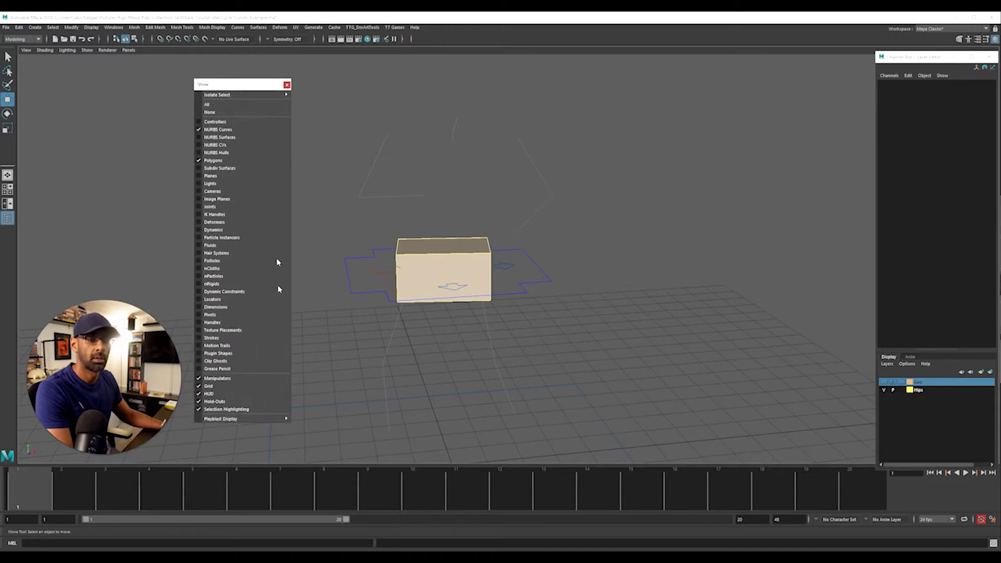
pyautogui.click(235, 383)
pyautogui.click(219, 160)
pyautogui.click(219, 161)
pyautogui.click(215, 132)
pyautogui.click(217, 138)
pyautogui.click(216, 138)
pyautogui.click(219, 129)
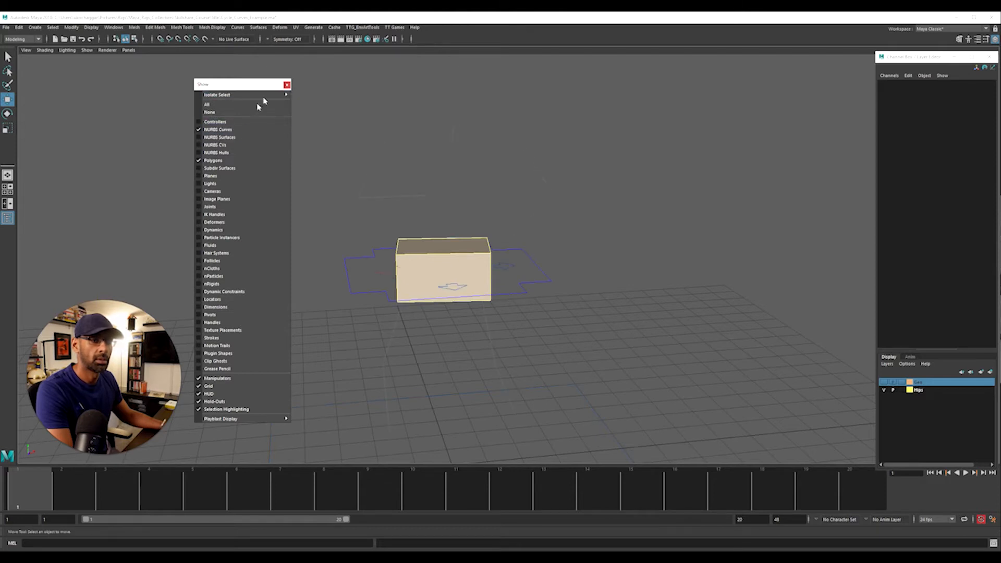
pyautogui.click(286, 85)
# Set the RootX_M control's Translate X, Y, Z and Rotate X, Y values to 0
pyautogui.keyDown('alt'); pyautogui.moveTo(457, 253); pyautogui.dragTo(437, 247); pyautogui.keyUp('alt')
pyautogui.keyDown('alt'); pyautogui.moveTo(477, 313); pyautogui.dragTo(598, 317, button='right'); pyautogui.keyUp('alt')
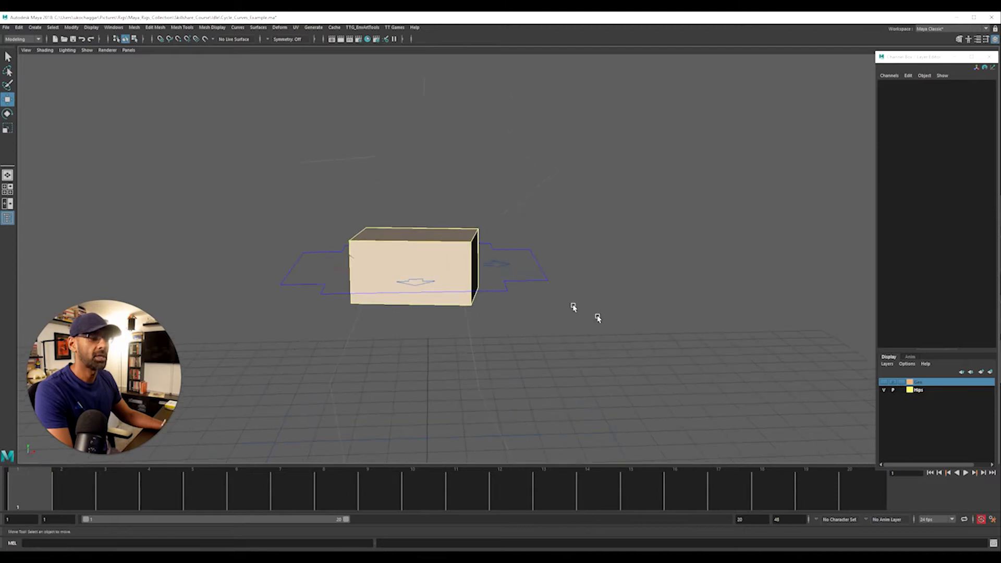
pyautogui.click(543, 280)
pyautogui.moveTo(977, 89); pyautogui.dragTo(996, 110)
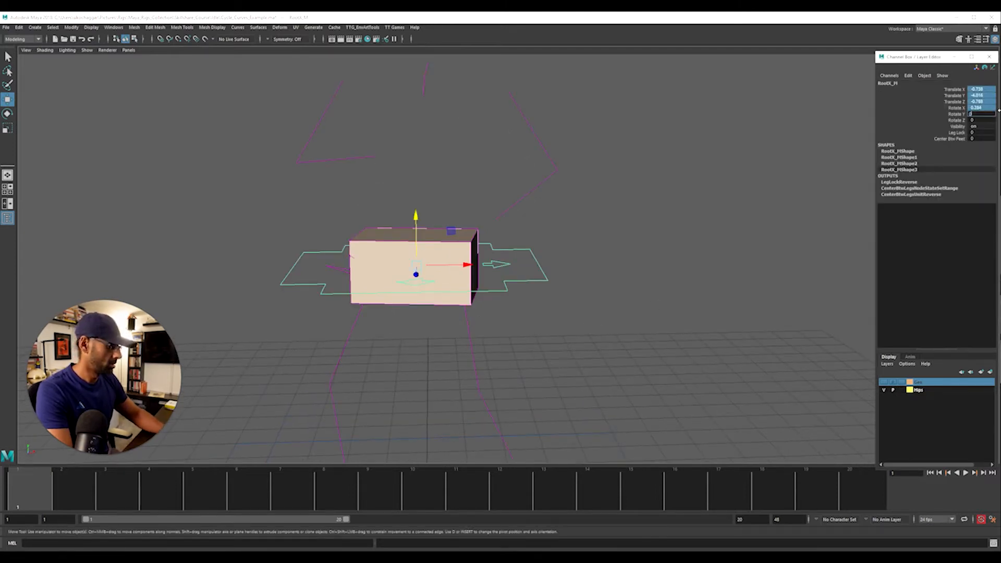
pyautogui.write('0')
pyautogui.press('Return')
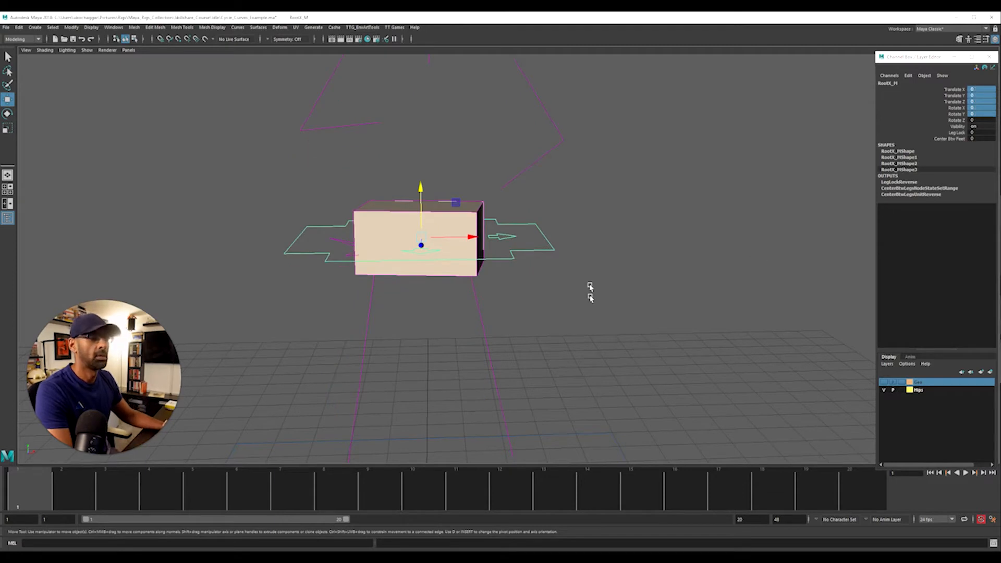
pyautogui.keyDown('alt'); pyautogui.moveTo(590, 288); pyautogui.dragTo(588, 299); pyautogui.keyUp('alt')
pyautogui.click(576, 319)
pyautogui.keyDown('alt'); pyautogui.moveTo(475, 336); pyautogui.dragTo(521, 326); pyautogui.keyUp('alt')
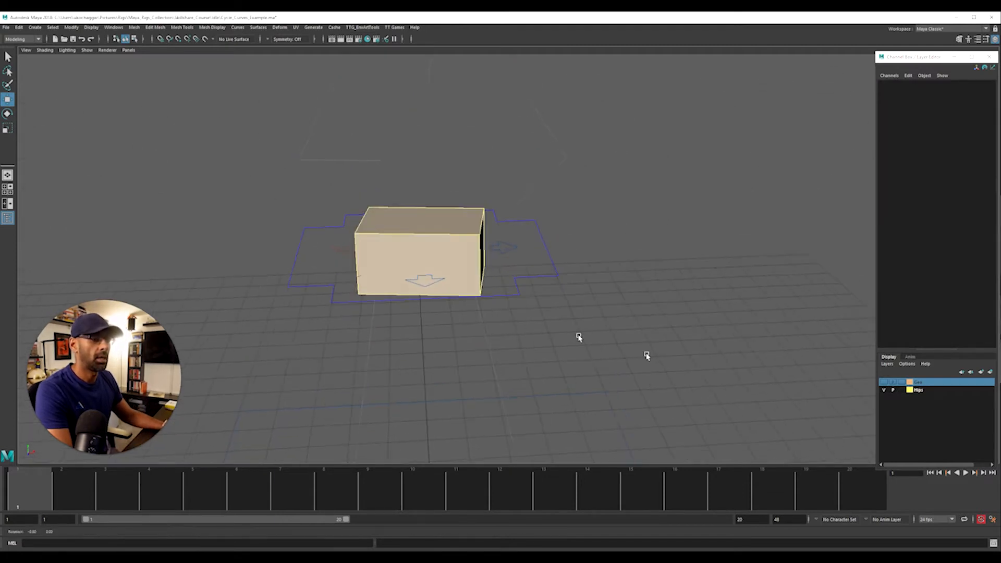
# Show the Geo layer, reassign the box-shaped FKRoot_M hip control to the Hips layer, and hide Geo again
pyautogui.click(884, 382)
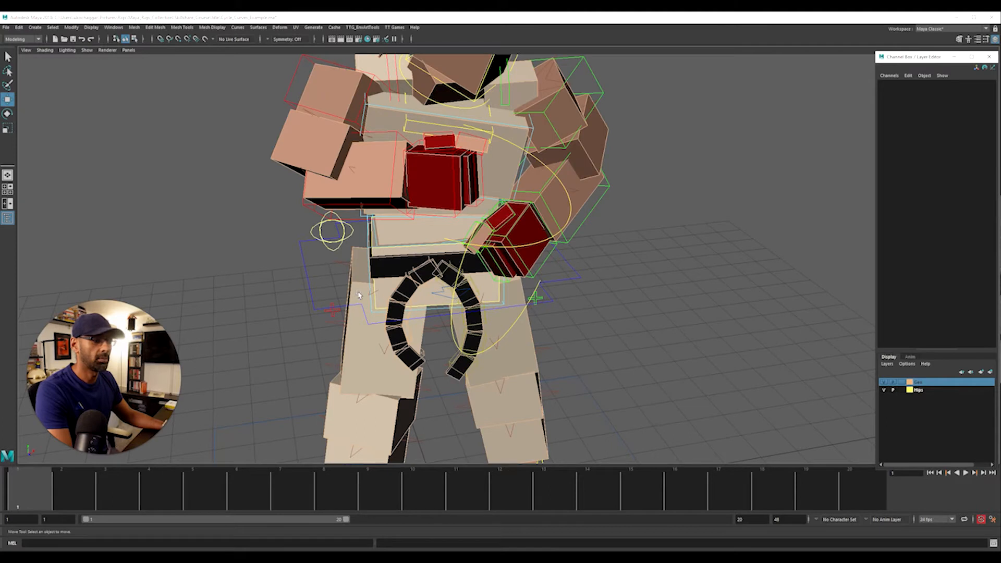
pyautogui.click(374, 301)
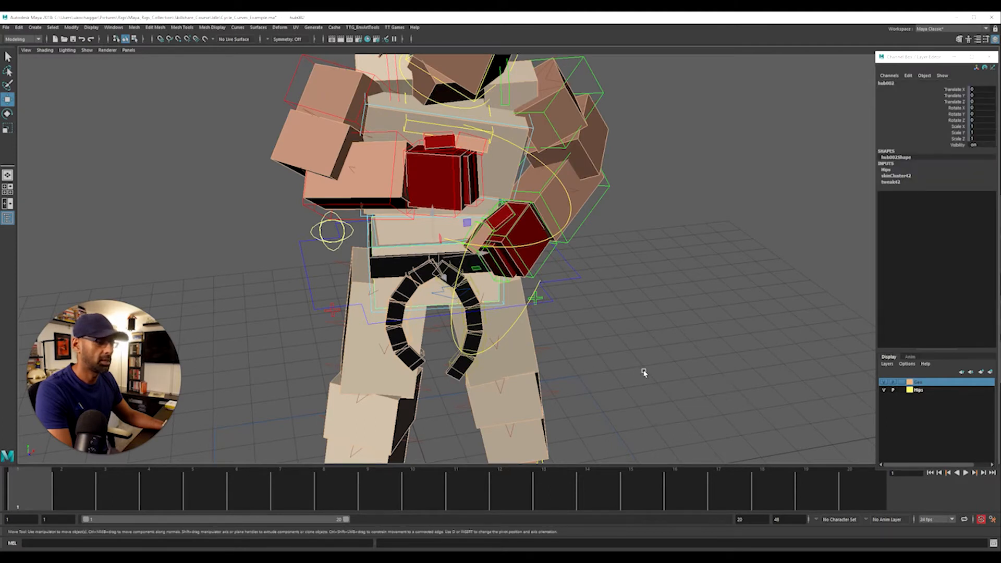
pyautogui.keyDown('alt'); pyautogui.moveTo(643, 372); pyautogui.dragTo(686, 357); pyautogui.keyUp('alt')
pyautogui.press('e')
pyautogui.press('w')
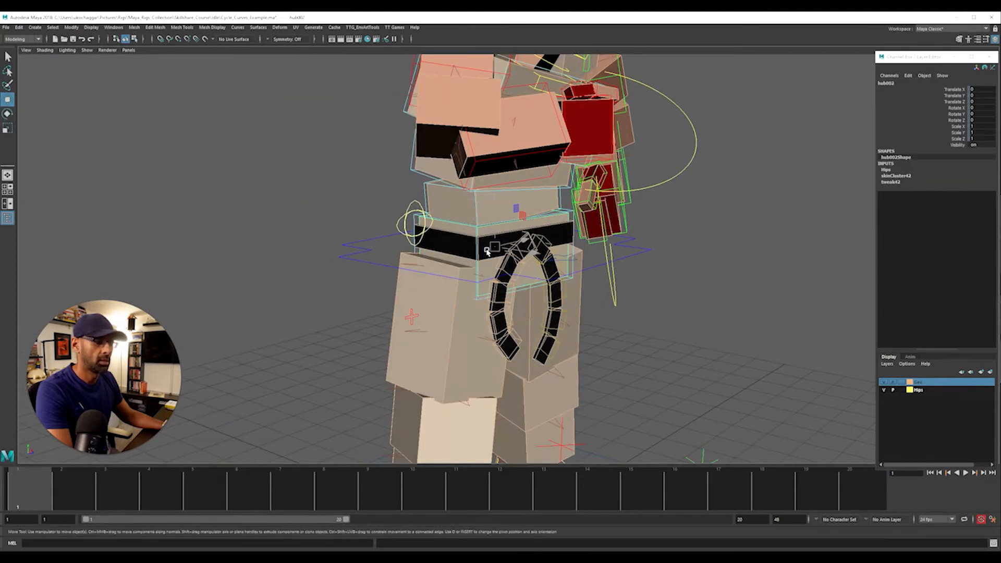
pyautogui.moveTo(644, 289); pyautogui.dragTo(594, 288)
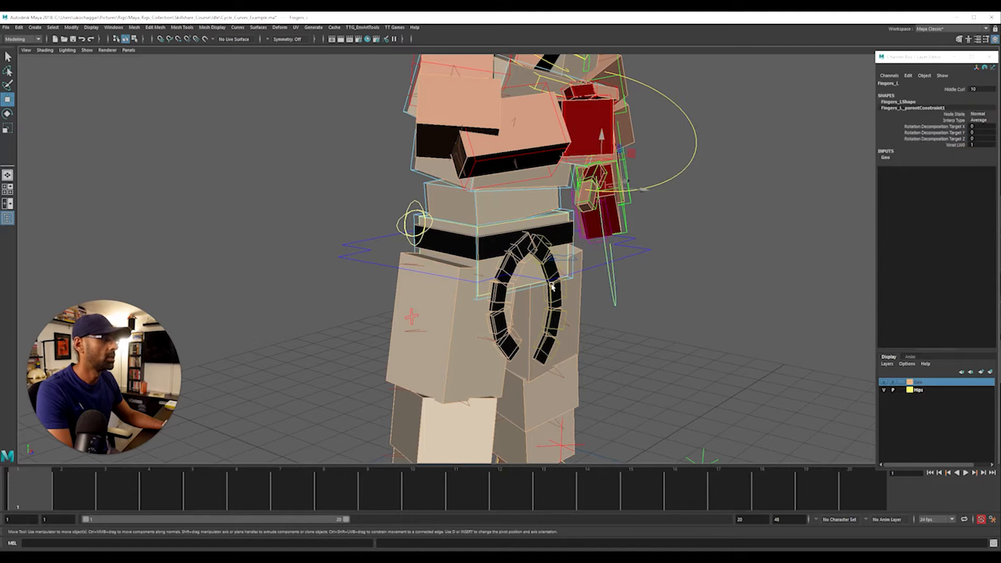
pyautogui.click(477, 300)
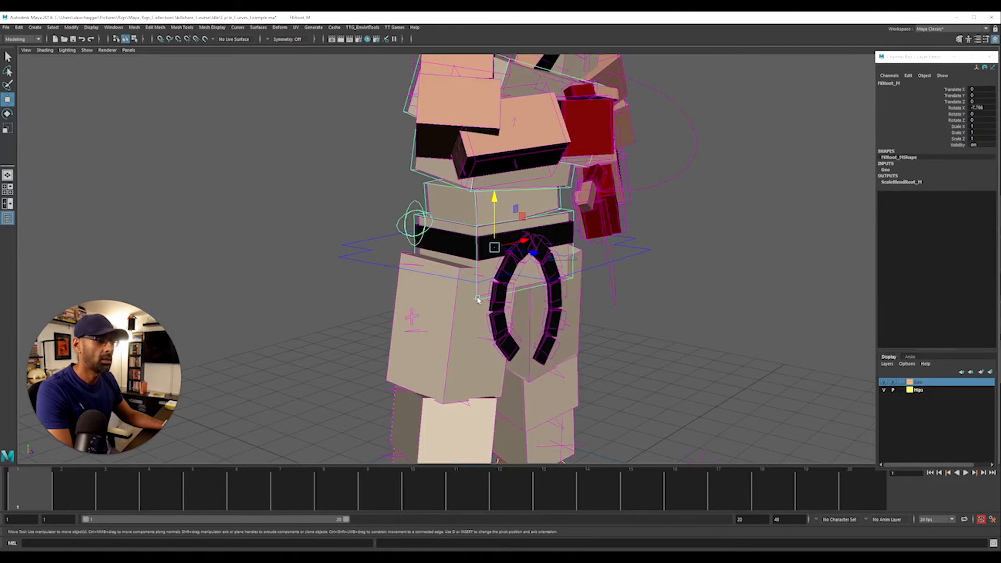
pyautogui.rightClick(916, 390)
pyautogui.click(930, 411)
pyautogui.click(886, 382)
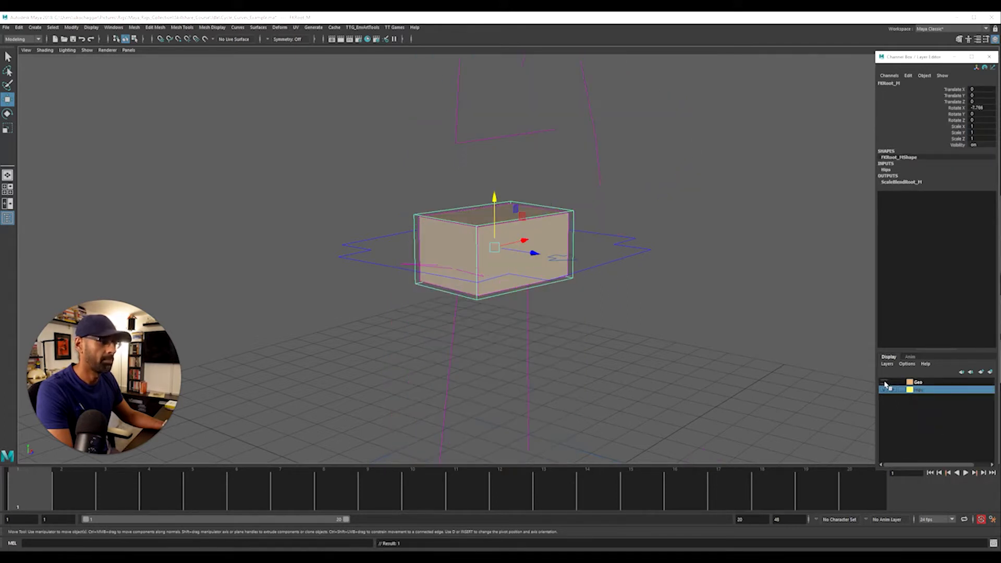
# Set the FKRoot_M control's Rotate X to 0 and deselect it
pyautogui.click(984, 106)
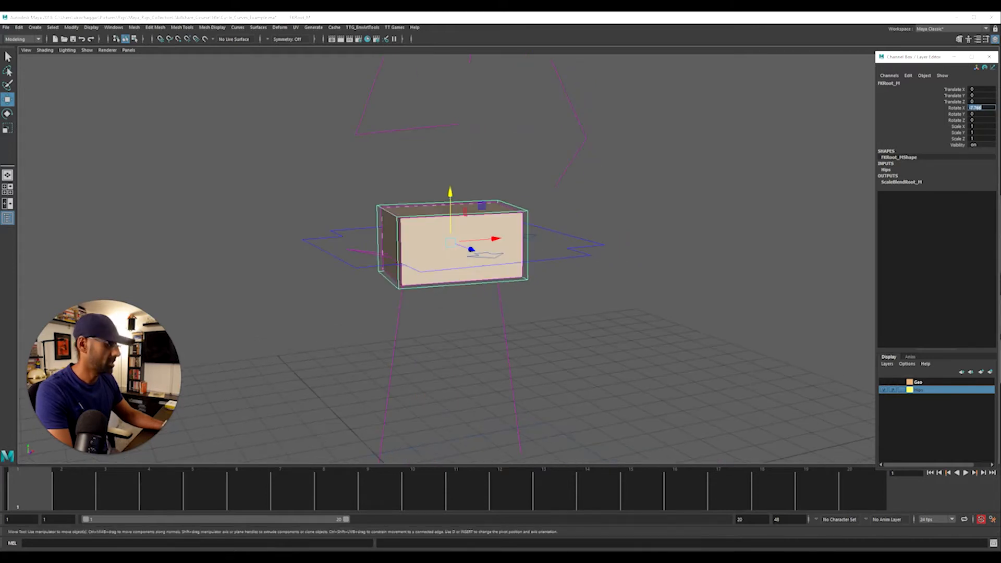
pyautogui.write('0')
pyautogui.press('Return')
pyautogui.keyDown('alt'); pyautogui.moveTo(670, 183); pyautogui.dragTo(578, 269); pyautogui.keyUp('alt')
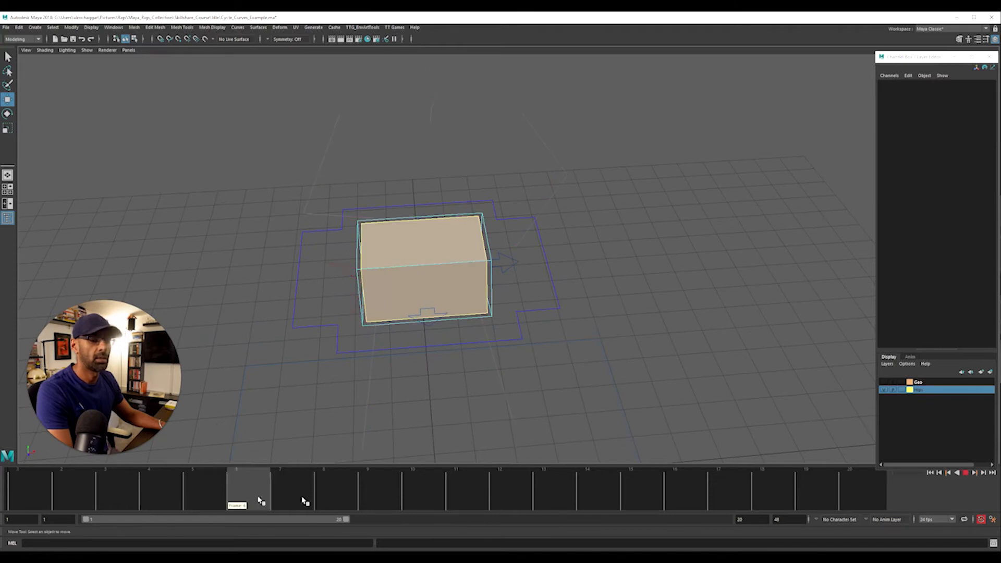
# Try moving the RootX_M control downward along Y, and undo the move
pyautogui.keyDown('alt'); pyautogui.moveTo(485, 386); pyautogui.dragTo(488, 285); pyautogui.keyUp('alt')
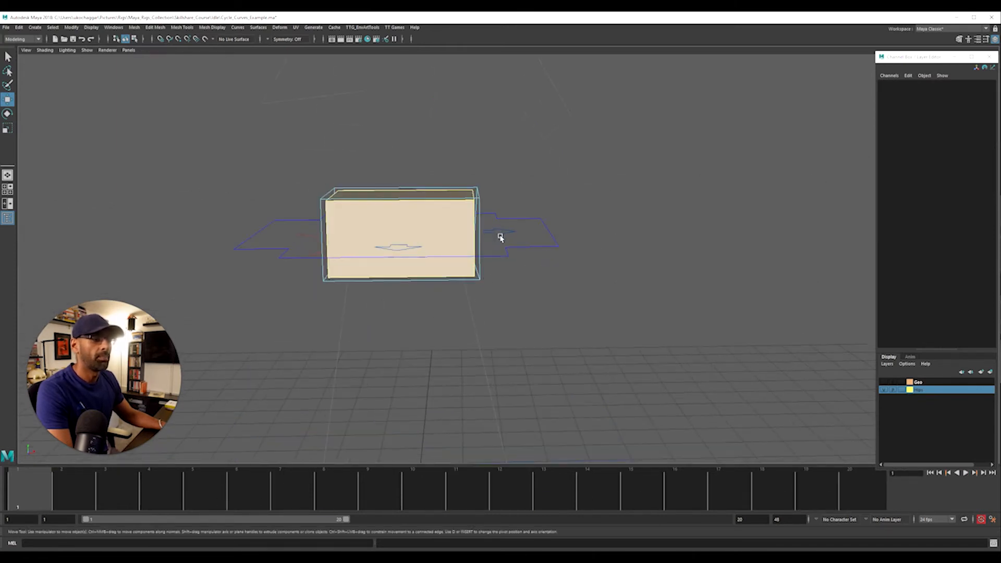
pyautogui.click(499, 233)
pyautogui.moveTo(403, 190); pyautogui.dragTo(405, 211)
pyautogui.hotkey('ctrl', 'z')
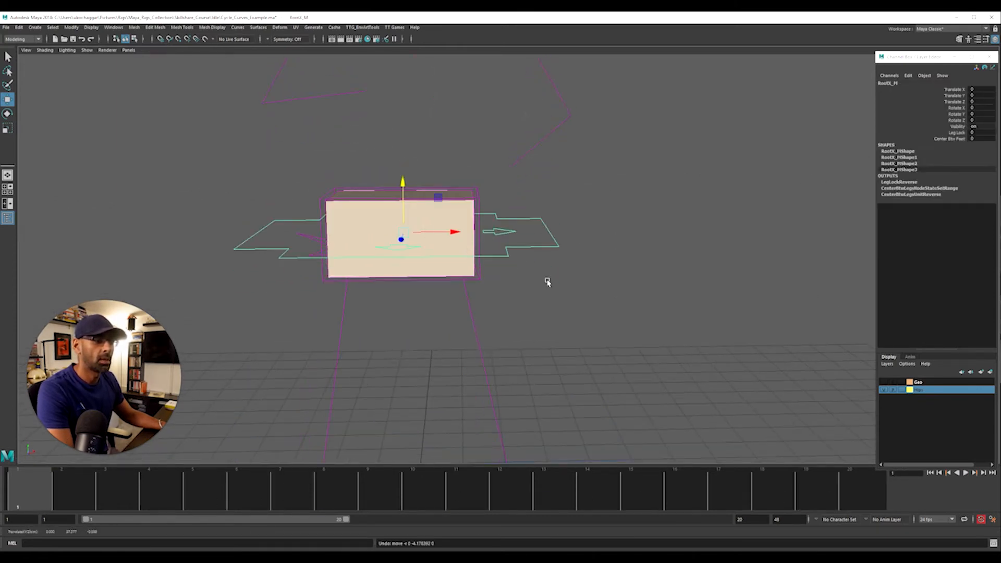
# Deselect the root control, switch to the four-view layout and frame the hips in the views
pyautogui.click(568, 260)
pyautogui.keyDown('alt'); pyautogui.moveTo(598, 307); pyautogui.dragTo(543, 299); pyautogui.keyUp('alt')
pyautogui.press('space')
pyautogui.press('a')
pyautogui.press('a')
pyautogui.press('a')
pyautogui.press('space')
pyautogui.keyDown('alt'); pyautogui.moveTo(407, 331); pyautogui.dragTo(788, 311, button='right'); pyautogui.keyUp('alt')
pyautogui.keyDown('alt'); pyautogui.moveTo(423, 331); pyautogui.dragTo(368, 257, button='middle'); pyautogui.keyUp('alt')
pyautogui.keyDown('alt'); pyautogui.moveTo(368, 257); pyautogui.dragTo(391, 270, button='right'); pyautogui.keyUp('alt')
pyautogui.keyDown('alt'); pyautogui.moveTo(414, 278); pyautogui.dragTo(443, 303, button='middle'); pyautogui.keyUp('alt')
# Turn on shaded display in the orthographic views and frame all visible objects in them
pyautogui.press('5')
pyautogui.press('space')
pyautogui.press('5')
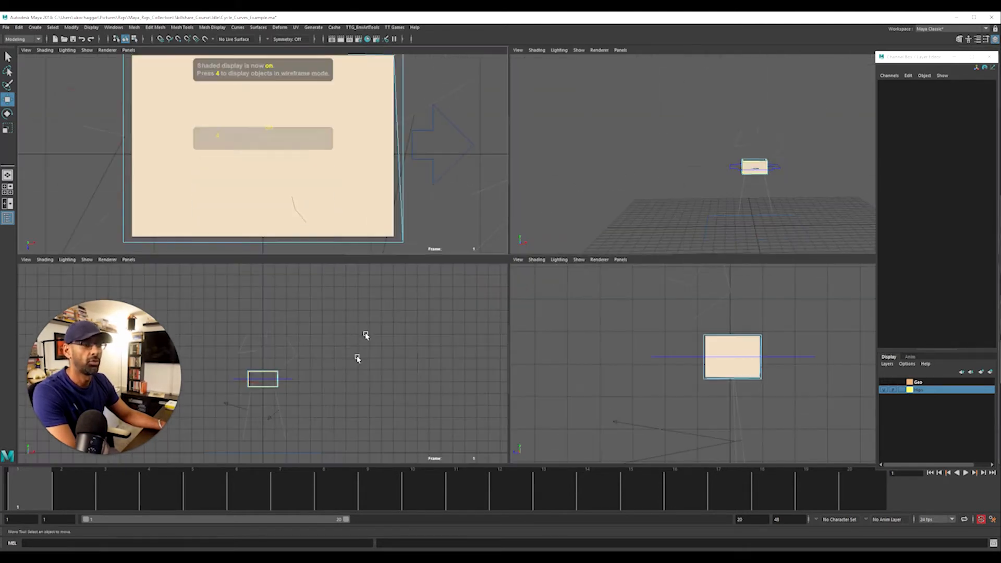
pyautogui.press('5')
pyautogui.press('a')
pyautogui.press('a')
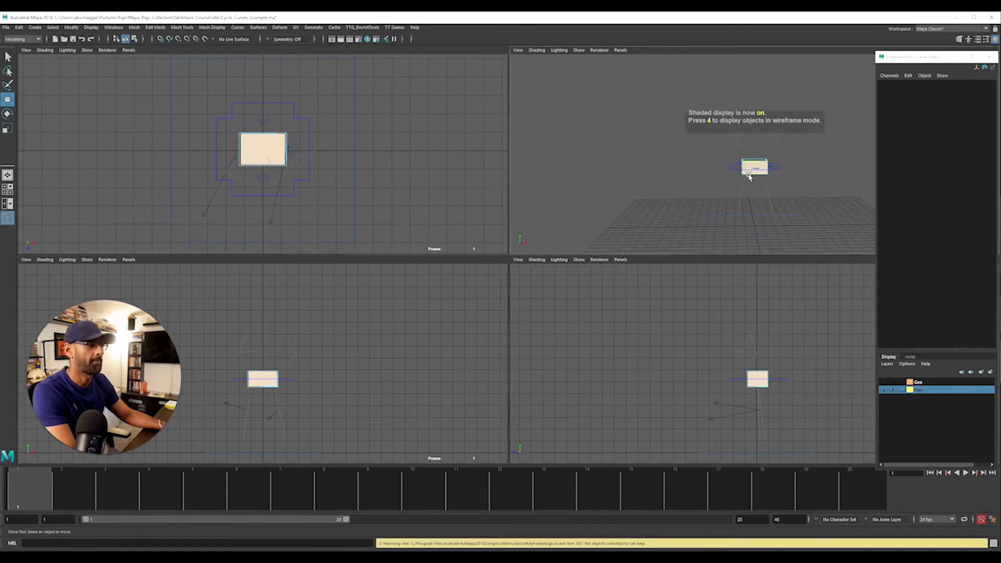
# Maximize the side view and select the RootX_M control around the hips
pyautogui.press('space')
pyautogui.keyDown('alt'); pyautogui.moveTo(442, 313); pyautogui.dragTo(559, 324, button='right'); pyautogui.keyUp('alt')
pyautogui.keyDown('alt'); pyautogui.moveTo(559, 325); pyautogui.dragTo(520, 252, button='middle'); pyautogui.keyUp('alt')
pyautogui.keyDown('alt'); pyautogui.moveTo(520, 253); pyautogui.dragTo(606, 239, button='right'); pyautogui.keyUp('alt')
pyautogui.keyDown('alt'); pyautogui.moveTo(606, 239); pyautogui.dragTo(568, 259, button='middle'); pyautogui.keyUp('alt')
pyautogui.click(578, 231)
pyautogui.keyDown('alt'); pyautogui.moveTo(525, 312); pyautogui.dragTo(621, 292, button='right'); pyautogui.keyUp('alt')
pyautogui.keyDown('alt'); pyautogui.moveTo(620, 292); pyautogui.dragTo(608, 295, button='middle'); pyautogui.keyUp('alt')
pyautogui.keyDown('alt'); pyautogui.moveTo(608, 295); pyautogui.dragTo(693, 292, button='right'); pyautogui.keyUp('alt')
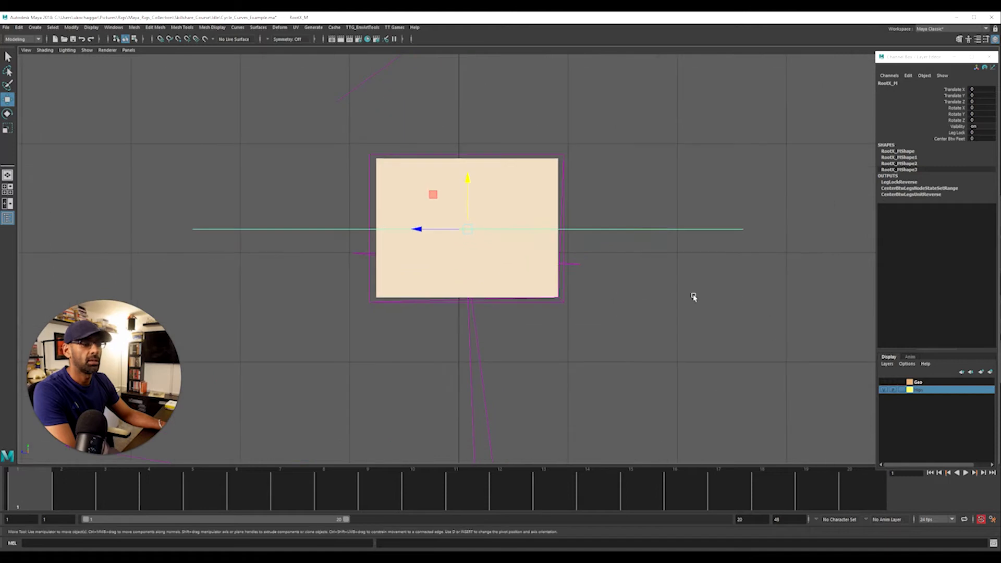
# Set a key on all channels of the RootX_M control in its zeroed pose at frame 1
pyautogui.keyDown('alt'); pyautogui.moveTo(693, 293); pyautogui.dragTo(610, 300, button='middle'); pyautogui.keyUp('alt')
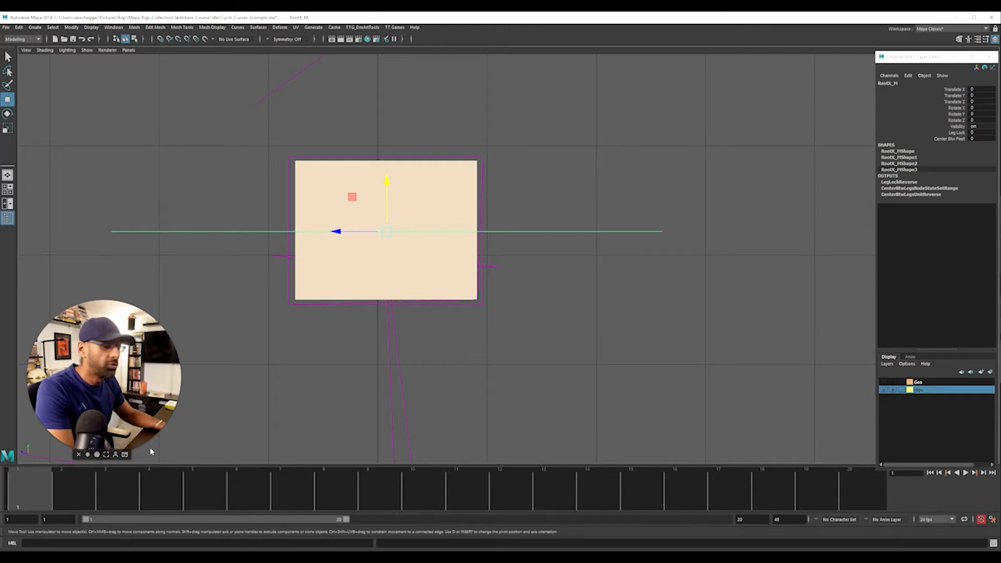
pyautogui.moveTo(53, 488); pyautogui.dragTo(37, 489)
pyautogui.click(692, 311)
pyautogui.moveTo(606, 206); pyautogui.dragTo(674, 293)
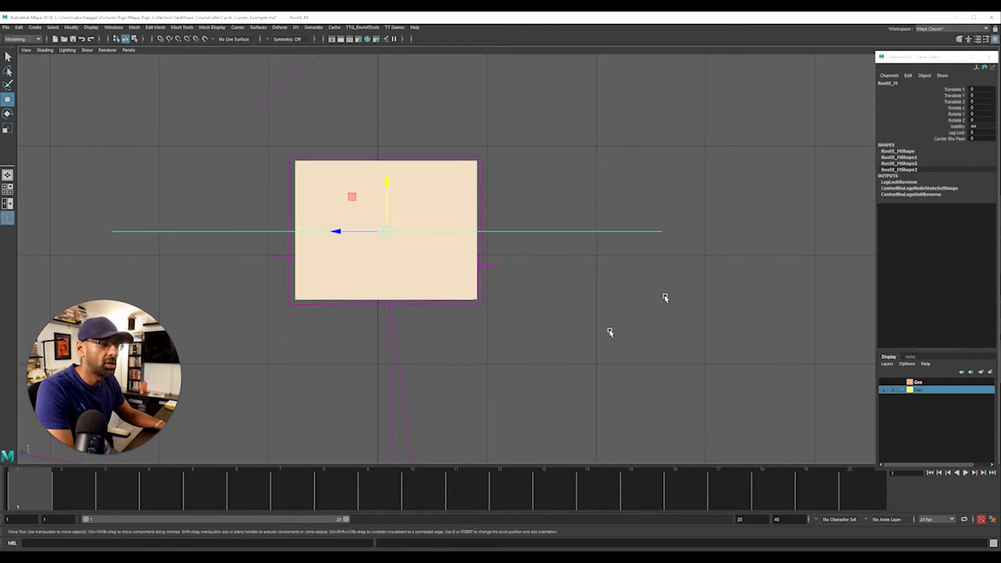
pyautogui.press('s')
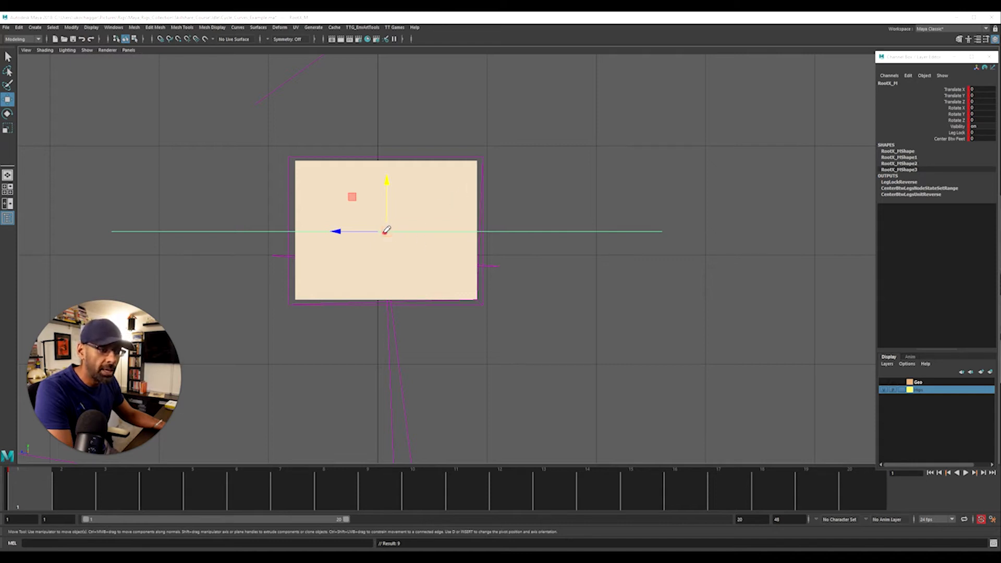
pyautogui.moveTo(360, 225); pyautogui.dragTo(406, 240)
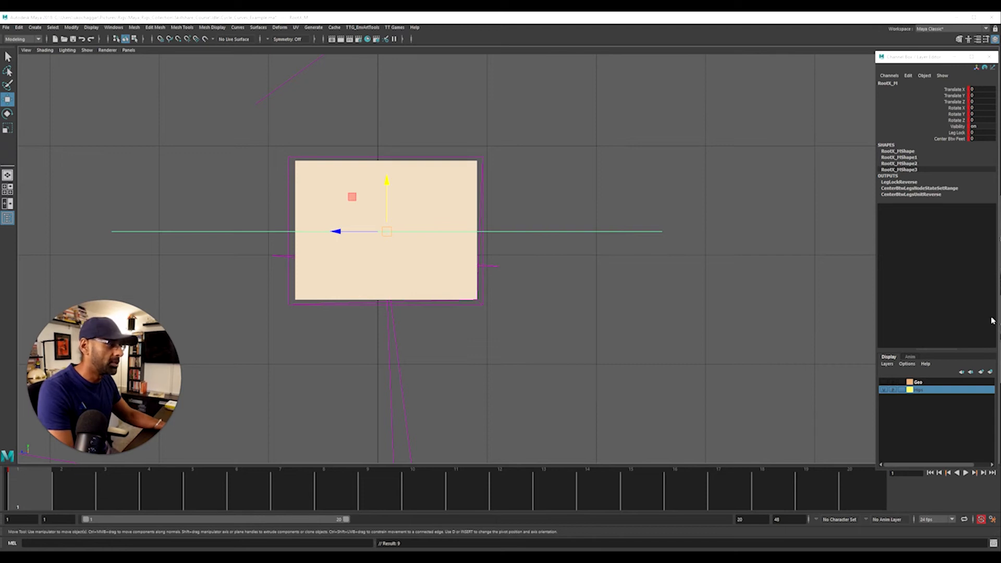
# Pose RootX_M at frame 3 with about Translate Y -0.488 and Z 0.865, and at frame 5 with about Y -0.104 and Z 1.72
pyautogui.scroll(5, 626, 284)
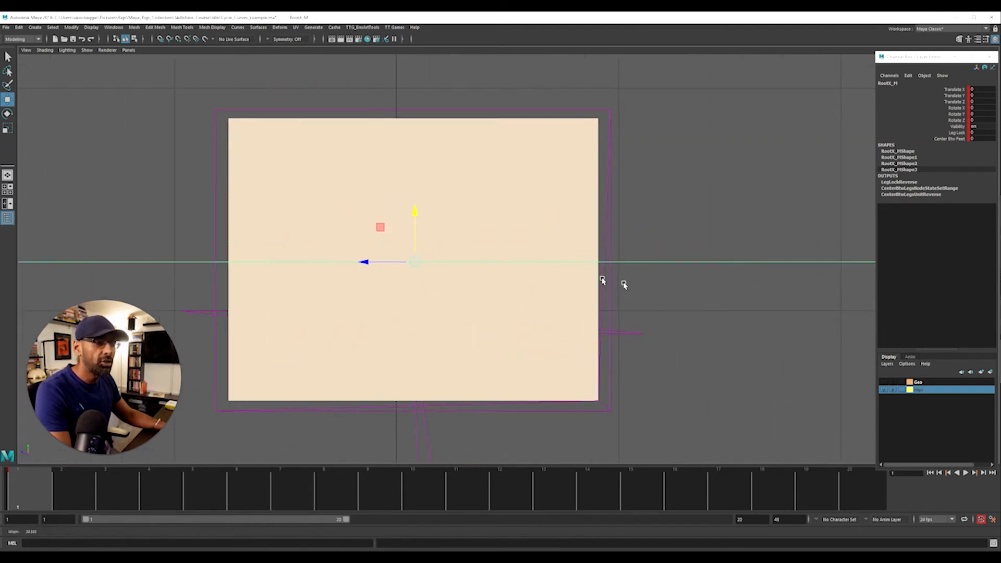
pyautogui.keyDown('alt'); pyautogui.moveTo(548, 284); pyautogui.dragTo(509, 286, button='middle'); pyautogui.keyUp('alt')
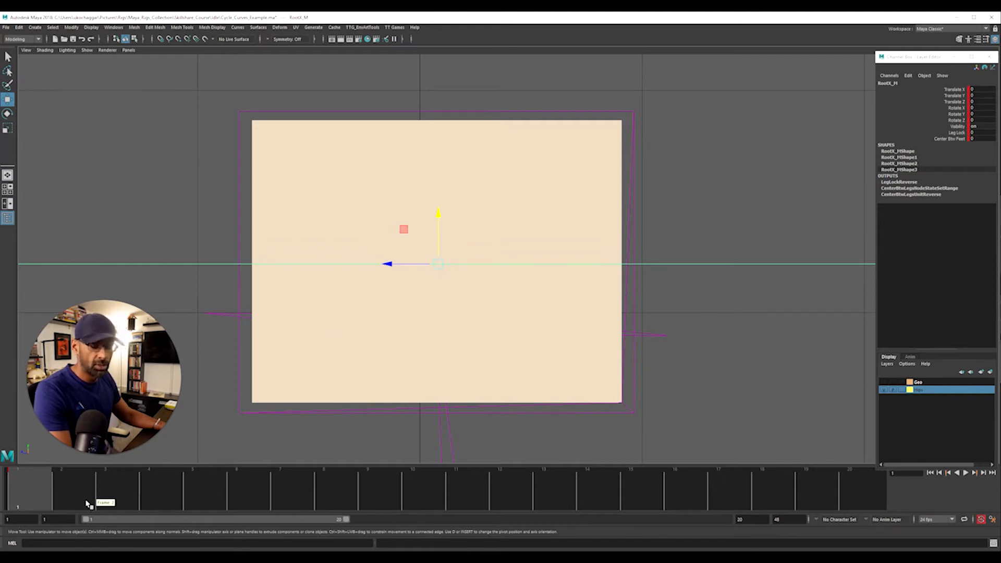
pyautogui.click(103, 500)
pyautogui.moveTo(388, 264); pyautogui.dragTo(360, 263)
pyautogui.moveTo(410, 231); pyautogui.dragTo(410, 247)
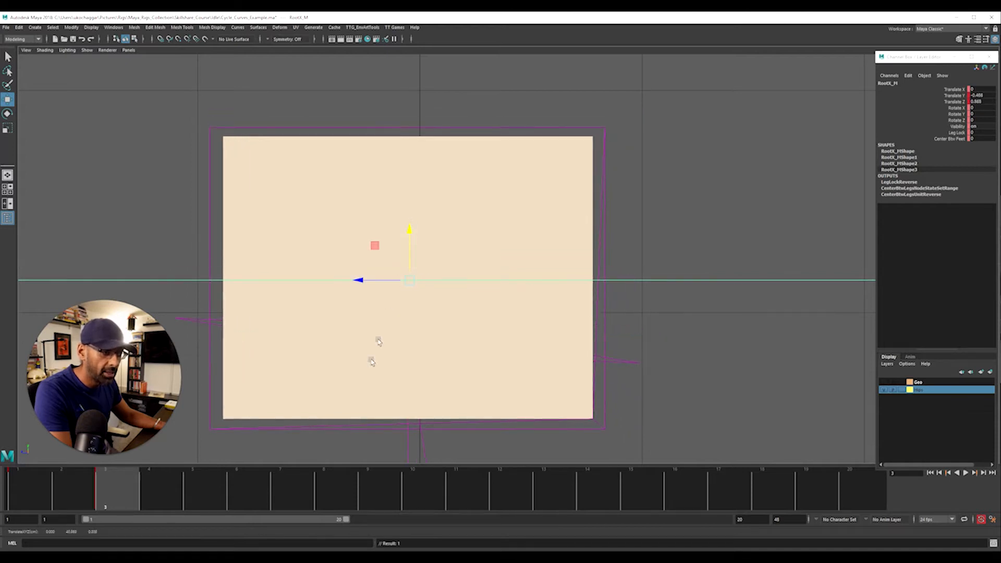
pyautogui.click(224, 490)
pyautogui.moveTo(357, 279); pyautogui.dragTo(329, 279)
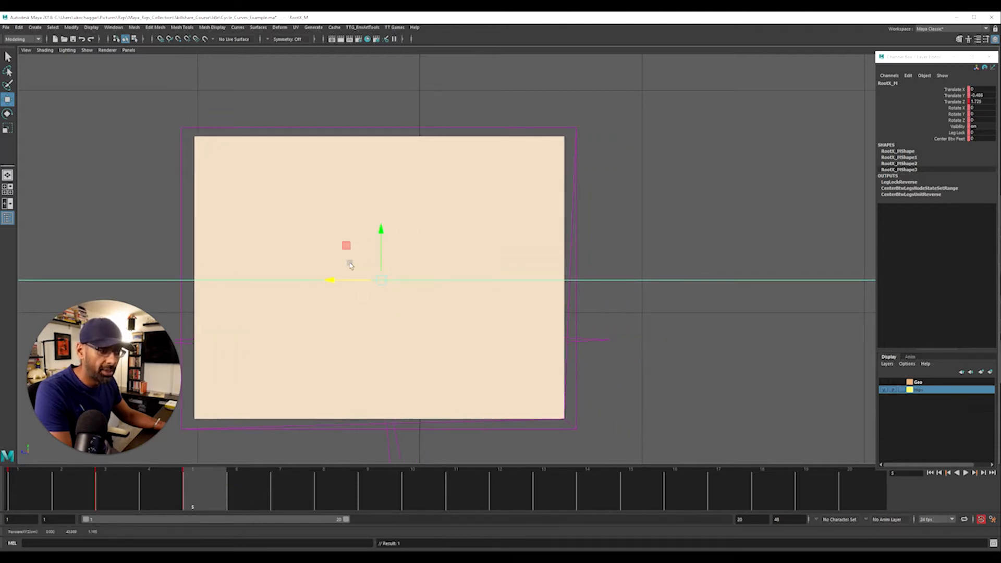
pyautogui.moveTo(379, 248); pyautogui.dragTo(380, 235)
# Shift RootX_M toward negative Z and up at frame 7, then to about Translate Y -0.069 and Z 0.602 at frame 9
pyautogui.click(281, 488)
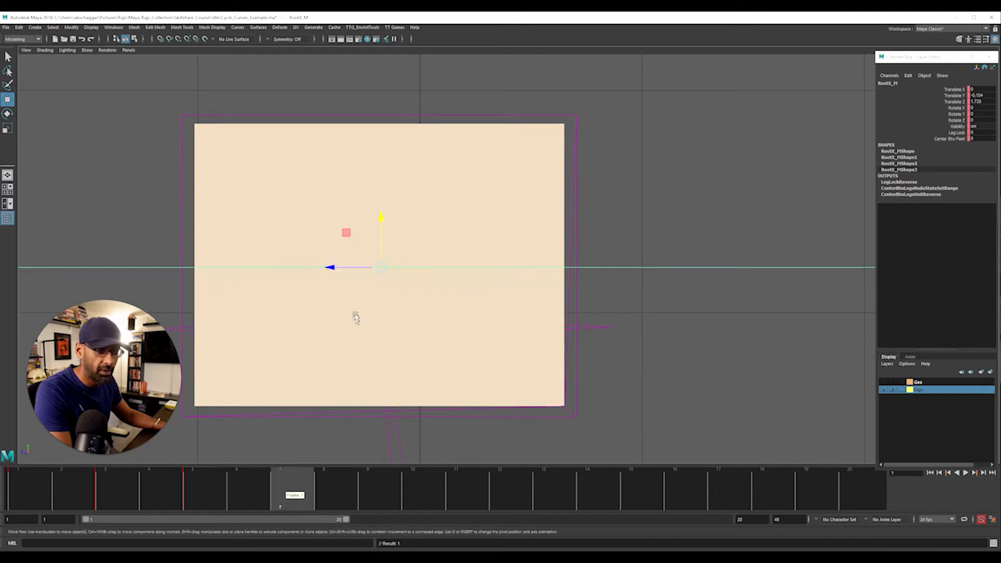
pyautogui.moveTo(338, 270); pyautogui.dragTo(349, 271)
pyautogui.moveTo(397, 248); pyautogui.dragTo(397, 239)
pyautogui.click(377, 487)
pyautogui.moveTo(350, 259); pyautogui.dragTo(362, 262)
pyautogui.moveTo(408, 225); pyautogui.dragTo(409, 233)
pyautogui.moveTo(372, 267); pyautogui.dragTo(384, 266)
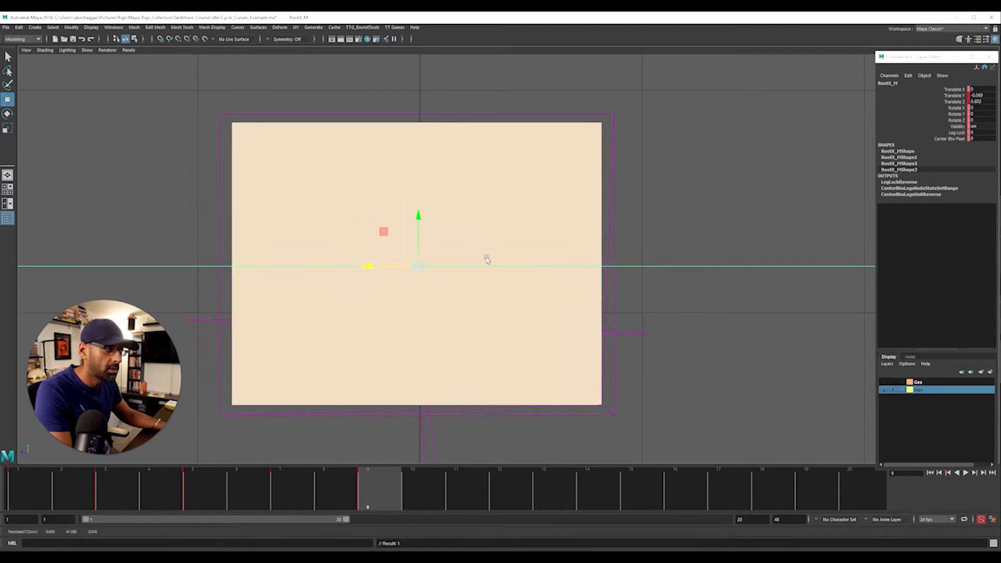
# Compare frames 1 and 9, then pose RootX_M farther along negative Z at frame 11 and about Y 0.127, Z 0.288 at frame 13
pyautogui.click(26, 494)
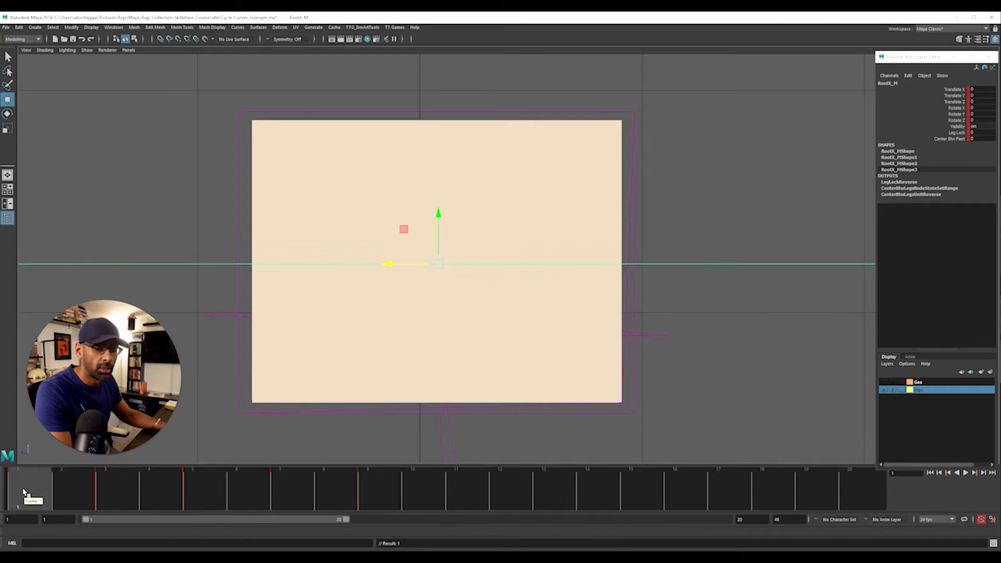
pyautogui.click(373, 491)
pyautogui.click(461, 496)
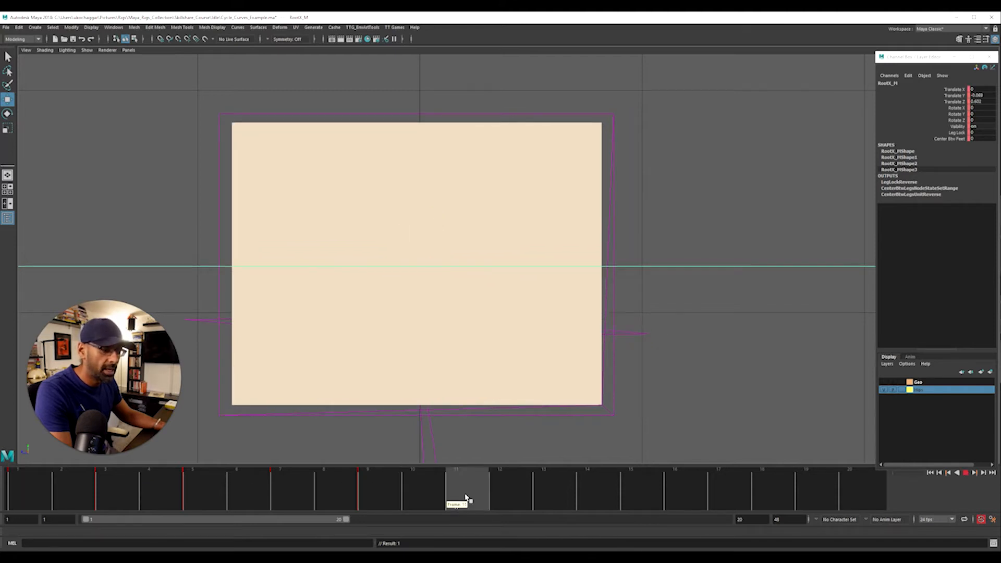
pyautogui.moveTo(371, 266); pyautogui.dragTo(410, 266)
pyautogui.click(542, 495)
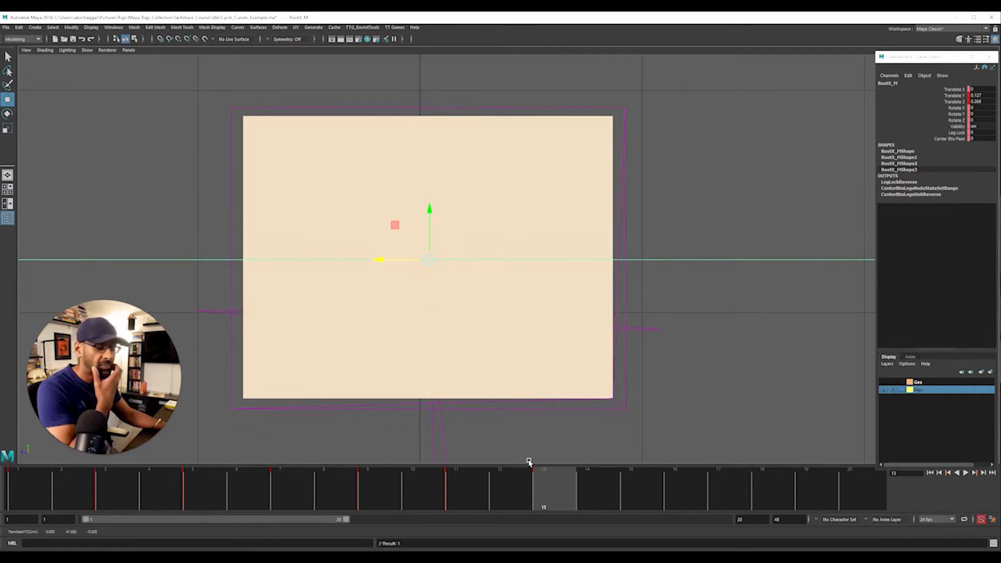
# Play back the hip motion, return to frame 1 and switch the side view to wireframe display
pyautogui.hotkey('alt', 'v')
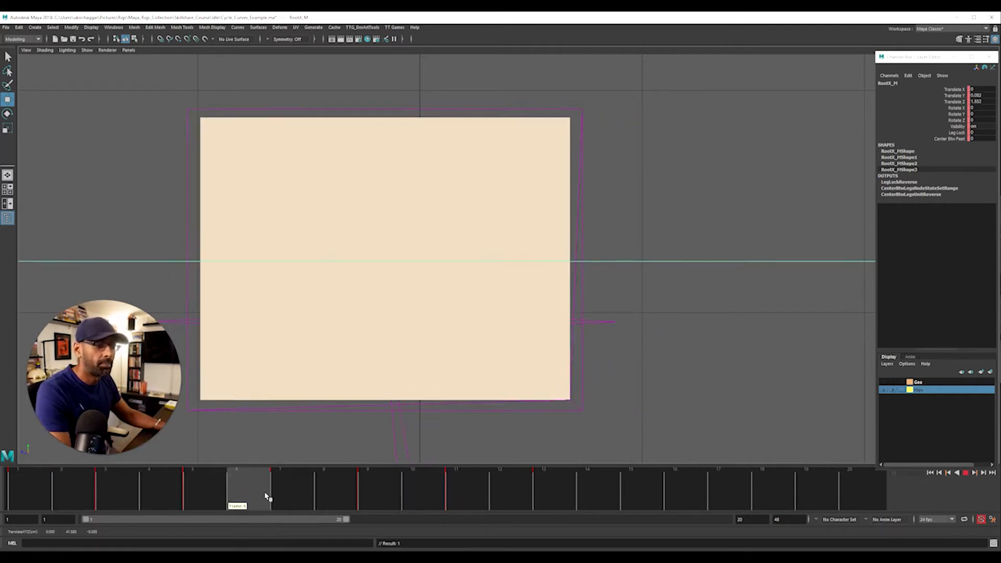
pyautogui.moveTo(542, 490); pyautogui.dragTo(62, 512)
pyautogui.click(45, 498)
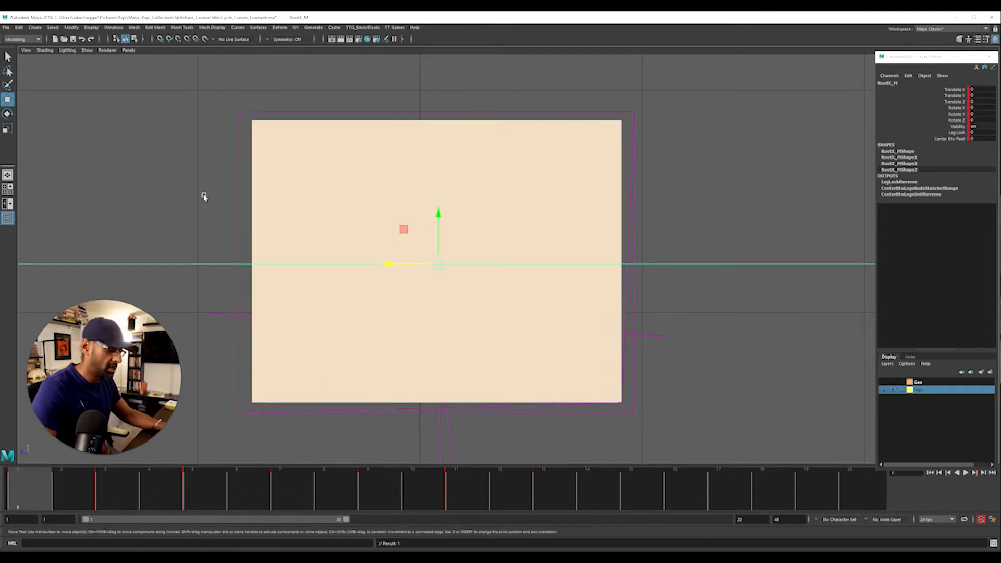
pyautogui.press('4')
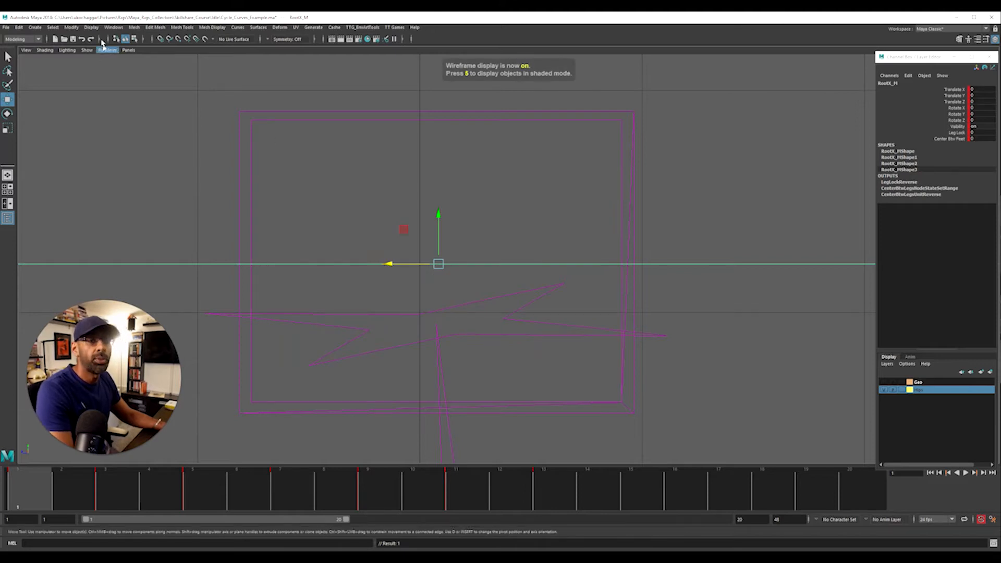
# Switch to the Animation command set and create a motion trail for the RootX_M control
pyautogui.click(23, 39)
pyautogui.click(16, 63)
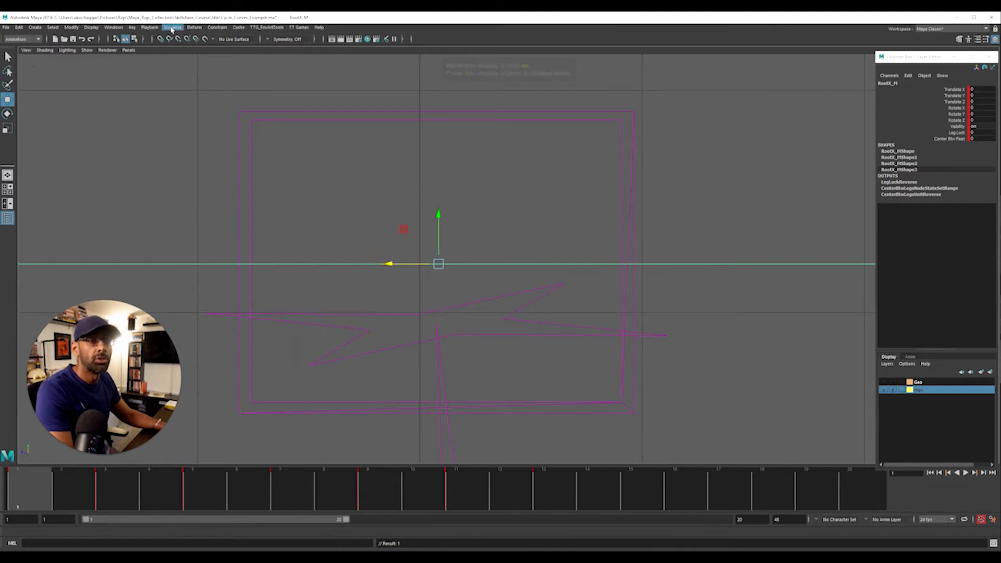
pyautogui.click(172, 28)
pyautogui.click(203, 47)
pyautogui.keyDown('alt'); pyautogui.moveTo(384, 292); pyautogui.dragTo(928, 284, button='right'); pyautogui.keyUp('alt')
pyautogui.keyDown('alt'); pyautogui.moveTo(474, 310); pyautogui.dragTo(617, 308, button='middle'); pyautogui.keyUp('alt')
# Check the keys along the motion trail, lower frame 11 near the centre and pose frame 13 at about Y -0.104, Z -0.533
pyautogui.hotkey('alt', 'v')
pyautogui.moveTo(26, 476)
pyautogui.mouseDown()
pyautogui.moveTo(96, 478)
pyautogui.moveTo(32, 487)
pyautogui.mouseUp()
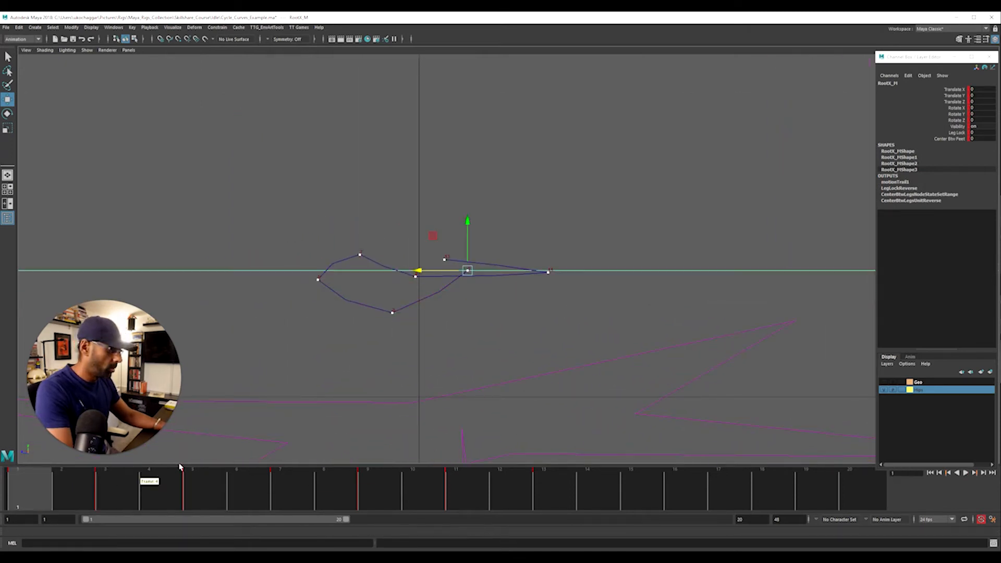
pyautogui.press('.')
pyautogui.press('.')
pyautogui.press('.')
pyautogui.press('.')
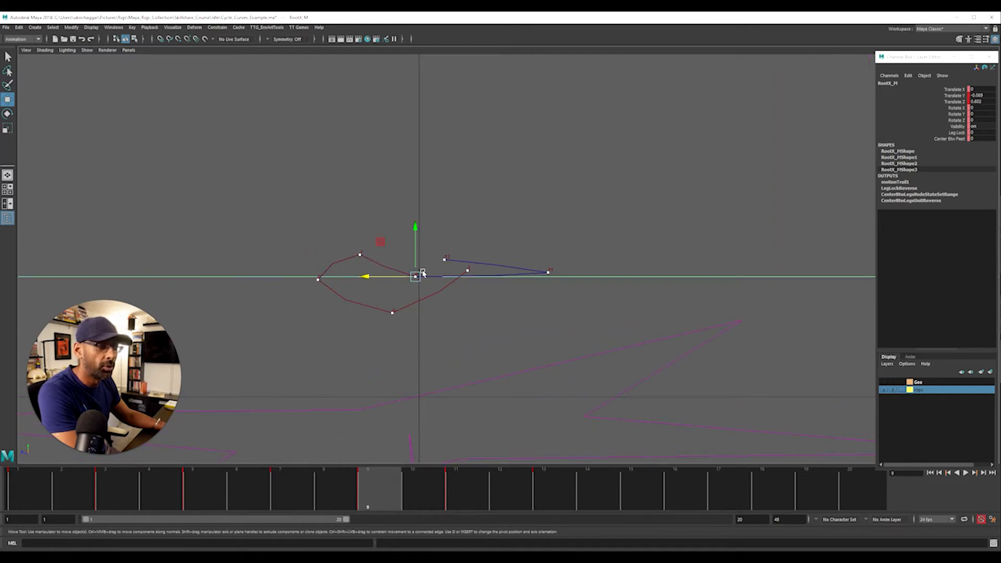
pyautogui.press('.')
pyautogui.moveTo(506, 268); pyautogui.dragTo(416, 273)
pyautogui.moveTo(461, 227); pyautogui.dragTo(517, 249)
pyautogui.press('.')
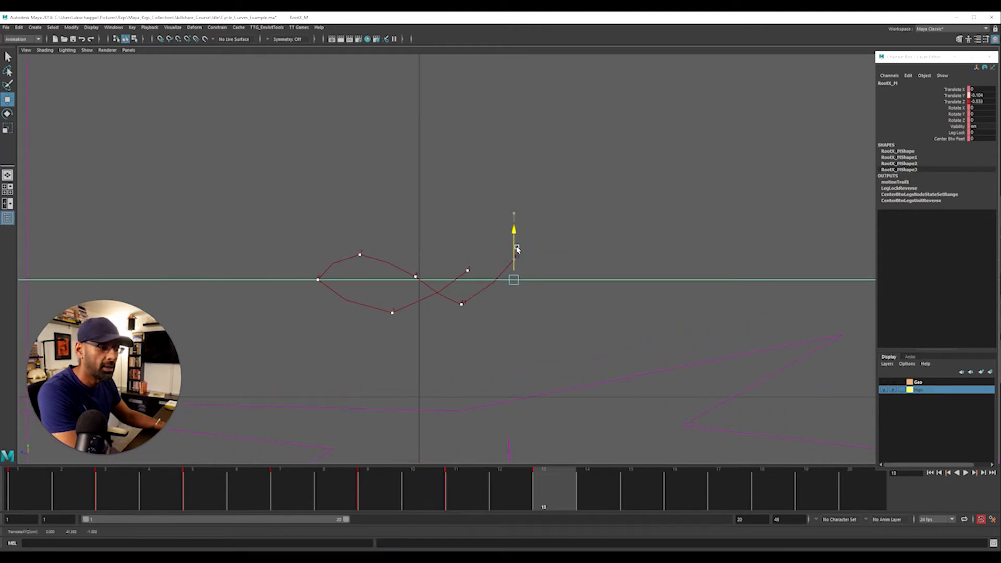
pyautogui.click(514, 245)
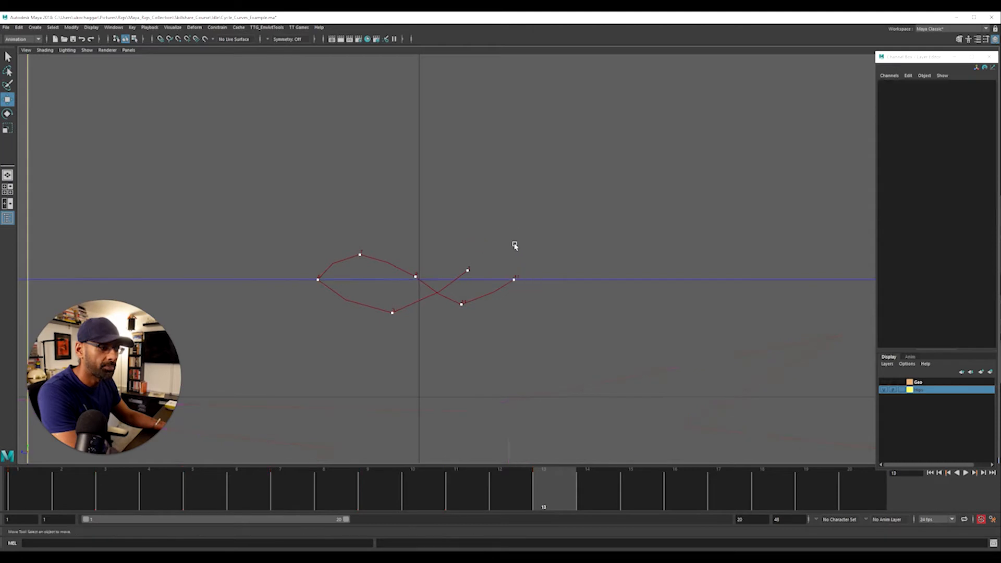
pyautogui.hotkey('ctrl', 'z')
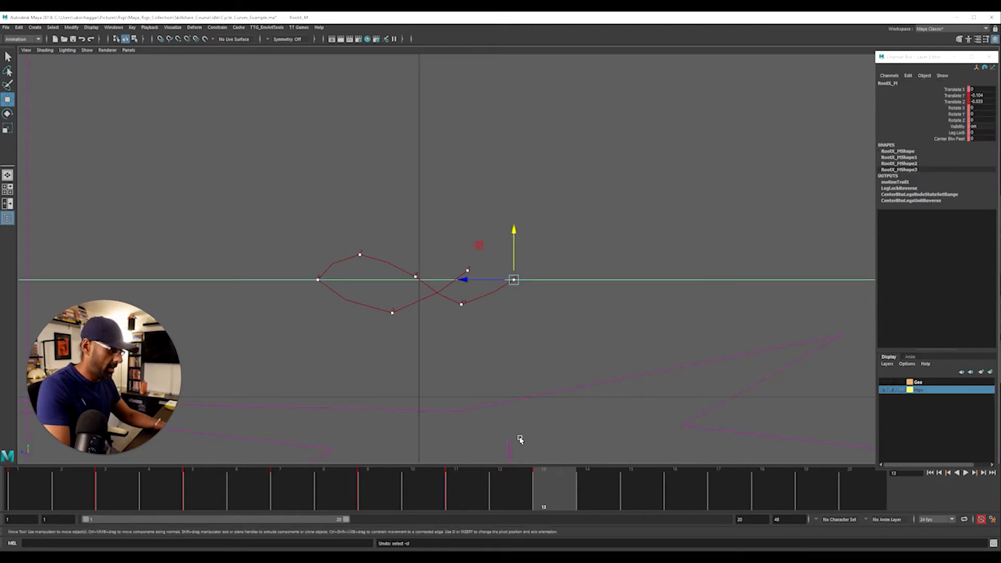
# Set keys on RootX_M at frames 15, 17 and 19, and delete the key at frame 20
pyautogui.click(637, 494)
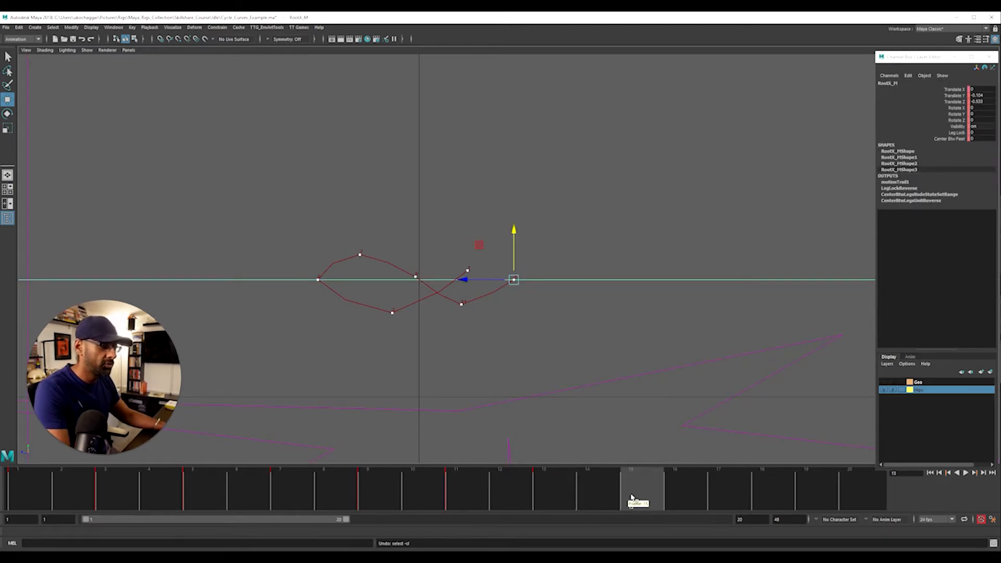
pyautogui.click(713, 491)
pyautogui.click(860, 494)
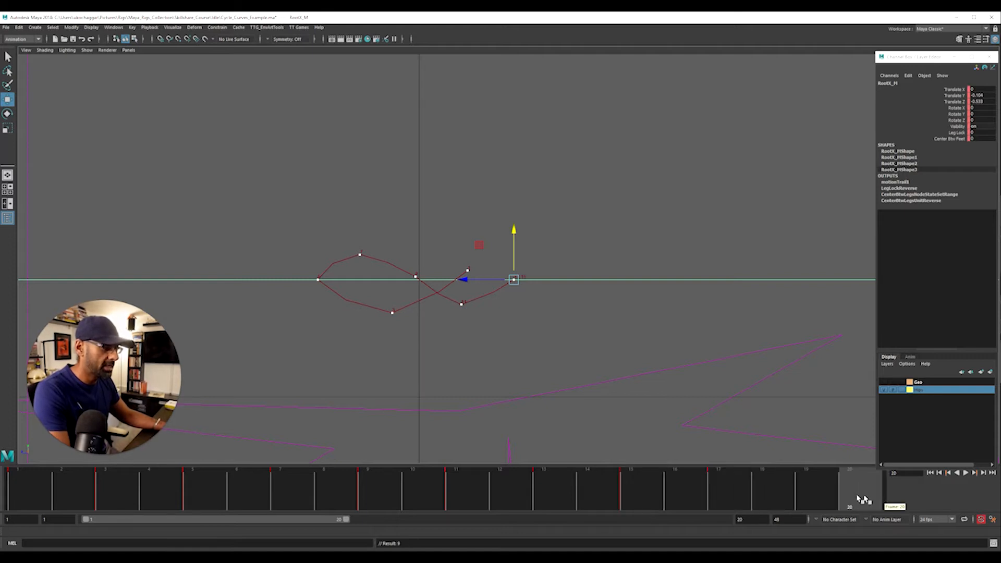
pyautogui.rightClick(857, 490)
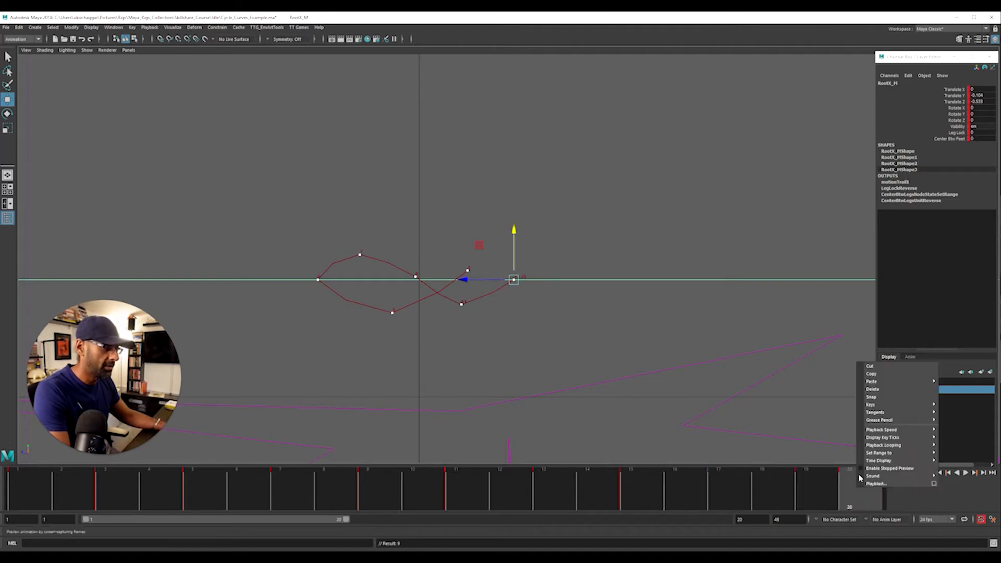
pyautogui.click(884, 390)
# Widen the second loop by moving RootX_M slightly down and back at frame 11, and farther along negative Z at frame 13
pyautogui.click(439, 490)
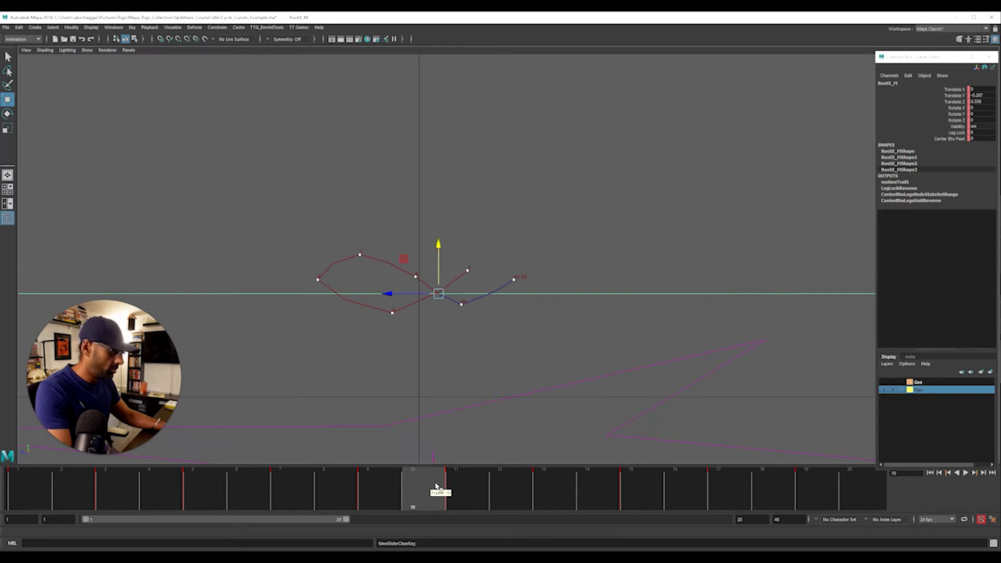
pyautogui.click(458, 490)
pyautogui.moveTo(415, 305); pyautogui.dragTo(485, 283)
pyautogui.press('.')
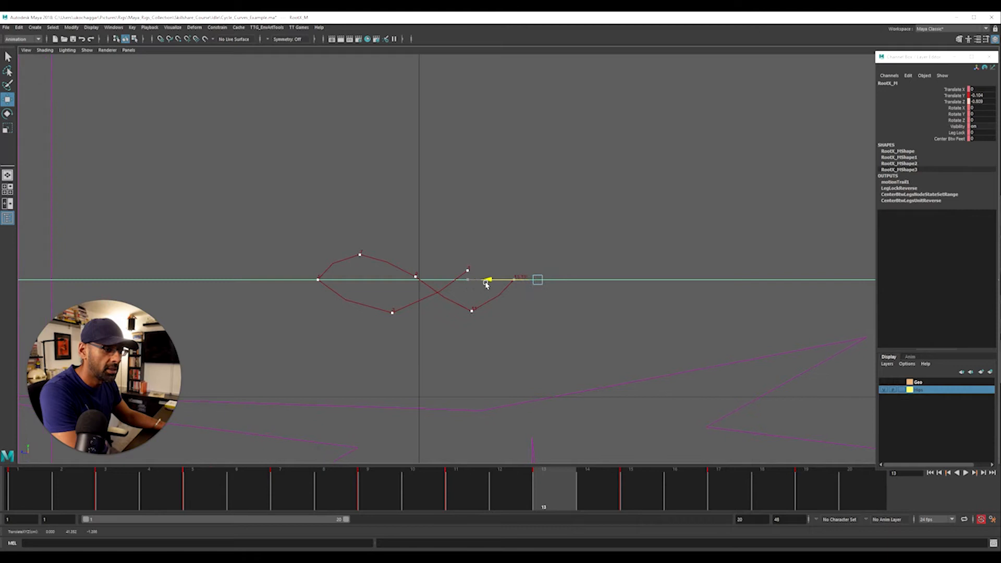
# Shape the return arc: frame 15 at about Y 0.123, Z -0.218, frame 17 at Z 0.328 and frame 19 at Z 0.582
pyautogui.press('.')
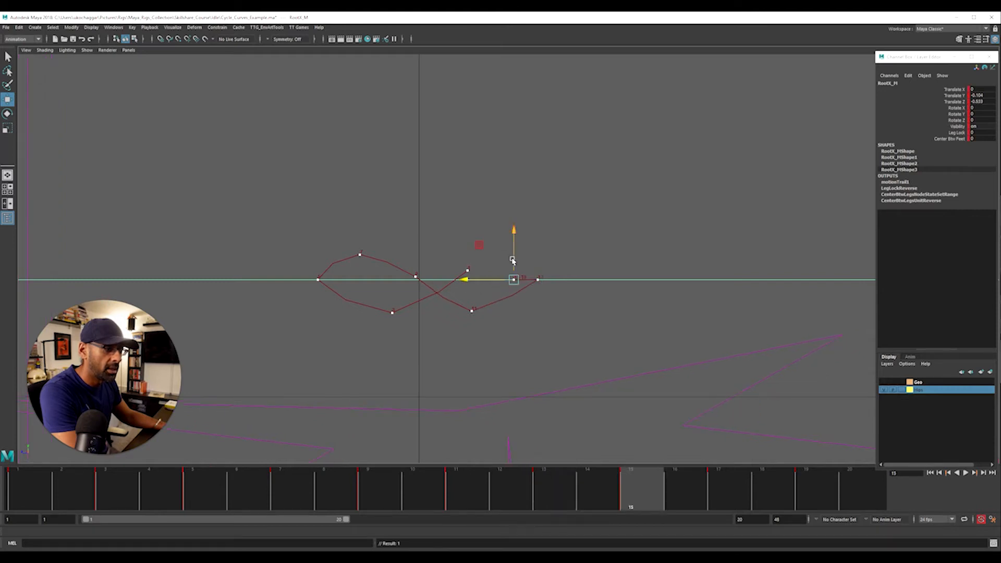
pyautogui.moveTo(513, 249); pyautogui.dragTo(390, 273)
pyautogui.press('.')
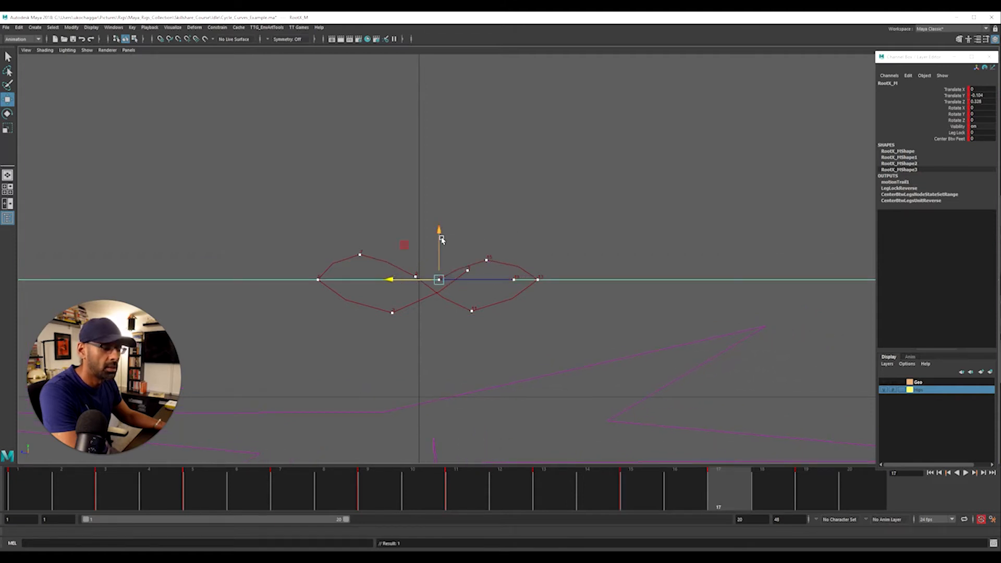
pyautogui.press('.')
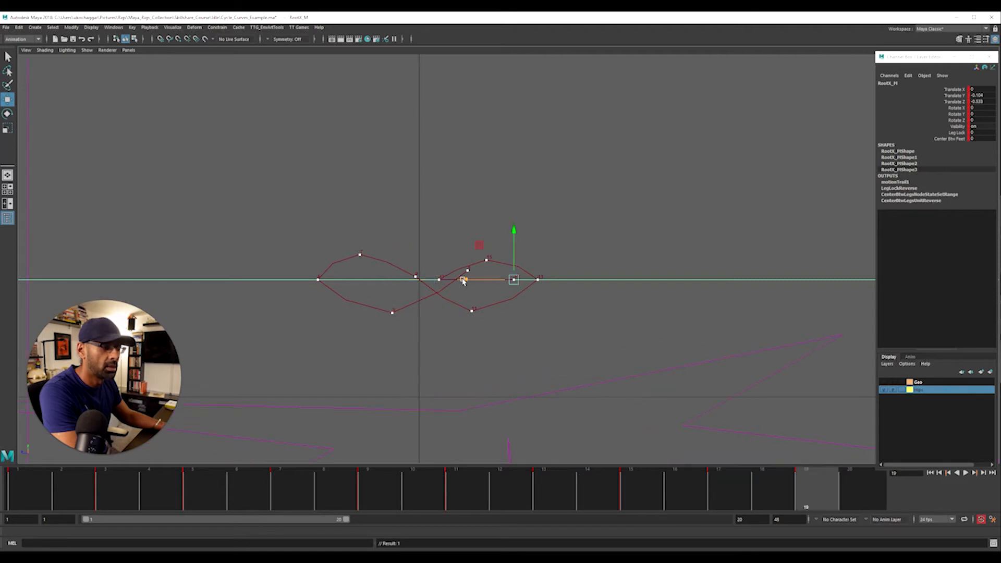
pyautogui.moveTo(467, 283); pyautogui.dragTo(371, 276)
# Replace the frame 17 key with the one from frame 19, and copy the frame 1 pose onto frame 17
pyautogui.press(',')
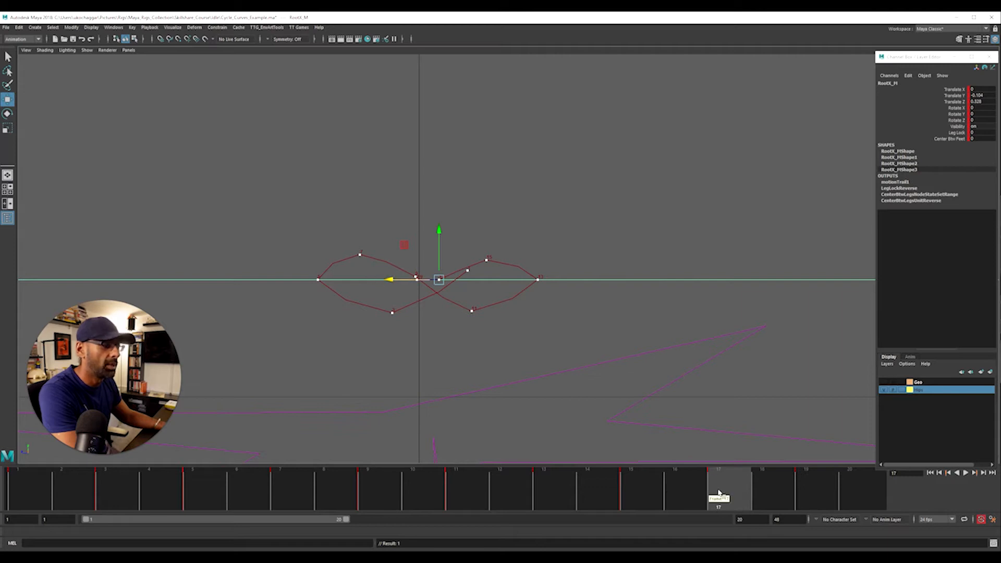
pyautogui.rightClick(724, 492)
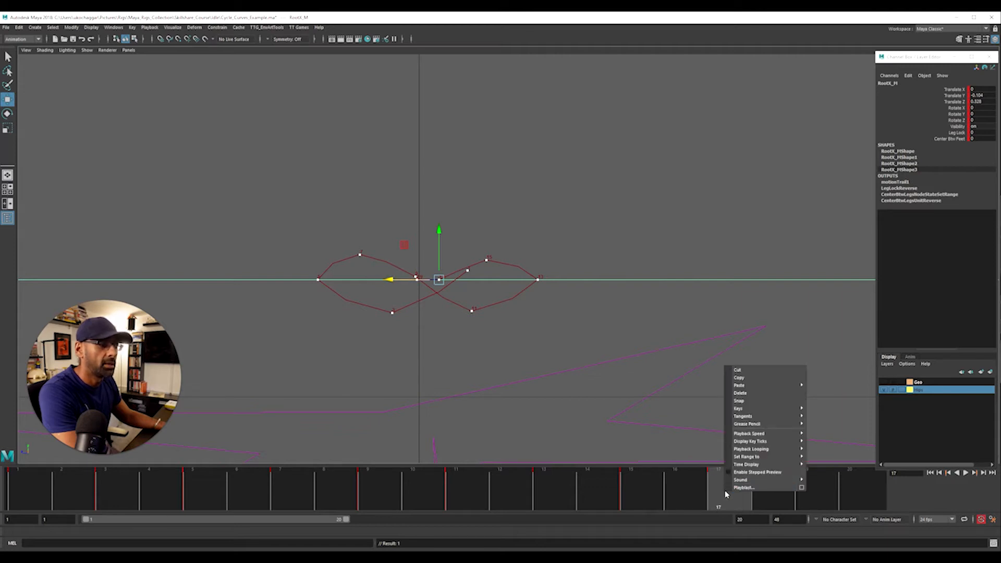
pyautogui.click(756, 393)
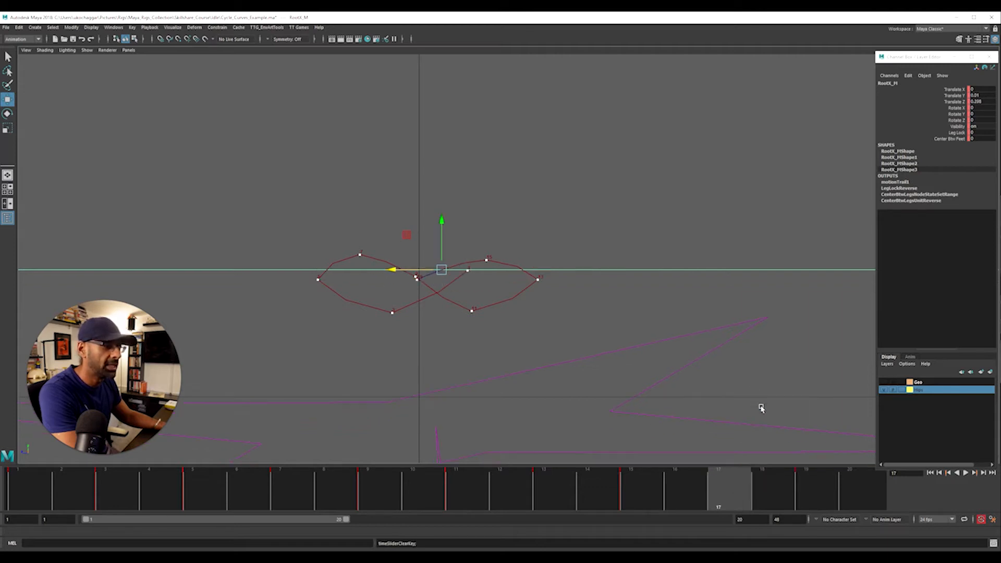
pyautogui.moveTo(815, 494); pyautogui.dragTo(724, 499)
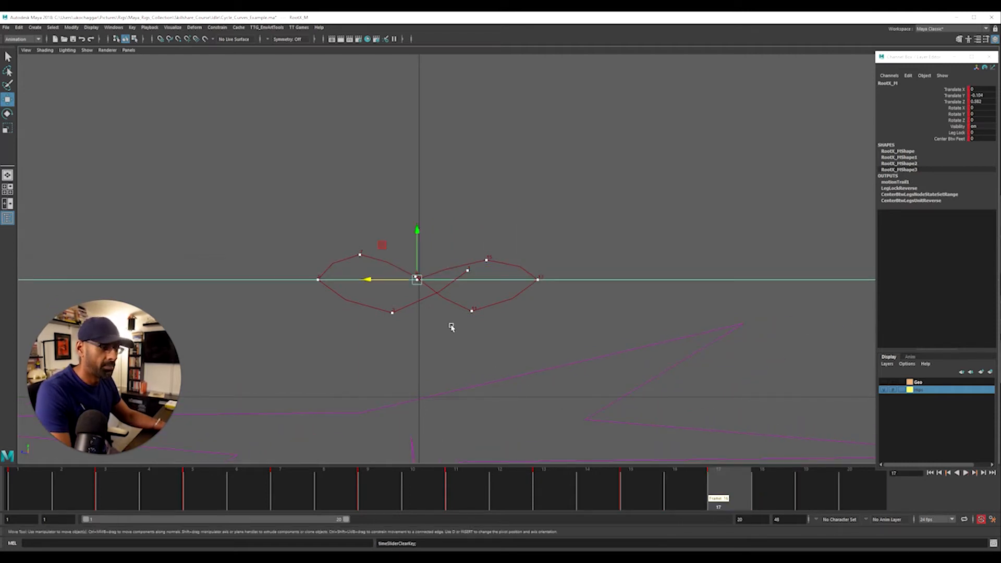
pyautogui.moveTo(156, 496); pyautogui.dragTo(43, 471)
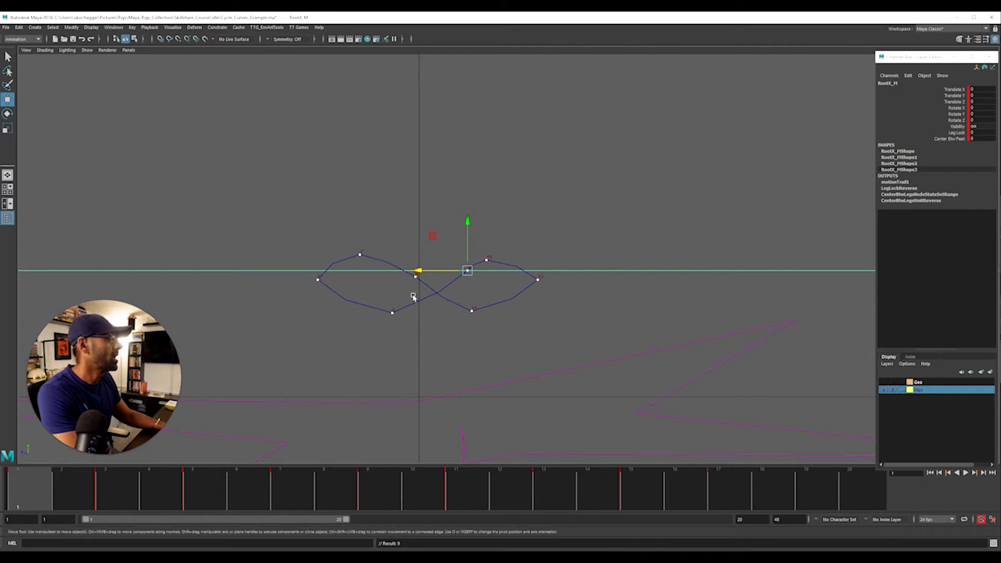
# Try lowering RootX_M slightly along Y at frame 1, and undo the move and the preceding time changes
pyautogui.moveTo(78, 489); pyautogui.dragTo(8, 476)
pyautogui.moveTo(469, 223)
pyautogui.mouseDown()
pyautogui.moveTo(468, 235)
pyautogui.moveTo(469, 227)
pyautogui.mouseUp()
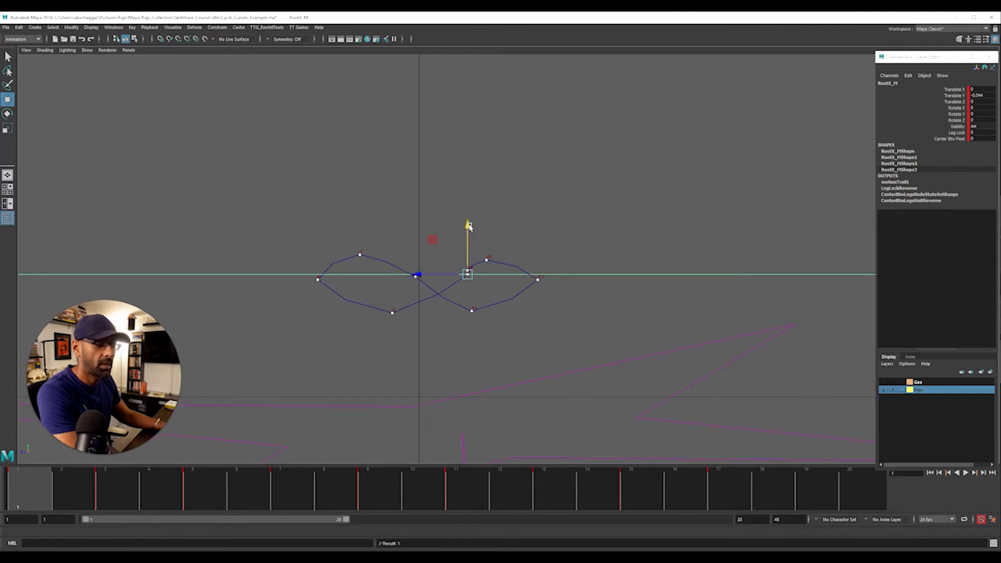
pyautogui.hotkey('ctrl', 'z')
pyautogui.hotkey('ctrl', 'z')
pyautogui.hotkey('ctrl', 'z')
pyautogui.hotkey('ctrl', 'z')
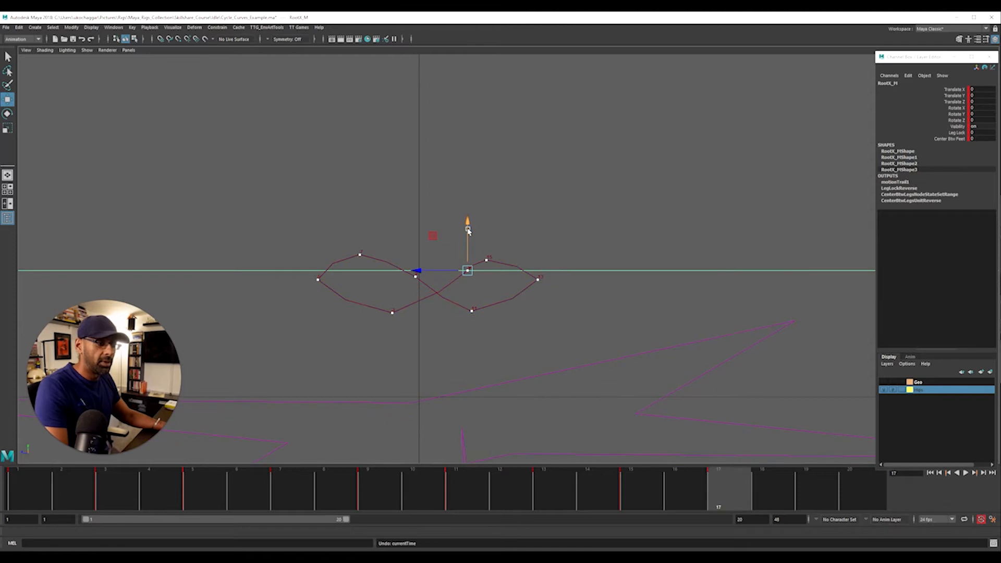
pyautogui.hotkey('ctrl', 'z')
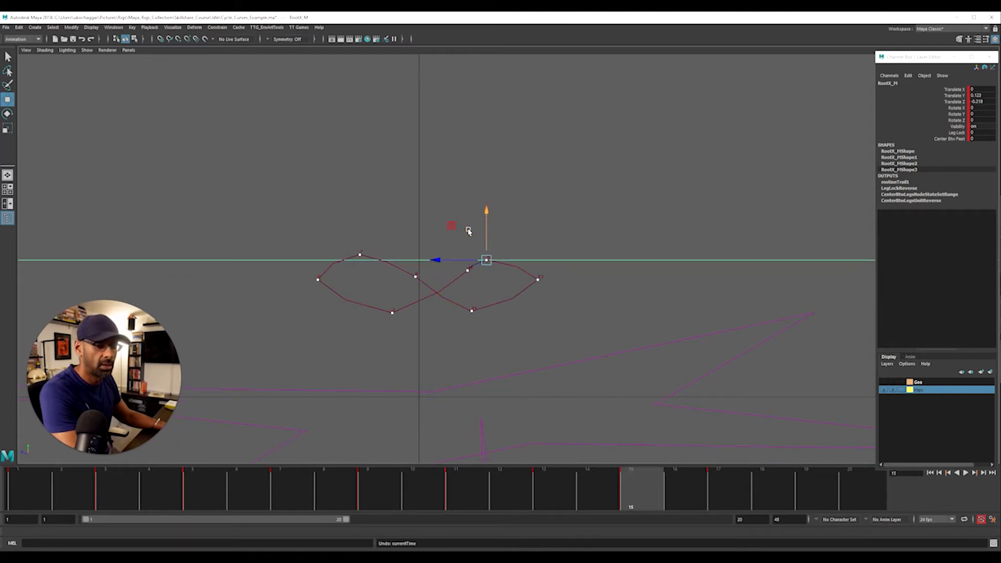
pyautogui.hotkey('ctrl', 'z')
pyautogui.hotkey('ctrl', 'z')
pyautogui.hotkey('ctrl', 'z')
pyautogui.hotkey('ctrl', 'z')
pyautogui.hotkey('ctrl', 'z')
pyautogui.hotkey('ctrl', 'z')
pyautogui.hotkey('ctrl', 'z')
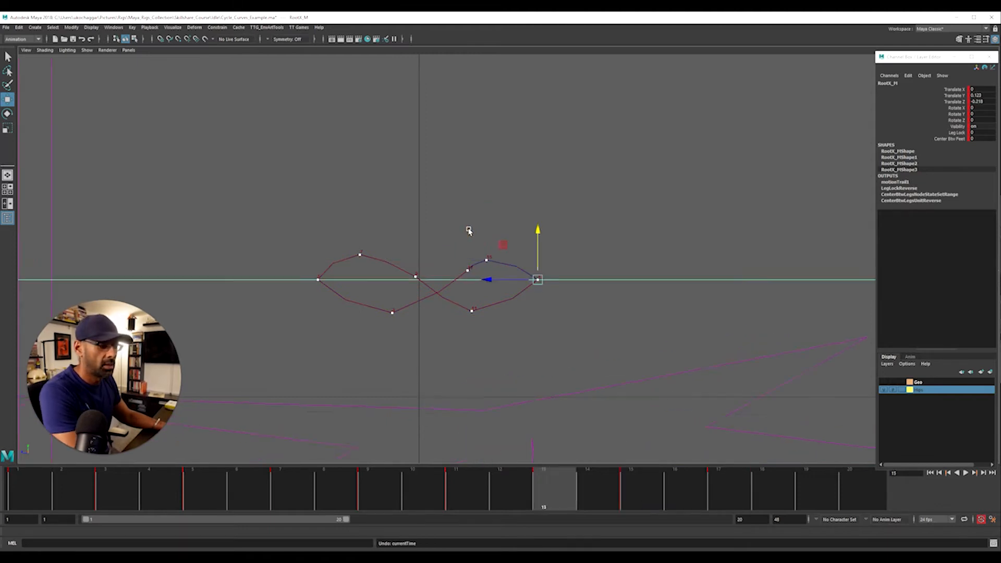
# At frame 3, move RootX_M back along Z and slightly up, to about Y -0.437, Z 0.664
pyautogui.press('.')
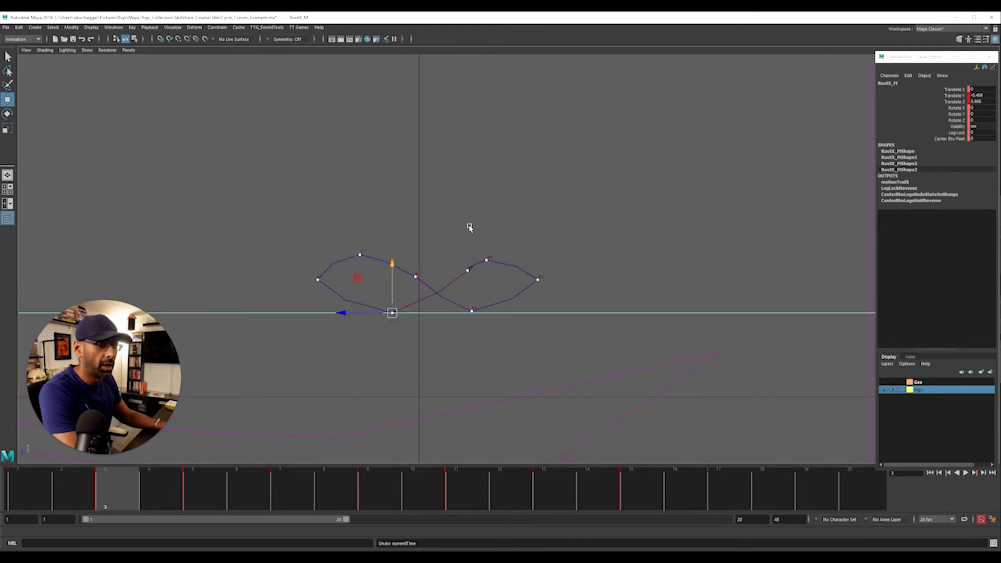
pyautogui.moveTo(344, 312); pyautogui.dragTo(354, 313)
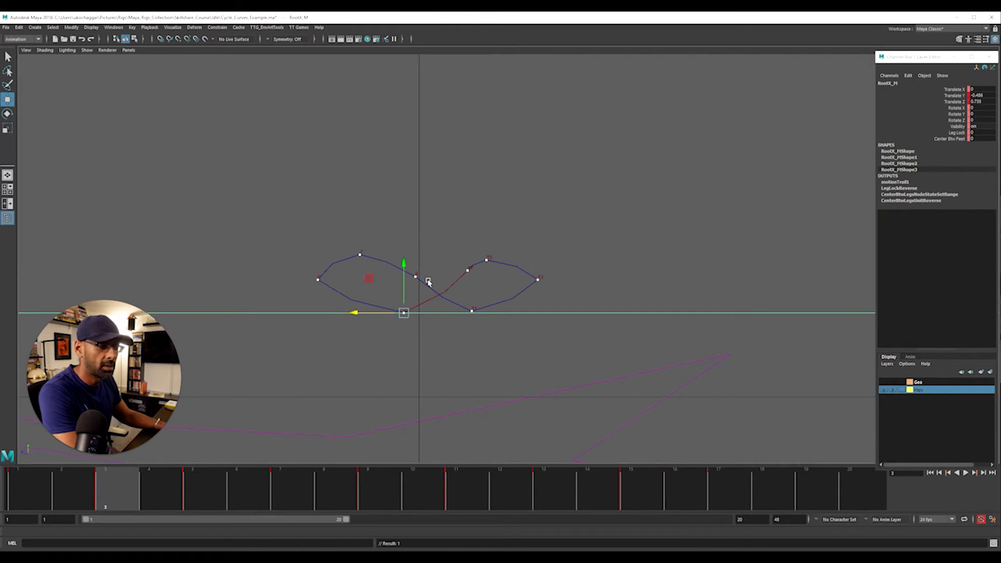
pyautogui.moveTo(405, 264); pyautogui.dragTo(405, 260)
pyautogui.moveTo(360, 310)
pyautogui.mouseDown()
pyautogui.moveTo(373, 311)
pyautogui.moveTo(366, 311)
pyautogui.mouseUp()
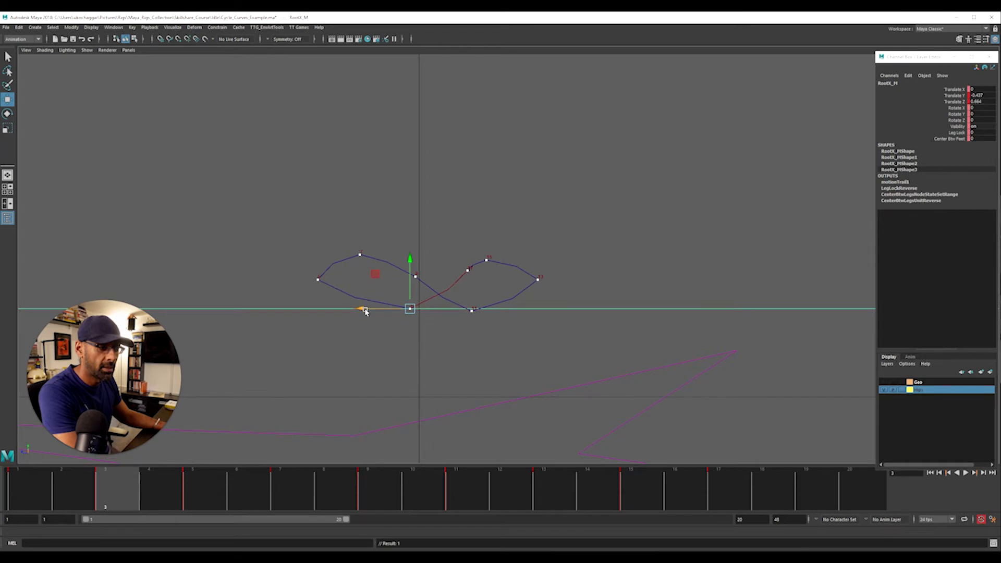
# Tighten the front loop: pull RootX_M inward and down at frame 5, and move it to about Z 0.95 near Y 0 at frame 7
pyautogui.press(',')
pyautogui.press('.')
pyautogui.press('.')
pyautogui.moveTo(279, 281); pyautogui.dragTo(301, 281)
pyautogui.moveTo(342, 239); pyautogui.dragTo(362, 241)
pyautogui.press('.')
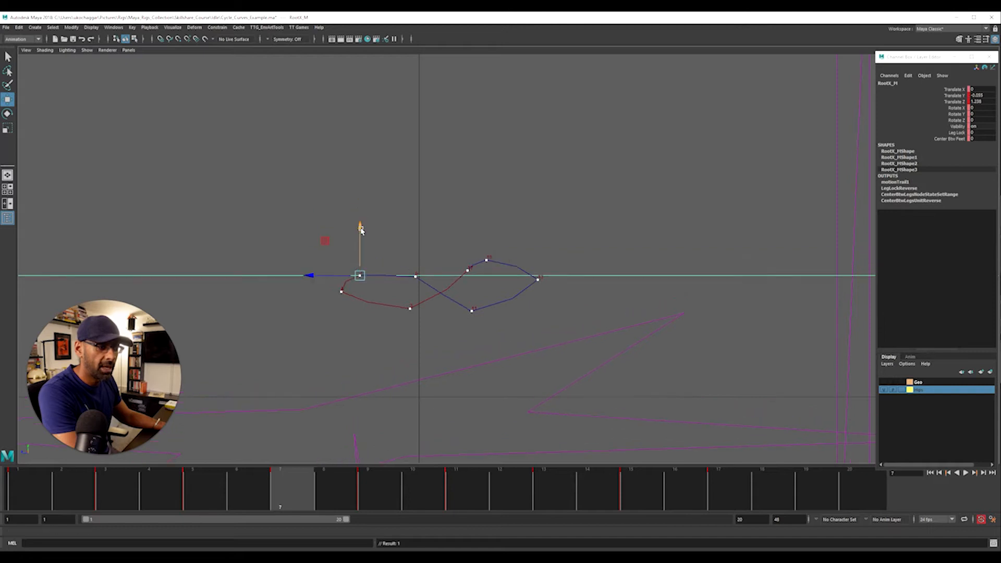
pyautogui.moveTo(313, 275); pyautogui.dragTo(339, 275)
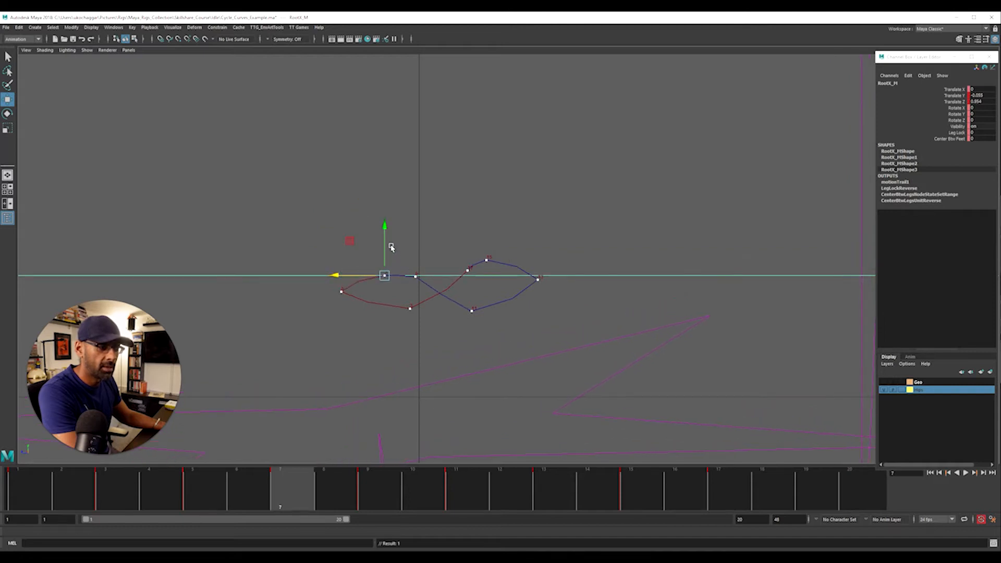
pyautogui.moveTo(387, 242); pyautogui.dragTo(387, 237)
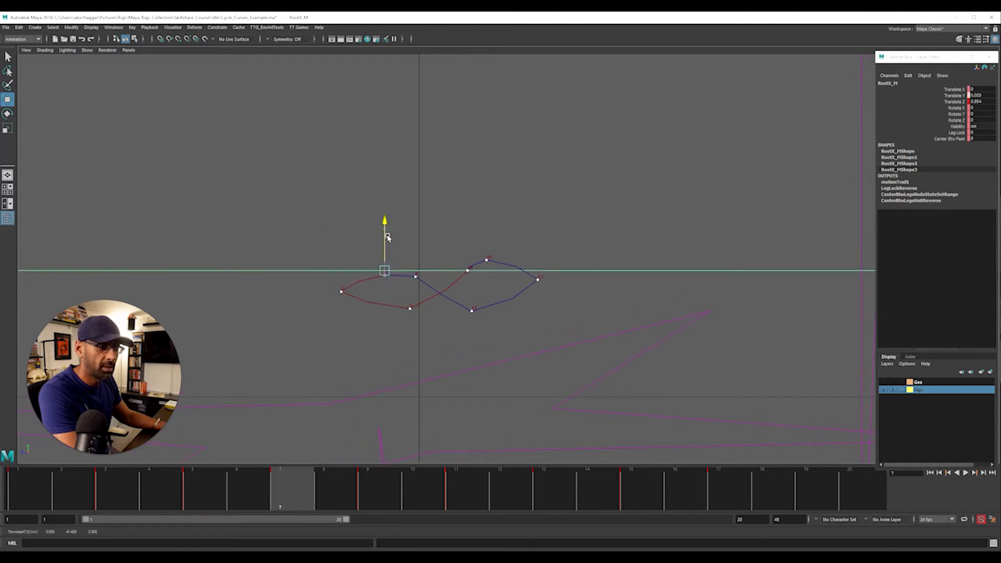
# Move RootX_M to about Z 0.406 and lower it at frame 9, and place it at about Y -0.418, Z -0.126 at frame 11
pyautogui.press('.')
pyautogui.moveTo(367, 276); pyautogui.dragTo(384, 280)
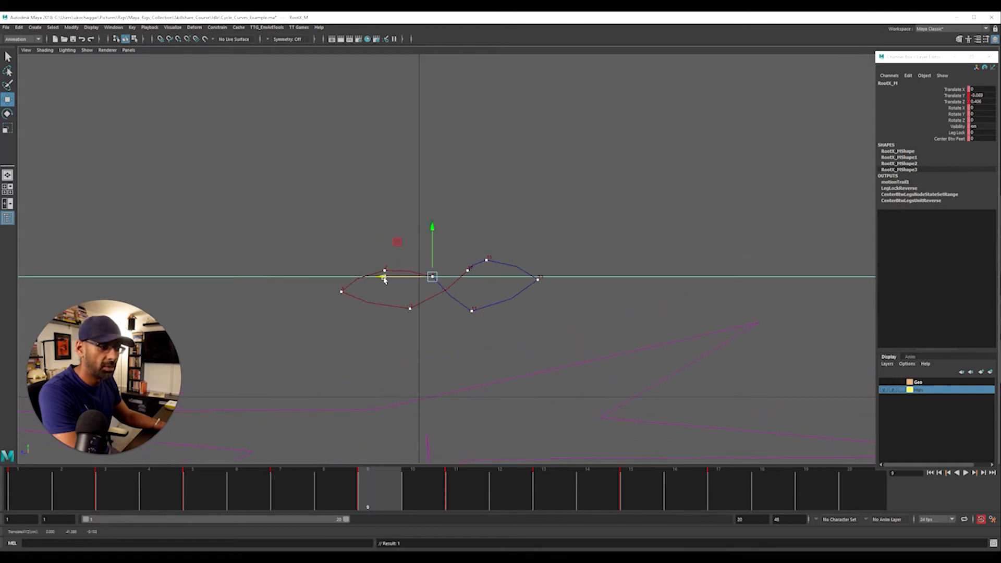
pyautogui.moveTo(433, 246); pyautogui.dragTo(433, 259)
pyautogui.press('.')
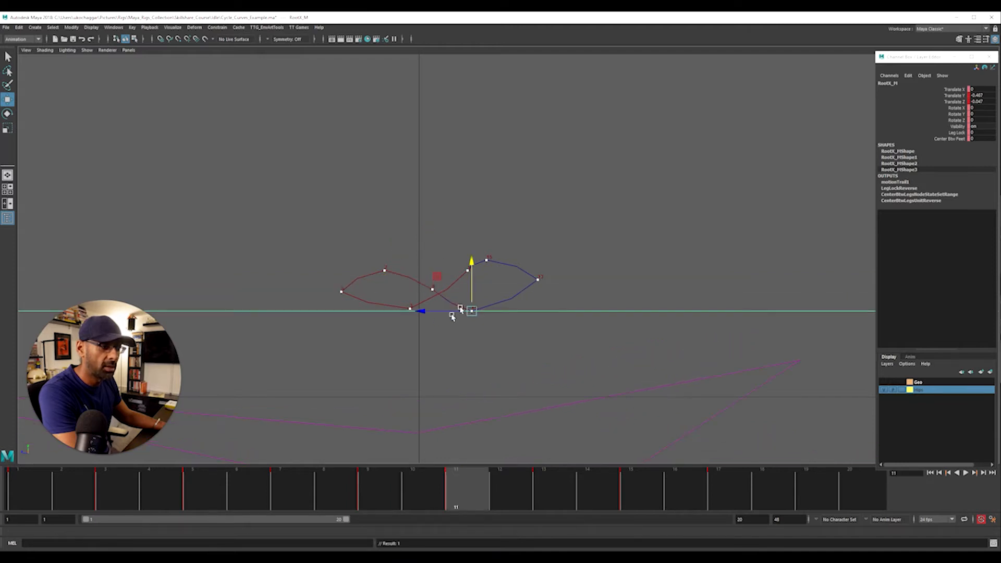
pyautogui.moveTo(423, 312); pyautogui.dragTo(430, 311)
pyautogui.moveTo(478, 285); pyautogui.dragTo(478, 280)
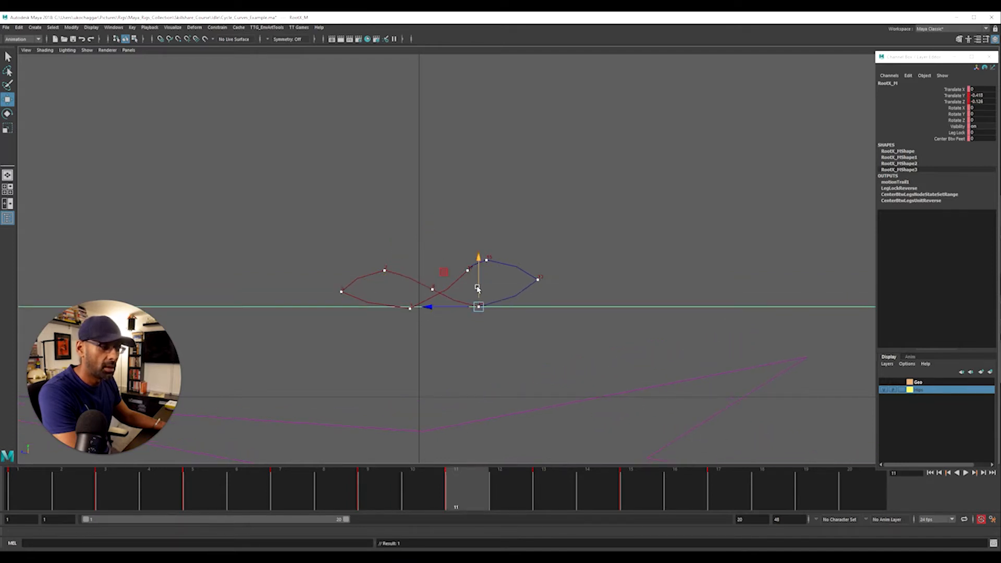
# Flatten the rear loop by lowering RootX_M to about Y -0.21 at frame 13 and about Y 0.02 at frame 15
pyautogui.press('.')
pyautogui.moveTo(535, 254); pyautogui.dragTo(535, 260)
pyautogui.press('.')
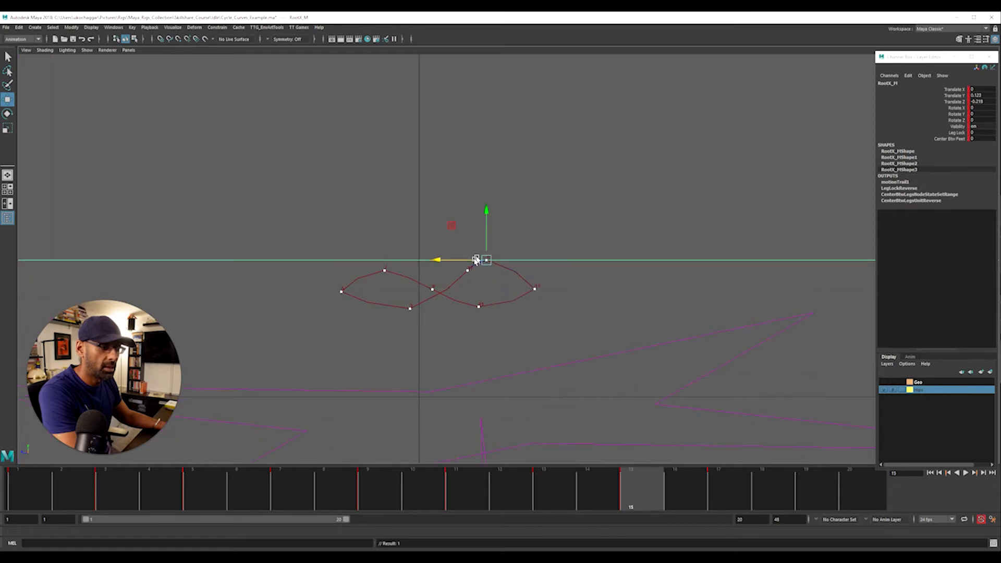
pyautogui.moveTo(487, 212); pyautogui.dragTo(488, 221)
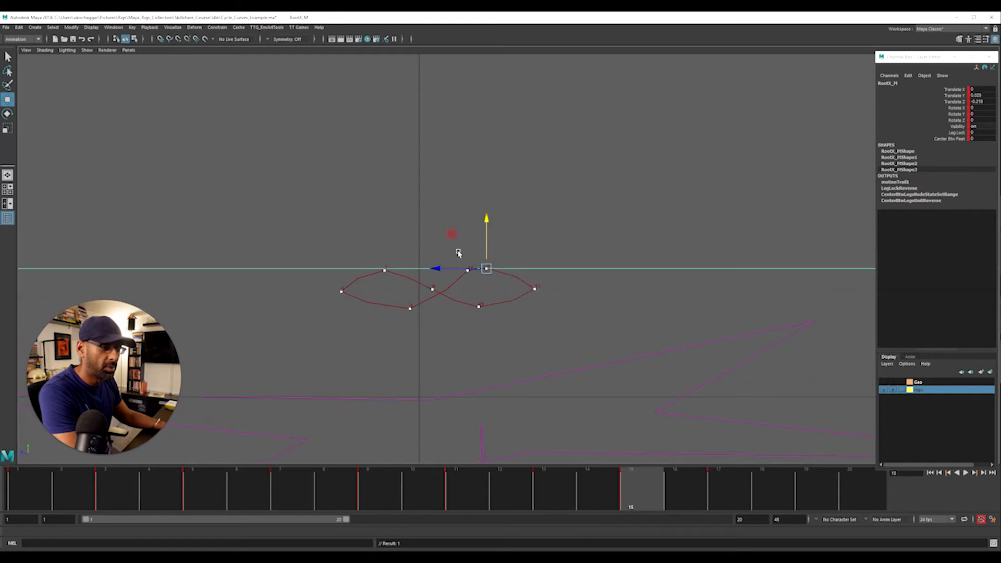
# Try moving RootX_M forward and down at frame 17, to about Y -0.14, Z 0.14
pyautogui.press('.')
pyautogui.moveTo(435, 267); pyautogui.dragTo(423, 270)
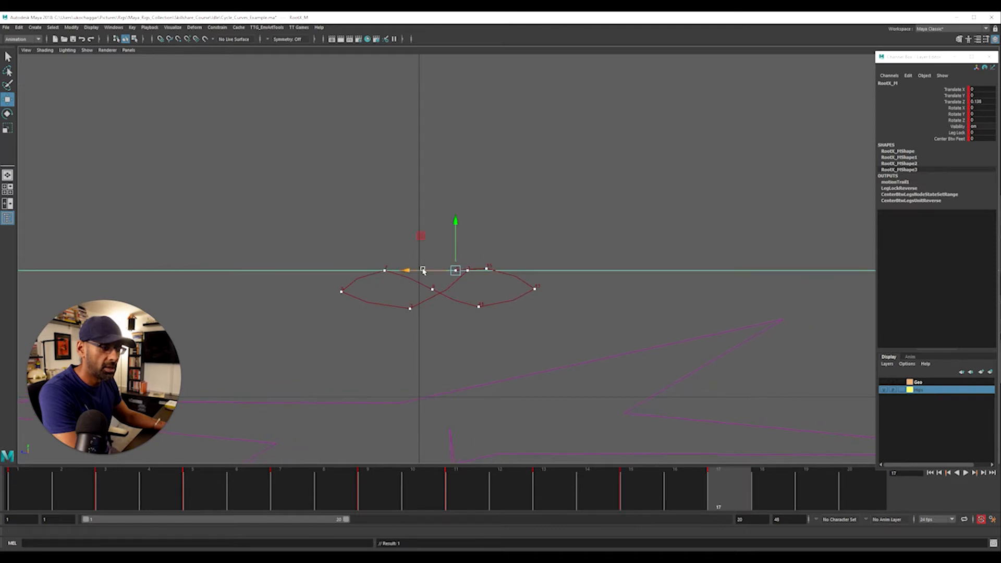
pyautogui.moveTo(455, 228); pyautogui.dragTo(455, 240)
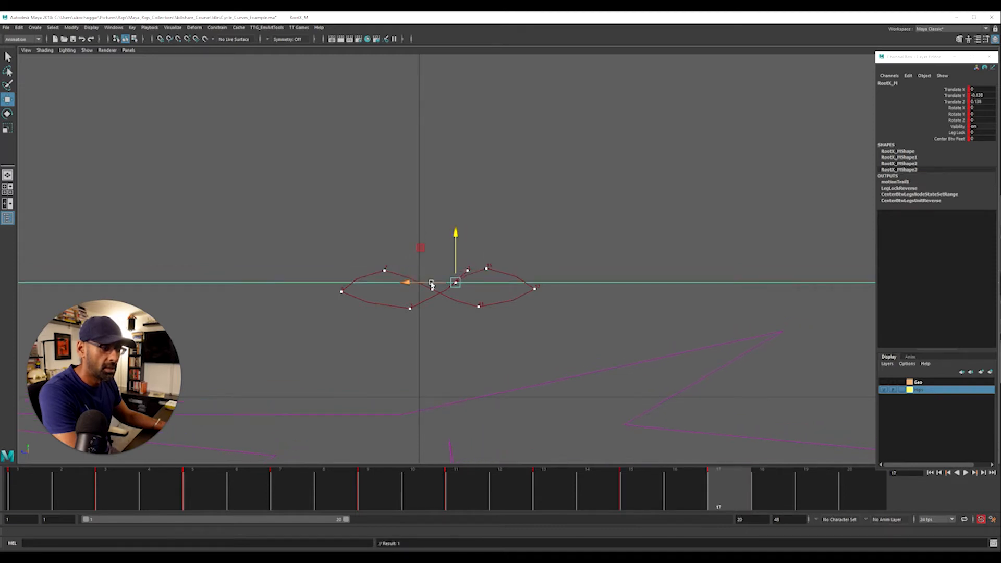
# At frame 1, move RootX_M forward and down to the crossing of the two loops, at about Y -0.253, Z 0.36
pyautogui.hotkey('alt', 'shift', 'v')
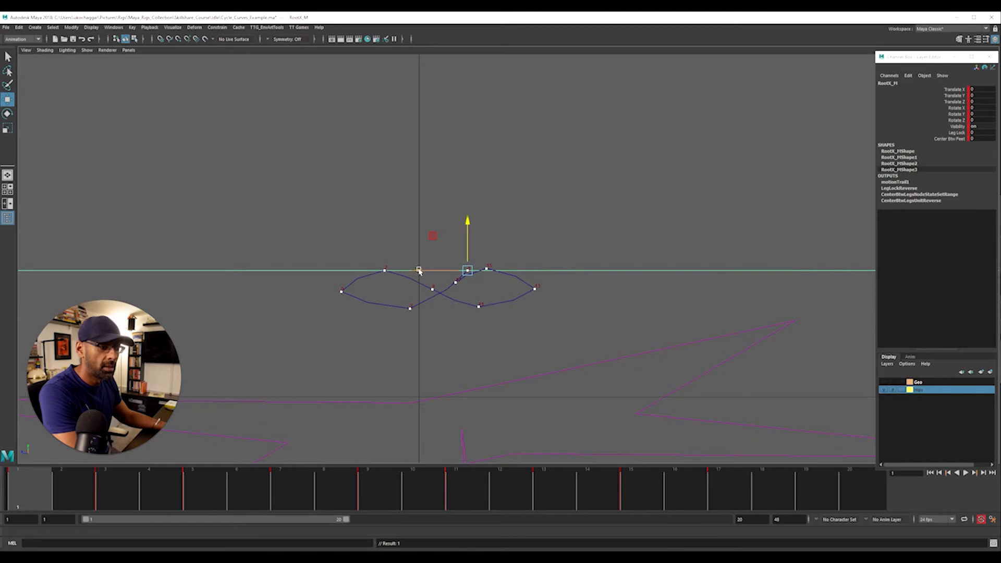
pyautogui.moveTo(419, 271); pyautogui.dragTo(395, 270)
pyautogui.moveTo(445, 220); pyautogui.dragTo(444, 243)
pyautogui.moveTo(401, 293); pyautogui.dragTo(394, 294)
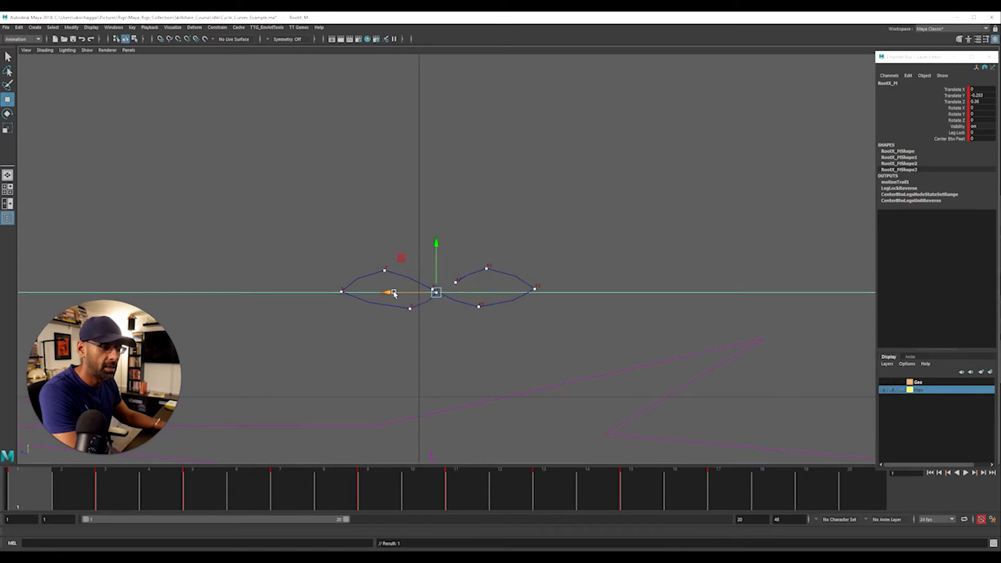
# Try matching frame 17 to the frame 1 pose by moving RootX_M to about Y -0.191, Z 0.364
pyautogui.press('.')
pyautogui.press(',')
pyautogui.press(',')
pyautogui.moveTo(425, 282); pyautogui.dragTo(407, 283)
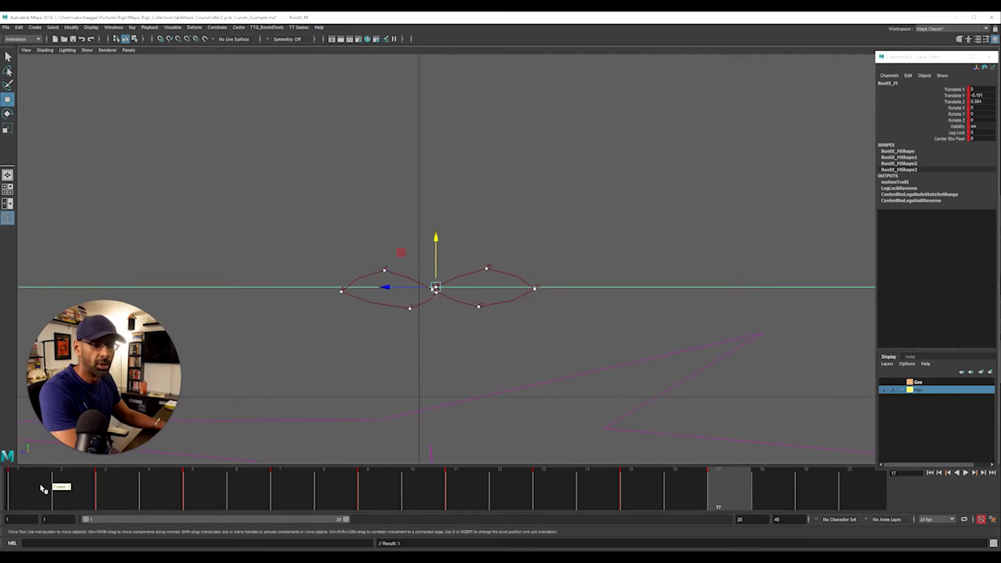
# Copy the frame 1 pose onto frame 17 and scrub back through the cycle to frame 1
pyautogui.click(33, 489)
pyautogui.moveTo(27, 490); pyautogui.dragTo(711, 494)
pyautogui.moveTo(497, 500); pyautogui.dragTo(113, 490)
pyautogui.press(',')
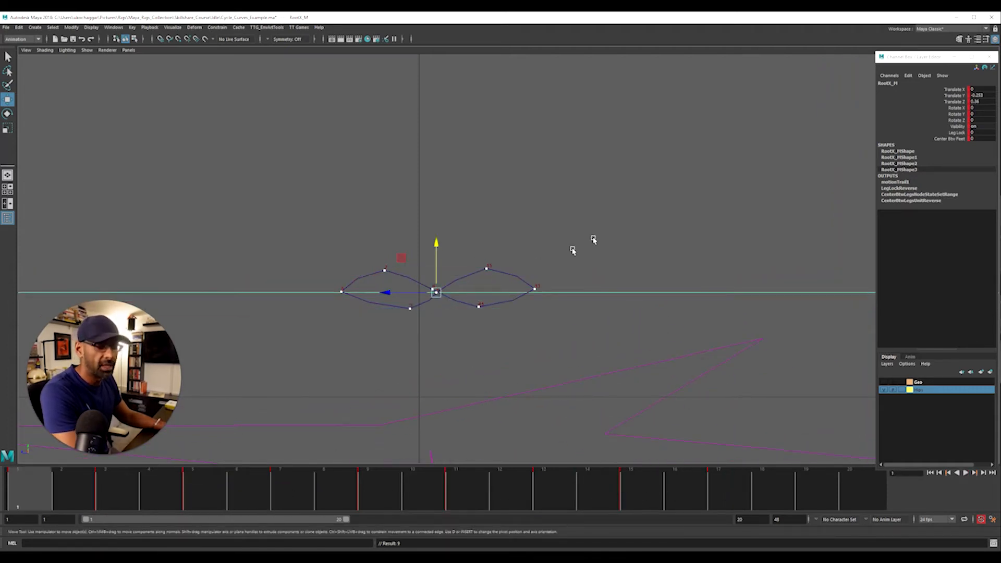
# Widen the front loop by moving RootX_M forward at frame 3, directly below the frame 7 point, and slightly forward at frame 5
pyautogui.press('.')
pyautogui.moveTo(367, 310); pyautogui.dragTo(299, 292)
pyautogui.press('.')
# Even out the rear loop: move frame 11 back along Z until it sits below the frame 15 point, and lower frame 15 slightly
pyautogui.press('.')
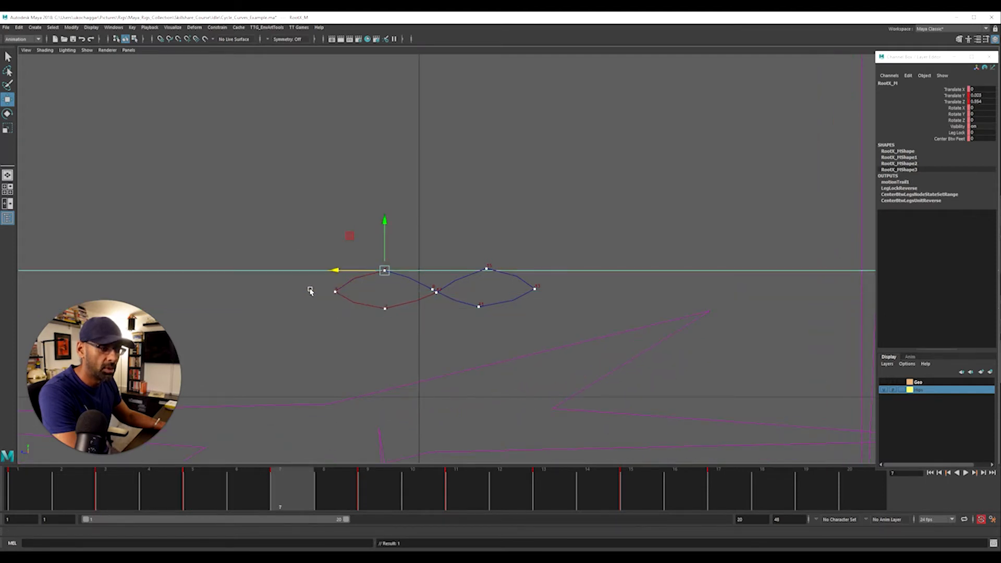
pyautogui.press('.')
pyautogui.press('.')
pyautogui.moveTo(421, 310); pyautogui.dragTo(440, 311)
pyautogui.press('.')
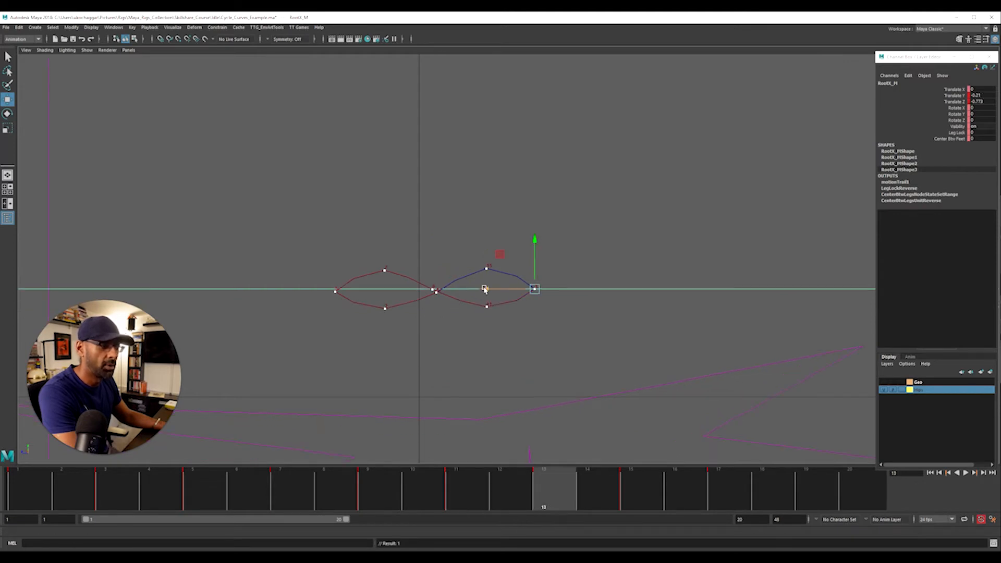
pyautogui.press('.')
pyautogui.moveTo(485, 223); pyautogui.dragTo(486, 225)
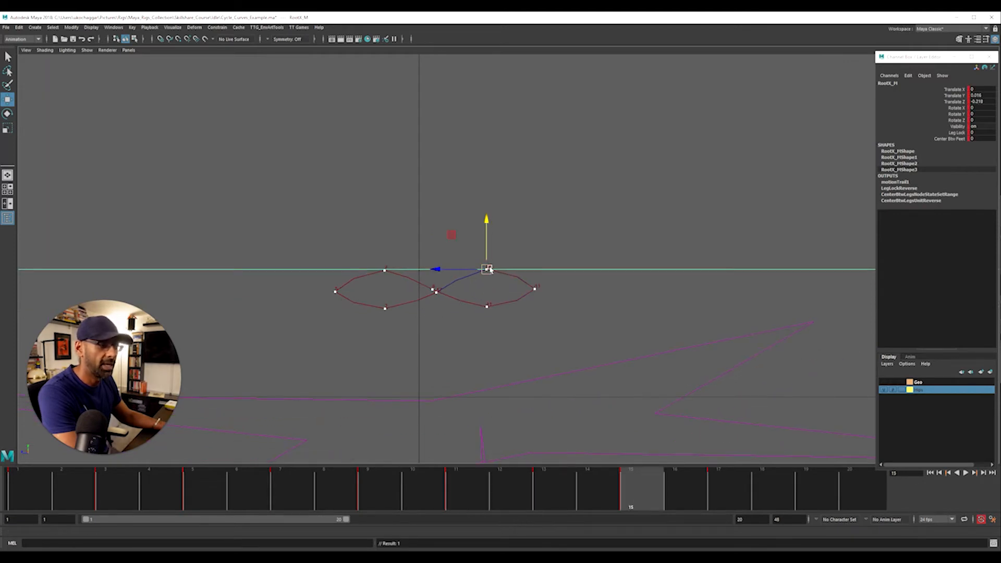
# At frame 9, move RootX_M onto the crossing point at about Z 0.371 and fine-tune its height
pyautogui.press('.')
pyautogui.press('.')
pyautogui.press(',')
pyautogui.press(',')
pyautogui.press(',')
pyautogui.press(',')
pyautogui.press(',')
pyautogui.press(',')
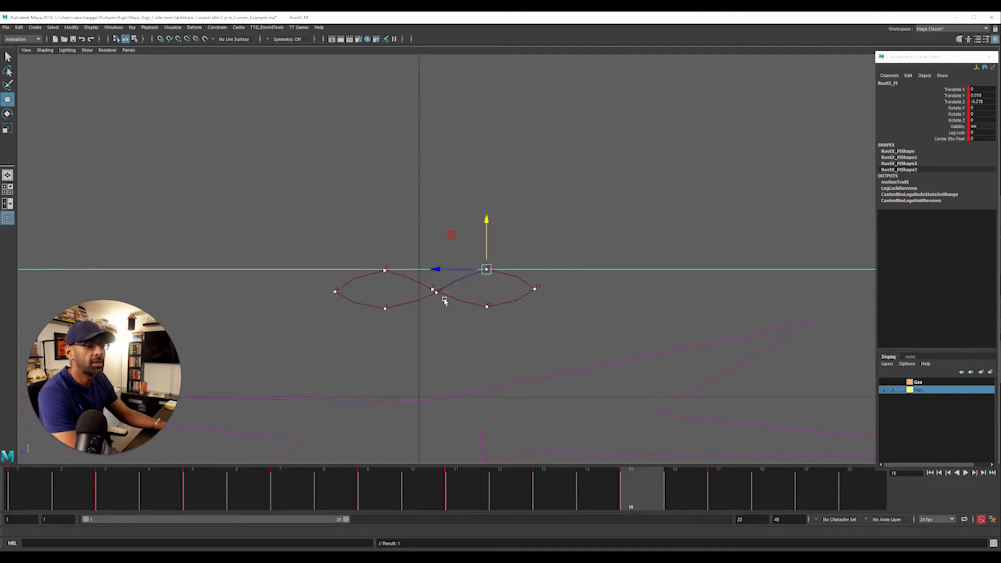
pyautogui.press('.')
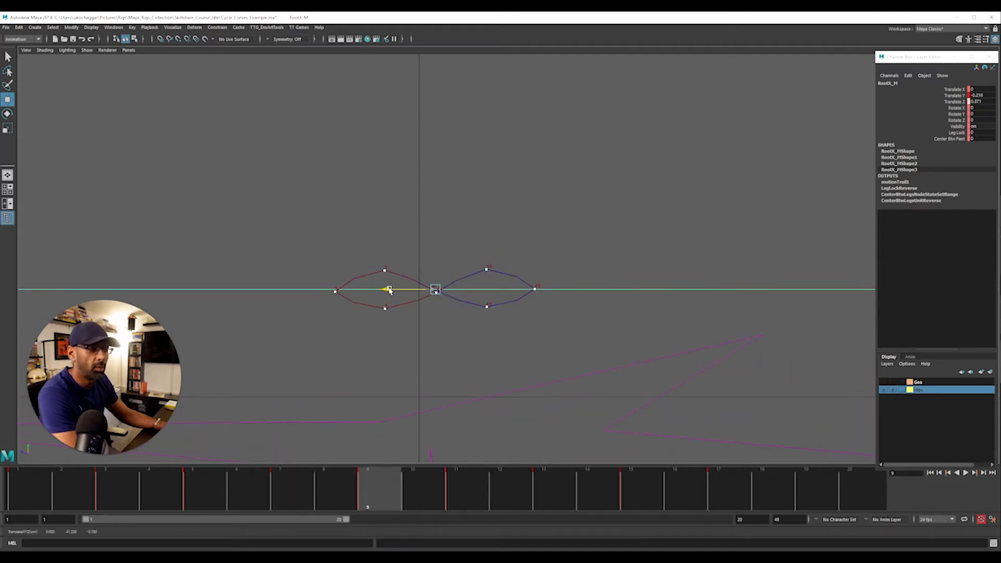
pyautogui.moveTo(437, 250); pyautogui.dragTo(437, 245)
# Deselect the hip control and play the animation in the perspective view to review the motion
pyautogui.click(525, 220)
pyautogui.press('space')
pyautogui.press('space')
pyautogui.keyDown('alt'); pyautogui.moveTo(403, 281); pyautogui.dragTo(782, 295, button='right'); pyautogui.keyUp('alt')
pyautogui.keyDown('alt'); pyautogui.moveTo(421, 367); pyautogui.dragTo(398, 324, button='middle'); pyautogui.keyUp('alt')
pyautogui.keyDown('alt'); pyautogui.moveTo(398, 323); pyautogui.dragTo(614, 317, button='right'); pyautogui.keyUp('alt')
pyautogui.hotkey('alt', 'v')
pyautogui.keyDown('alt'); pyautogui.moveTo(614, 318); pyautogui.dragTo(498, 309); pyautogui.keyUp('alt')
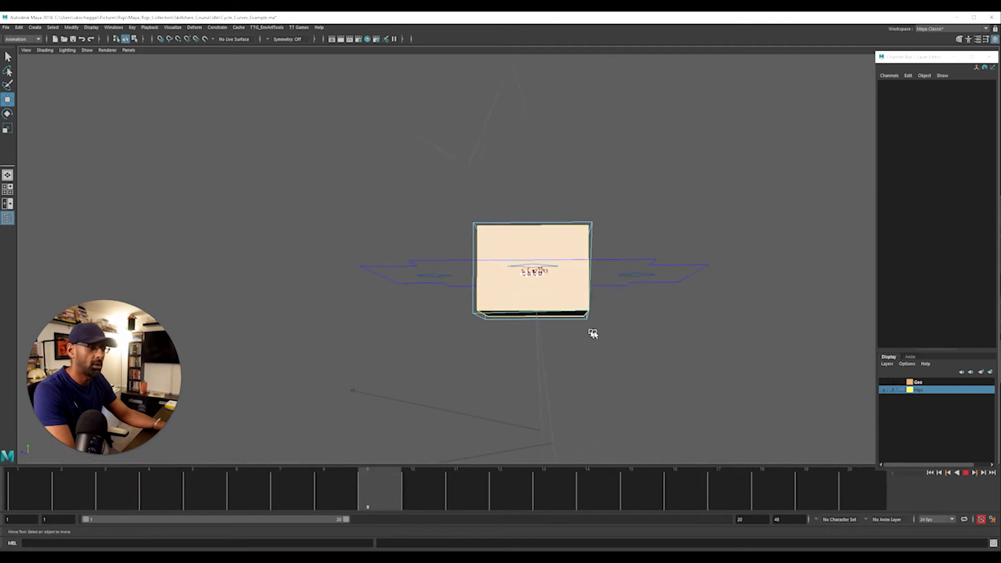
pyautogui.hotkey('alt', 'v')
# Set the playback range to end at frame 17 and play the loop with nothing selected
pyautogui.click(677, 280)
pyautogui.click(718, 492)
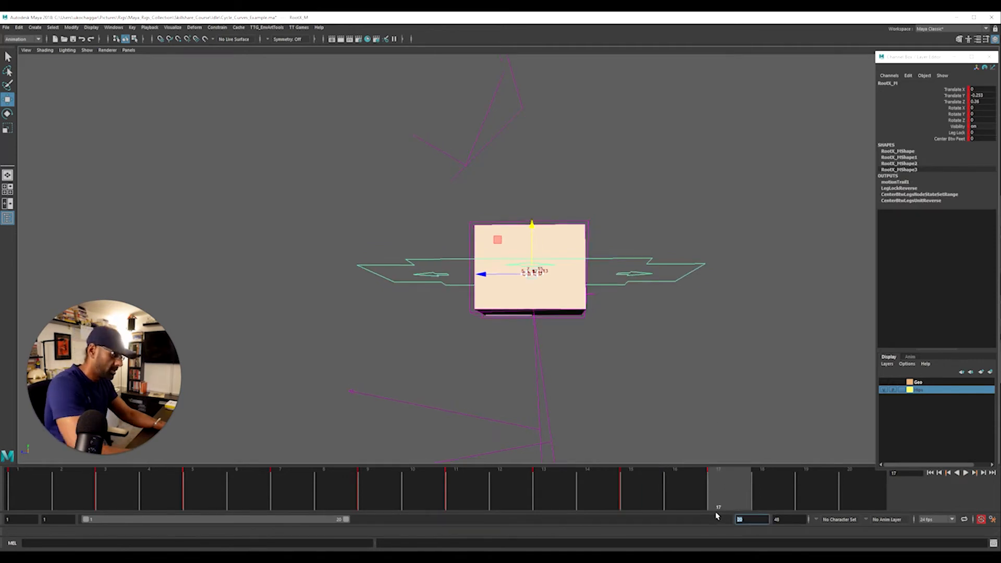
pyautogui.press('Return')
pyautogui.click(747, 352)
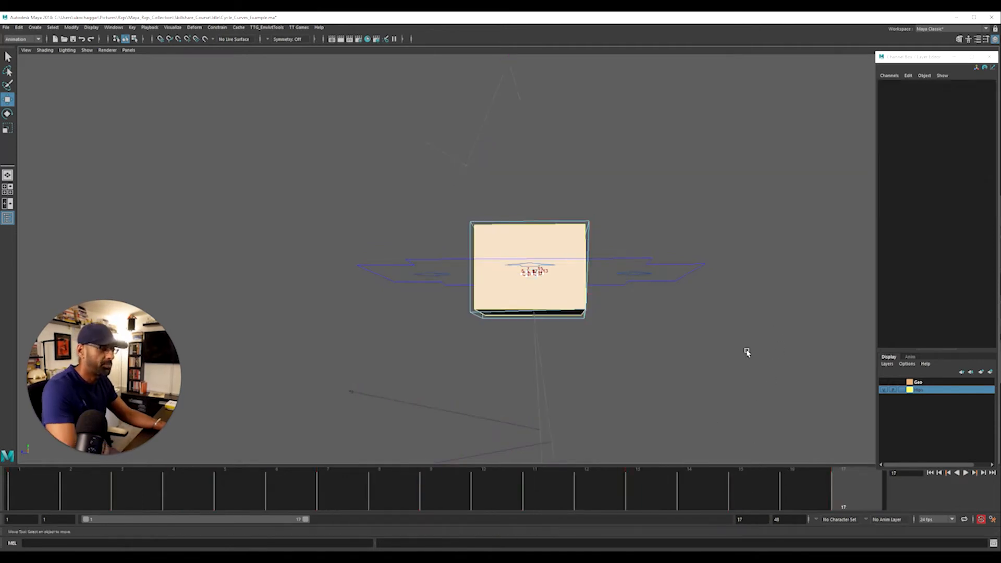
pyautogui.hotkey('alt', 'v')
# Return to the side view and set the playback range to end at frame 25
pyautogui.press('space')
pyautogui.press('space')
pyautogui.keyDown('alt'); pyautogui.moveTo(616, 359); pyautogui.dragTo(350, 362, button='right'); pyautogui.keyUp('alt')
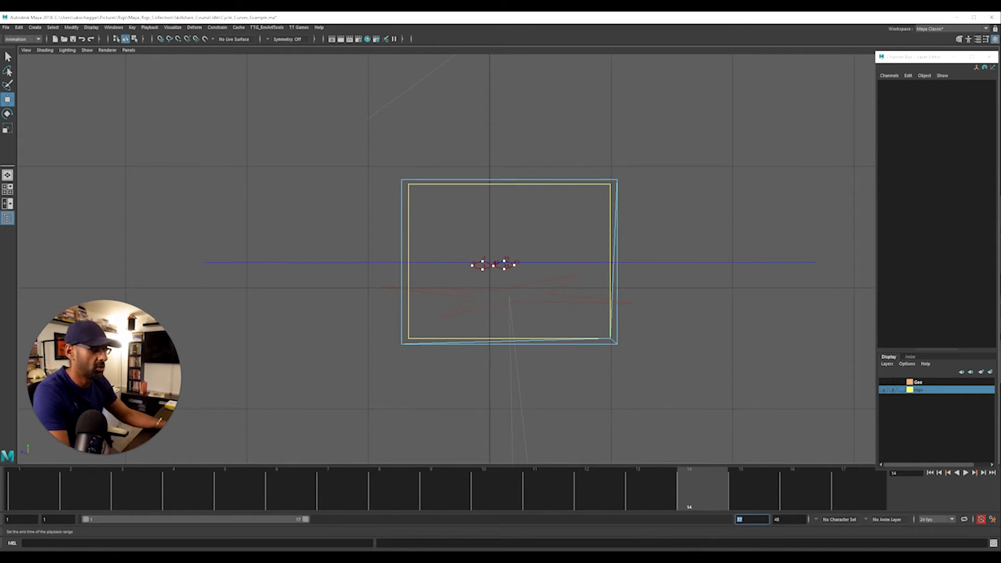
pyautogui.write('25')
pyautogui.press('Return')
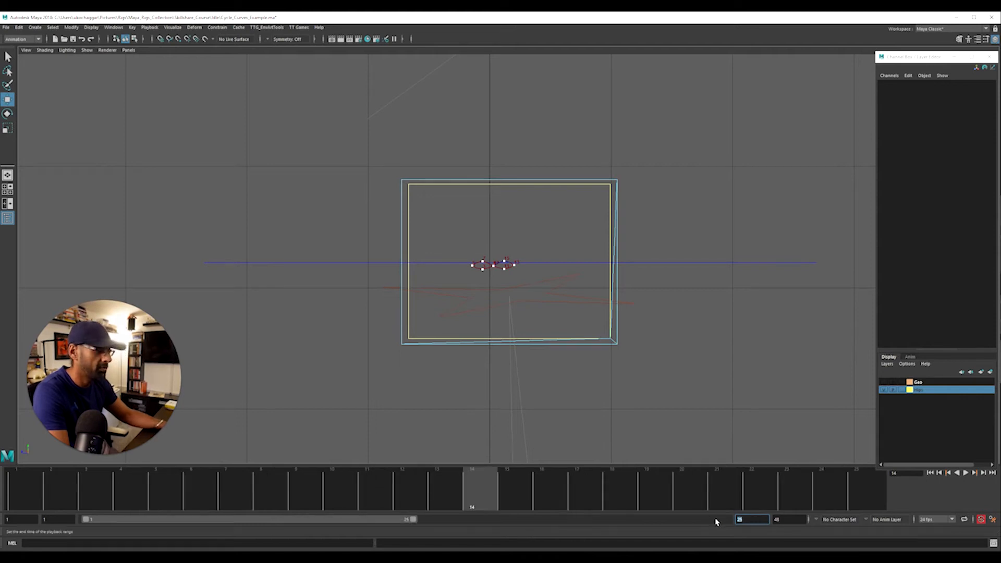
# Open the Graph Editor and select the RootX_M control to show its animation curves
pyautogui.keyDown('alt'); pyautogui.moveTo(599, 325); pyautogui.dragTo(599, 418, button='middle'); pyautogui.keyUp('alt')
pyautogui.keyDown('alt'); pyautogui.moveTo(598, 418); pyautogui.dragTo(342, 402, button='right'); pyautogui.keyUp('alt')
pyautogui.keyDown('alt'); pyautogui.moveTo(342, 402); pyautogui.dragTo(295, 417, button='middle'); pyautogui.keyUp('alt')
pyautogui.moveTo(1000, 107); pyautogui.dragTo(172, 33)
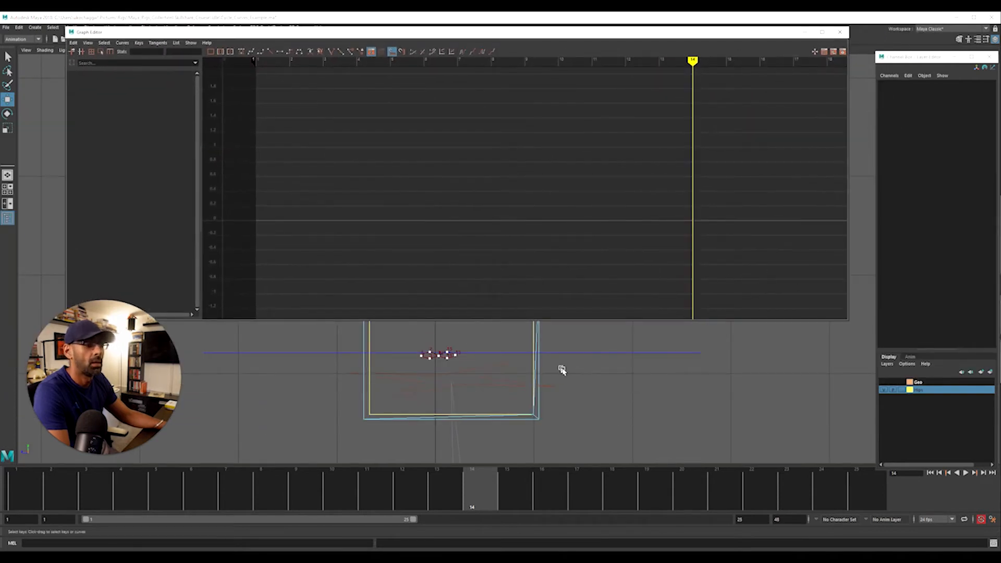
pyautogui.click(626, 353)
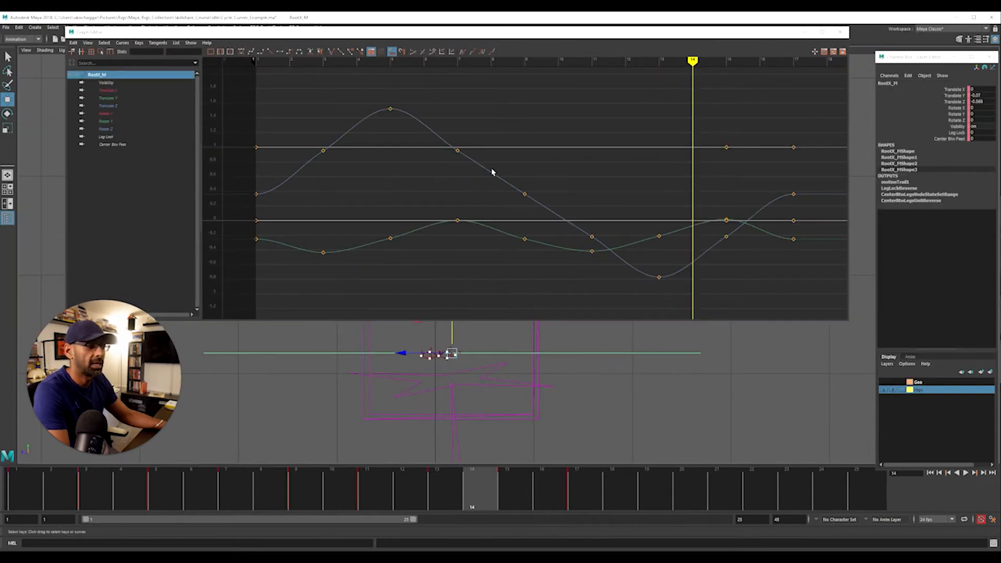
# Delete the in-between Translate Z keys of RootX_M at frames 3, 7, 9, 11 and 15
pyautogui.click(125, 106)
pyautogui.moveTo(312, 140); pyautogui.dragTo(355, 179)
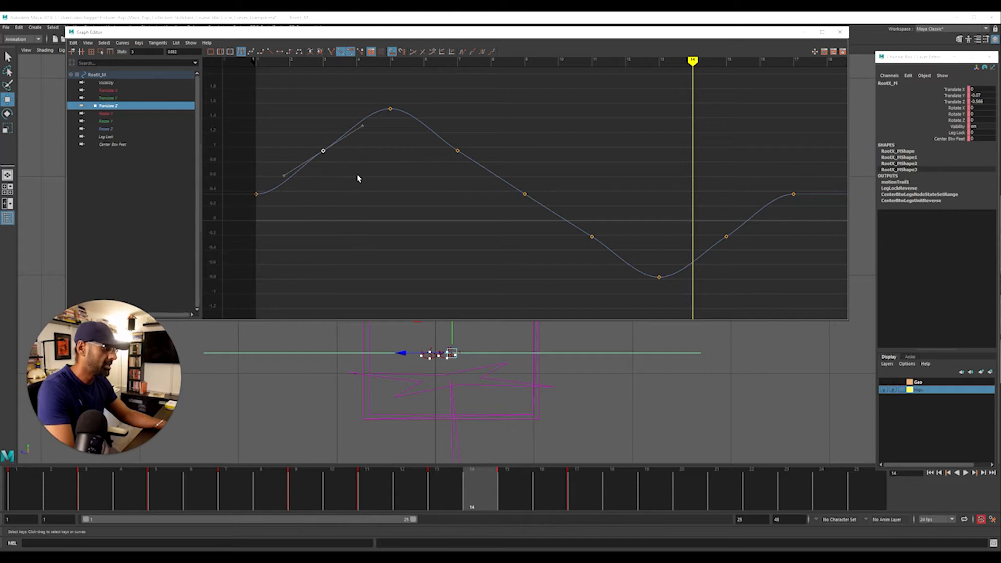
pyautogui.press('Delete')
pyautogui.moveTo(431, 128); pyautogui.dragTo(617, 285)
pyautogui.press('Delete')
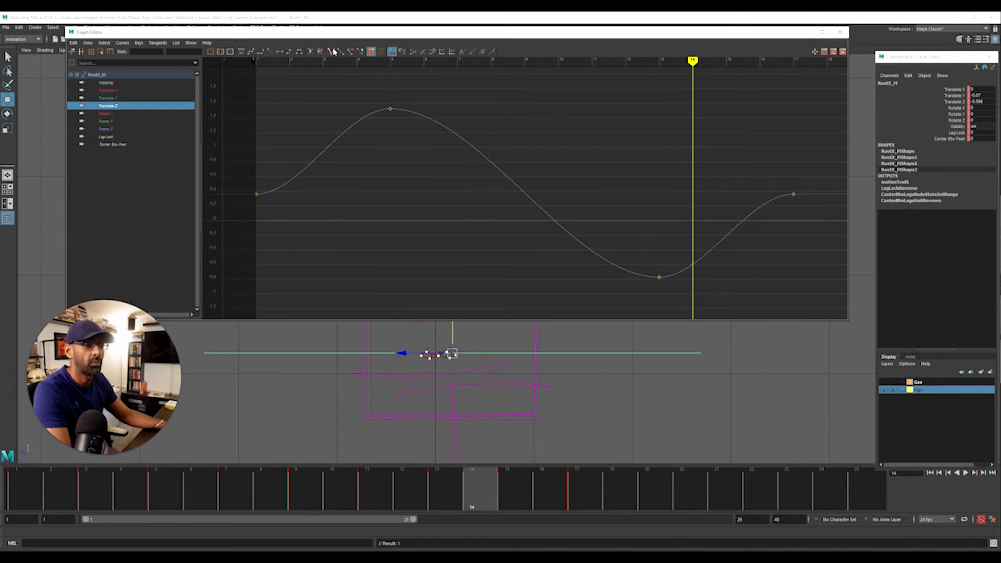
# Move the Graph Editor aside and play the simplified cycle in the side view
pyautogui.moveTo(423, 24); pyautogui.dragTo(995, 86)
pyautogui.keyDown('alt'); pyautogui.moveTo(400, 392); pyautogui.dragTo(618, 376, button='right'); pyautogui.keyUp('alt')
pyautogui.keyDown('alt'); pyautogui.moveTo(550, 392); pyautogui.dragTo(608, 290, button='middle'); pyautogui.keyUp('alt')
pyautogui.keyDown('alt'); pyautogui.moveTo(469, 331); pyautogui.dragTo(551, 338, button='right'); pyautogui.keyUp('alt')
pyautogui.keyDown('alt'); pyautogui.moveTo(551, 338); pyautogui.dragTo(528, 348, button='middle'); pyautogui.keyUp('alt')
pyautogui.hotkey('alt', 'v')
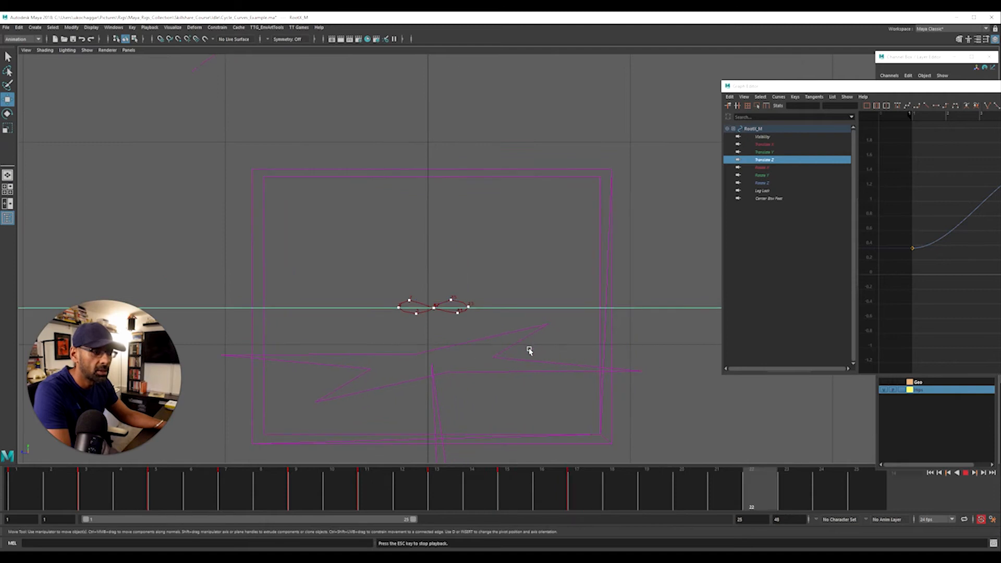
pyautogui.hotkey('alt', 'v')
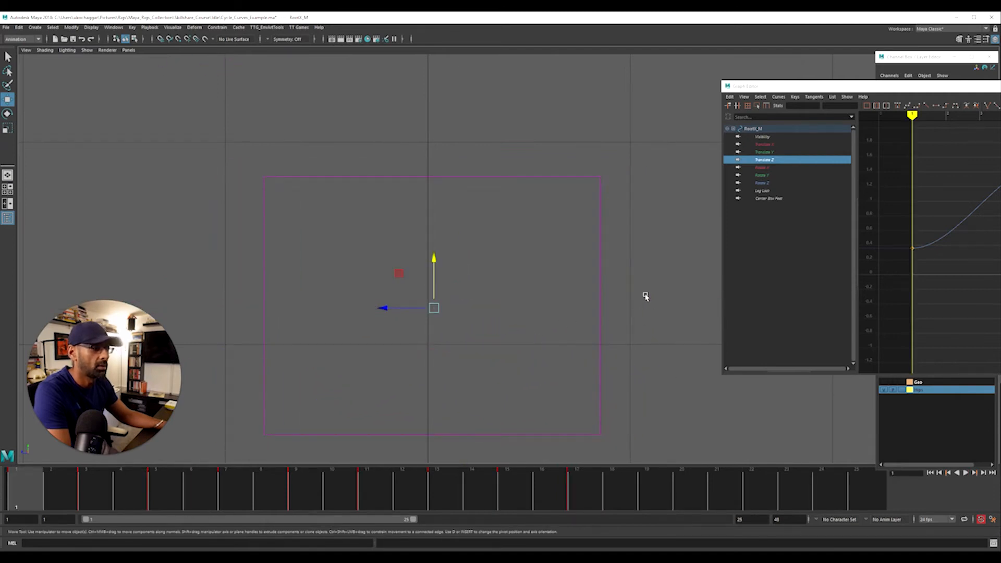
pyautogui.hotkey('alt', 'v')
pyautogui.hotkey('alt', 'v')
# Move the Graph Editor out of the way and look in the Outliner for a motion trail
pyautogui.click(87, 50)
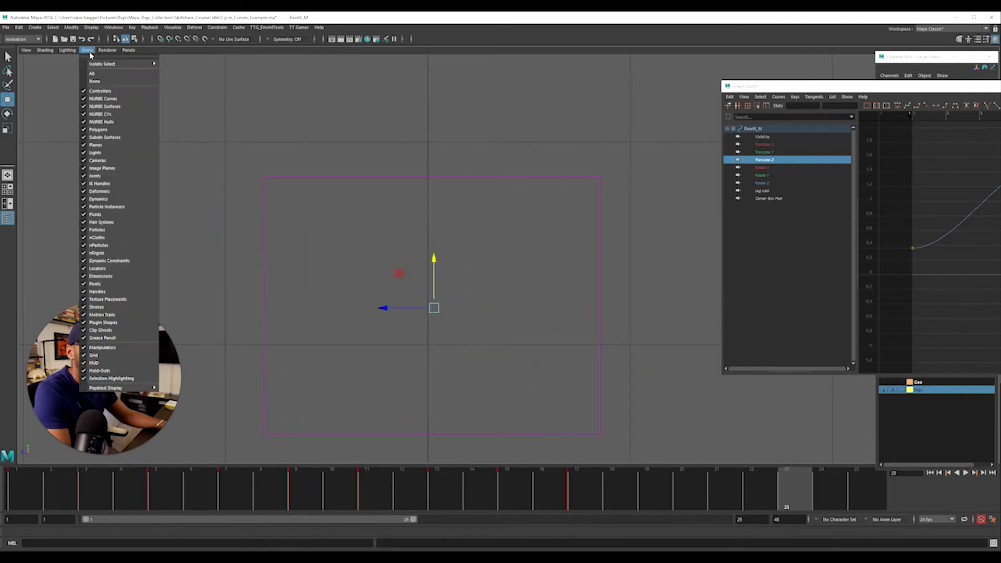
pyautogui.click(348, 244)
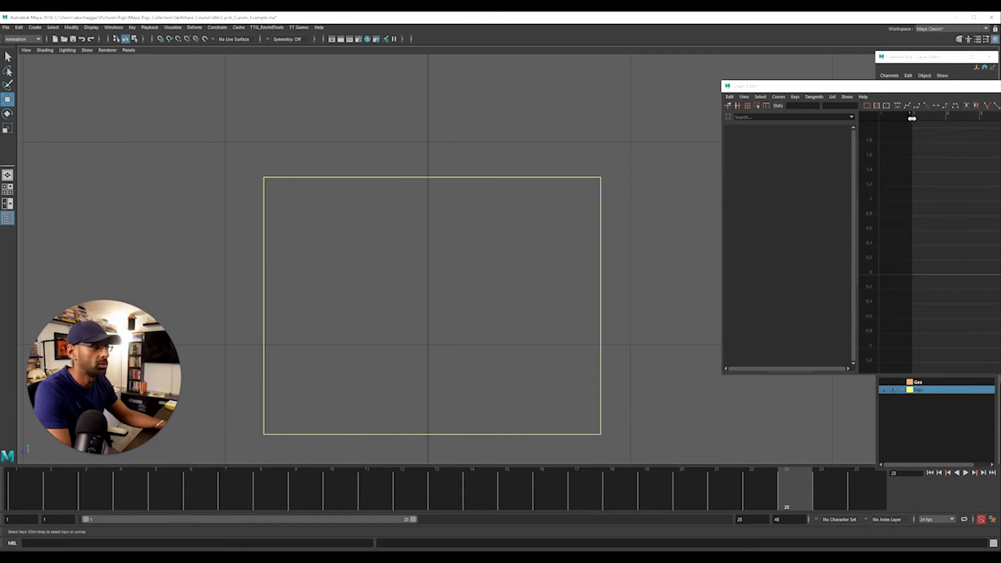
pyautogui.moveTo(804, 92); pyautogui.dragTo(1000, 125)
pyautogui.moveTo(1000, 313); pyautogui.dragTo(819, 193)
pyautogui.click(823, 257)
pyautogui.keyDown('ctrl'); pyautogui.click(825, 257); pyautogui.keyUp('ctrl')
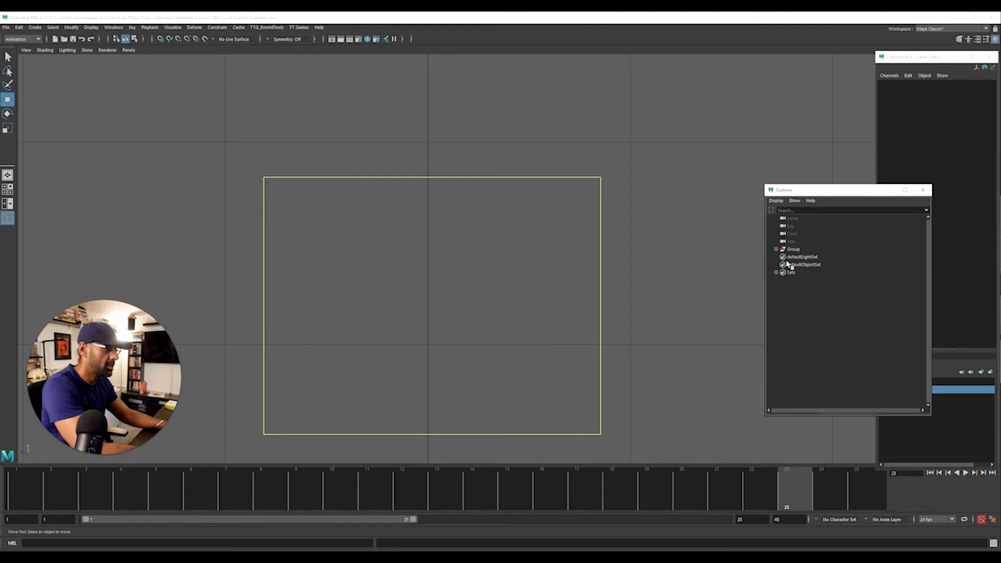
pyautogui.click(923, 189)
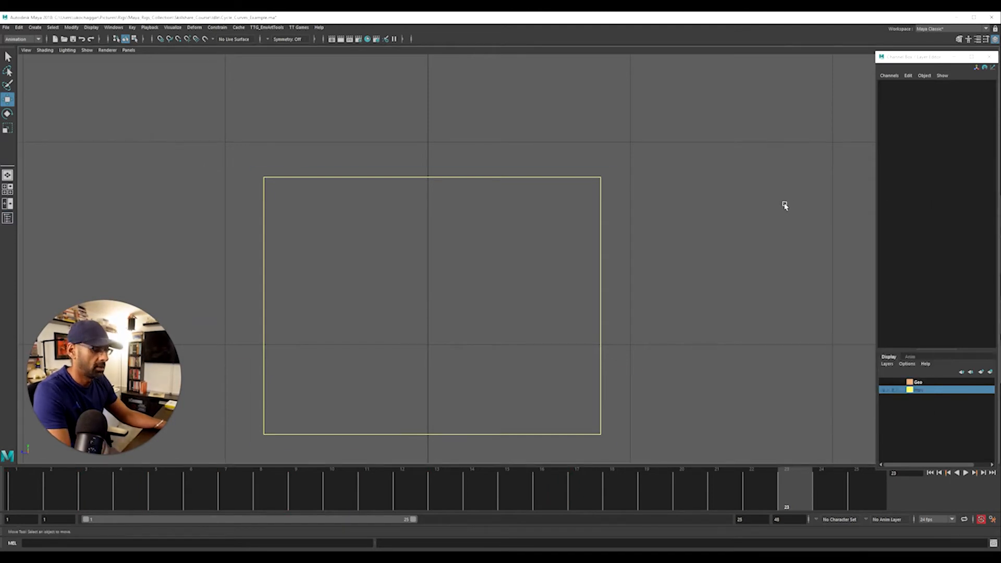
# Reopen the Outliner, select the RootX_M control and create an editable motion trail for it
pyautogui.click(113, 27)
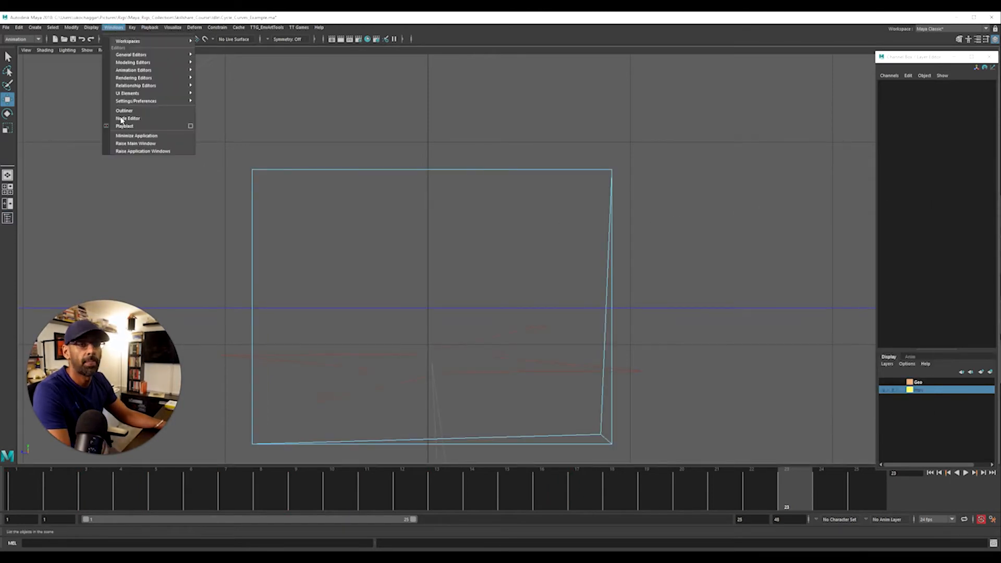
pyautogui.click(122, 116)
pyautogui.moveTo(815, 193); pyautogui.dragTo(847, 223)
pyautogui.keyDown('alt'); pyautogui.moveTo(630, 245); pyautogui.dragTo(137, 277, button='right'); pyautogui.keyUp('alt')
pyautogui.click(609, 269)
pyautogui.click(567, 271)
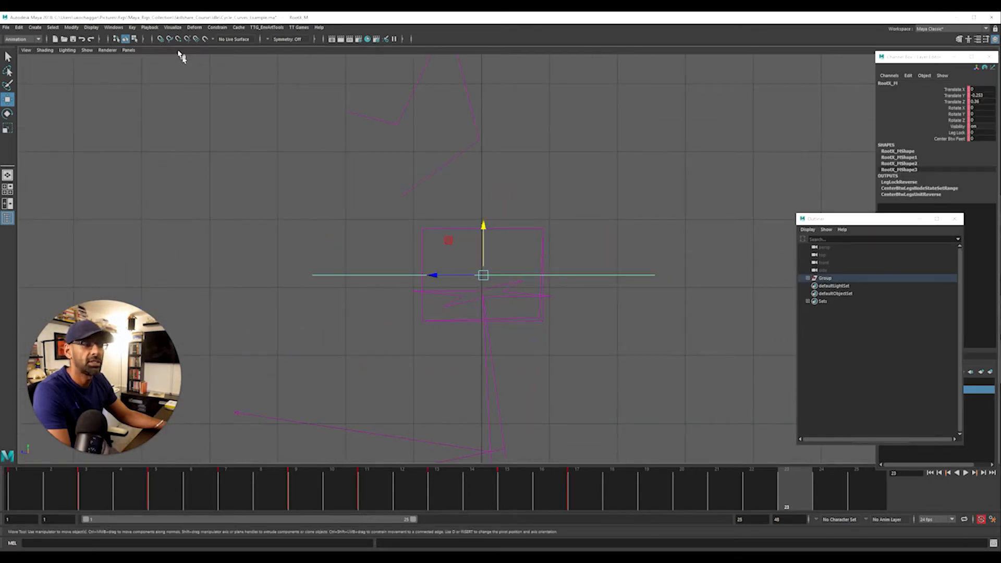
pyautogui.click(172, 27)
pyautogui.click(185, 50)
# Play the cycle in the side view to check the hip control's motion trail
pyautogui.keyDown('alt'); pyautogui.moveTo(335, 303); pyautogui.dragTo(730, 302, button='right'); pyautogui.keyUp('alt')
pyautogui.keyDown('alt'); pyautogui.moveTo(333, 333); pyautogui.dragTo(611, 344, button='right'); pyautogui.keyUp('alt')
pyautogui.keyDown('alt'); pyautogui.moveTo(540, 342); pyautogui.dragTo(591, 336, button='middle'); pyautogui.keyUp('alt')
pyautogui.keyDown('alt'); pyautogui.moveTo(590, 337); pyautogui.dragTo(384, 339, button='right'); pyautogui.keyUp('alt')
pyautogui.hotkey('alt', 'v')
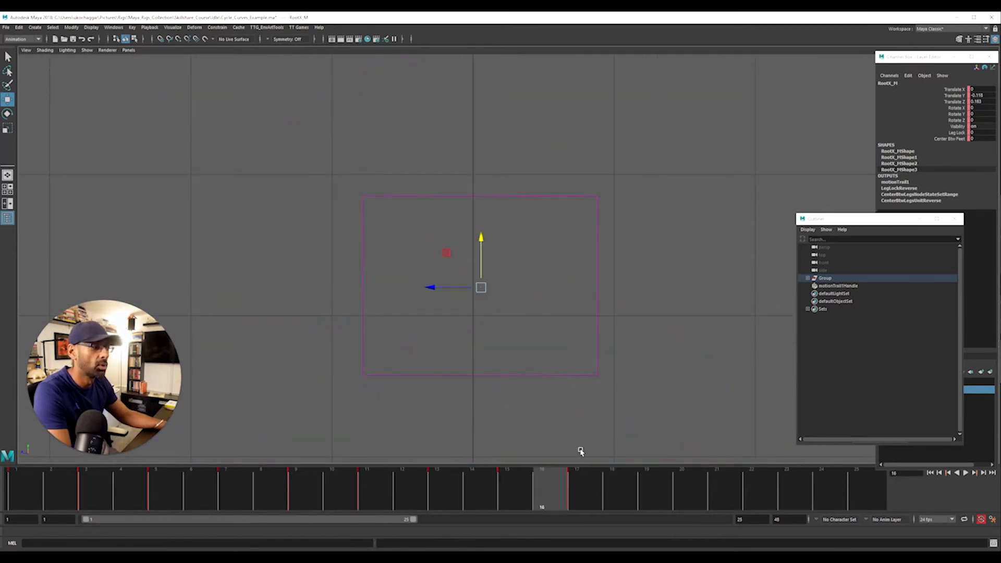
# Stretch the full range of RootX_M keys to end at frame 25 and snap them to whole frames
pyautogui.click(584, 500)
pyautogui.moveTo(588, 500)
pyautogui.mouseDown()
pyautogui.moveTo(85, 483)
pyautogui.moveTo(19, 471)
pyautogui.moveTo(47, 490)
pyautogui.moveTo(569, 492)
pyautogui.mouseUp()
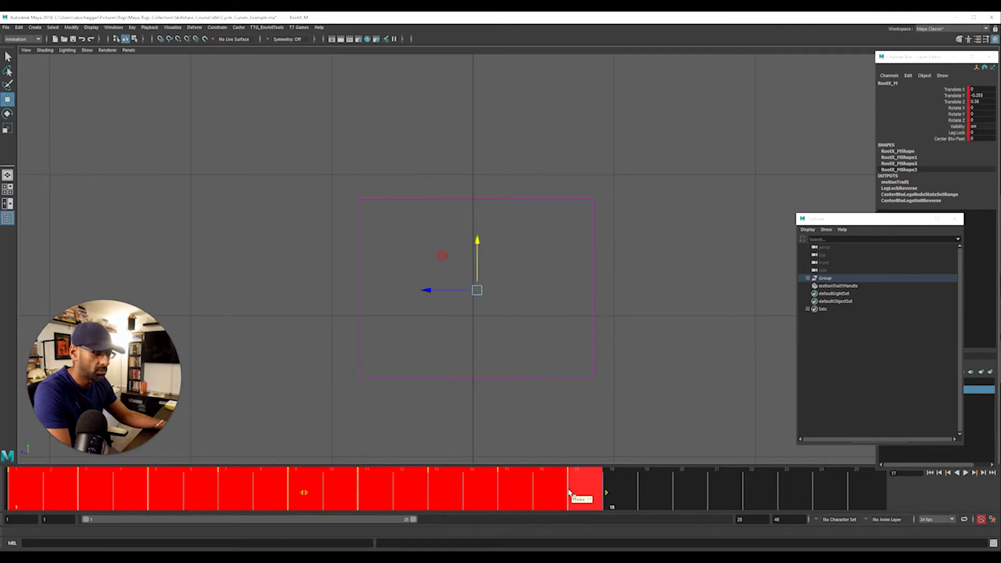
pyautogui.keyDown('shift'); pyautogui.moveTo(712, 503); pyautogui.dragTo(890, 495); pyautogui.keyUp('shift')
pyautogui.rightClick(808, 495)
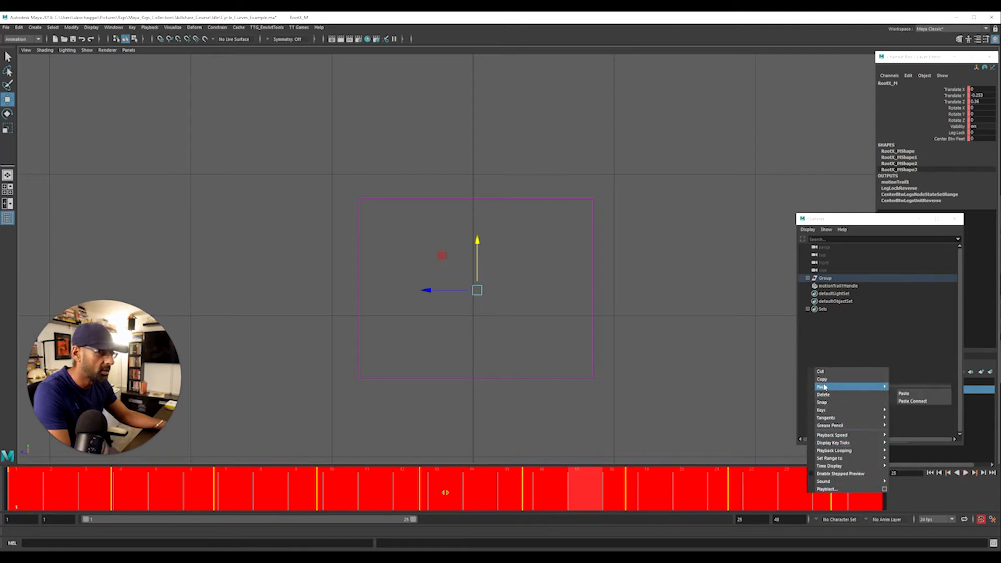
pyautogui.click(831, 409)
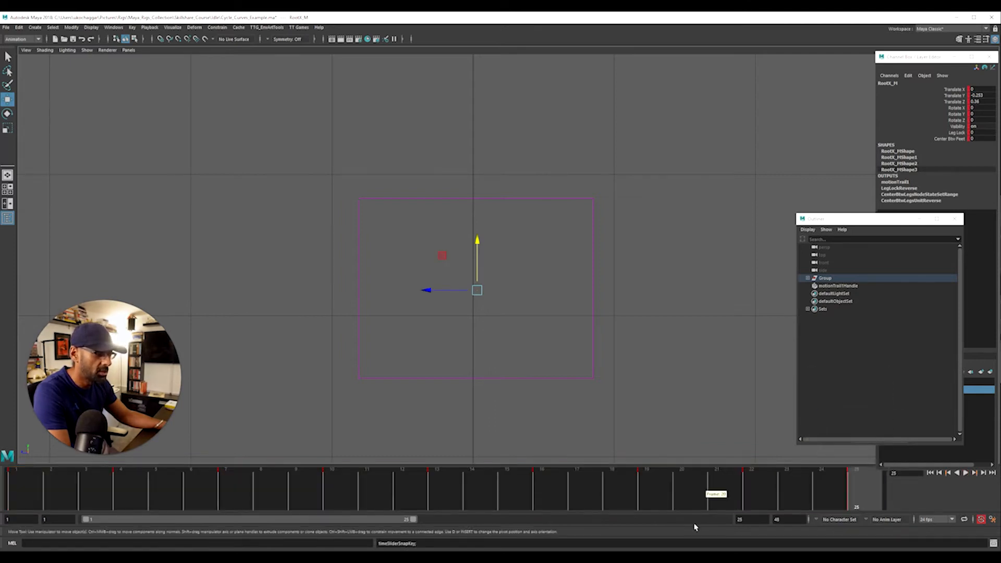
# Play the slower cycle from frame 1 in shaded display and close the Outliner
pyautogui.moveTo(137, 503); pyautogui.dragTo(30, 482)
pyautogui.click(266, 320)
pyautogui.hotkey('alt', 'v')
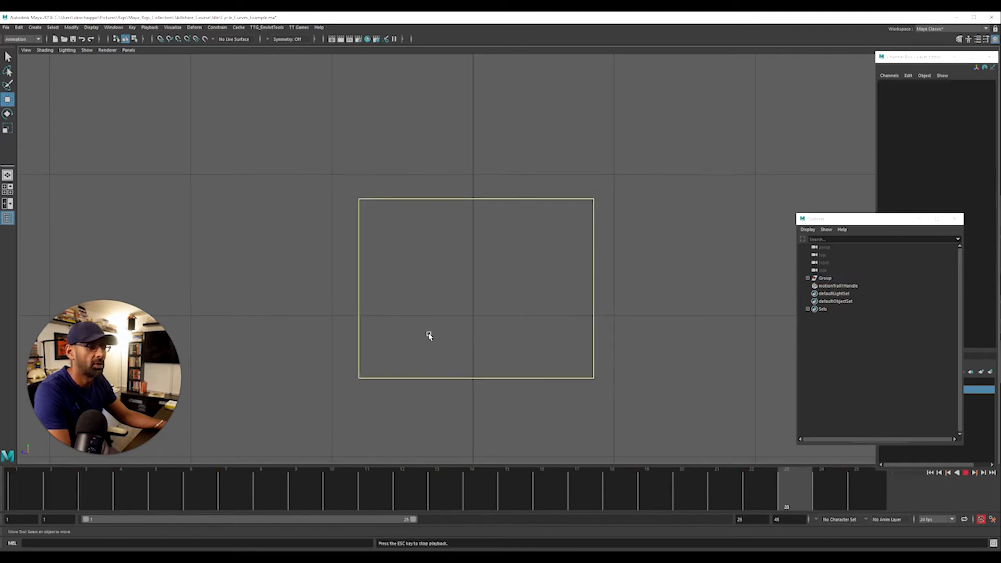
pyautogui.press('5')
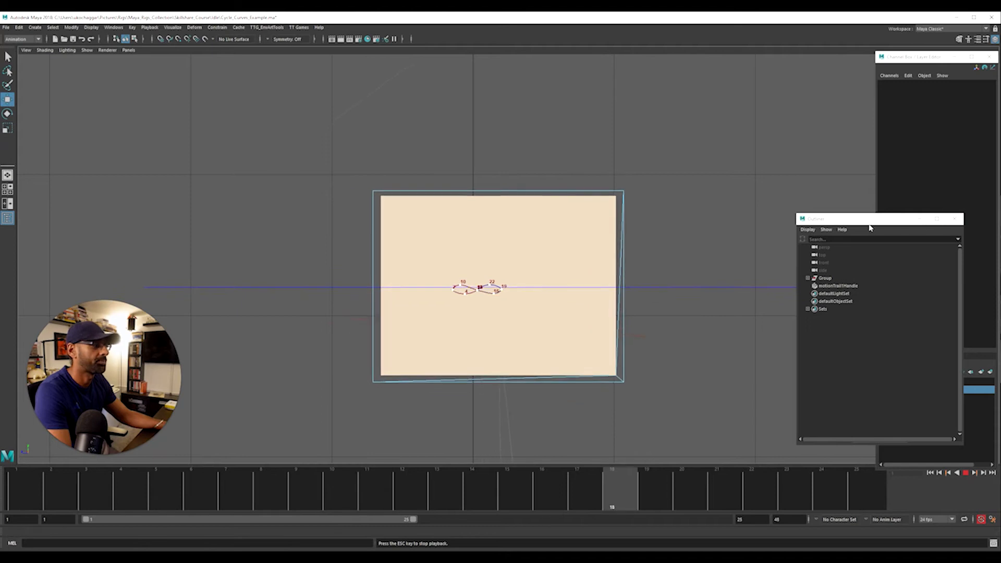
pyautogui.click(958, 219)
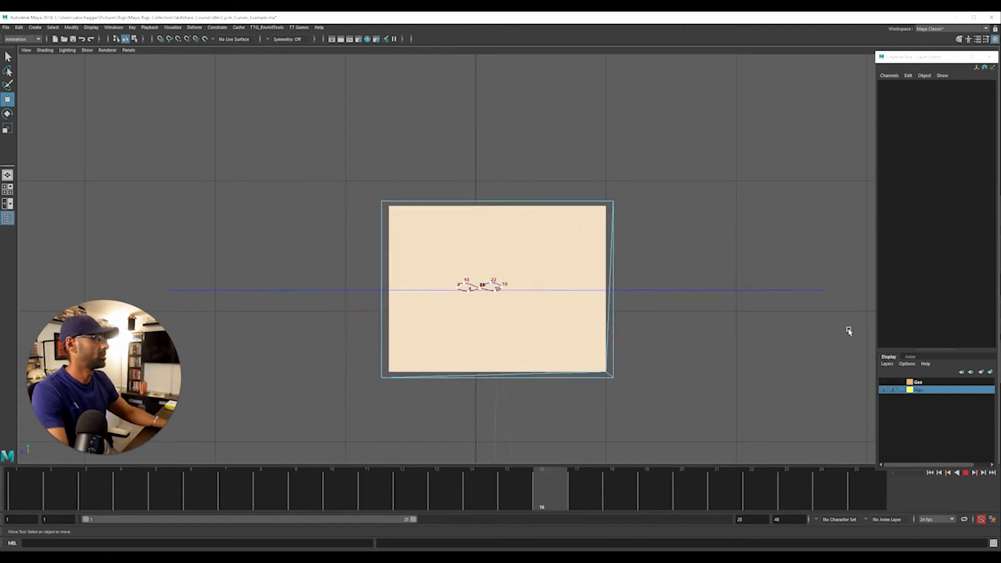
# Place a shorter Graph Editor above the hip cube and select RootX_M to show its curves
pyautogui.moveTo(1000, 31); pyautogui.dragTo(295, 32)
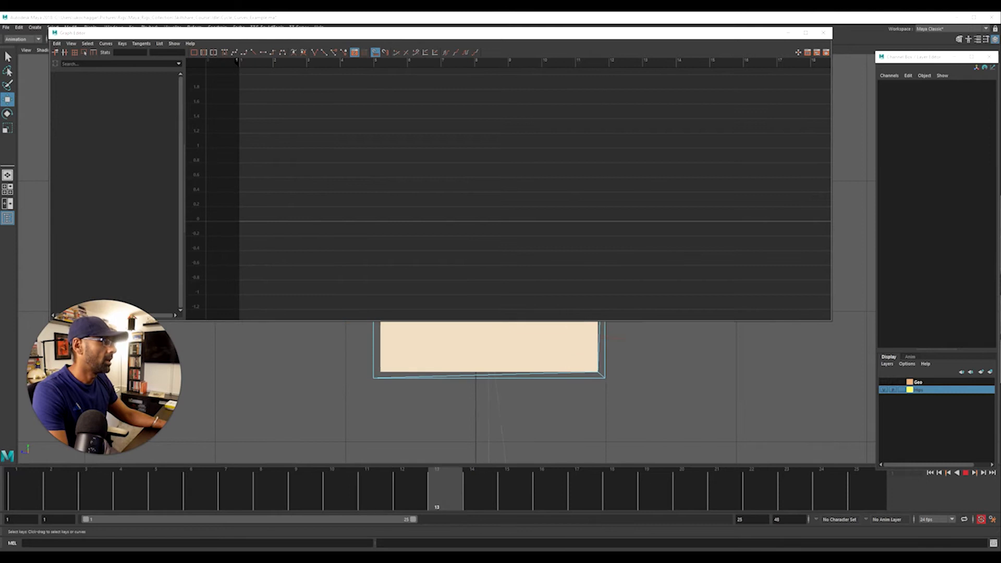
pyautogui.click(594, 374)
pyautogui.click(635, 397)
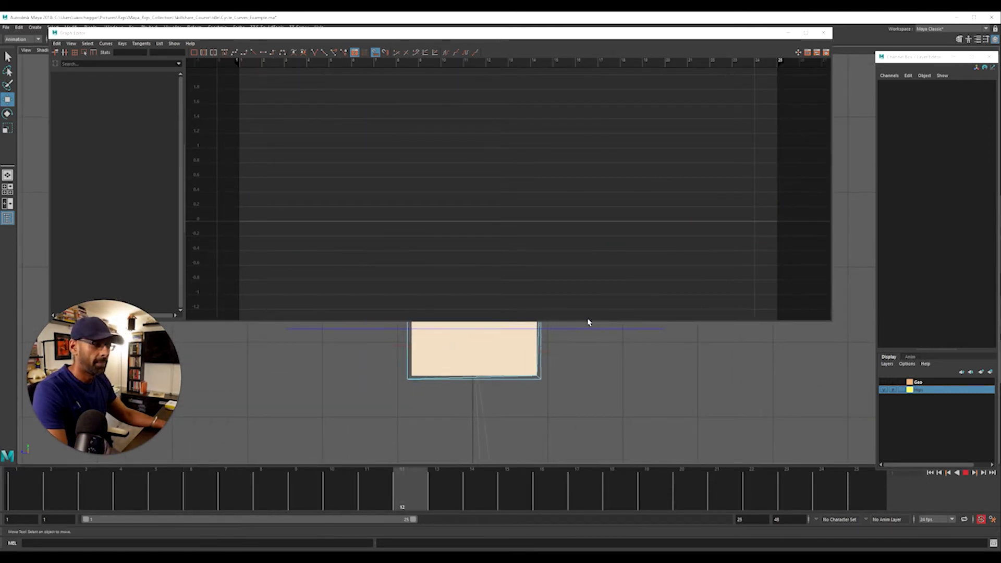
pyautogui.moveTo(601, 319); pyautogui.dragTo(619, 241)
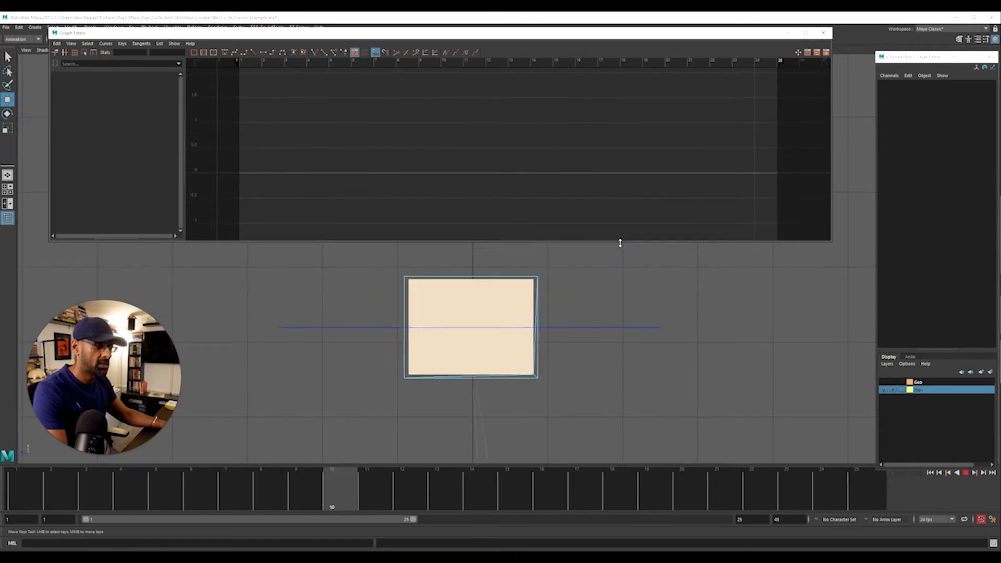
pyautogui.click(594, 308)
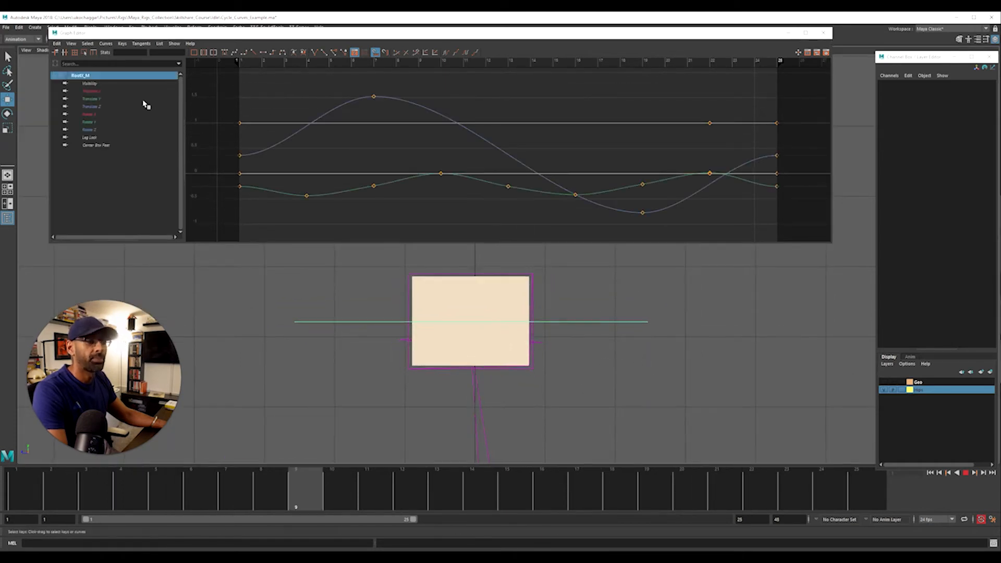
# Isolate the Translate Y curve and set it to cycle both before and after its keyed range
pyautogui.click(123, 99)
pyautogui.scroll(-5, 474, 119)
pyautogui.scroll(3, 369, 138)
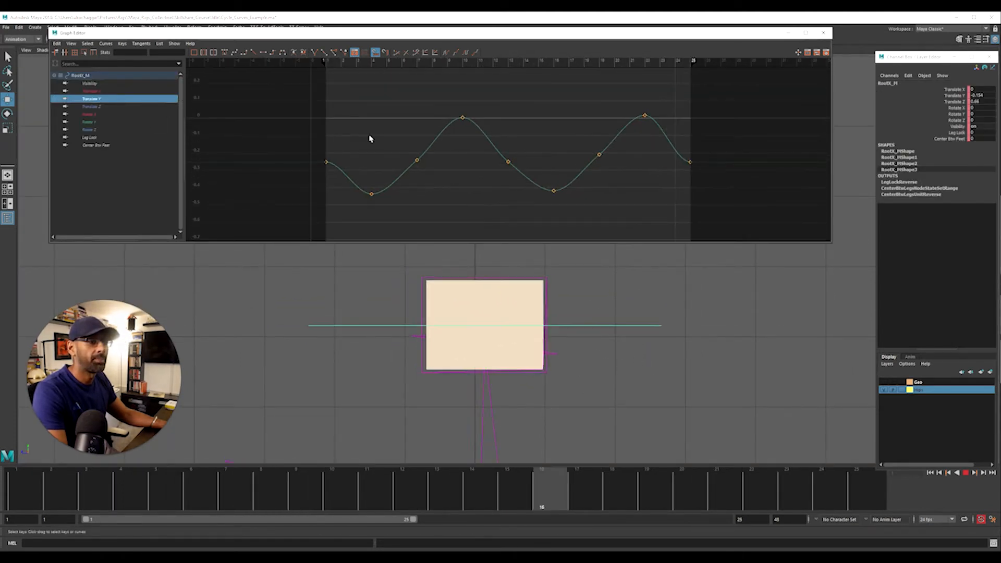
pyautogui.click(446, 54)
pyautogui.click(465, 52)
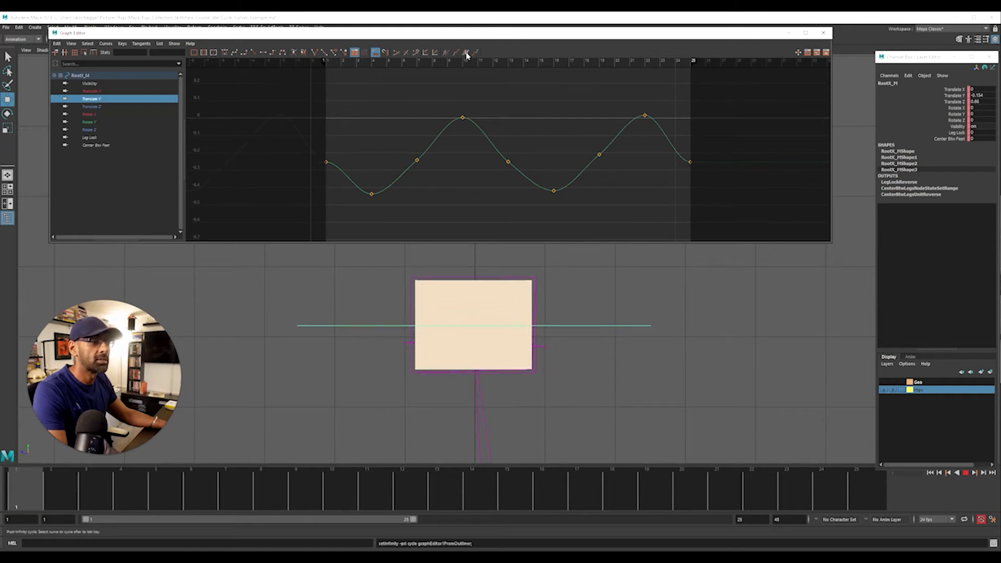
# Slope the Translate Y tangents at frames 1 and 25 for a smooth loop and delete the keys at frames 7, 13 and 19
pyautogui.click(328, 162)
pyautogui.moveTo(372, 163); pyautogui.dragTo(367, 198)
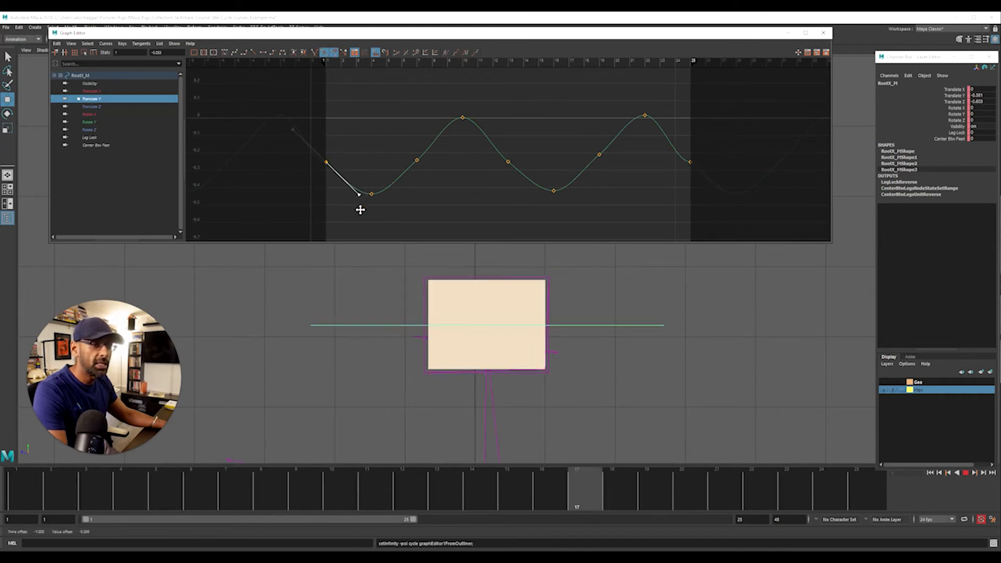
pyautogui.click(690, 162)
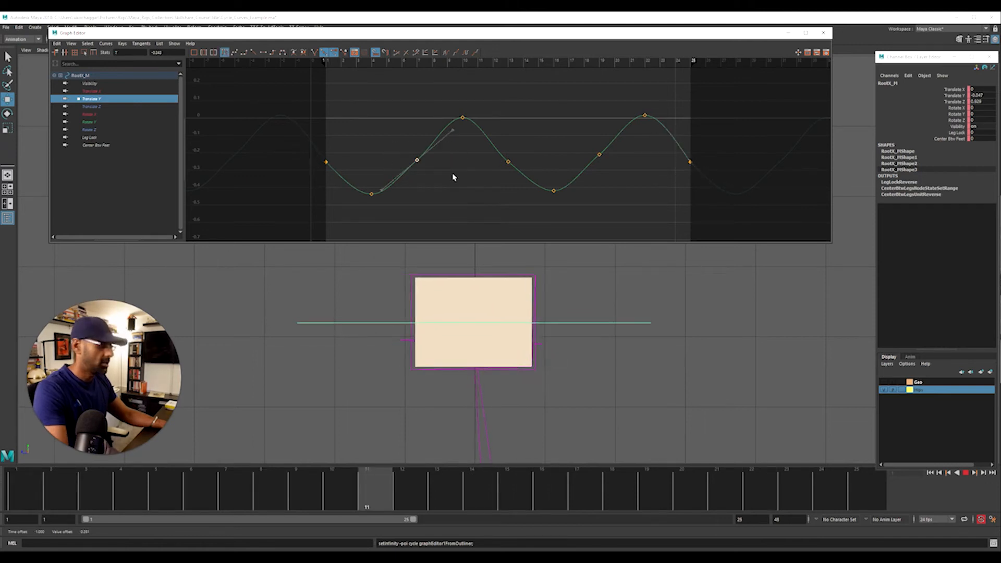
pyautogui.moveTo(475, 152); pyautogui.dragTo(640, 171)
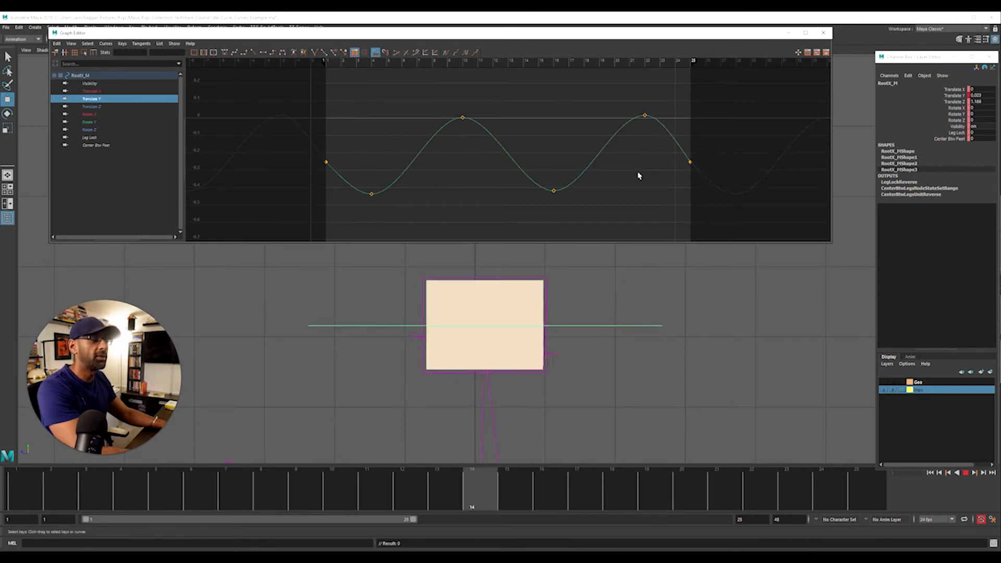
# Copy the value of the Translate Y peak at frame 10 to the peak at frame 22
pyautogui.moveTo(417, 113); pyautogui.dragTo(480, 135)
pyautogui.click(169, 53)
pyautogui.moveTo(619, 98); pyautogui.dragTo(672, 125)
pyautogui.doubleClick(169, 53)
pyautogui.hotkey('ctrl', 'v')
# Copy the value of the Translate Y low point at frame 4 to the low point at frame 16
pyautogui.moveTo(354, 182); pyautogui.dragTo(373, 205)
pyautogui.doubleClick(167, 53)
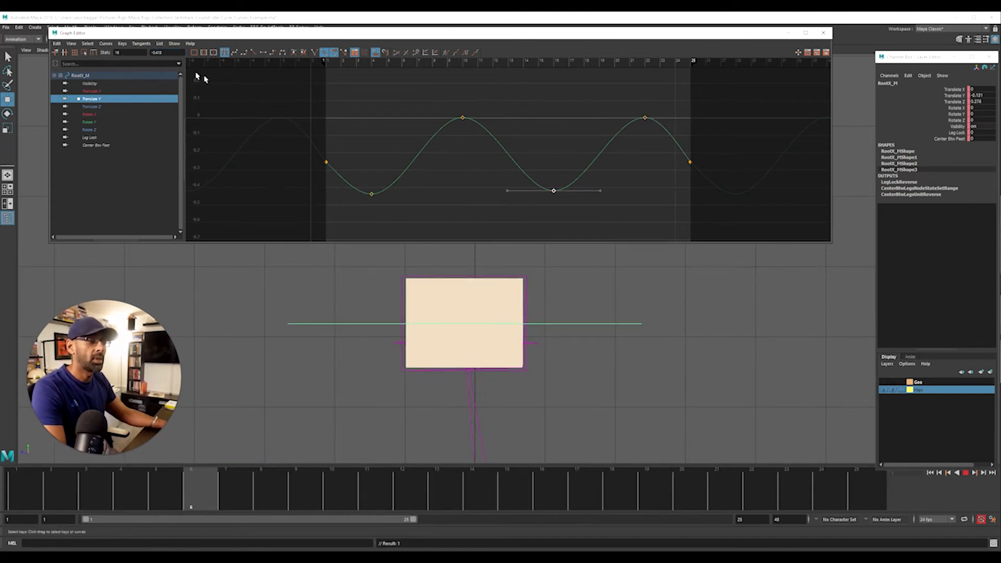
pyautogui.doubleClick(167, 53)
pyautogui.hotkey('ctrl', 'v')
pyautogui.press('Return')
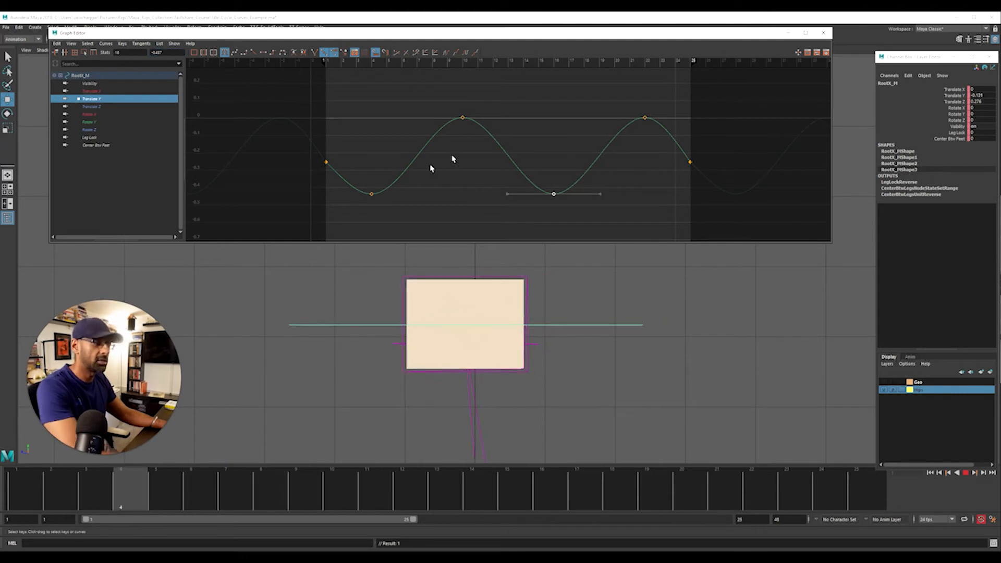
pyautogui.click(524, 141)
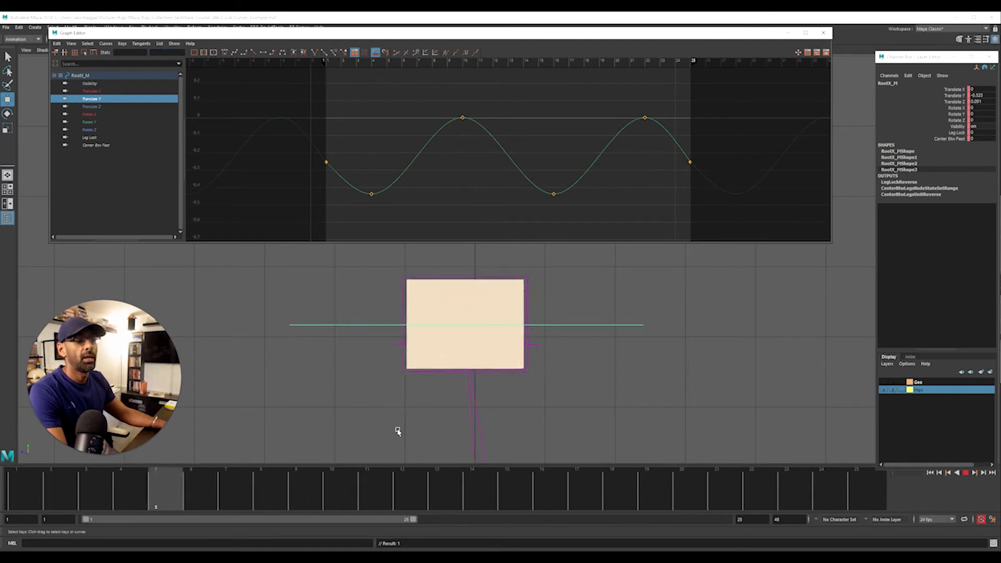
# Isolate the Translate Z curve and set it to cycle before and after its keyed range
pyautogui.click(103, 108)
pyautogui.press('f')
pyautogui.scroll(-4, 409, 139)
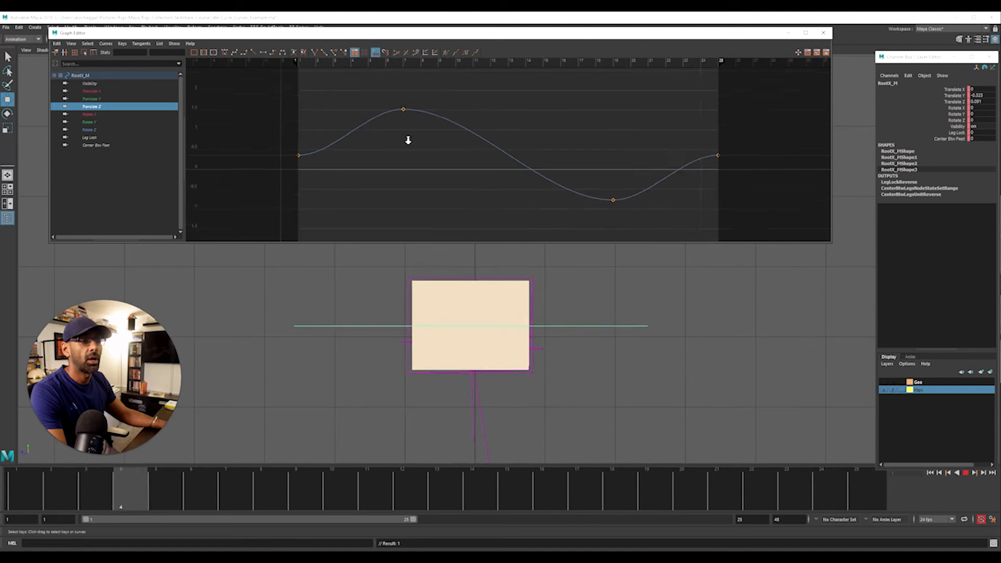
pyautogui.click(446, 53)
pyautogui.click(466, 53)
# Angle the Translate Z tangents leaving frame 1 and entering frame 25 so the curve loops smoothly
pyautogui.moveTo(342, 134); pyautogui.dragTo(409, 180)
pyautogui.moveTo(408, 182); pyautogui.dragTo(408, 167, button='middle')
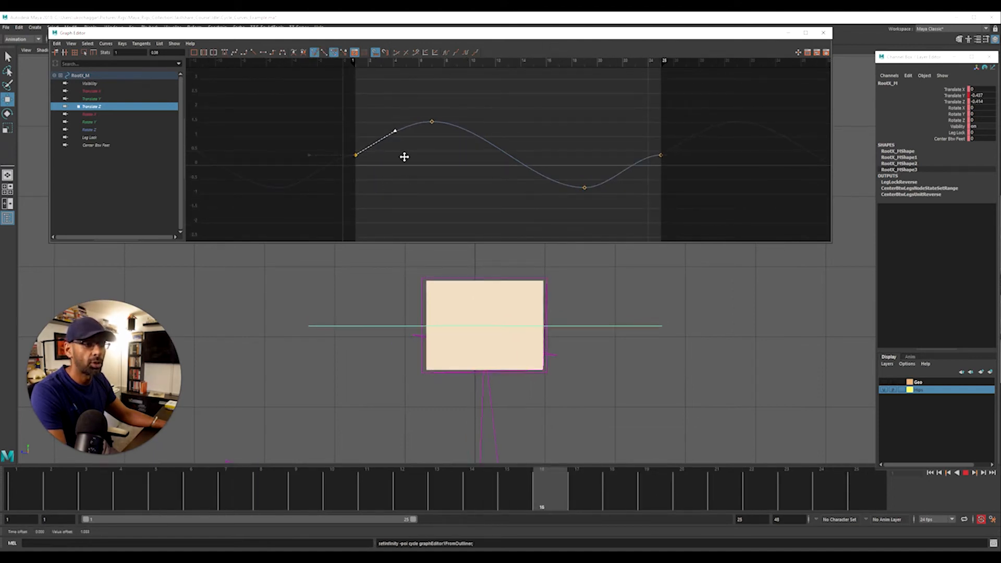
pyautogui.moveTo(647, 137); pyautogui.dragTo(673, 171)
pyautogui.moveTo(611, 140); pyautogui.dragTo(637, 178)
pyautogui.moveTo(638, 180); pyautogui.dragTo(638, 190, button='middle')
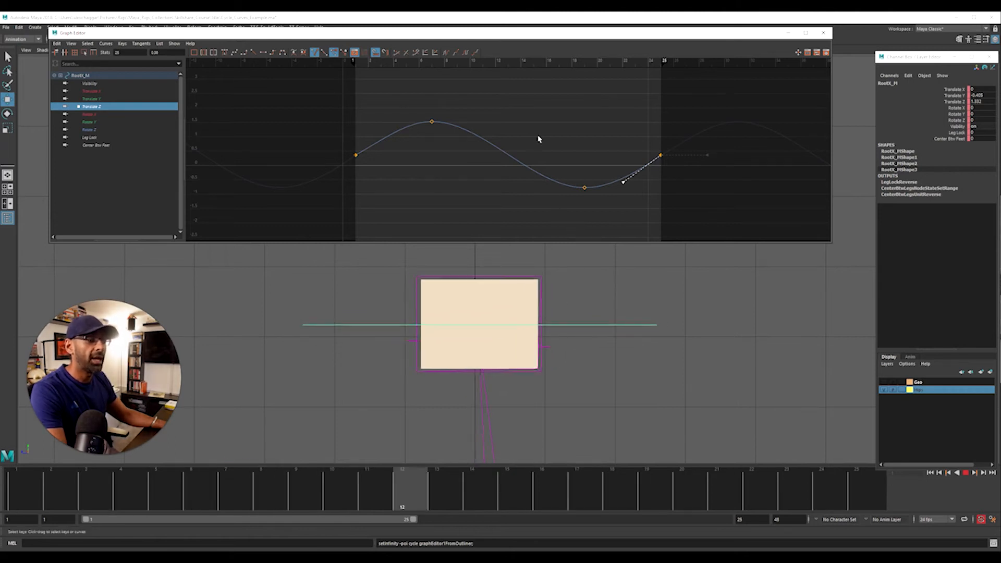
# Stop playback at frame 1 and scale all Translate Z keys vertically toward the first key's value to reduce the swing
pyautogui.moveTo(332, 103); pyautogui.dragTo(699, 224)
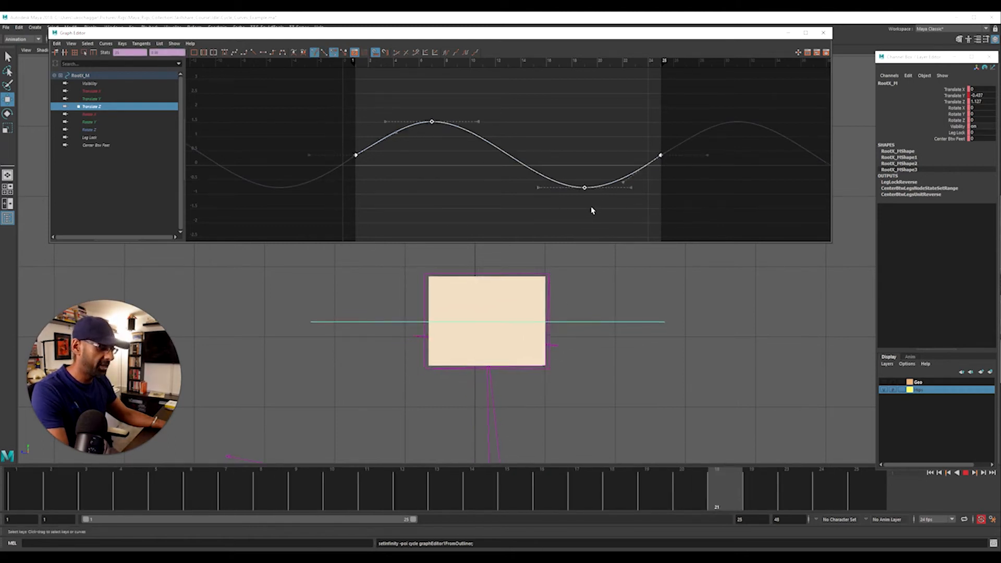
pyautogui.press('Escape')
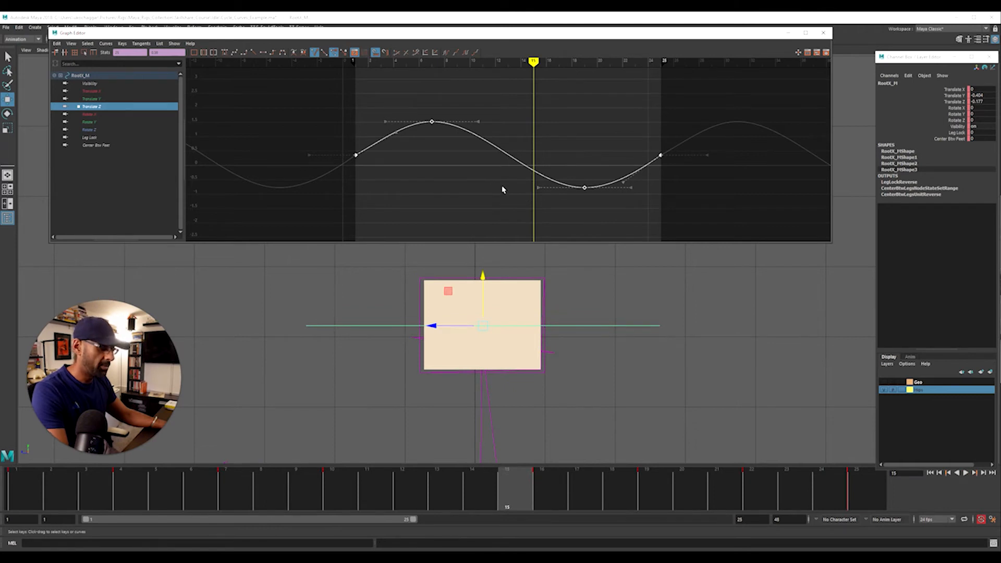
pyautogui.moveTo(495, 488); pyautogui.dragTo(13, 484)
pyautogui.press('r')
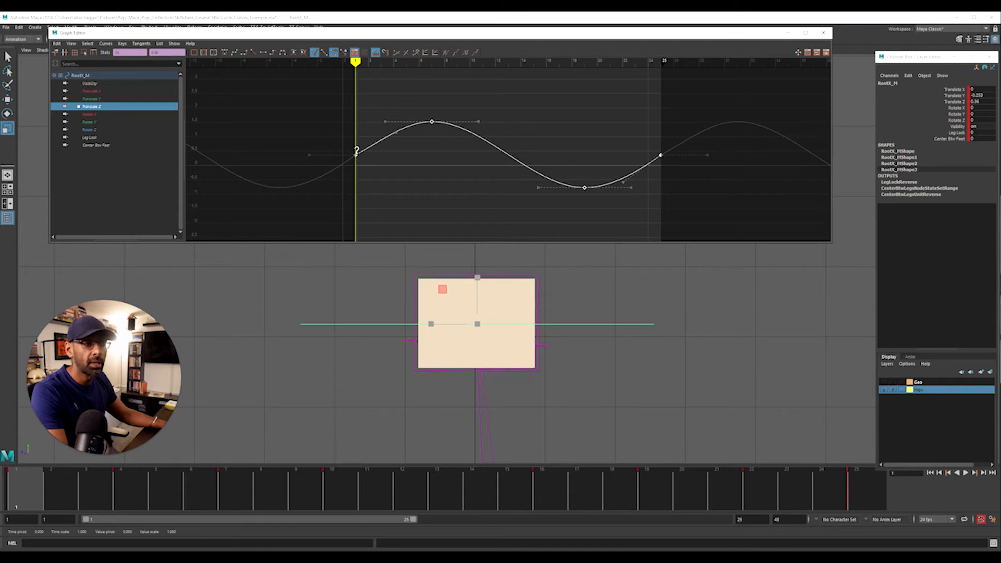
pyautogui.moveTo(356, 152); pyautogui.dragTo(356, 161)
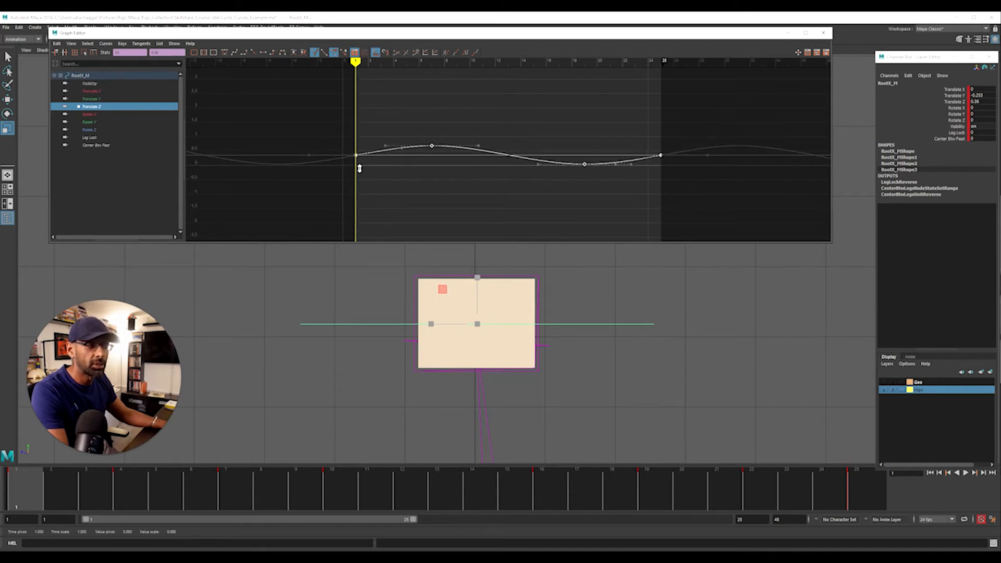
# Scale all Translate Y keys vertically toward the first key's value to flatten the up-and-down motion
pyautogui.click(88, 99)
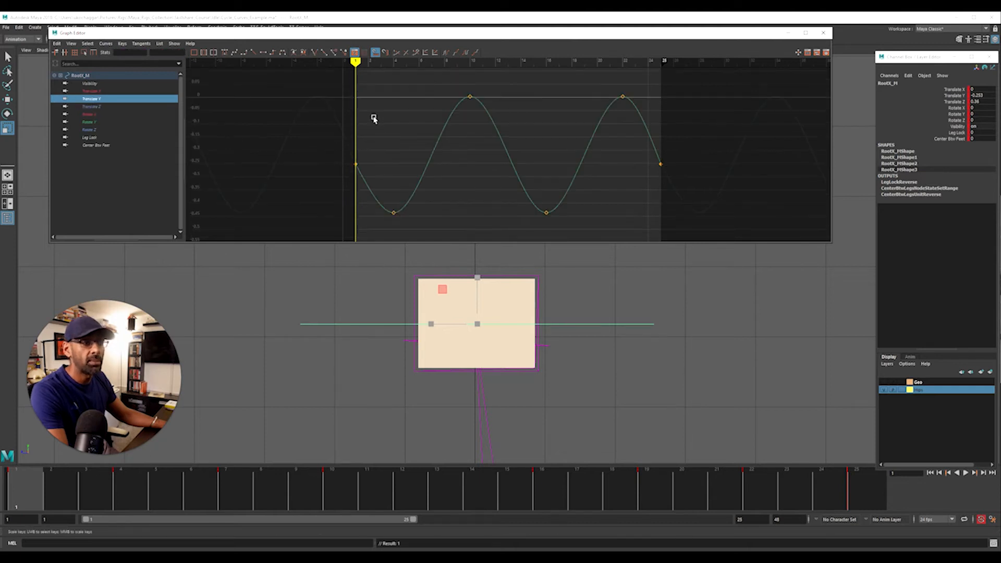
pyautogui.moveTo(358, 90); pyautogui.dragTo(698, 230)
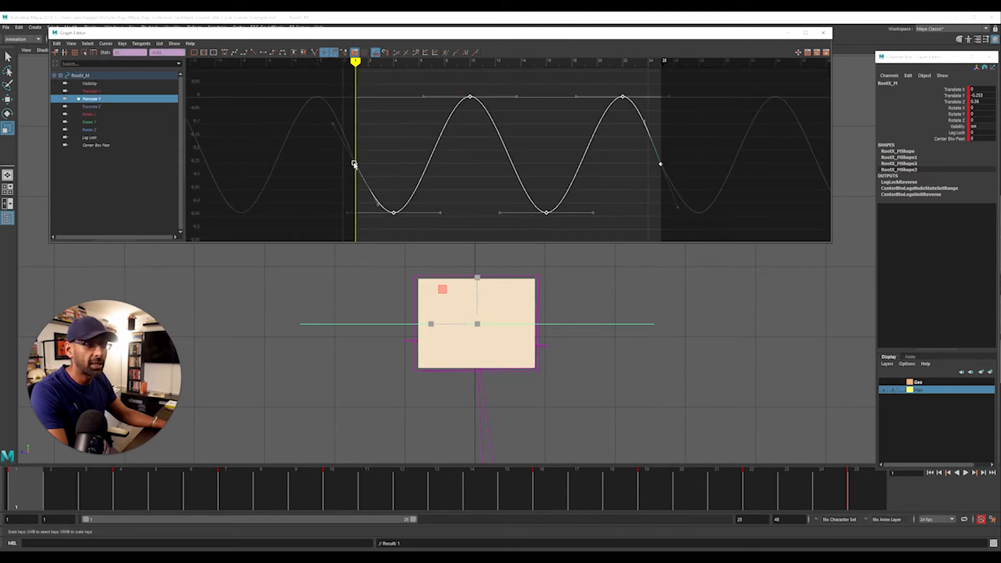
pyautogui.moveTo(356, 160); pyautogui.dragTo(354, 179)
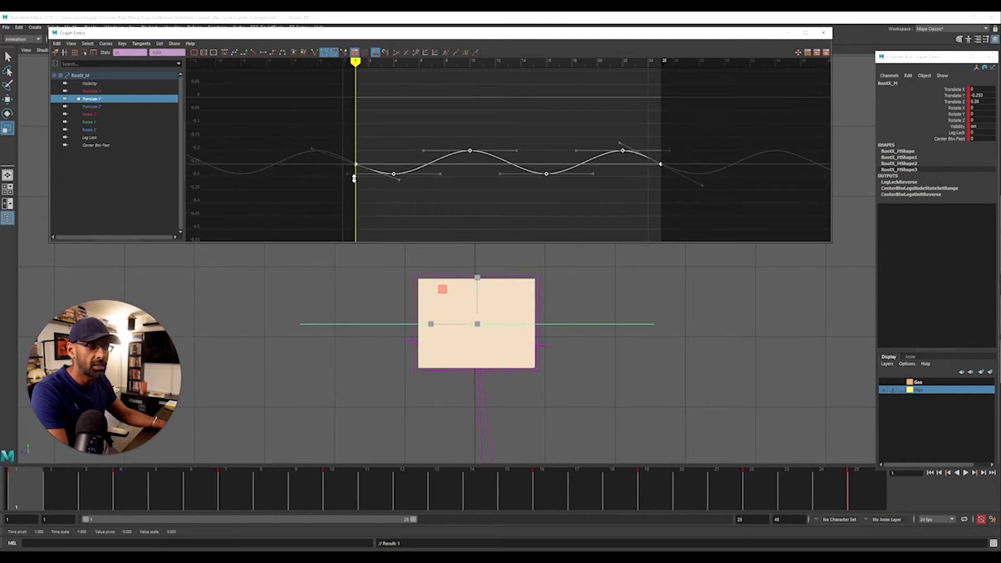
# Play the loop and scale all Translate Z keys vertically away from the first key's value to widen the swing
pyautogui.press('r')
pyautogui.hotkey('alt', 'v')
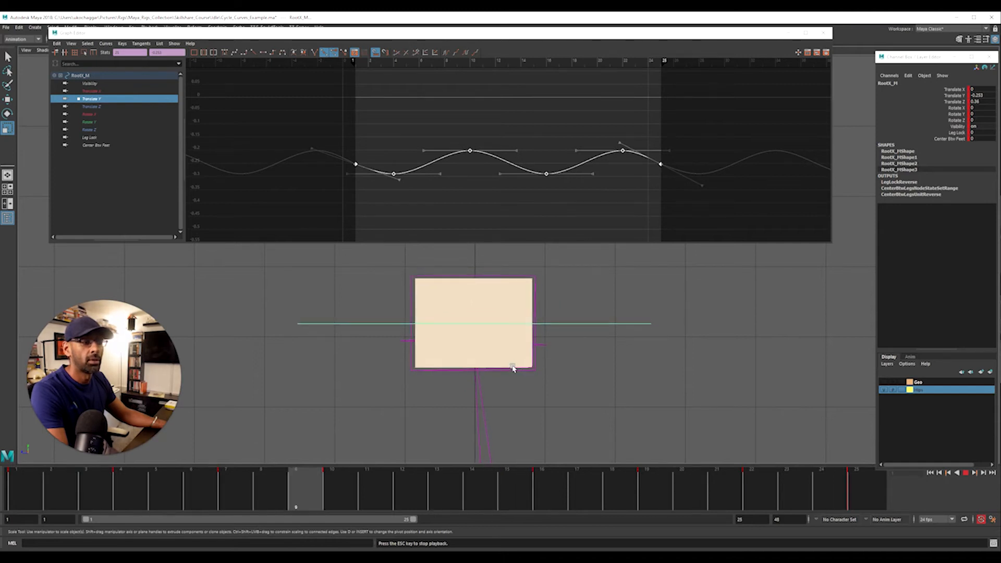
pyautogui.click(109, 106)
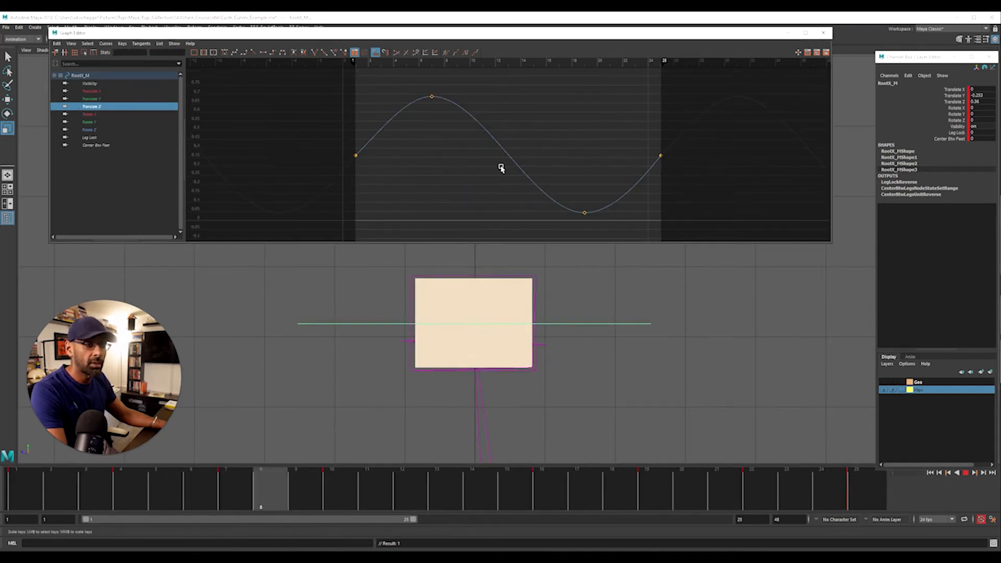
pyautogui.keyDown('alt'); pyautogui.moveTo(501, 165); pyautogui.dragTo(415, 115, button='right'); pyautogui.keyUp('alt')
pyautogui.moveTo(399, 104); pyautogui.dragTo(649, 227)
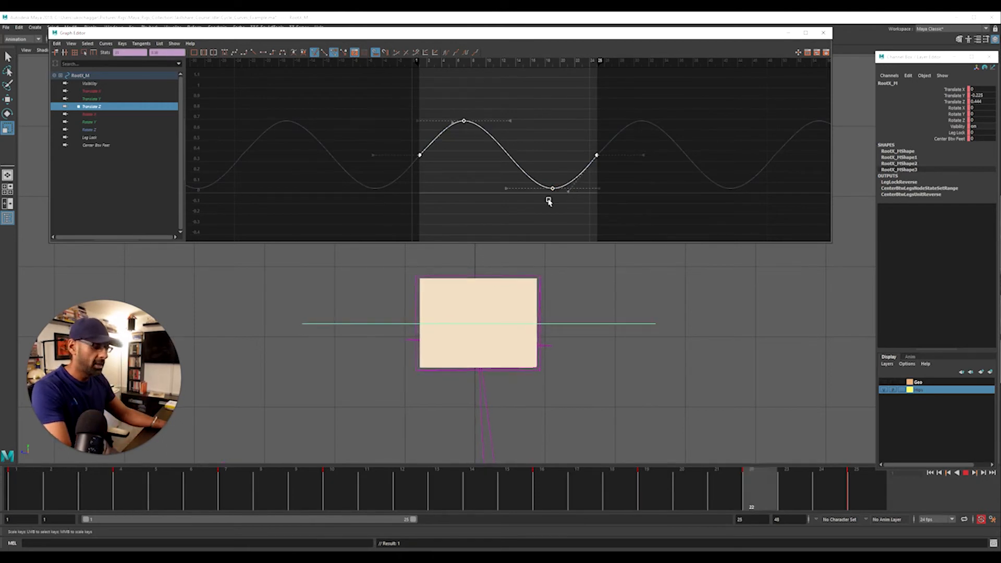
pyautogui.moveTo(420, 151); pyautogui.dragTo(428, 123)
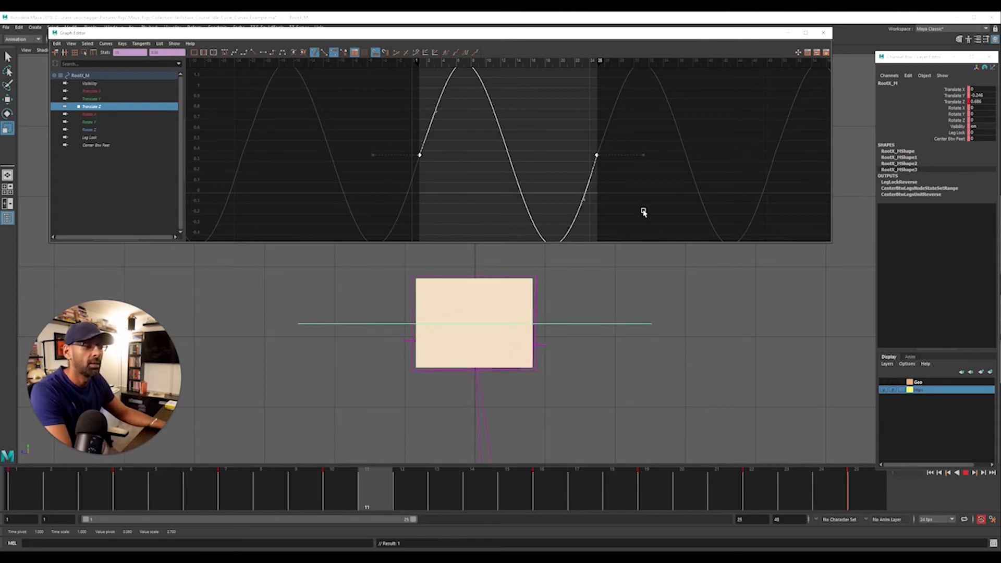
# Scale all Translate Y keys vertically away from the first key's value to enlarge the up-and-down motion
pyautogui.moveTo(548, 42); pyautogui.dragTo(255, 47)
pyautogui.keyDown('alt'); pyautogui.moveTo(446, 111); pyautogui.dragTo(420, 114, button='right'); pyautogui.keyUp('alt')
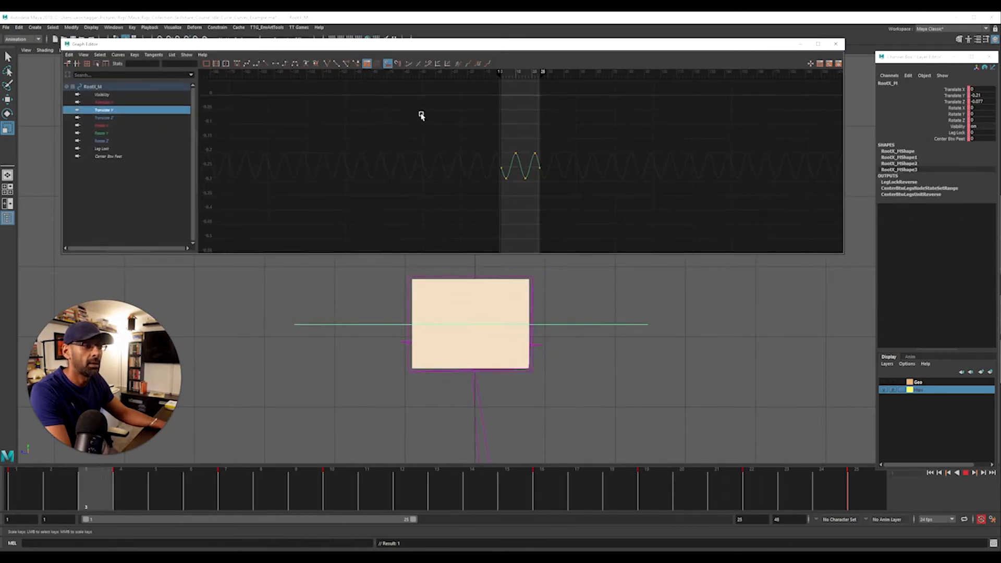
pyautogui.moveTo(441, 116); pyautogui.dragTo(644, 219)
pyautogui.keyDown('alt'); pyautogui.moveTo(452, 180); pyautogui.dragTo(512, 181, button='right'); pyautogui.keyUp('alt')
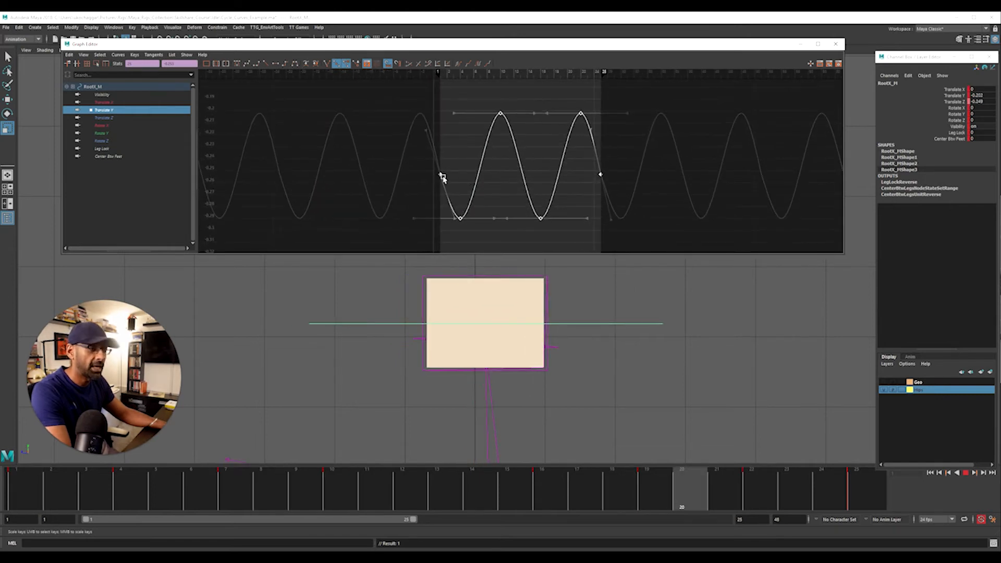
pyautogui.moveTo(461, 219); pyautogui.dragTo(463, 206, button='middle')
pyautogui.hotkey('ctrl', 'z')
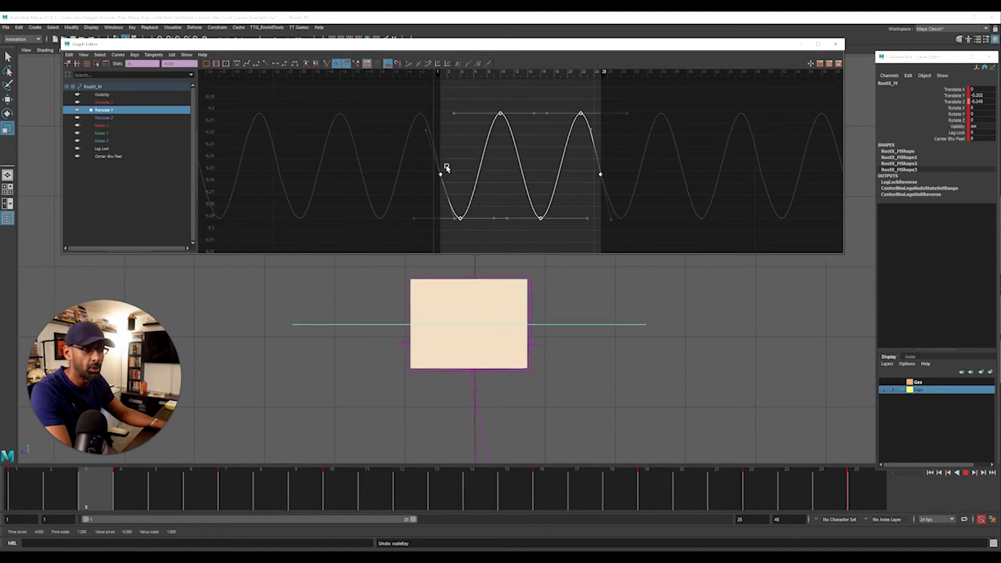
pyautogui.moveTo(447, 164); pyautogui.dragTo(449, 150, button='middle')
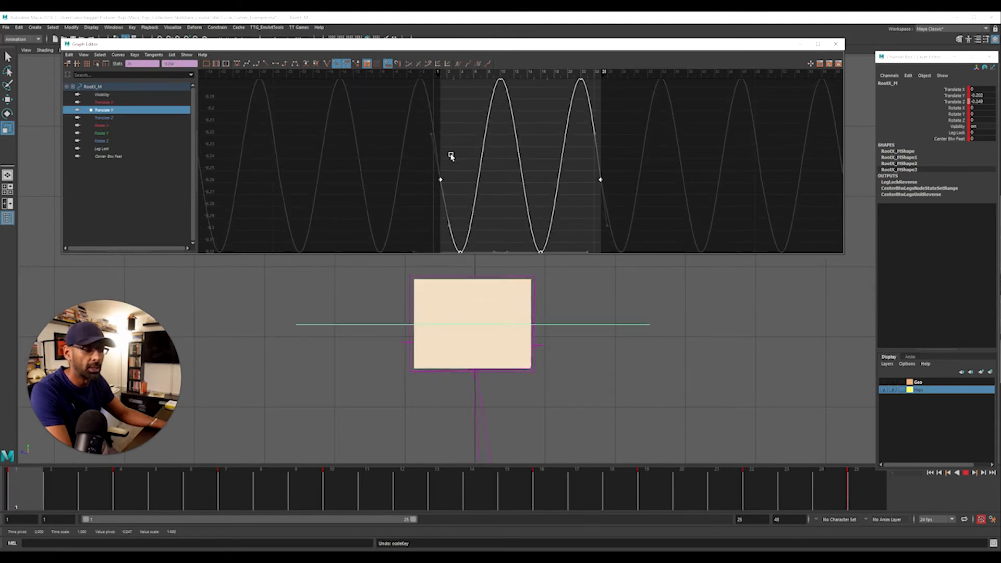
# Move the Graph Editor out of the way and create a motion trail for the RootX_M hip control
pyautogui.moveTo(380, 46); pyautogui.dragTo(1000, 49)
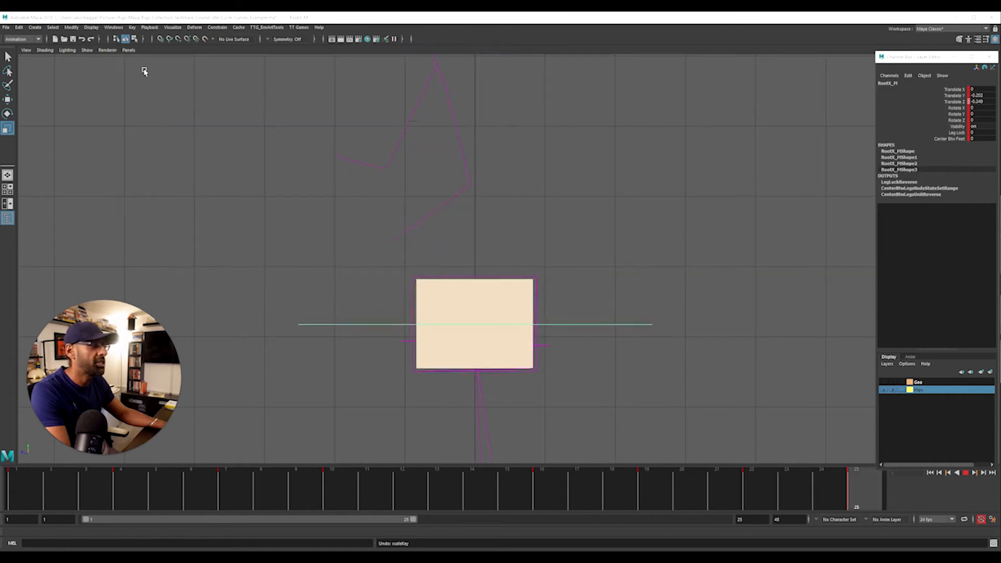
pyautogui.click(172, 28)
pyautogui.click(197, 48)
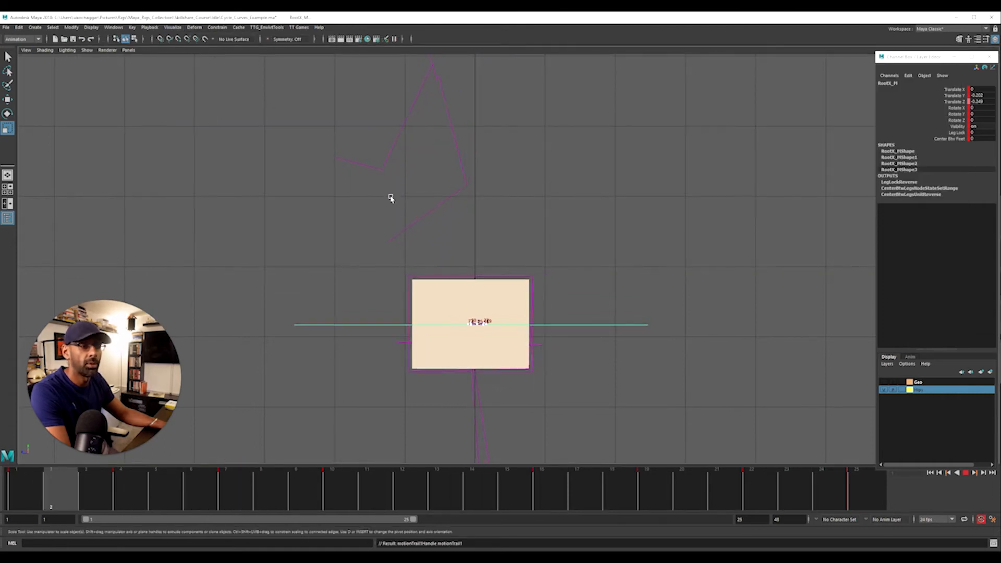
pyautogui.keyDown('alt'); pyautogui.moveTo(407, 380); pyautogui.dragTo(467, 370, button='right'); pyautogui.keyUp('alt')
pyautogui.keyDown('alt'); pyautogui.moveTo(524, 392); pyautogui.dragTo(506, 269, button='middle'); pyautogui.keyUp('alt')
pyautogui.keyDown('alt'); pyautogui.moveTo(507, 269); pyautogui.dragTo(228, 217, button='right'); pyautogui.keyUp('alt')
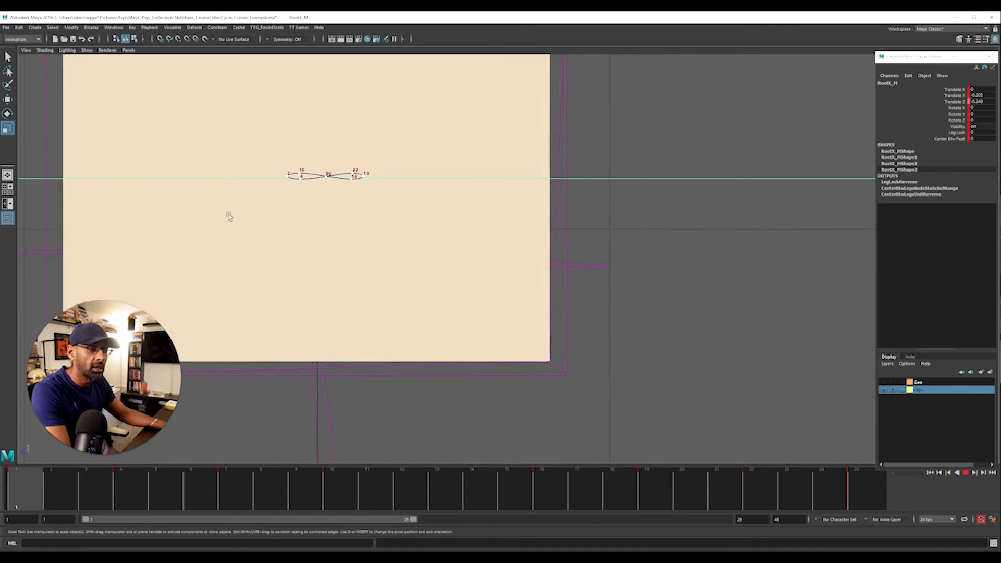
pyautogui.keyDown('alt'); pyautogui.moveTo(65, 173); pyautogui.dragTo(128, 211, button='middle'); pyautogui.keyUp('alt')
pyautogui.keyDown('alt'); pyautogui.moveTo(127, 211); pyautogui.dragTo(73, 208, button='right'); pyautogui.keyUp('alt')
pyautogui.keyDown('alt'); pyautogui.moveTo(103, 211); pyautogui.dragTo(183, 261, button='middle'); pyautogui.keyUp('alt')
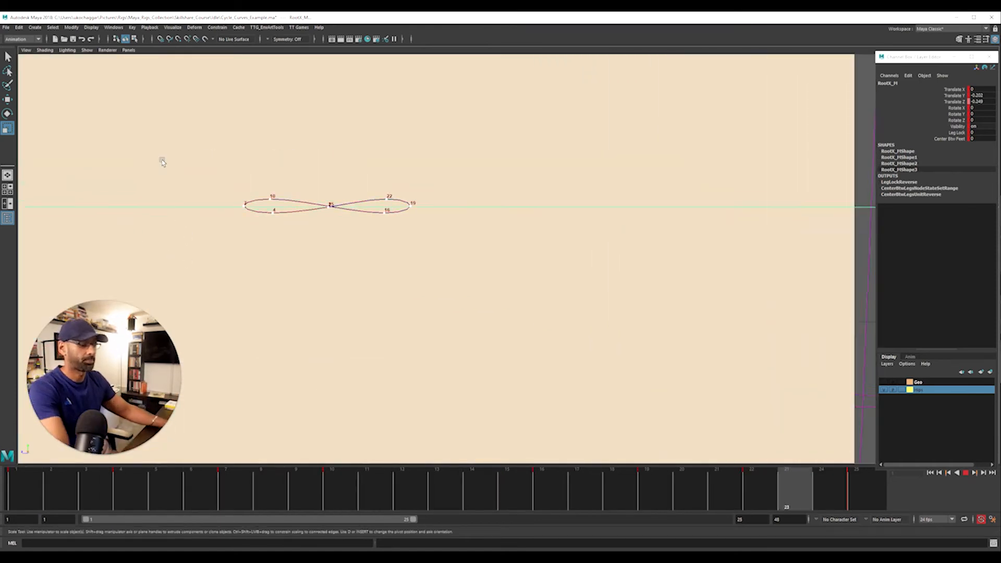
# Stop playback and lower the Translate Z key at frame 19 to about -1 to extend that side of the figure eight
pyautogui.hotkey('alt', 'v')
pyautogui.moveTo(0, 34); pyautogui.dragTo(497, 66)
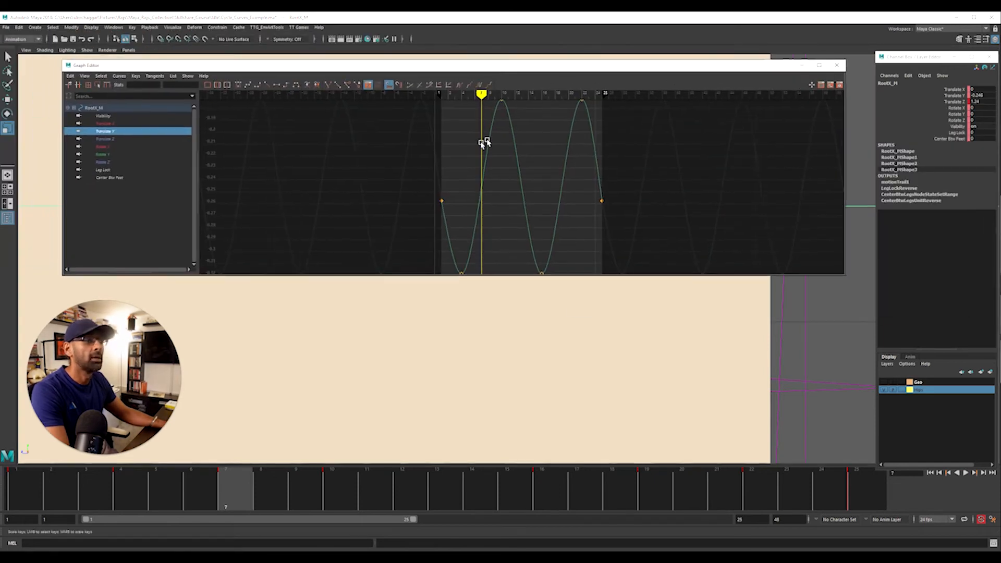
pyautogui.press('f')
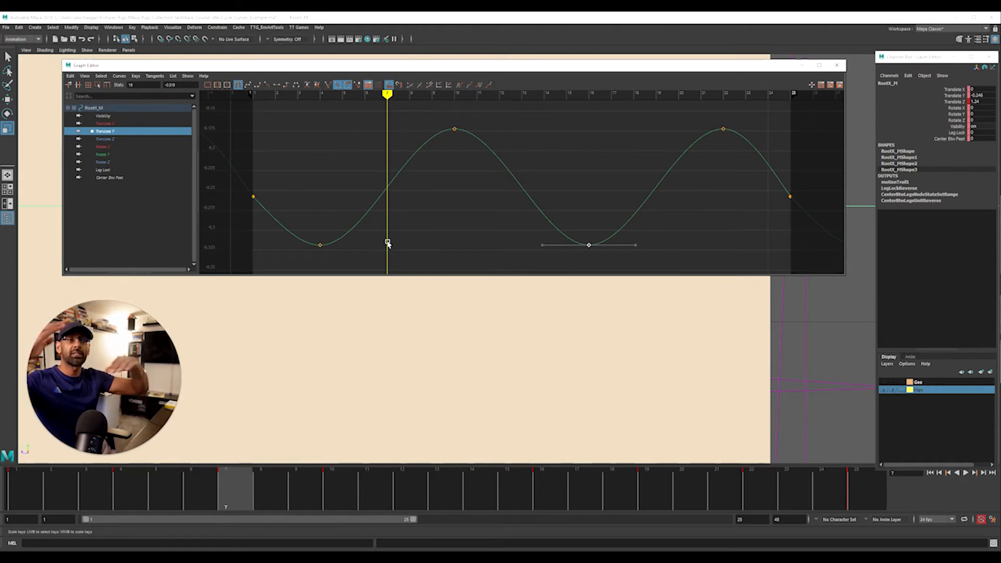
pyautogui.click(148, 140)
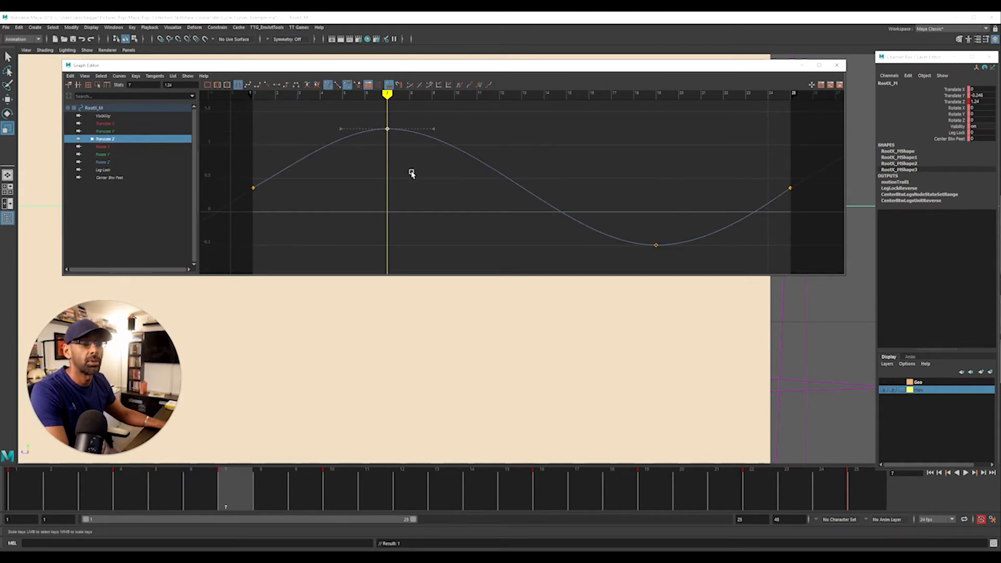
pyautogui.scroll(-3, 419, 174)
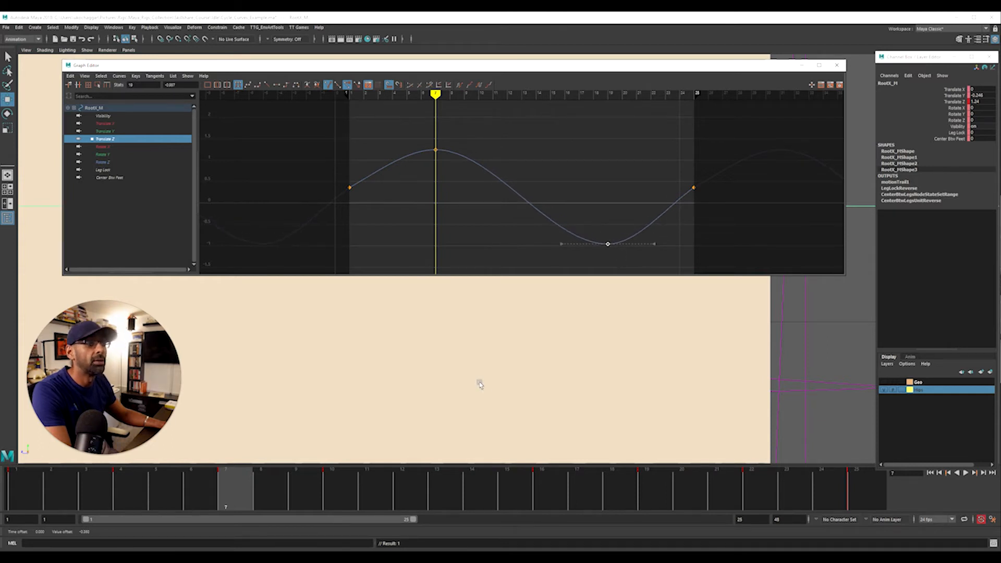
pyautogui.moveTo(584, 70); pyautogui.dragTo(1000, 139)
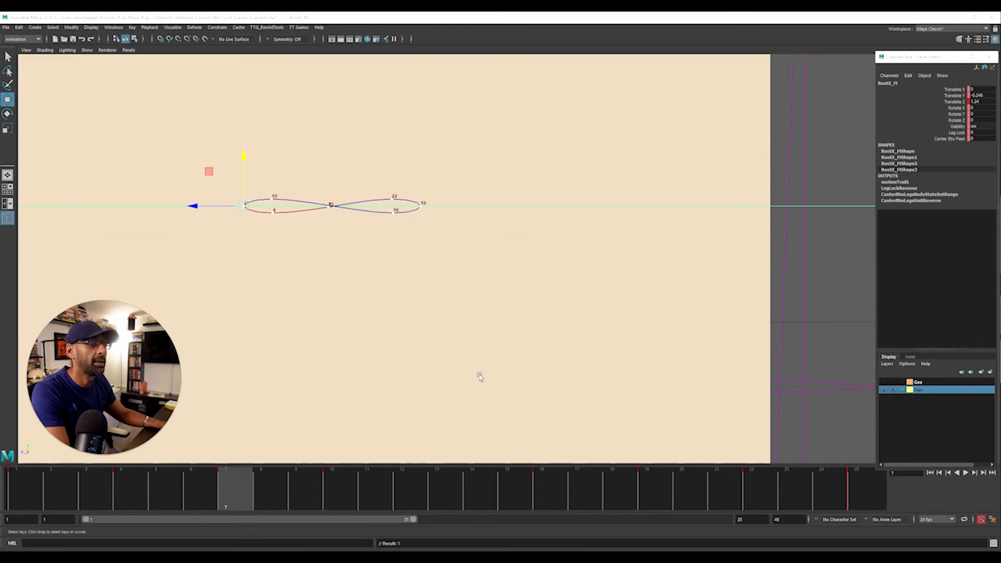
# Play the loop and examine the shape of the figure-eight motion trail up close and in wireframe display
pyautogui.hotkey('alt', 'v')
pyautogui.moveTo(431, 312)
pyautogui.keyDown('alt'); pyautogui.mouseDown(button='right')
pyautogui.moveTo(366, 322)
pyautogui.moveTo(746, 290)
pyautogui.mouseUp(button='right'); pyautogui.keyUp('alt')
pyautogui.keyDown('alt'); pyautogui.moveTo(396, 313); pyautogui.dragTo(693, 300, button='right'); pyautogui.keyUp('alt')
pyautogui.keyDown('alt'); pyautogui.moveTo(625, 282); pyautogui.dragTo(813, 270, button='right'); pyautogui.keyUp('alt')
pyautogui.keyDown('alt'); pyautogui.moveTo(443, 234); pyautogui.dragTo(579, 204, button='right'); pyautogui.keyUp('alt')
pyautogui.keyDown('alt'); pyautogui.moveTo(459, 224); pyautogui.dragTo(586, 234, button='middle'); pyautogui.keyUp('alt')
pyautogui.keyDown('alt'); pyautogui.moveTo(585, 233); pyautogui.dragTo(647, 237, button='right'); pyautogui.keyUp('alt')
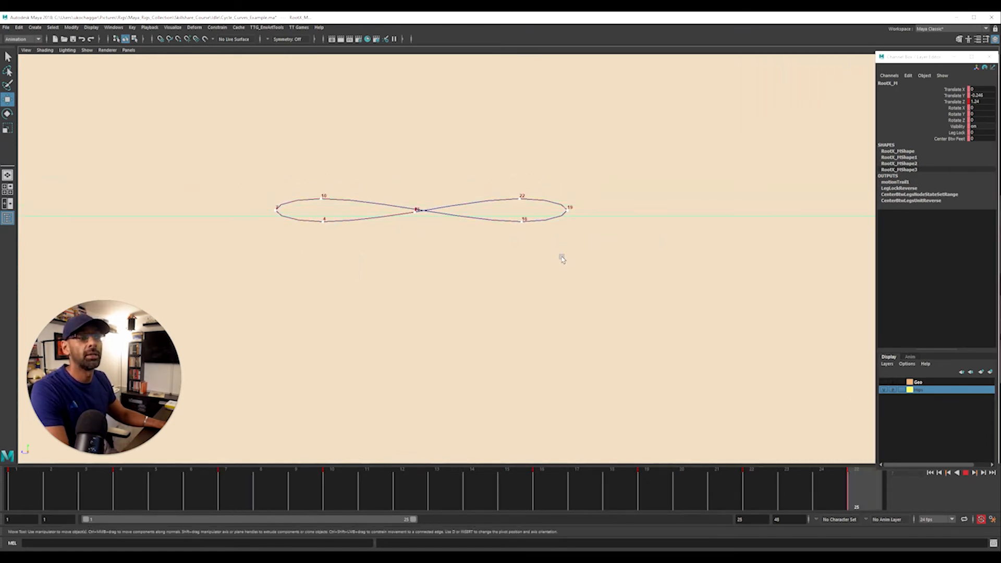
pyautogui.press('4')
pyautogui.keyDown('alt'); pyautogui.moveTo(476, 255); pyautogui.dragTo(405, 257, button='right'); pyautogui.keyUp('alt')
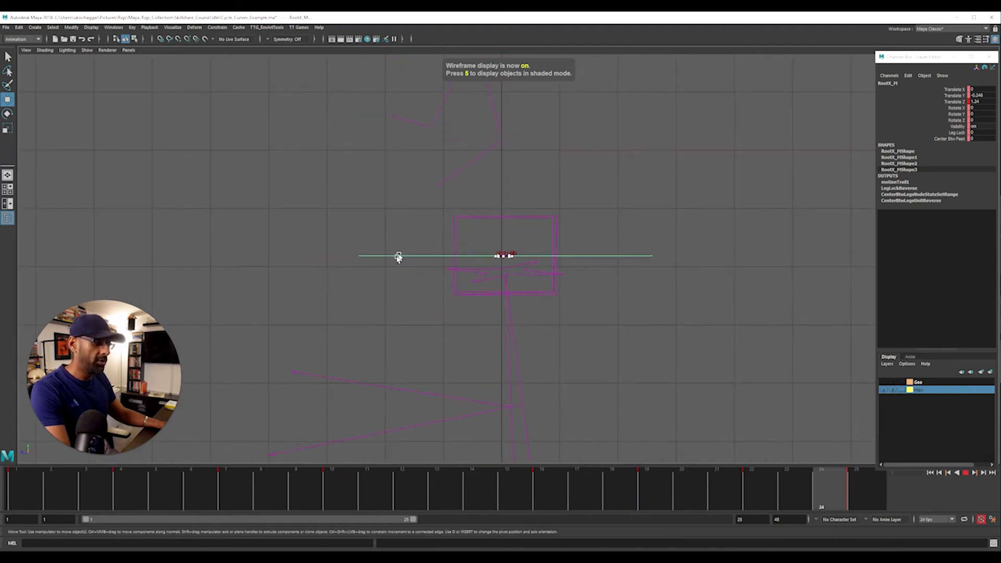
pyautogui.press('5')
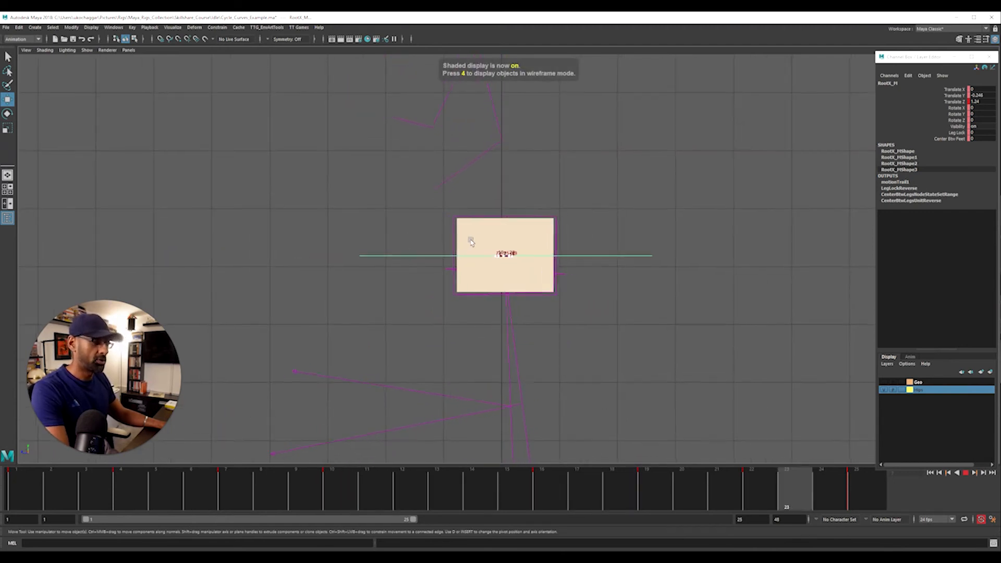
# Switch to a full-size perspective view and make the Geo layer visible to show the whole fighter
pyautogui.press('space')
pyautogui.press('Escape')
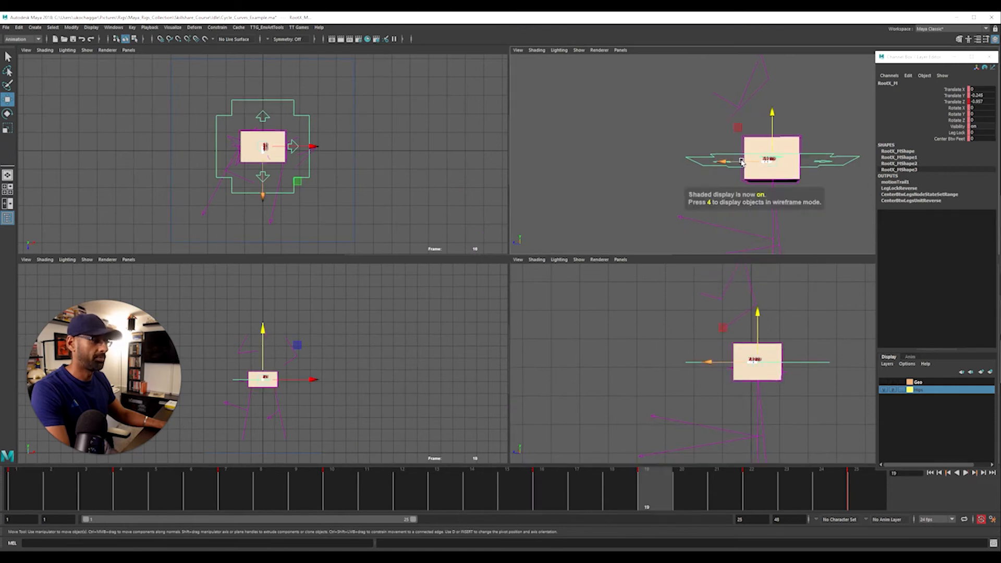
pyautogui.press('space')
pyautogui.keyDown('alt'); pyautogui.moveTo(542, 199); pyautogui.dragTo(345, 208); pyautogui.keyUp('alt')
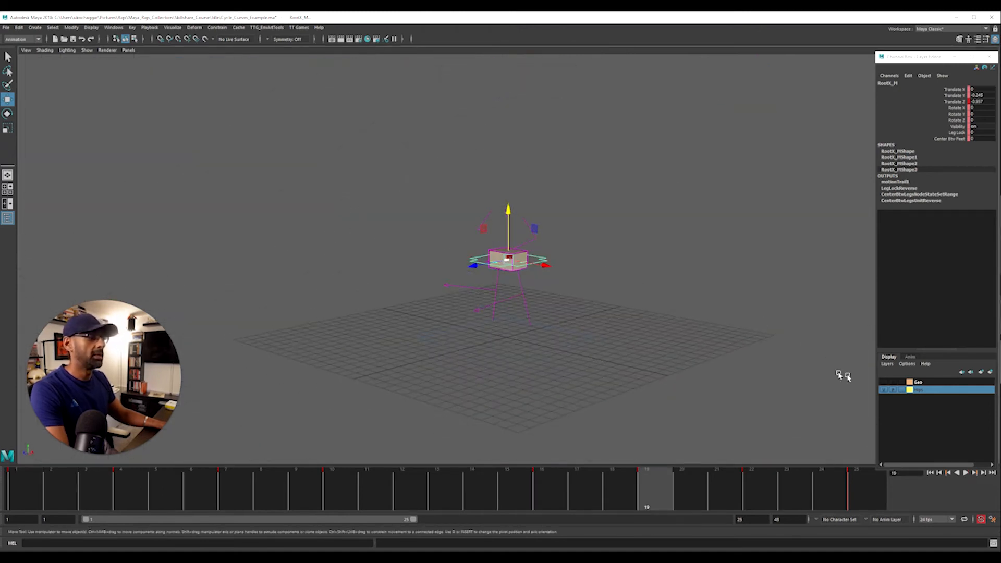
pyautogui.click(885, 383)
# Play the loop and examine the hip motion on the full fighter from several angles
pyautogui.hotkey('alt', 'v')
pyautogui.keyDown('alt'); pyautogui.moveTo(563, 320); pyautogui.dragTo(431, 312); pyautogui.keyUp('alt')
pyautogui.keyDown('alt'); pyautogui.moveTo(448, 313); pyautogui.dragTo(630, 313, button='right'); pyautogui.keyUp('alt')
pyautogui.keyDown('alt'); pyautogui.moveTo(522, 315); pyautogui.dragTo(578, 282); pyautogui.keyUp('alt')
pyautogui.hotkey('alt', '1')
pyautogui.hotkey('alt', '1')
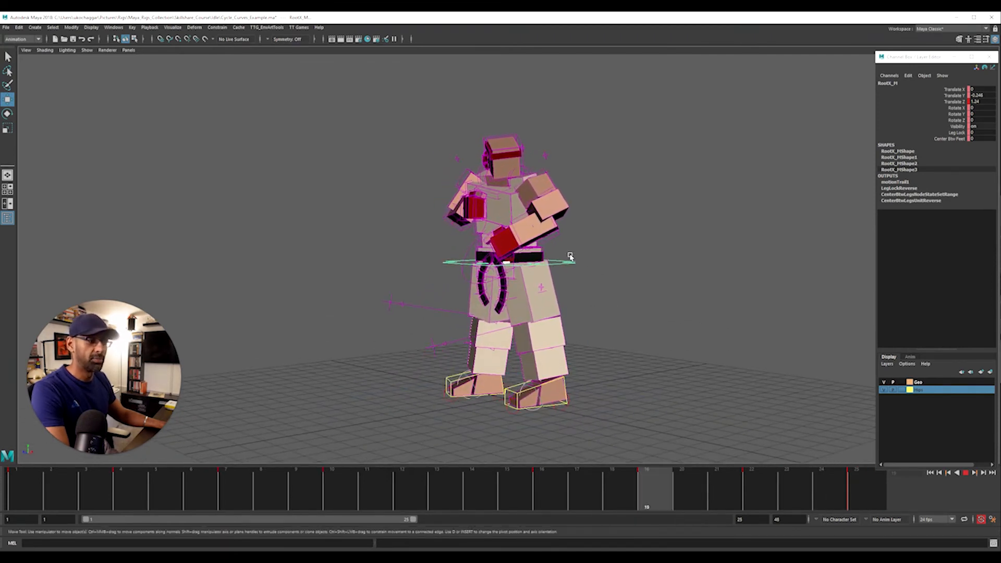
# Stop playback and shift all Translate Y keys of RootX_M down by about 2 units to lower the fighter's stance
pyautogui.hotkey('alt', 'v')
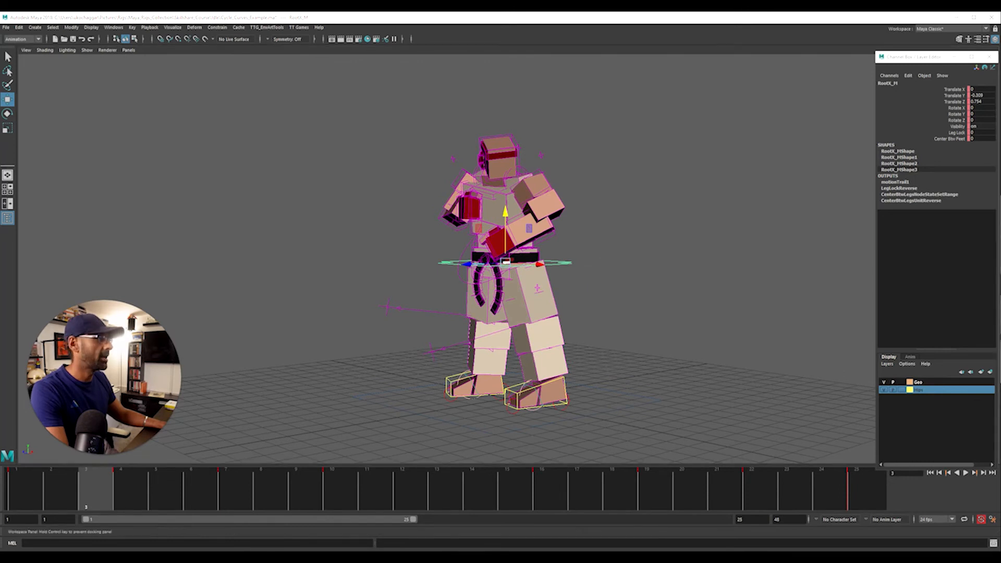
pyautogui.hotkey('alt', 'g')
pyautogui.click(182, 141)
pyautogui.keyDown('alt'); pyautogui.moveTo(398, 342); pyautogui.dragTo(539, 367); pyautogui.keyUp('alt')
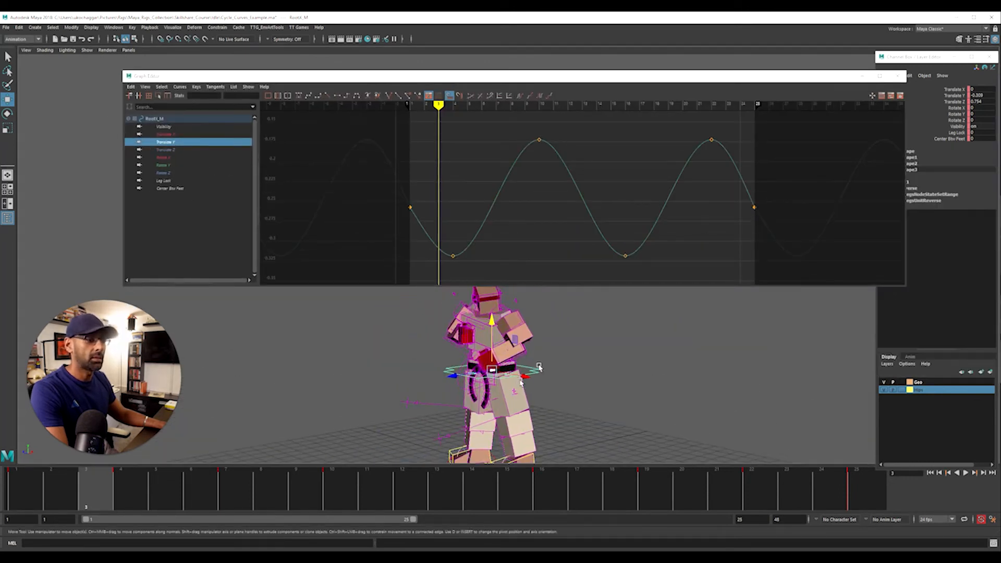
pyautogui.scroll(-5, 547, 210)
pyautogui.scroll(2, 625, 244)
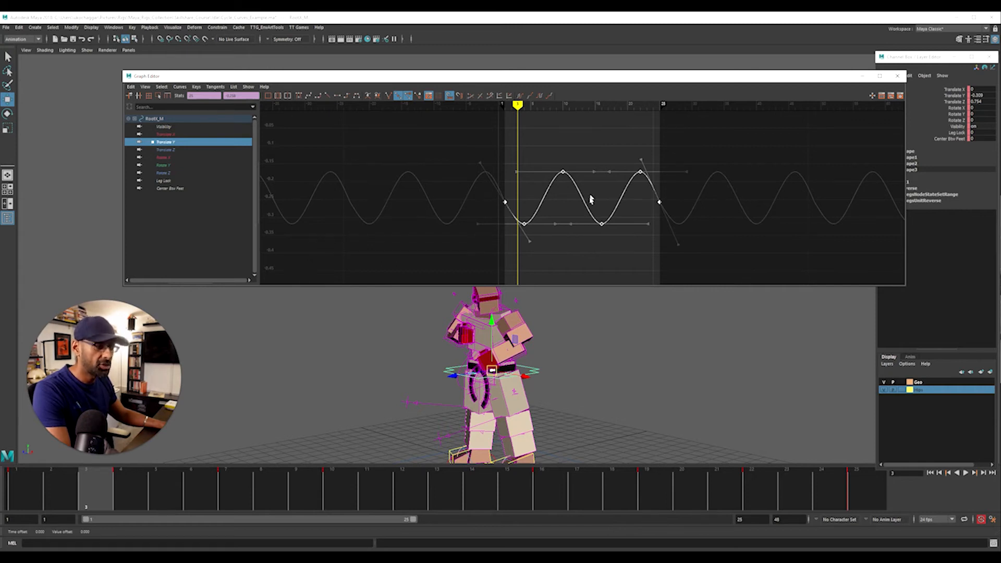
pyautogui.keyDown('shift'); pyautogui.moveTo(590, 197); pyautogui.dragTo(592, 209, button='middle'); pyautogui.keyUp('shift')
pyautogui.keyDown('alt'); pyautogui.moveTo(599, 288); pyautogui.dragTo(496, 361); pyautogui.keyUp('alt')
pyautogui.keyDown('shift'); pyautogui.moveTo(588, 187); pyautogui.dragTo(703, 212, button='middle'); pyautogui.keyUp('shift')
pyautogui.keyDown('alt'); pyautogui.moveTo(703, 212); pyautogui.dragTo(473, 235, button='right'); pyautogui.keyUp('alt')
pyautogui.keyDown('shift'); pyautogui.moveTo(602, 207); pyautogui.dragTo(604, 217, button='middle'); pyautogui.keyUp('shift')
pyautogui.keyDown('alt'); pyautogui.moveTo(516, 388); pyautogui.dragTo(614, 386); pyautogui.keyUp('alt')
pyautogui.scroll(-2, 613, 199)
pyautogui.keyDown('shift'); pyautogui.moveTo(613, 198); pyautogui.dragTo(613, 204, button='middle'); pyautogui.keyUp('shift')
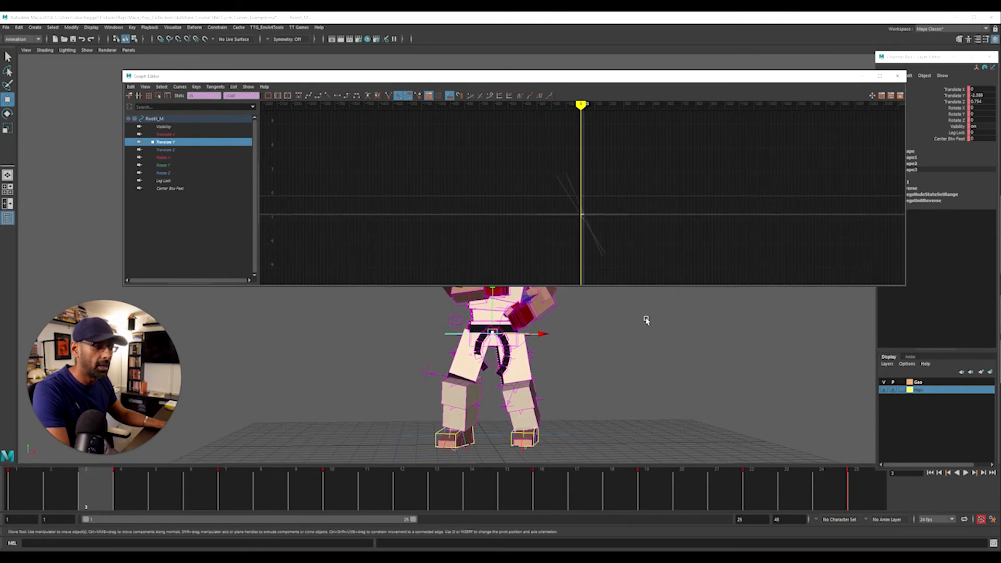
# Close the Graph Editor and review the lowered idle loop from several angles with the control curves shown and hidden
pyautogui.hotkey('alt', 'v')
pyautogui.click(897, 76)
pyautogui.keyDown('alt'); pyautogui.moveTo(856, 316); pyautogui.dragTo(537, 417); pyautogui.keyUp('alt')
pyautogui.keyDown('alt'); pyautogui.moveTo(360, 382); pyautogui.dragTo(449, 385); pyautogui.keyUp('alt')
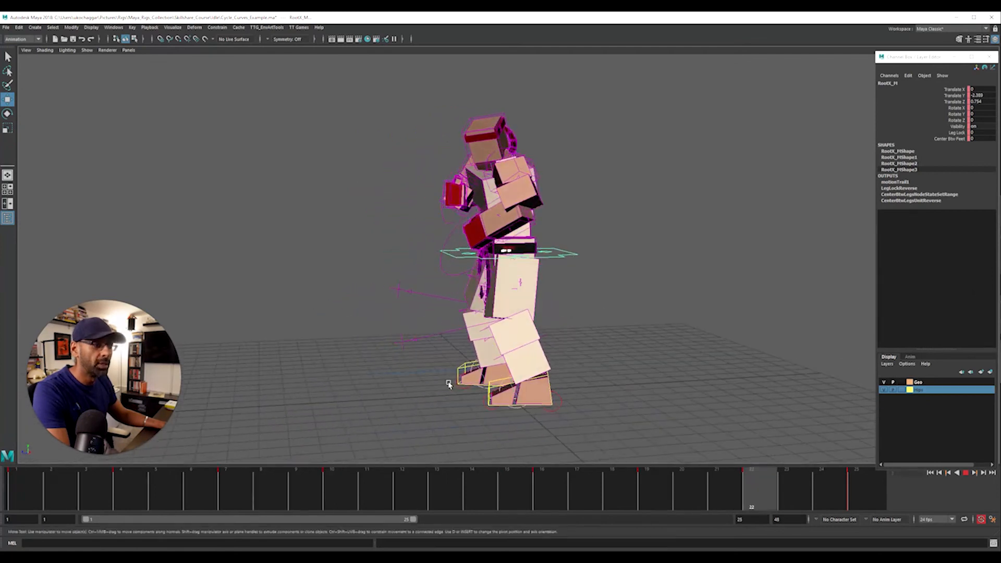
pyautogui.hotkey('alt', '1')
pyautogui.keyDown('alt'); pyautogui.moveTo(547, 334); pyautogui.dragTo(599, 313, button='right'); pyautogui.keyUp('alt')
pyautogui.keyDown('alt'); pyautogui.moveTo(600, 313); pyautogui.dragTo(703, 310); pyautogui.keyUp('alt')
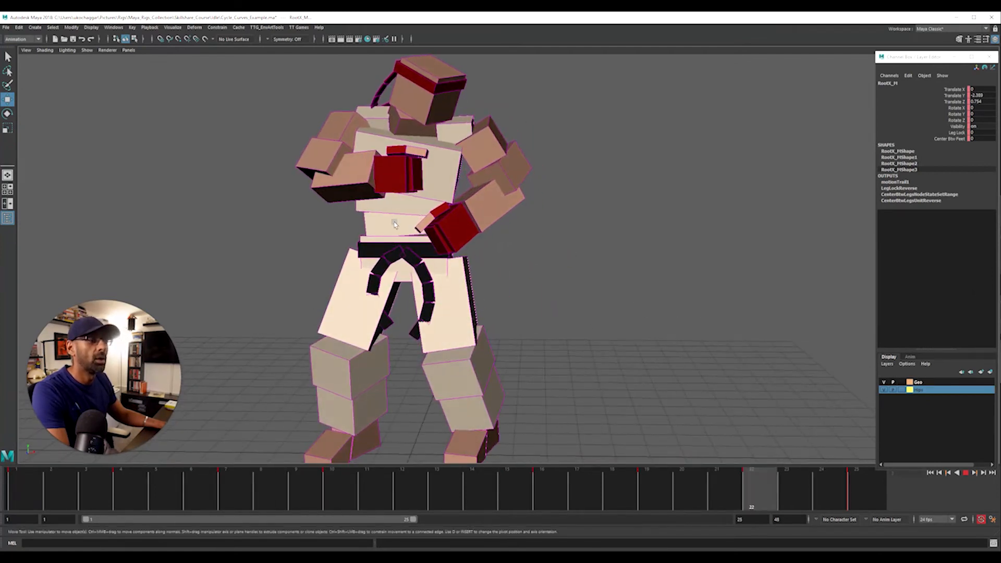
pyautogui.hotkey('alt', '1')
pyautogui.keyDown('alt'); pyautogui.moveTo(300, 339); pyautogui.dragTo(335, 367); pyautogui.keyUp('alt')
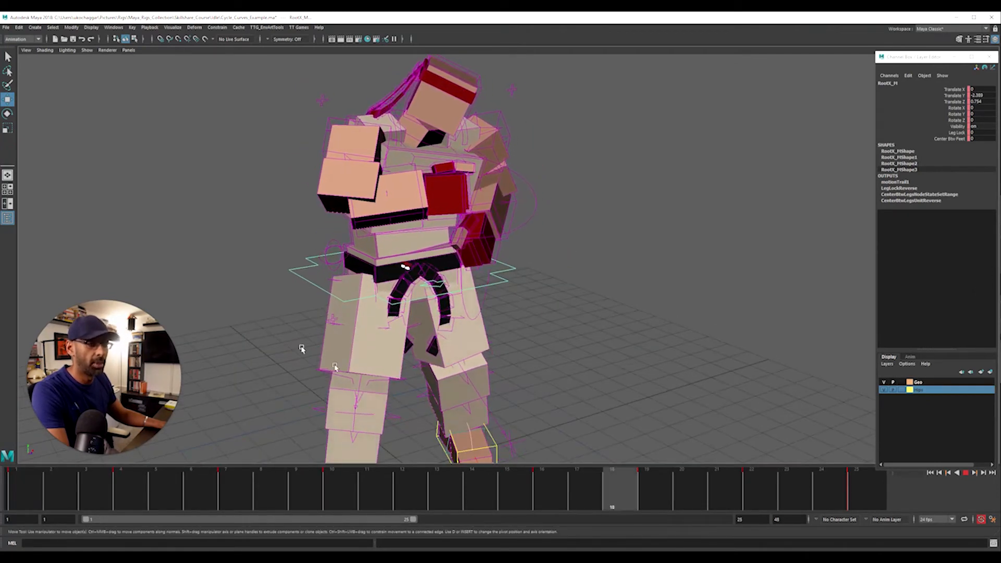
pyautogui.keyDown('alt'); pyautogui.moveTo(518, 348); pyautogui.dragTo(474, 349); pyautogui.keyUp('alt')
pyautogui.hotkey('alt', '1')
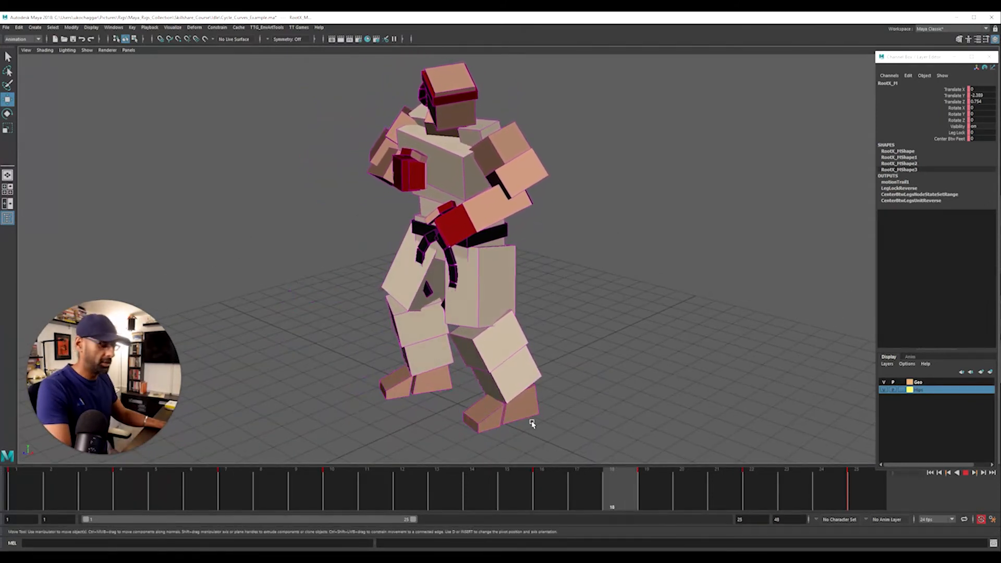
# Stop playback, hide the Geo layer and display the hip box in wireframe to expose the motion trail
pyautogui.press('Escape')
pyautogui.keyDown('alt'); pyautogui.moveTo(615, 380); pyautogui.dragTo(569, 291); pyautogui.keyUp('alt')
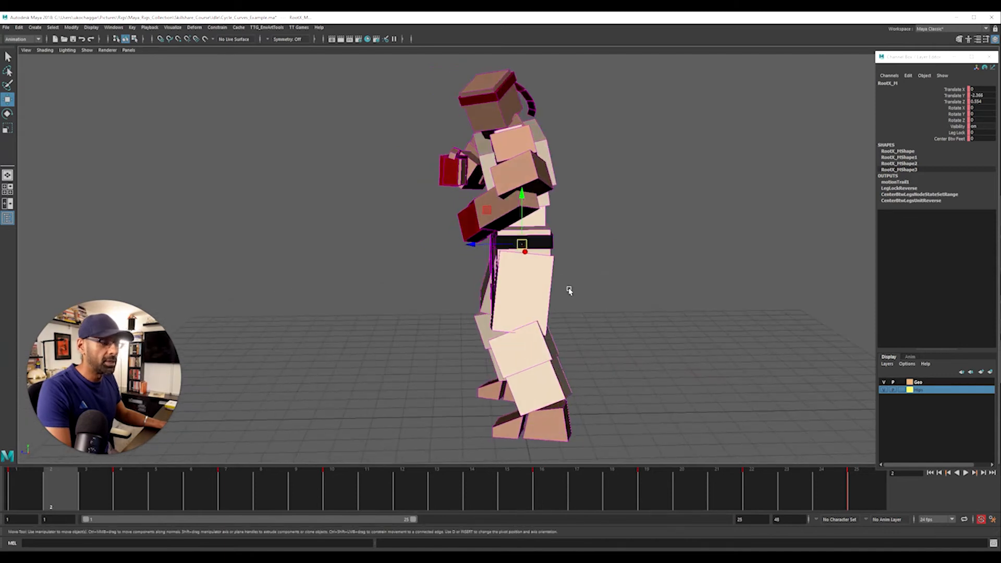
pyautogui.click(884, 382)
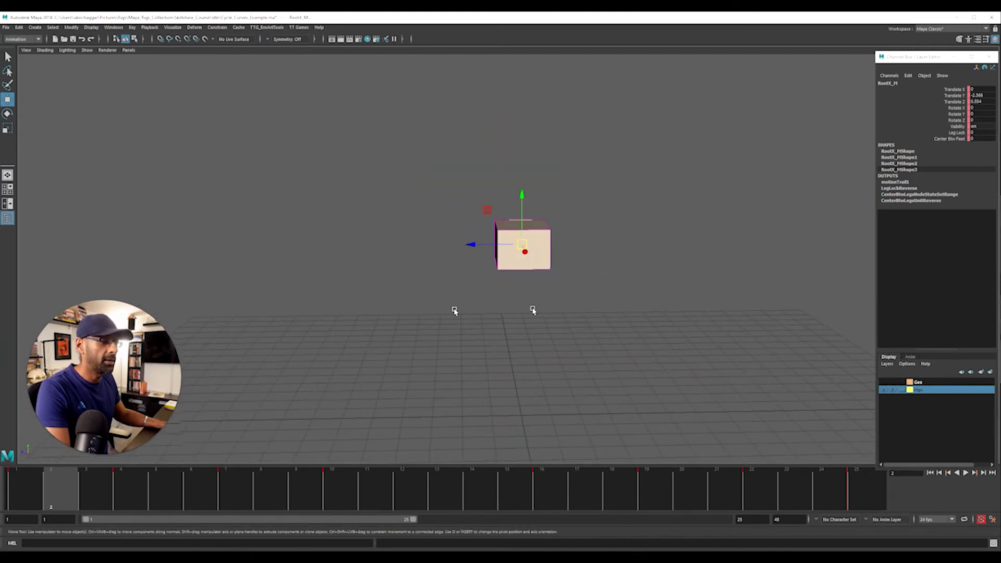
pyautogui.keyDown('alt'); pyautogui.moveTo(532, 311); pyautogui.dragTo(655, 295, button='right'); pyautogui.keyUp('alt')
pyautogui.keyDown('alt'); pyautogui.moveTo(655, 295); pyautogui.dragTo(631, 285); pyautogui.keyUp('alt')
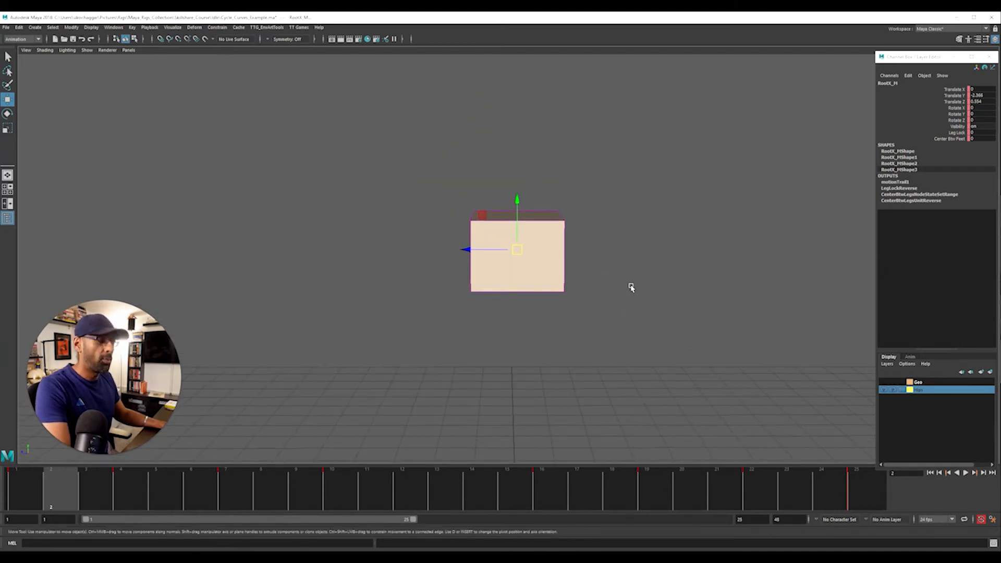
pyautogui.press('4')
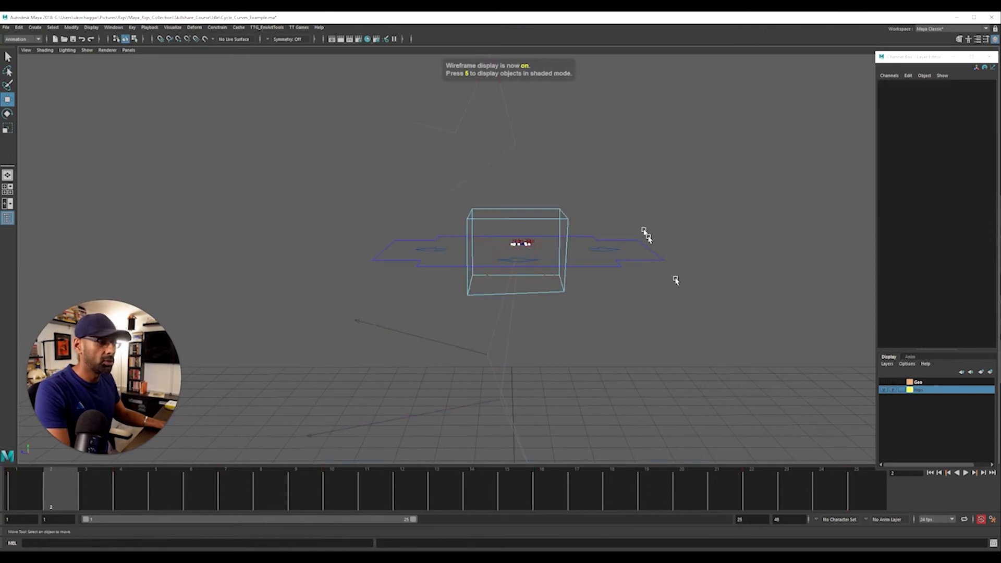
# Delete the existing hip motion trail from the scene using the Outliner
pyautogui.moveTo(1000, 219); pyautogui.dragTo(871, 214)
pyautogui.click(812, 283)
pyautogui.press('Delete')
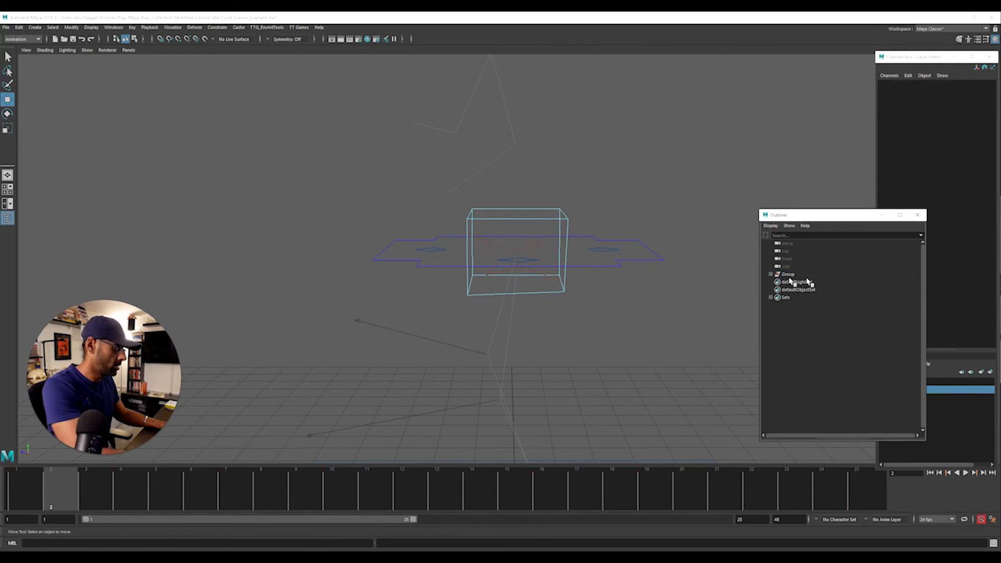
# Frame the hip box in the side view at frame 1 and display it in wireframe
pyautogui.press('space')
pyautogui.press('space')
pyautogui.keyDown('alt'); pyautogui.moveTo(488, 313); pyautogui.dragTo(465, 308, button='middle'); pyautogui.keyUp('alt')
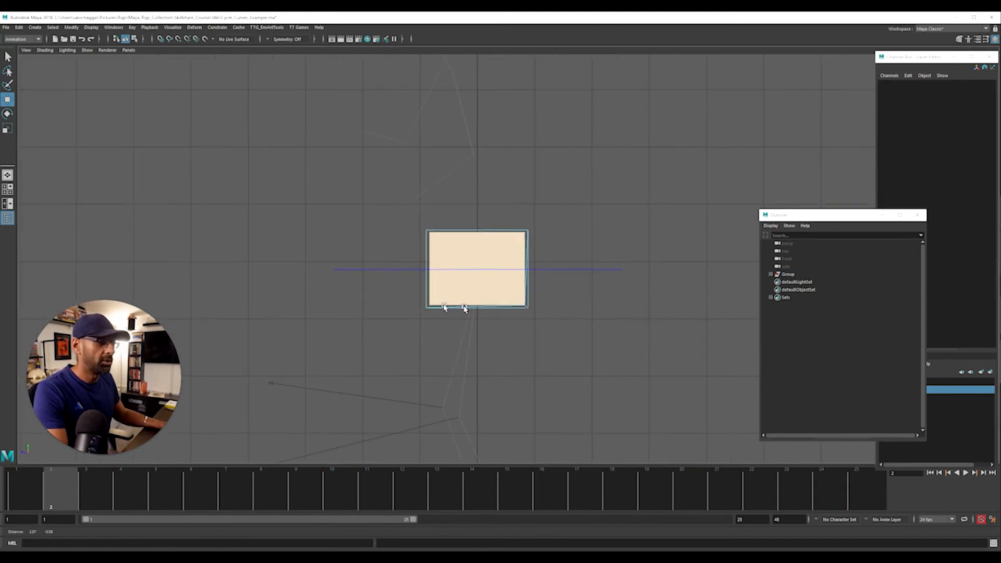
pyautogui.keyDown('alt'); pyautogui.moveTo(465, 308); pyautogui.dragTo(377, 407, button='right'); pyautogui.keyUp('alt')
pyautogui.moveTo(104, 492); pyautogui.dragTo(13, 504)
pyautogui.moveTo(814, 215); pyautogui.dragTo(1000, 250)
pyautogui.keyDown('alt'); pyautogui.moveTo(336, 325); pyautogui.dragTo(554, 290, button='right'); pyautogui.keyUp('alt')
pyautogui.keyDown('alt'); pyautogui.moveTo(554, 290); pyautogui.dragTo(627, 271, button='middle'); pyautogui.keyUp('alt')
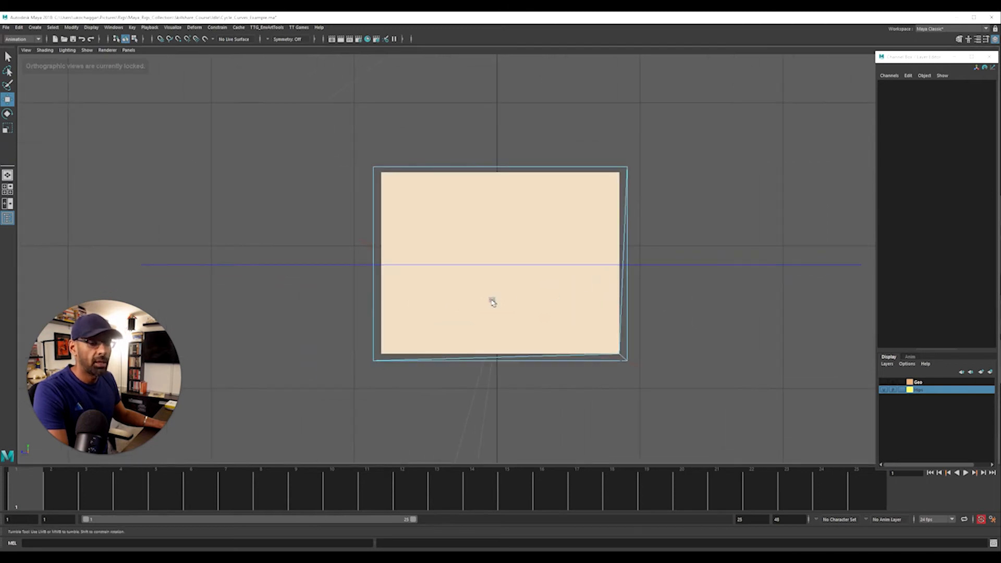
pyautogui.keyDown('alt'); pyautogui.moveTo(491, 302); pyautogui.dragTo(572, 302, button='right'); pyautogui.keyUp('alt')
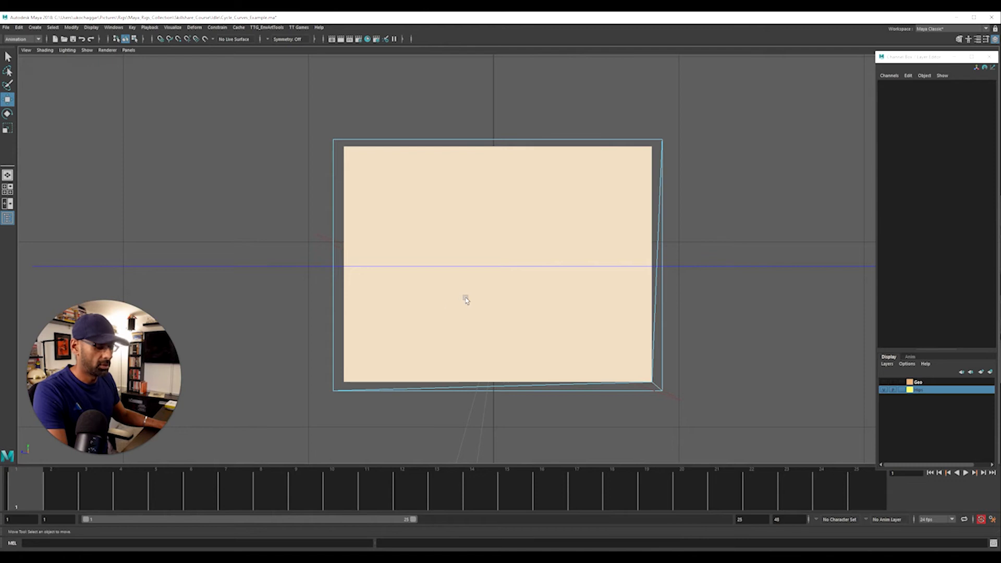
pyautogui.press('4')
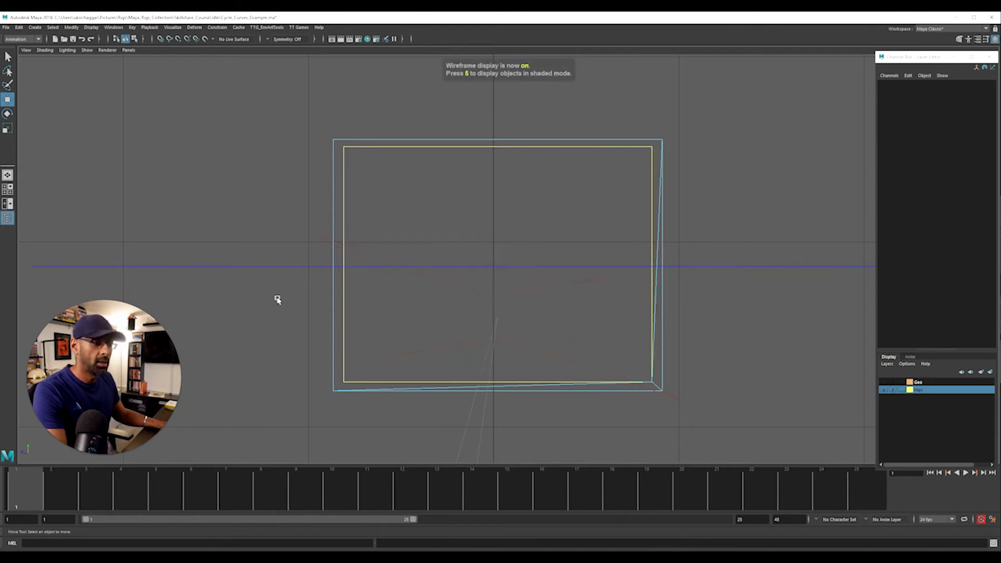
# Delete the RootX_M keys after frame 1 and set its Translate X, Y and Z to 0 at frame 1
pyautogui.moveTo(249, 244); pyautogui.dragTo(278, 300)
pyautogui.keyDown('shift'); pyautogui.moveTo(83, 487); pyautogui.dragTo(881, 487); pyautogui.keyUp('shift')
pyautogui.rightClick(880, 482)
pyautogui.click(812, 381)
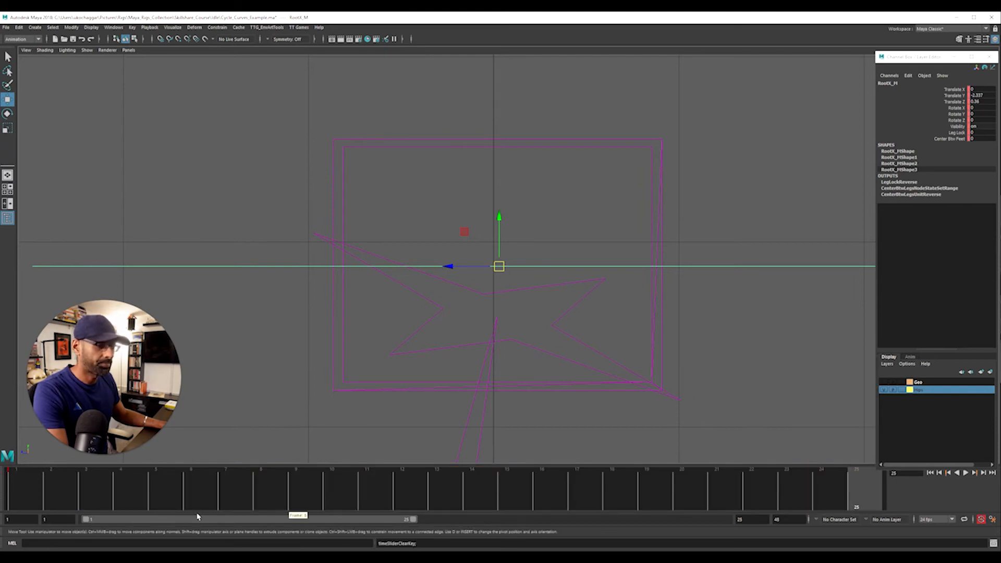
pyautogui.click(21, 486)
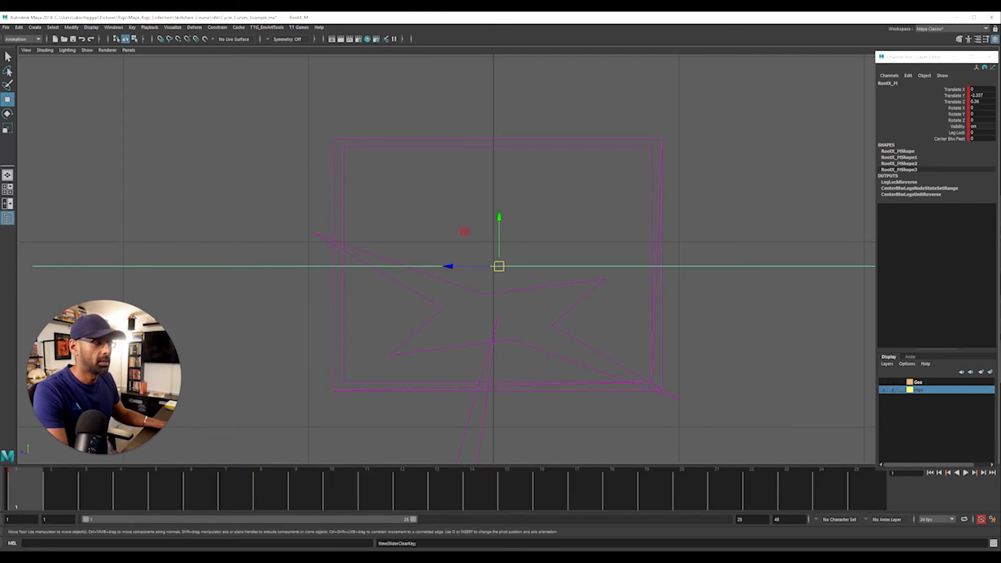
pyautogui.moveTo(984, 89); pyautogui.dragTo(980, 101)
pyautogui.write('0')
pyautogui.press('Return')
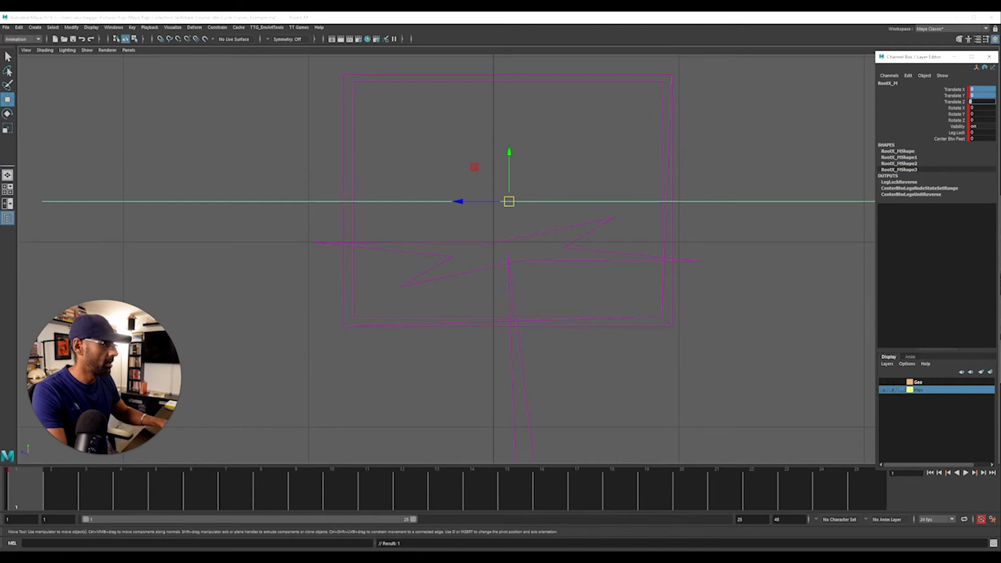
pyautogui.scroll(-3, 569, 310)
pyautogui.keyDown('alt'); pyautogui.moveTo(396, 353); pyautogui.dragTo(374, 377, button='middle'); pyautogui.keyUp('alt')
pyautogui.scroll(1, 374, 377)
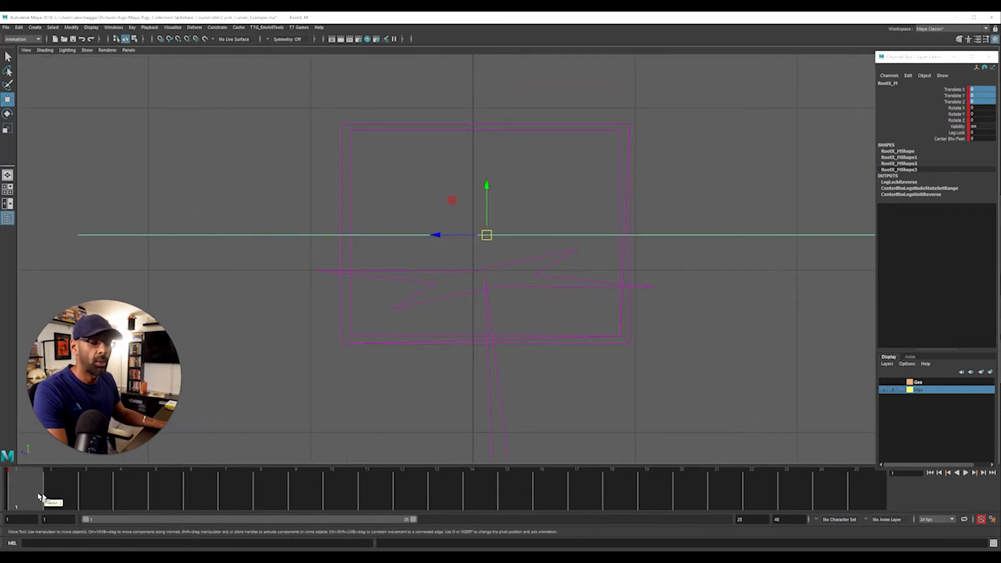
pyautogui.hotkey('alt', 'v')
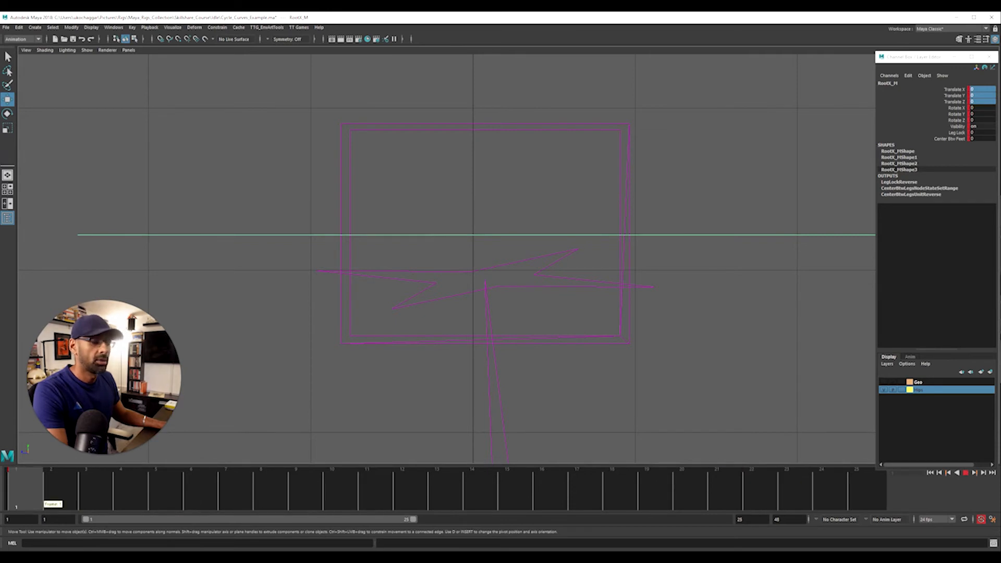
pyautogui.hotkey('alt', 'v')
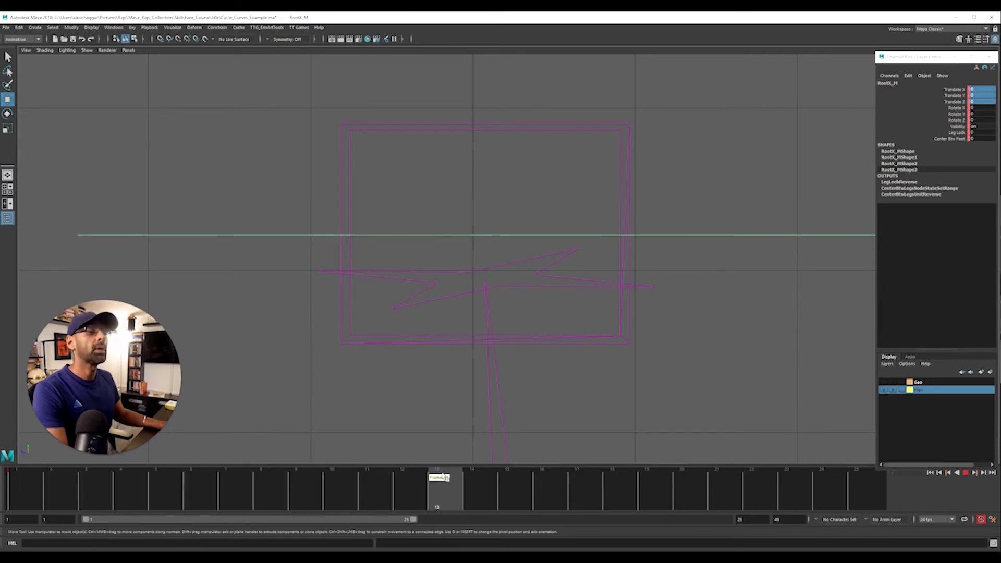
pyautogui.moveTo(358, 485); pyautogui.dragTo(15, 490)
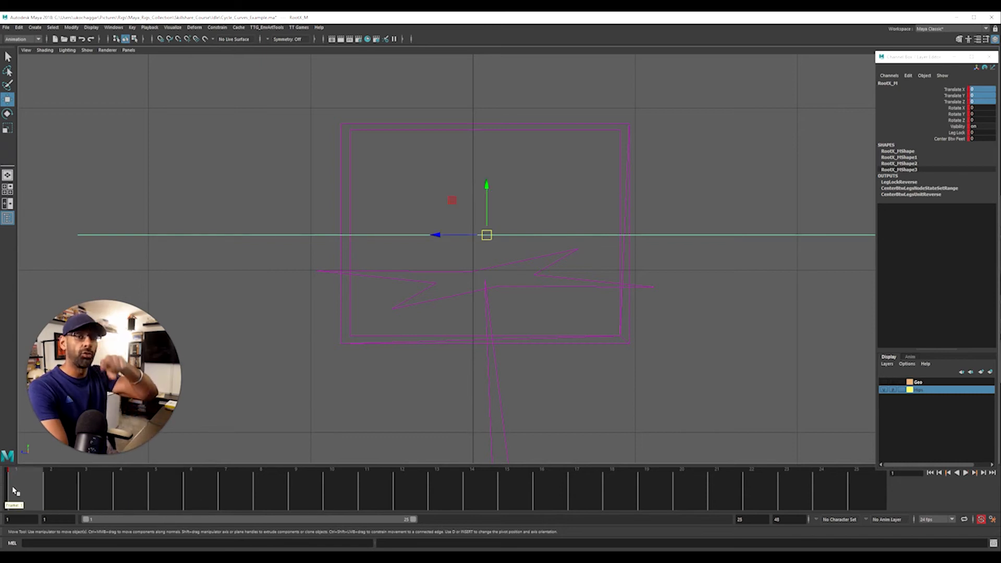
# Key RootX_M at frame 4 with Translate Y 0.83 and Z 0.476, and at frame 7 with Y 1.881 and Z 0.266
pyautogui.click(164, 495)
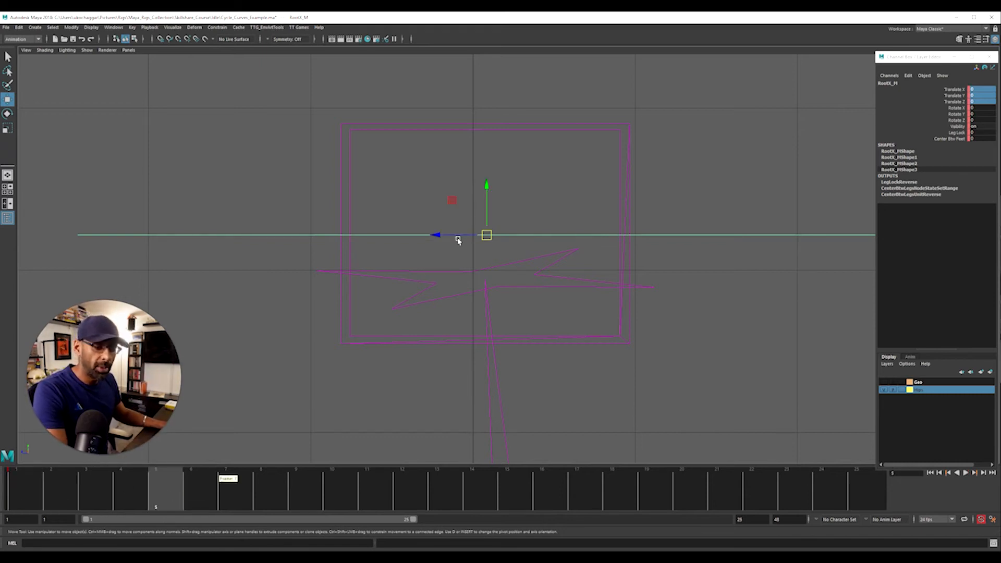
pyautogui.keyDown('alt'); pyautogui.moveTo(333, 266); pyautogui.dragTo(467, 265, button='right'); pyautogui.keyUp('alt')
pyautogui.keyDown('alt'); pyautogui.moveTo(467, 266); pyautogui.dragTo(467, 300, button='middle'); pyautogui.keyUp('alt')
pyautogui.click(139, 496)
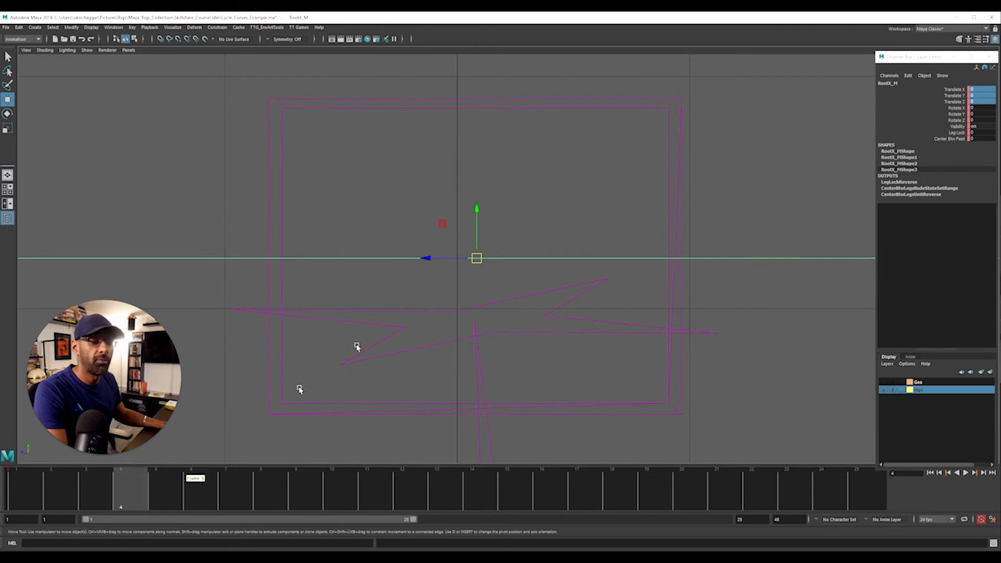
pyautogui.moveTo(476, 243); pyautogui.dragTo(451, 190)
pyautogui.click(232, 497)
pyautogui.click(331, 496)
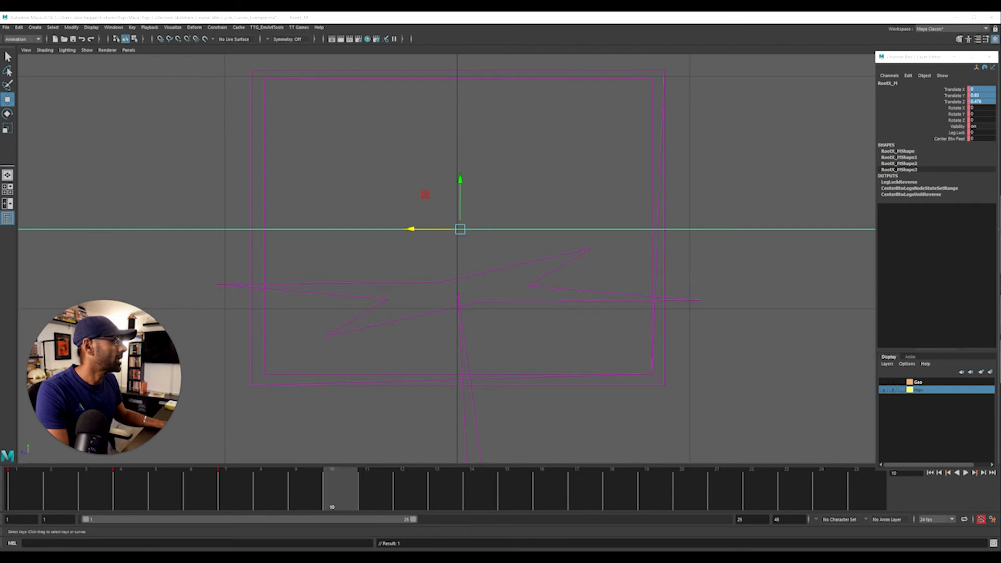
# Set the pre and post infinity of the RootX_M curves to Constant in the Graph Editor
pyautogui.moveTo(1000, 54); pyautogui.dragTo(181, 51)
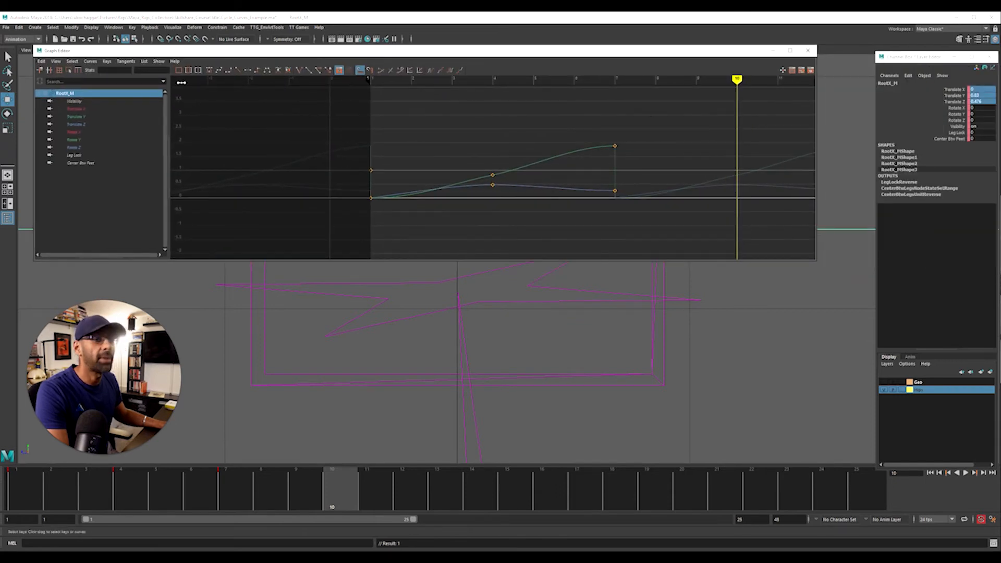
pyautogui.click(91, 62)
pyautogui.moveTo(144, 78)
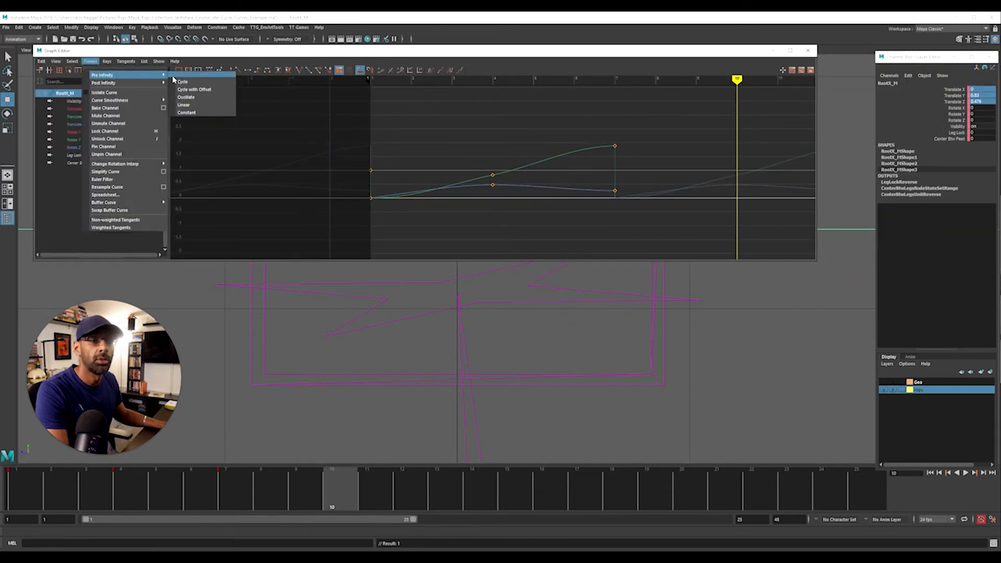
pyautogui.click(156, 72)
pyautogui.moveTo(168, 81)
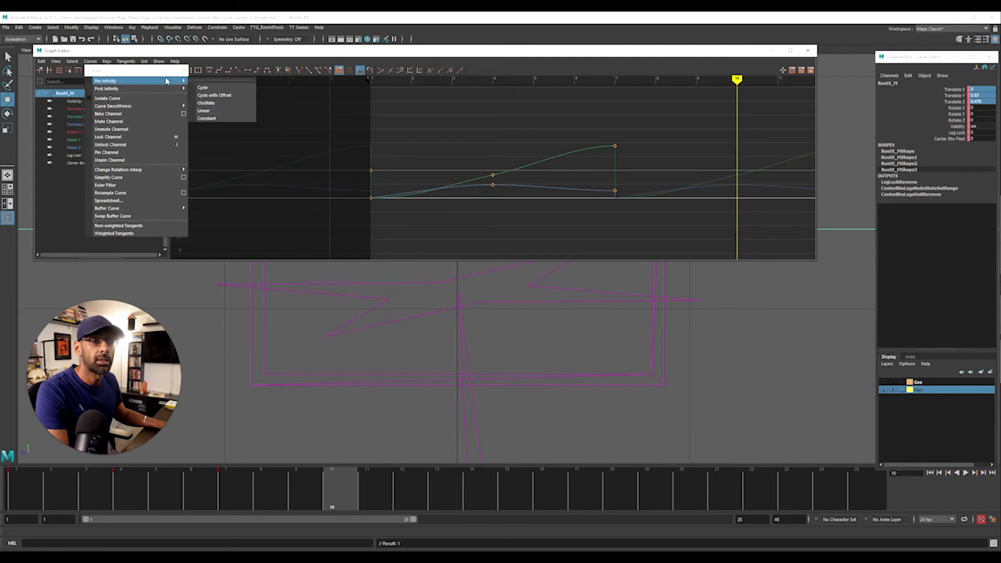
pyautogui.click(224, 120)
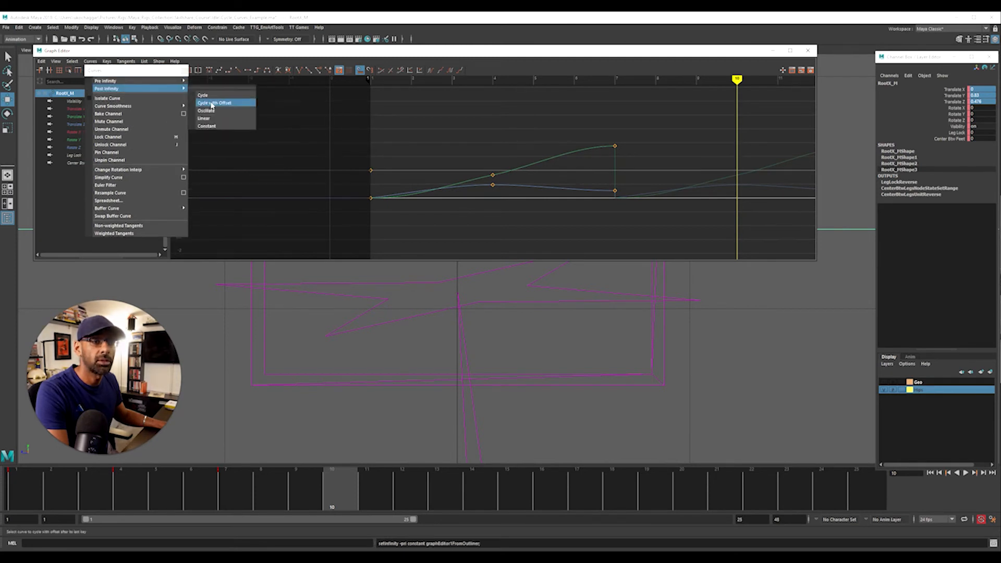
pyautogui.click(215, 127)
pyautogui.moveTo(558, 51); pyautogui.dragTo(1000, 71)
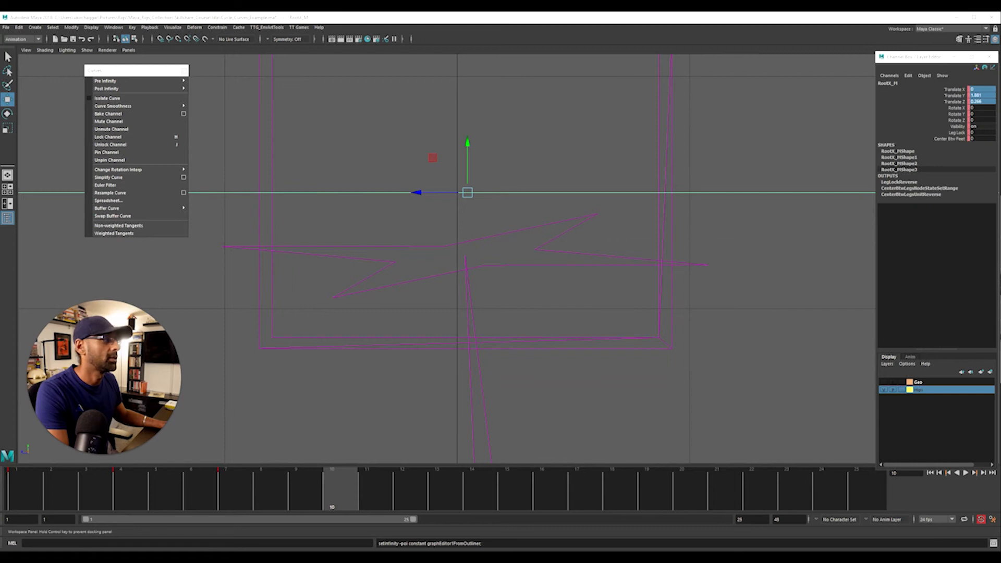
pyautogui.click(184, 70)
# Key RootX_M lower and farther back at frame 10, and copy the frame 1 pose to frame 13
pyautogui.click(197, 507)
pyautogui.moveTo(197, 506); pyautogui.dragTo(344, 496)
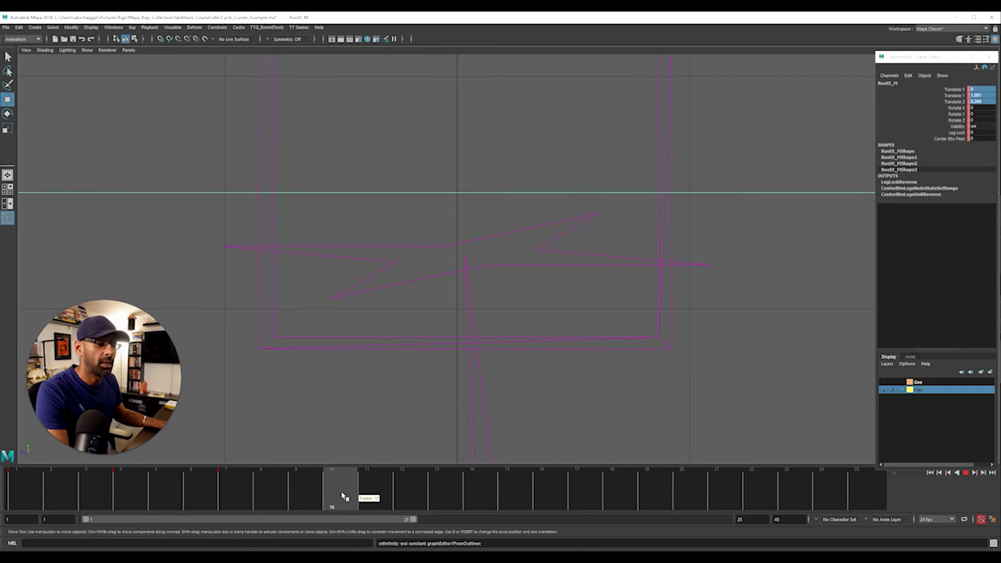
pyautogui.moveTo(416, 192); pyautogui.dragTo(424, 195)
pyautogui.moveTo(478, 179); pyautogui.dragTo(481, 197)
pyautogui.moveTo(47, 500); pyautogui.dragTo(446, 490)
pyautogui.moveTo(336, 498); pyautogui.dragTo(440, 500)
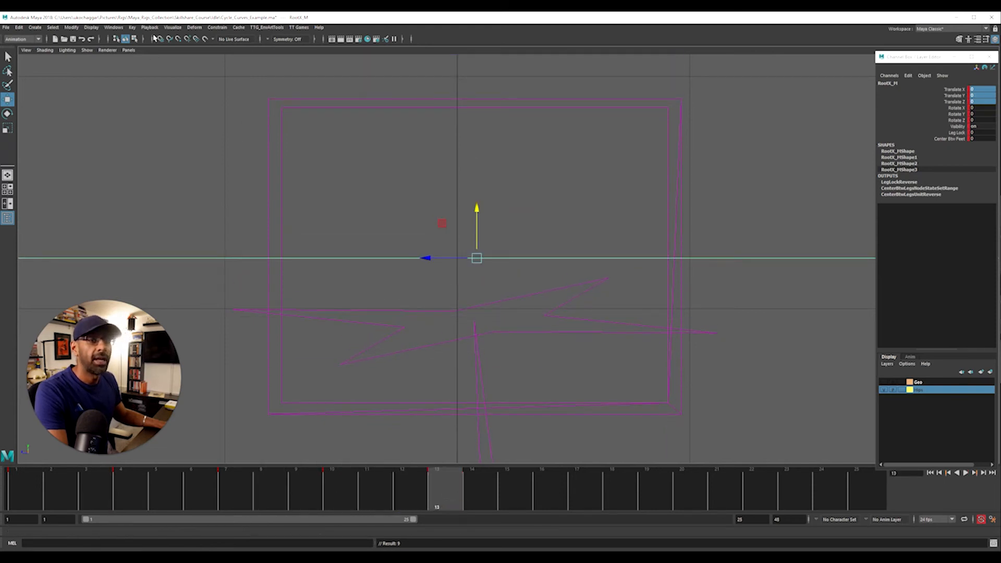
# Create an editable motion trail for RootX_M and bring it up close in the side view
pyautogui.click(170, 28)
pyautogui.click(193, 47)
pyautogui.scroll(2, 649, 283)
pyautogui.keyDown('alt'); pyautogui.moveTo(649, 283); pyautogui.dragTo(683, 284, button='right'); pyautogui.keyUp('alt')
pyautogui.keyDown('alt'); pyautogui.moveTo(548, 286); pyautogui.dragTo(493, 349, button='middle'); pyautogui.keyUp('alt')
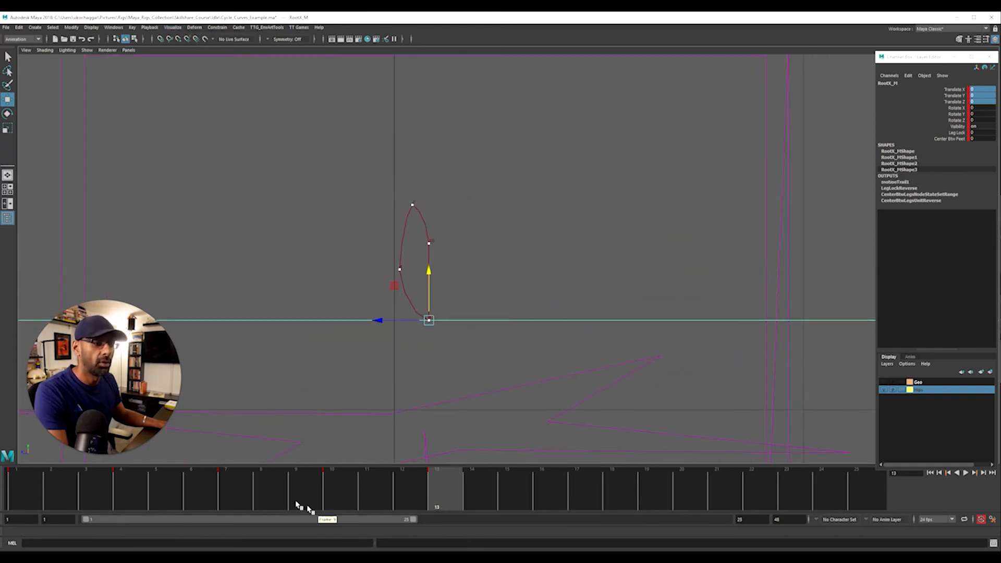
# Lower RootX_M and move it slightly farther back at frame 10 to even out the trail's arc
pyautogui.click(20, 506)
pyautogui.moveTo(20, 506); pyautogui.dragTo(331, 495)
pyautogui.moveTo(399, 243); pyautogui.dragTo(435, 254)
# Move RootX_M forward to a Translate Z of about 0.24 at frame 13 and copy that pose to frame 1
pyautogui.click(437, 496)
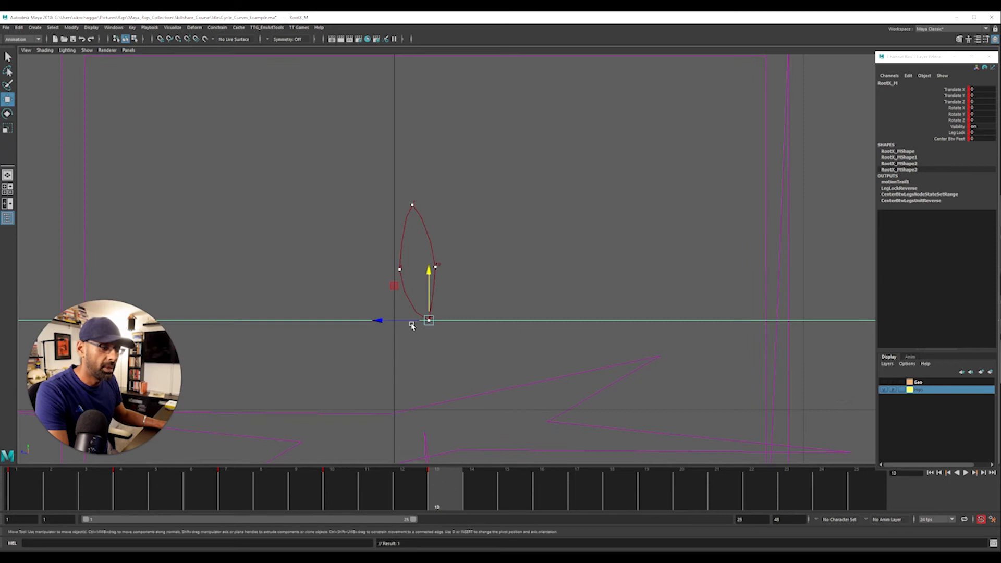
pyautogui.moveTo(400, 320); pyautogui.dragTo(389, 320)
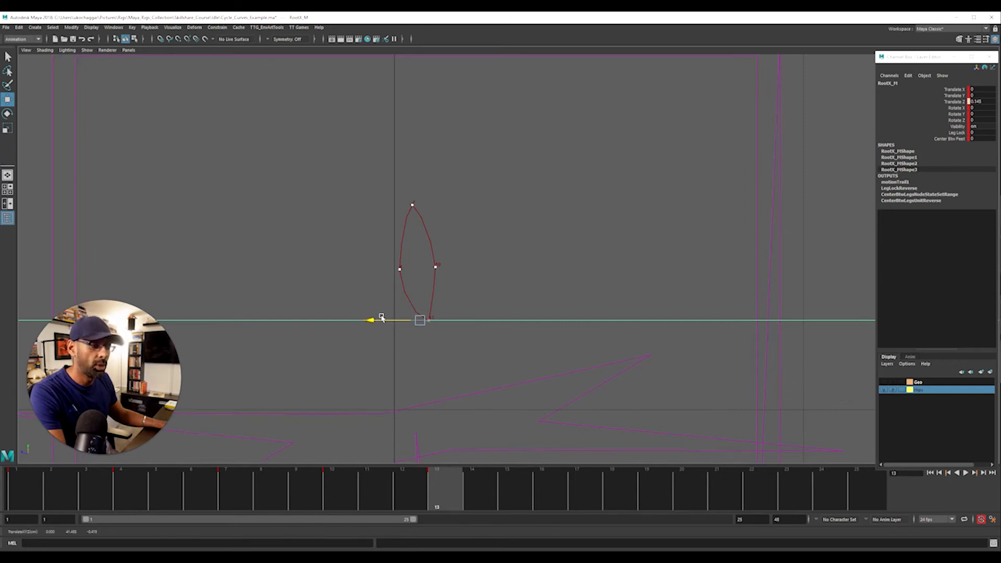
pyautogui.moveTo(375, 319); pyautogui.dragTo(367, 323)
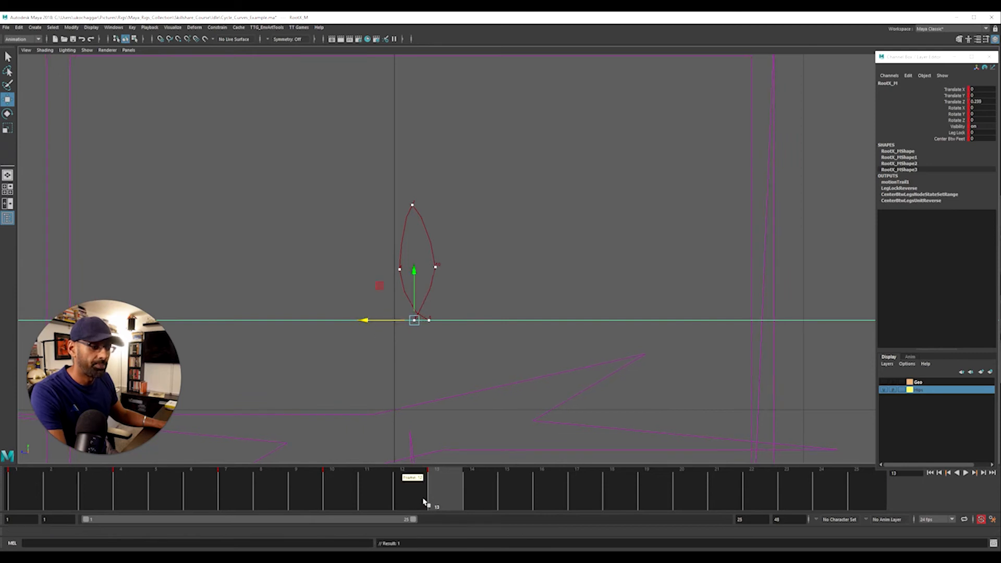
pyautogui.moveTo(433, 494); pyautogui.dragTo(123, 507)
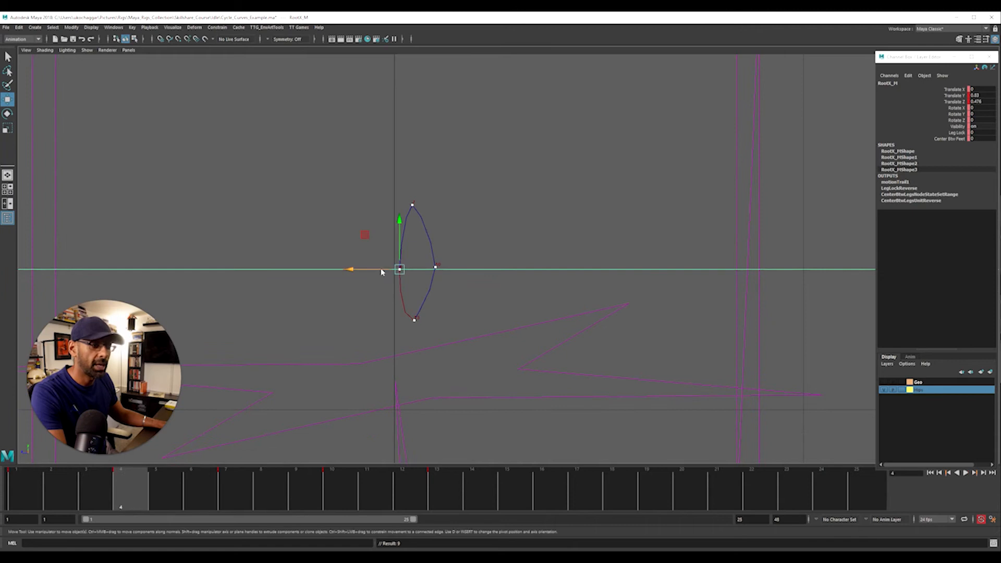
# Shift RootX_M slightly up and forward at frames 4, 7 and 10 to shape the trail into a smooth vertical oval
pyautogui.moveTo(396, 244); pyautogui.dragTo(375, 254)
pyautogui.click(245, 485)
pyautogui.moveTo(416, 188); pyautogui.dragTo(390, 188)
pyautogui.moveTo(274, 503); pyautogui.dragTo(331, 505)
pyautogui.moveTo(436, 257); pyautogui.dragTo(406, 257)
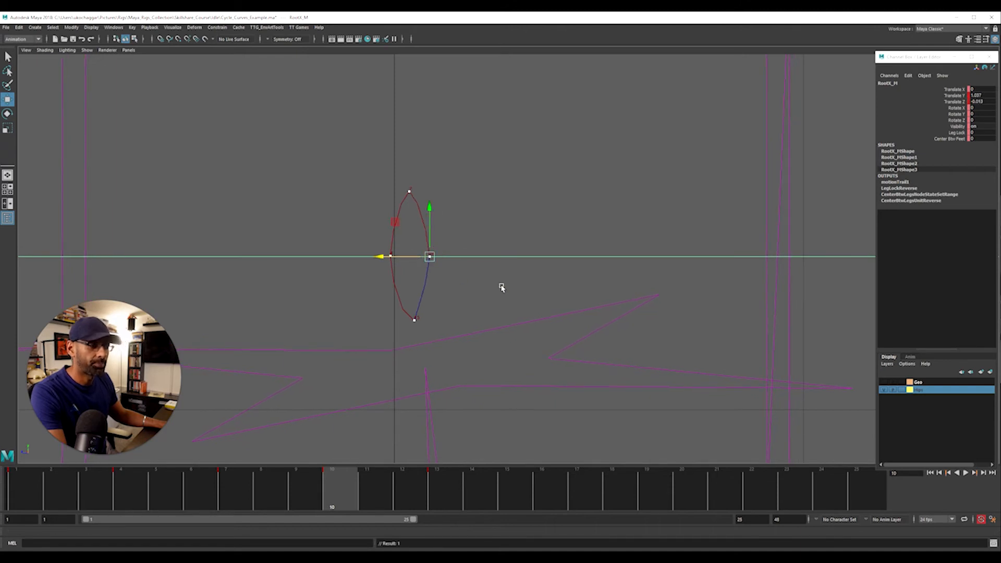
# Deselect the control and examine the oval motion trail in the shaded perspective view
pyautogui.click(550, 202)
pyautogui.press('space')
pyautogui.press('space')
pyautogui.keyDown('alt'); pyautogui.moveTo(683, 172); pyautogui.dragTo(594, 216); pyautogui.keyUp('alt')
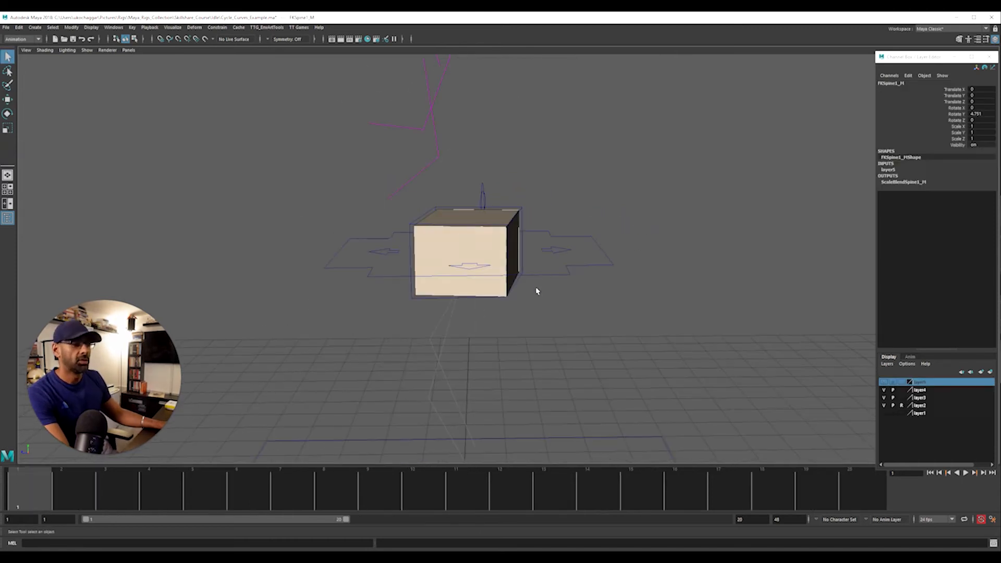
pyautogui.keyDown('alt'); pyautogui.moveTo(536, 291); pyautogui.dragTo(581, 337); pyautogui.keyUp('alt')
# Set Translate X, Y, Z and Rotate X of RootX_M to 0 and frame the shaded hip box in the side view
pyautogui.click(981, 90)
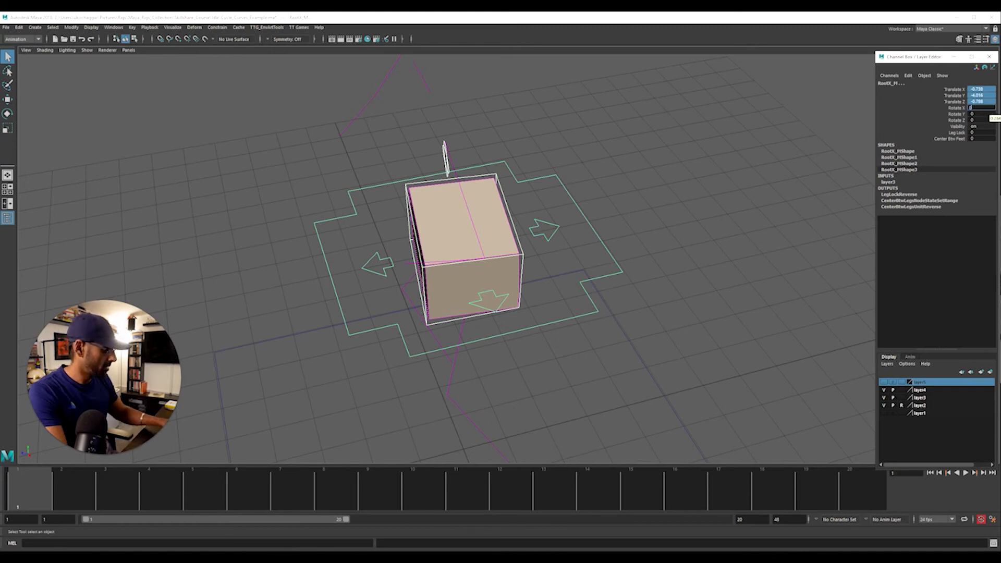
pyautogui.press('Return')
pyautogui.keyDown('alt'); pyautogui.moveTo(695, 335); pyautogui.dragTo(697, 268); pyautogui.keyUp('alt')
pyautogui.press('space')
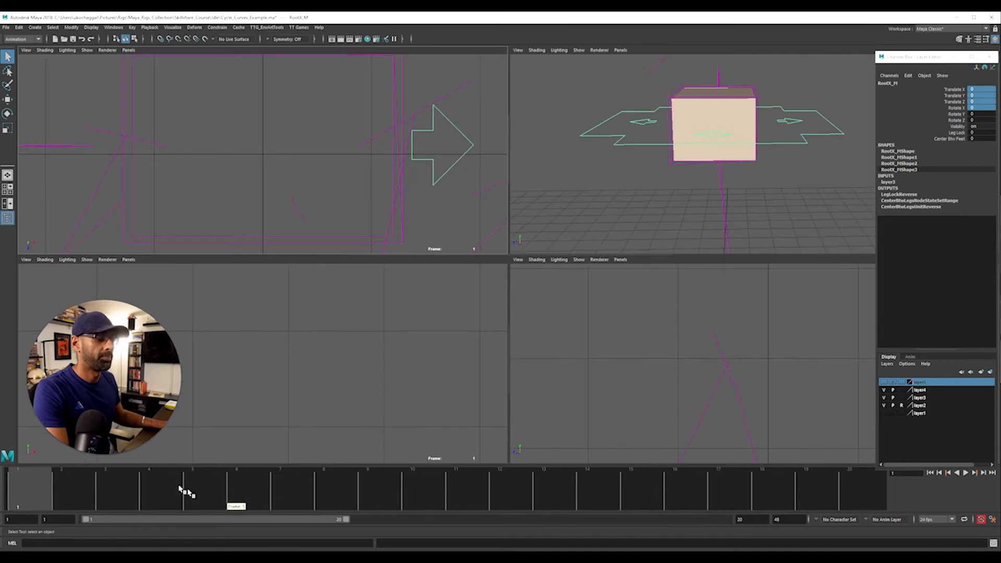
pyautogui.press('space')
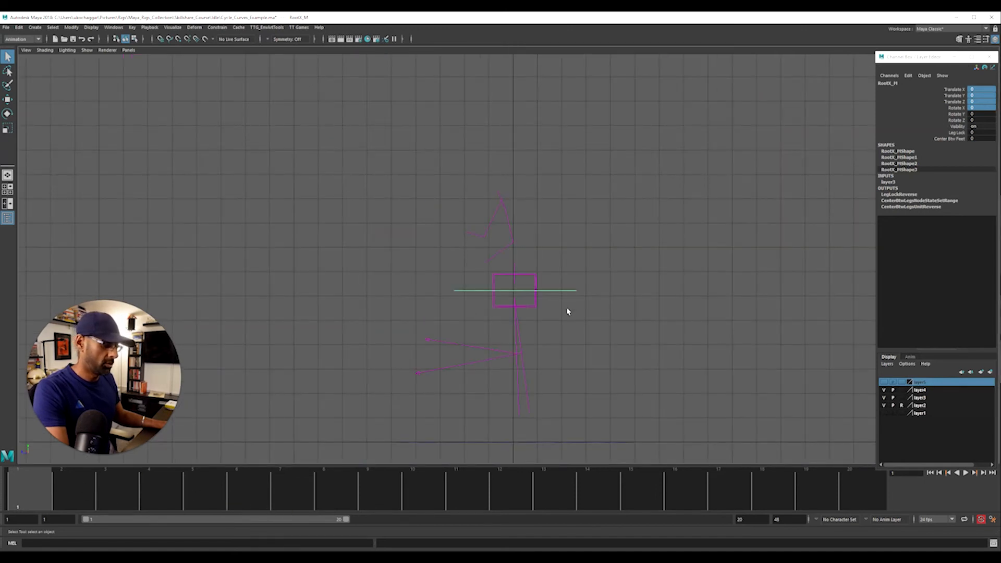
pyautogui.press('5')
pyautogui.moveTo(565, 301)
pyautogui.keyDown('alt'); pyautogui.mouseDown(button='right')
pyautogui.moveTo(662, 318)
pyautogui.moveTo(715, 255)
pyautogui.mouseUp(button='right'); pyautogui.keyUp('alt')
# Key RootX_M at frame 1, then pose it along a raised arc at frames 5, 8 and 11
pyautogui.press('s')
pyautogui.click(203, 491)
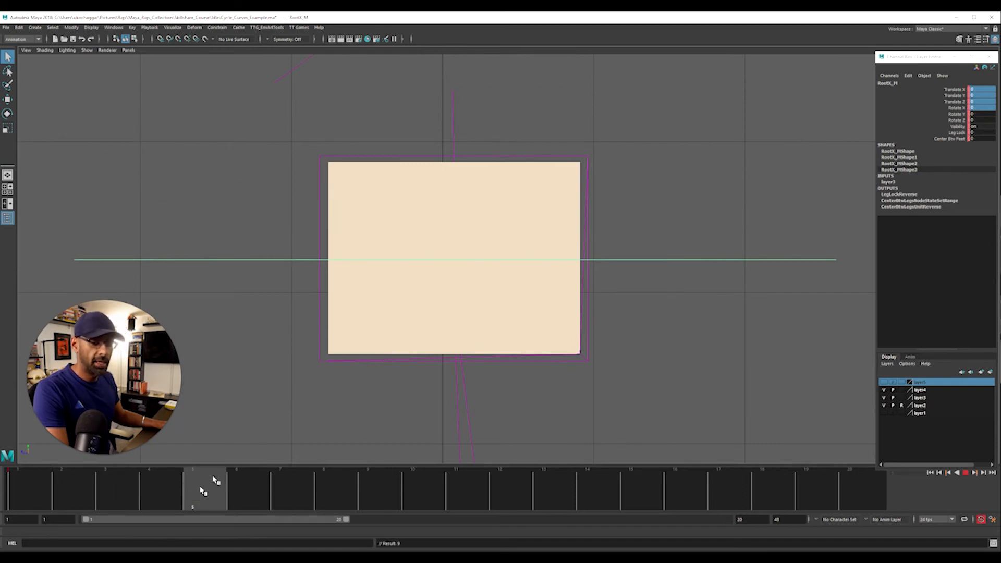
pyautogui.press('w')
pyautogui.moveTo(427, 260); pyautogui.dragTo(418, 208)
pyautogui.click(337, 484)
pyautogui.click(480, 492)
pyautogui.moveTo(464, 183); pyautogui.dragTo(464, 209)
# Copy the frame 1 key as a closing pose, space all RootX_M keys at frames 1, 5, 9, 13 and 17, and end playback at 17
pyautogui.click(20, 504)
pyautogui.moveTo(11, 505); pyautogui.dragTo(629, 508)
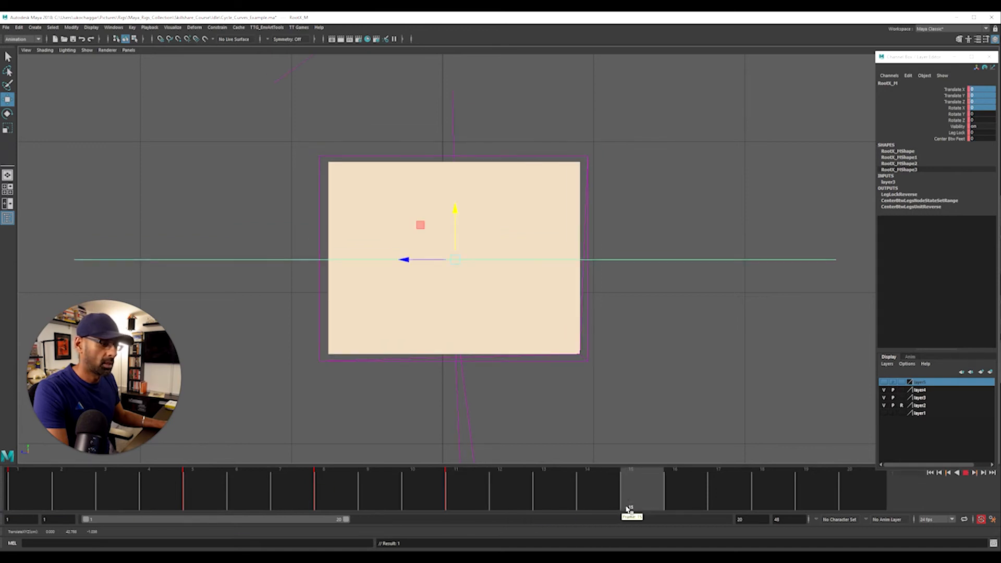
pyautogui.keyDown('shift'); pyautogui.moveTo(273, 494); pyautogui.dragTo(613, 495); pyautogui.keyUp('shift')
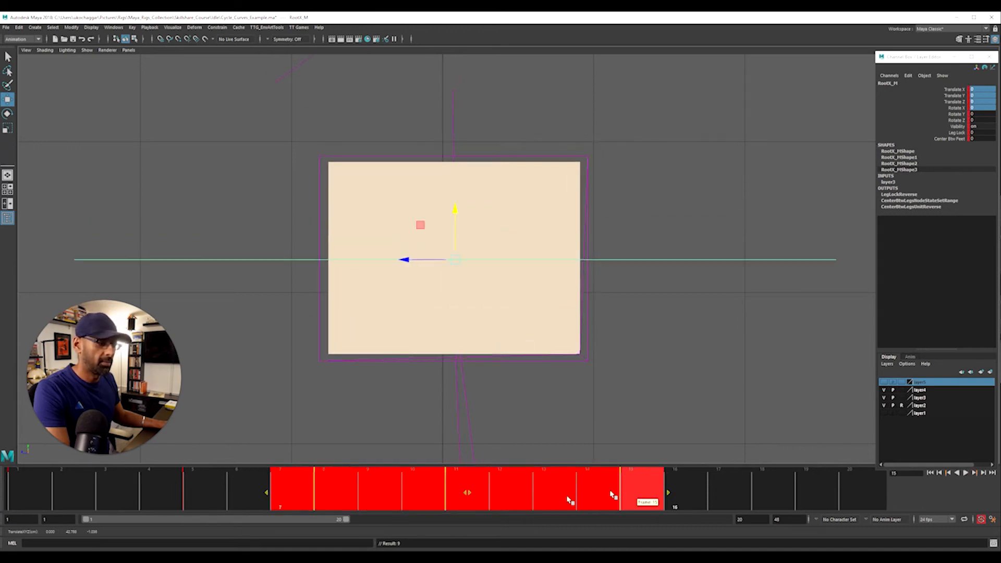
pyautogui.moveTo(471, 495); pyautogui.dragTo(501, 494)
pyautogui.keyDown('shift'); pyautogui.moveTo(500, 494); pyautogui.dragTo(623, 500); pyautogui.keyUp('shift')
pyautogui.moveTo(488, 497); pyautogui.dragTo(701, 520)
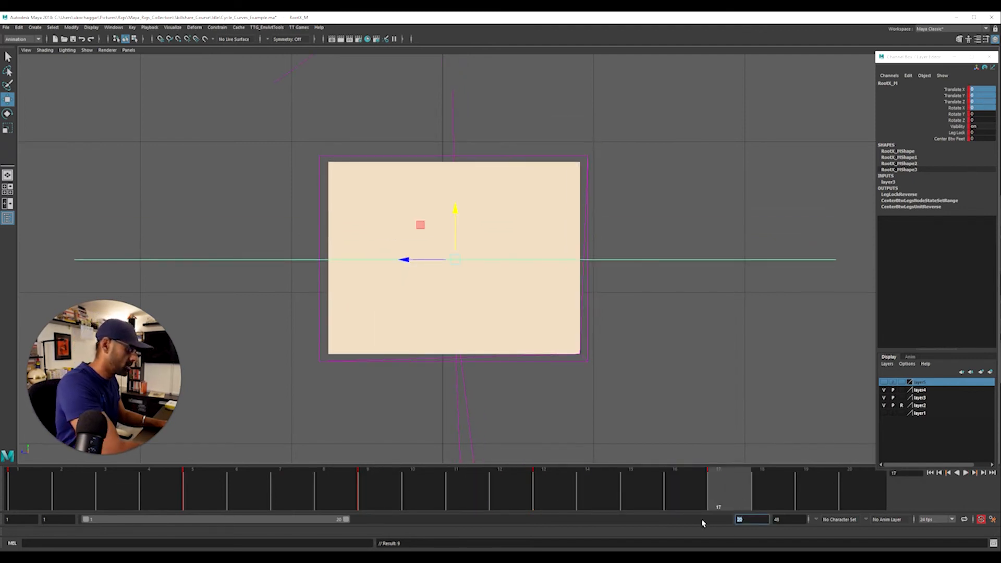
pyautogui.press('Return')
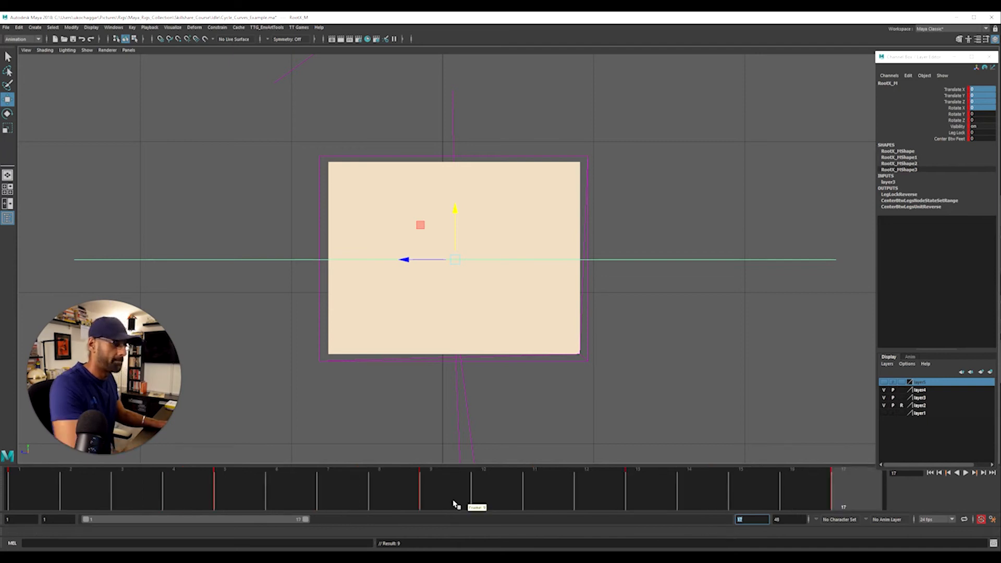
# Create an editable motion trail for RootX_M from frame 1 and frame it closely over the hip box
pyautogui.moveTo(455, 501); pyautogui.dragTo(32, 493)
pyautogui.click(173, 27)
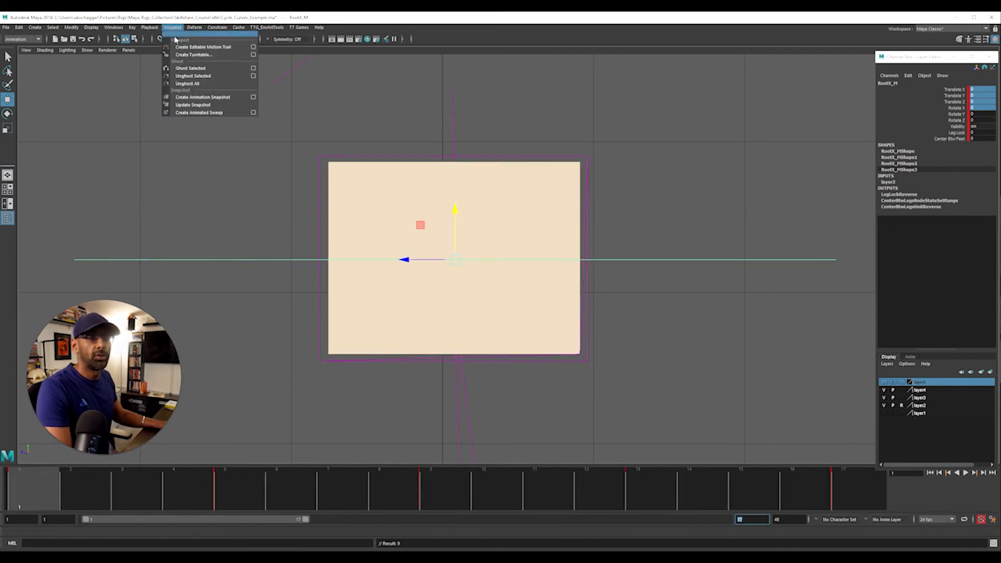
pyautogui.click(198, 52)
pyautogui.keyDown('alt'); pyautogui.moveTo(269, 280); pyautogui.dragTo(542, 282, button='right'); pyautogui.keyUp('alt')
pyautogui.keyDown('alt'); pyautogui.moveTo(543, 282); pyautogui.dragTo(610, 305, button='middle'); pyautogui.keyUp('alt')
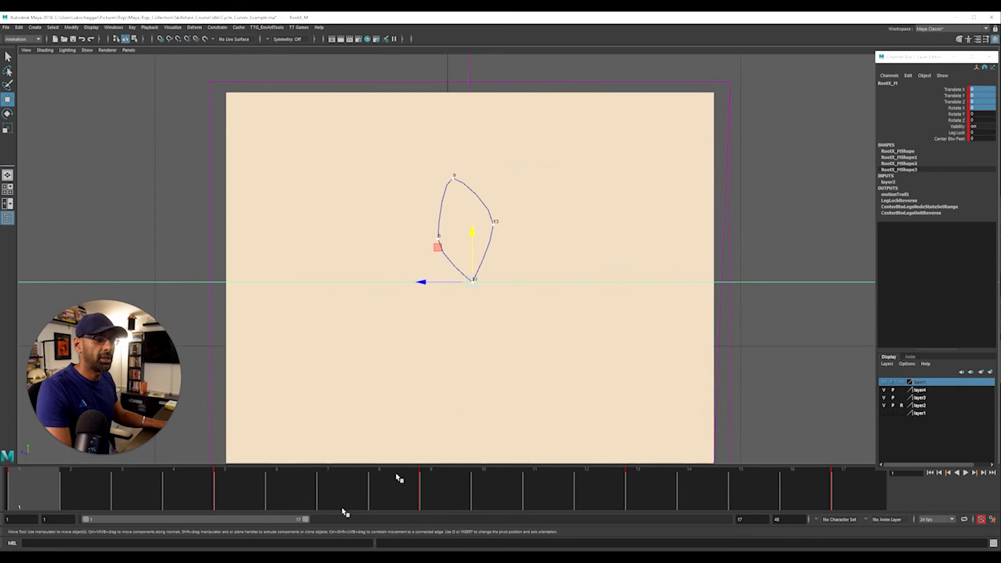
# Reposition RootX_M at frame 5 (Y about 1.2, Z 0.7), frame 9 (Y 2.4, Z 0.15) and frame 13 (Y 1.2, Z -0.5)
pyautogui.moveTo(85, 495); pyautogui.dragTo(198, 506)
pyautogui.moveTo(429, 220); pyautogui.dragTo(440, 193)
pyautogui.moveTo(410, 233); pyautogui.dragTo(414, 235)
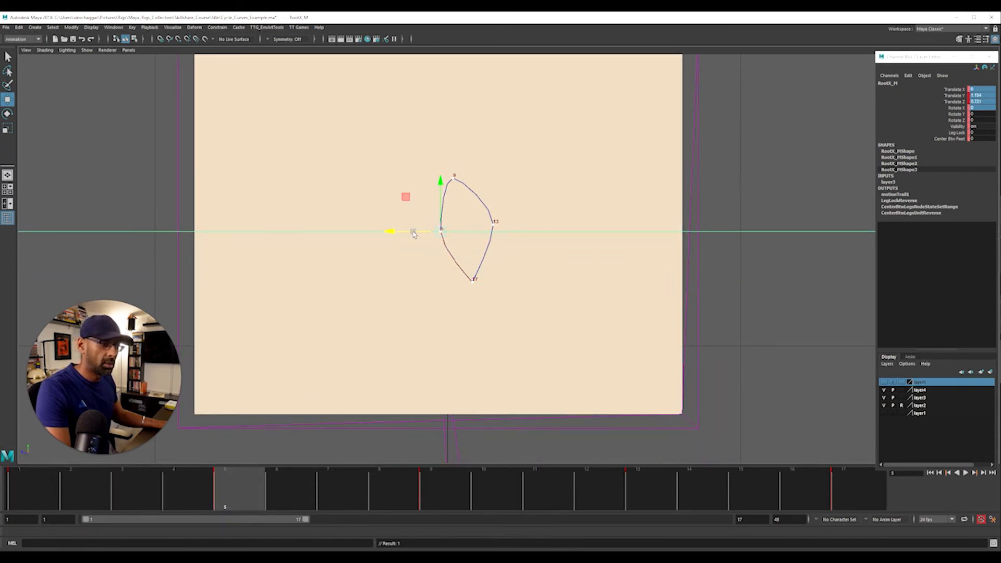
pyautogui.click(434, 497)
pyautogui.moveTo(418, 180); pyautogui.dragTo(432, 184)
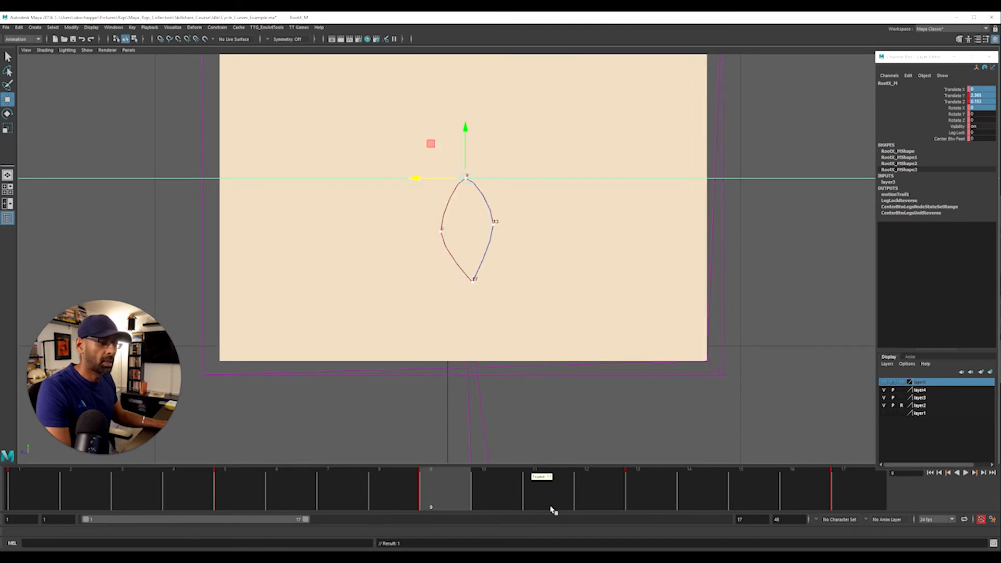
pyautogui.click(635, 495)
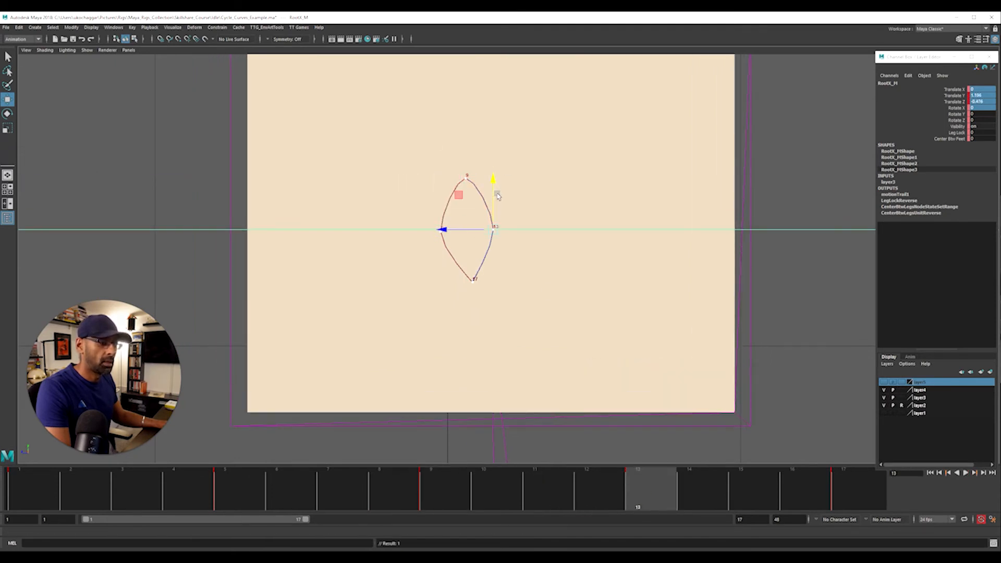
pyautogui.click(873, 497)
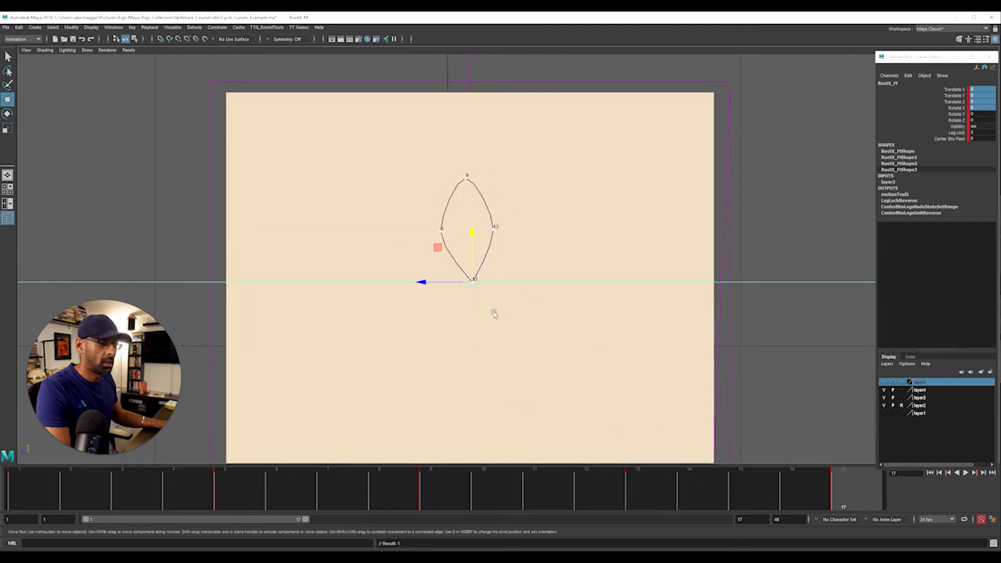
# Pull RootX_M inward and slightly up at frame 5, and raise it slightly at frame 13 to balance the trail's sides
pyautogui.click(225, 496)
pyautogui.moveTo(391, 231); pyautogui.dragTo(397, 232)
pyautogui.moveTo(447, 207); pyautogui.dragTo(495, 183)
pyautogui.click(637, 500)
# Shift RootX_M forward at frame 1 to a Translate Z of about 0.19 and key the same pose at frame 17
pyautogui.moveTo(592, 486); pyautogui.dragTo(37, 477)
pyautogui.moveTo(421, 283); pyautogui.dragTo(421, 286)
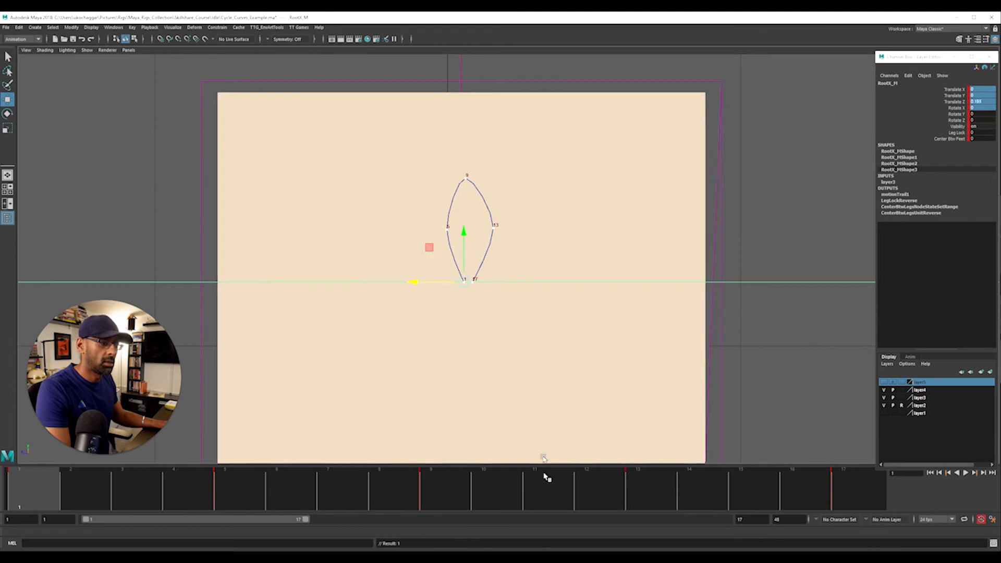
pyautogui.hotkey('alt', 'v')
pyautogui.moveTo(751, 511); pyautogui.dragTo(855, 506, button='middle')
pyautogui.press('s')
# Pull RootX_M inward at frame 13 to a Translate Z of about -0.26 and deselect the control
pyautogui.moveTo(703, 495)
pyautogui.mouseDown()
pyautogui.moveTo(439, 489)
pyautogui.moveTo(631, 494)
pyautogui.mouseUp()
pyautogui.moveTo(475, 229); pyautogui.dragTo(441, 232)
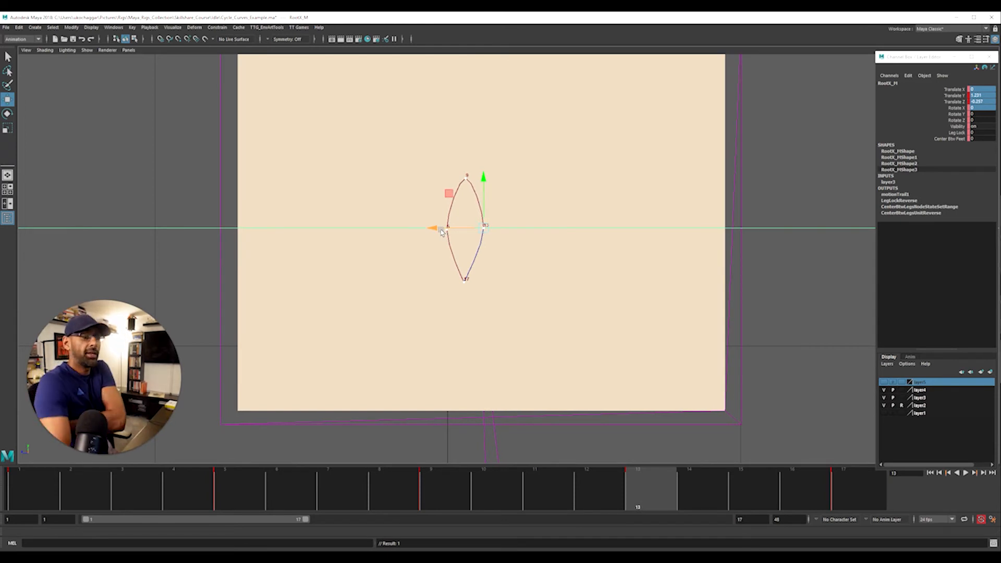
pyautogui.click(542, 253)
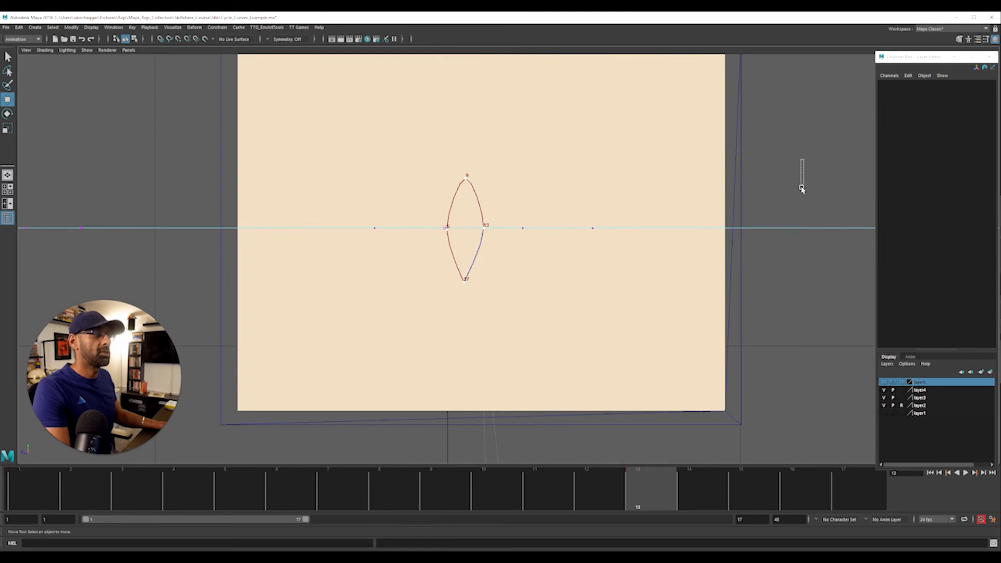
# Play back the hip cycle in the perspective view and examine the motion from several angles
pyautogui.press('space')
pyautogui.press('space')
pyautogui.keyDown('alt'); pyautogui.moveTo(734, 190); pyautogui.dragTo(517, 242); pyautogui.keyUp('alt')
pyautogui.keyDown('alt'); pyautogui.moveTo(516, 241); pyautogui.dragTo(382, 254, button='right'); pyautogui.keyUp('alt')
pyautogui.hotkey('alt', 'v')
pyautogui.keyDown('alt'); pyautogui.moveTo(493, 300); pyautogui.dragTo(453, 308); pyautogui.keyUp('alt')
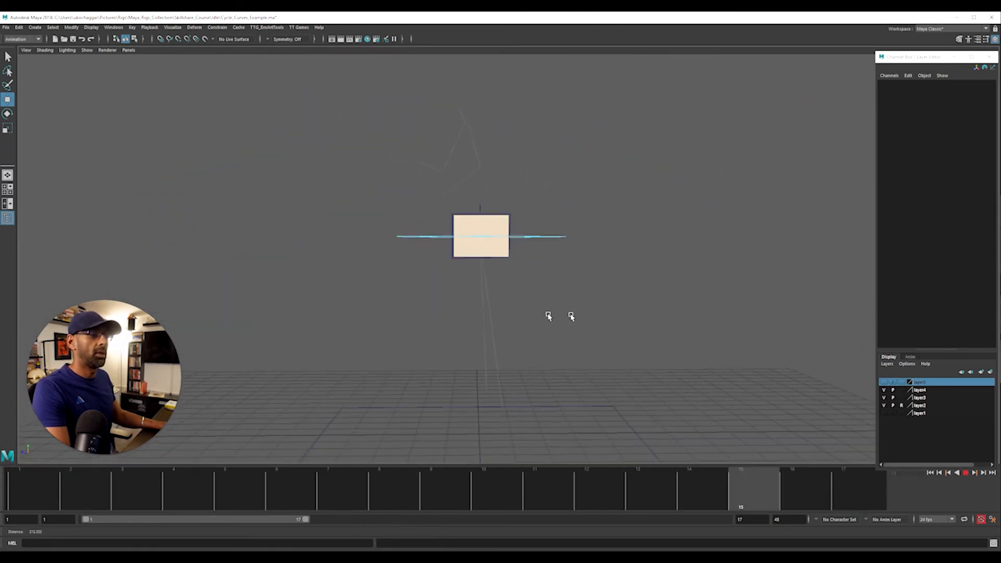
pyautogui.keyDown('alt'); pyautogui.moveTo(549, 316); pyautogui.dragTo(580, 323, button='right'); pyautogui.keyUp('alt')
pyautogui.hotkey('alt', 'v')
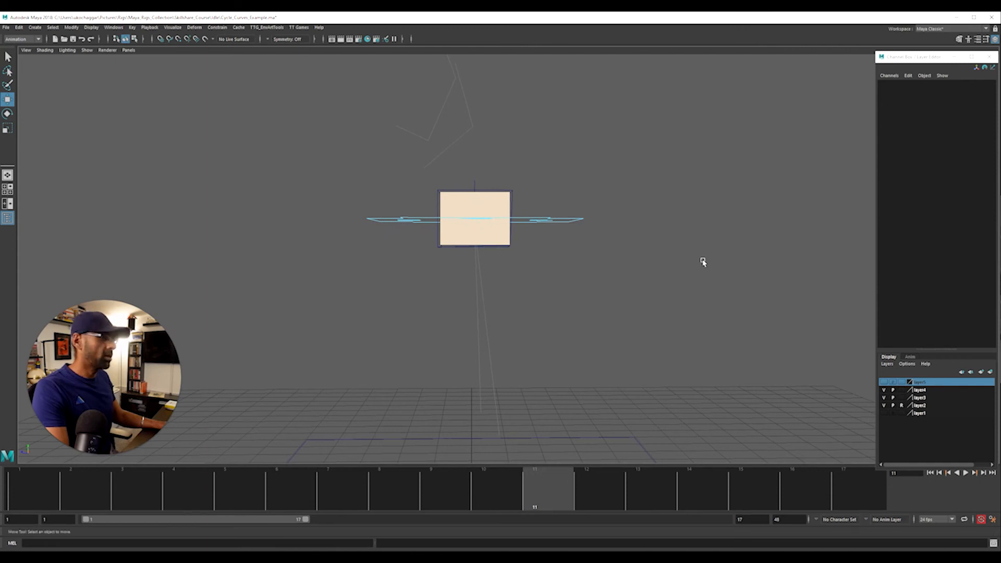
pyautogui.keyDown('alt'); pyautogui.moveTo(570, 255); pyautogui.dragTo(584, 265); pyautogui.keyUp('alt')
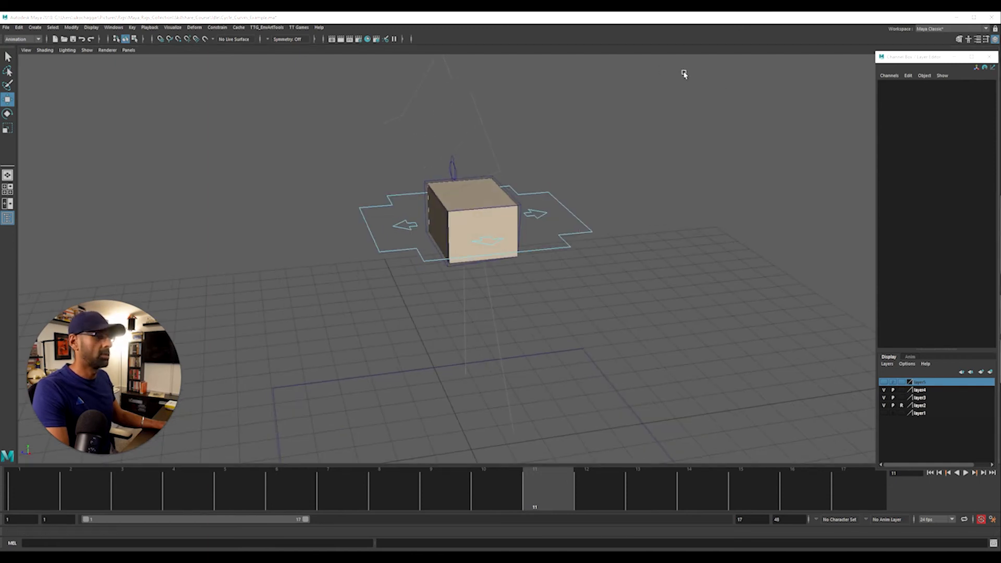
pyautogui.moveTo(555, 241); pyautogui.dragTo(579, 230, button='right')
pyautogui.moveTo(581, 202); pyautogui.dragTo(611, 245)
# In the Graph Editor, cycle the Translate Y curve of RootX_M beyond its ends and delete its keys at frames 5 and 13
pyautogui.moveTo(1000, 78); pyautogui.dragTo(260, 81)
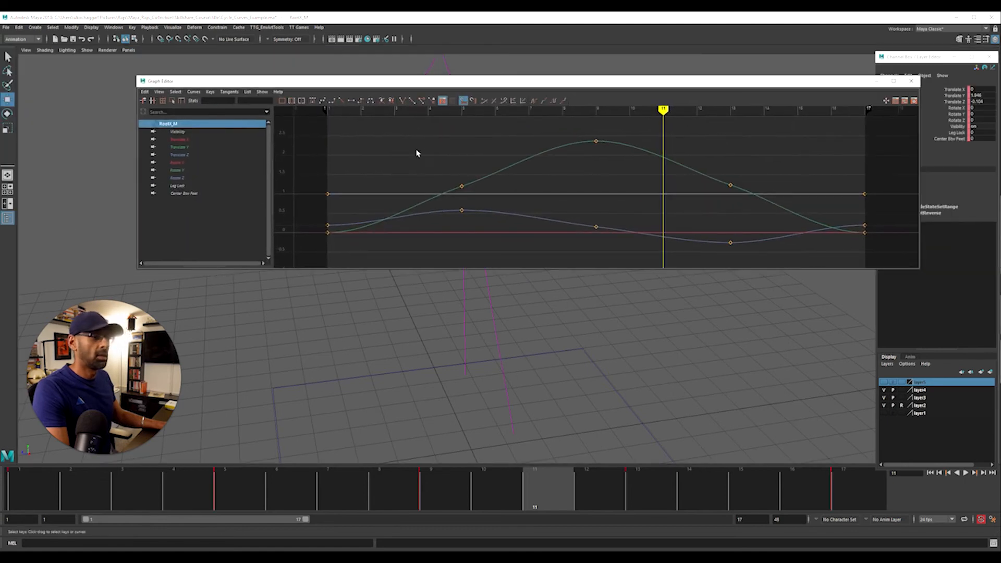
pyautogui.click(219, 148)
pyautogui.press('f')
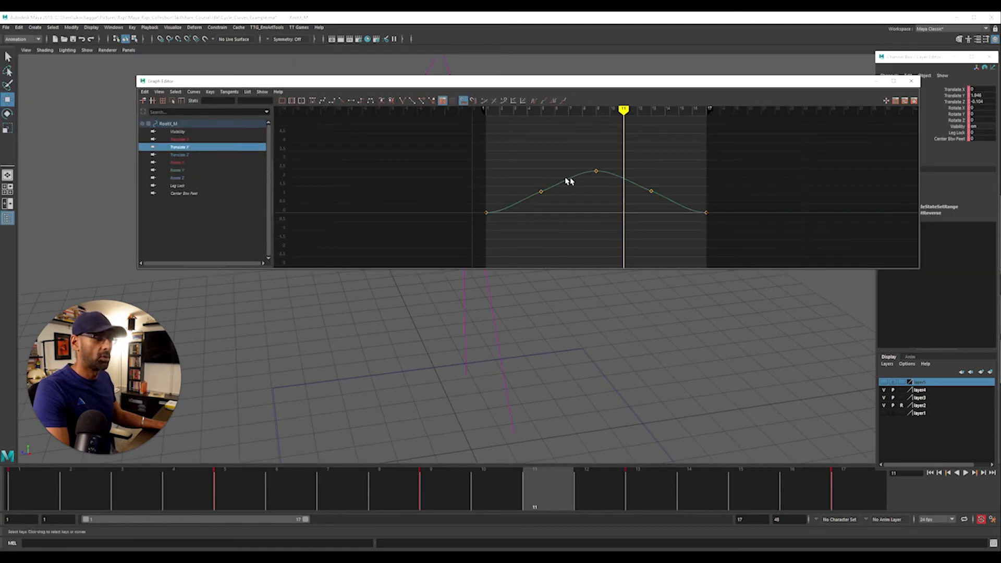
pyautogui.press('f')
pyautogui.scroll(-3, 678, 175)
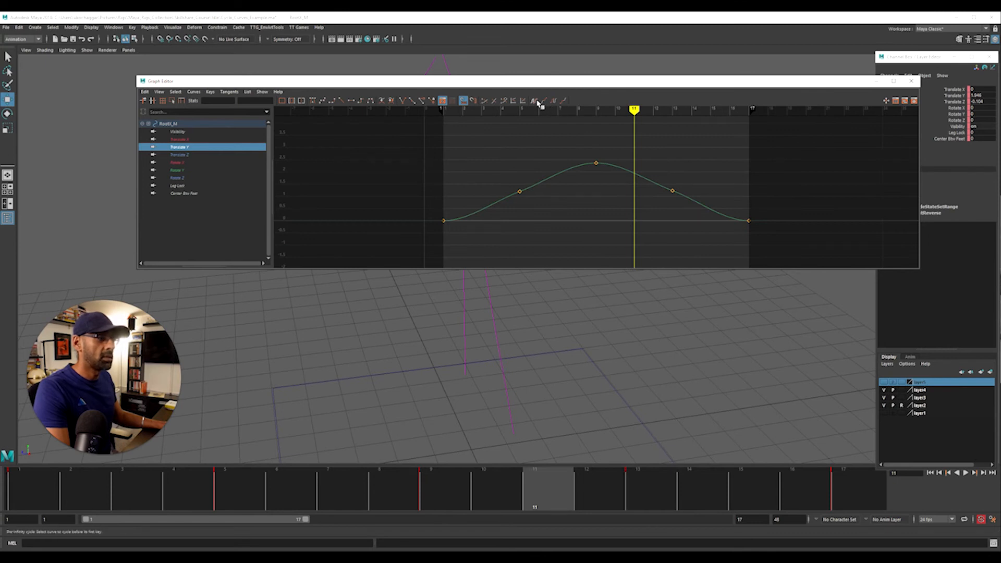
pyautogui.moveTo(654, 172); pyautogui.dragTo(679, 205)
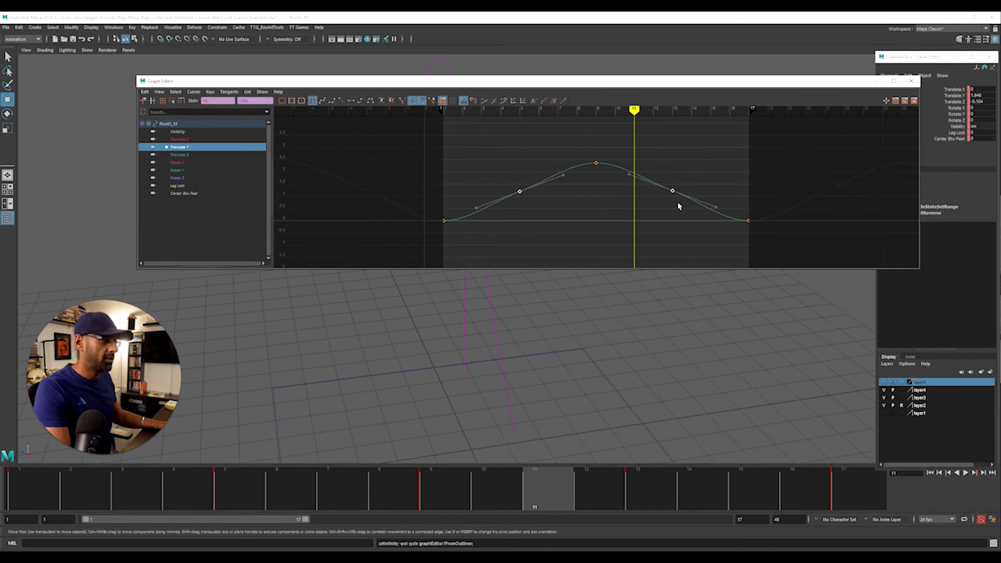
pyautogui.press('Delete')
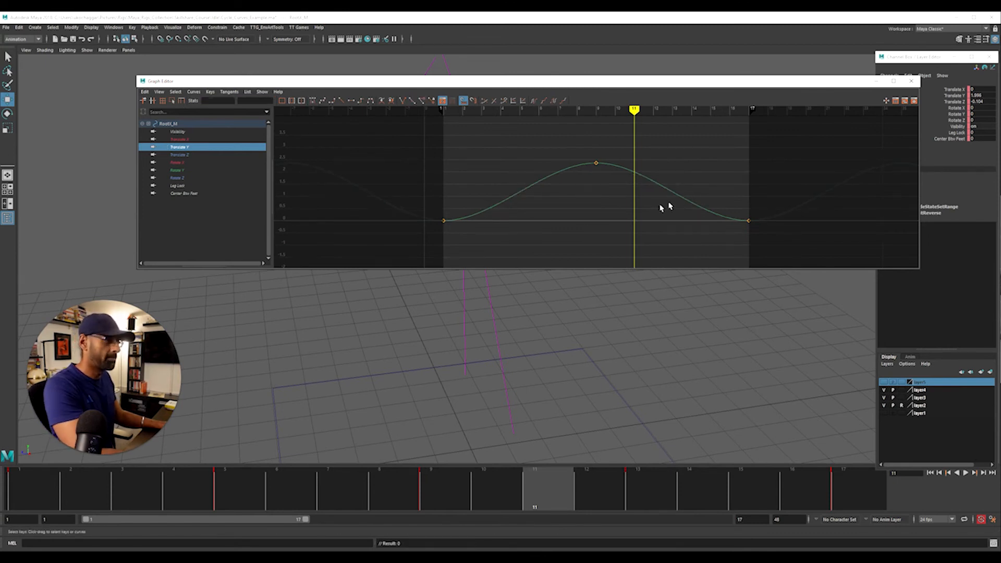
# Delete the frame 9 key on the Translate Z curve, cycle the curve beyond its ends and smooth the tangents at frames 1 and 17
pyautogui.click(180, 155)
pyautogui.press('f')
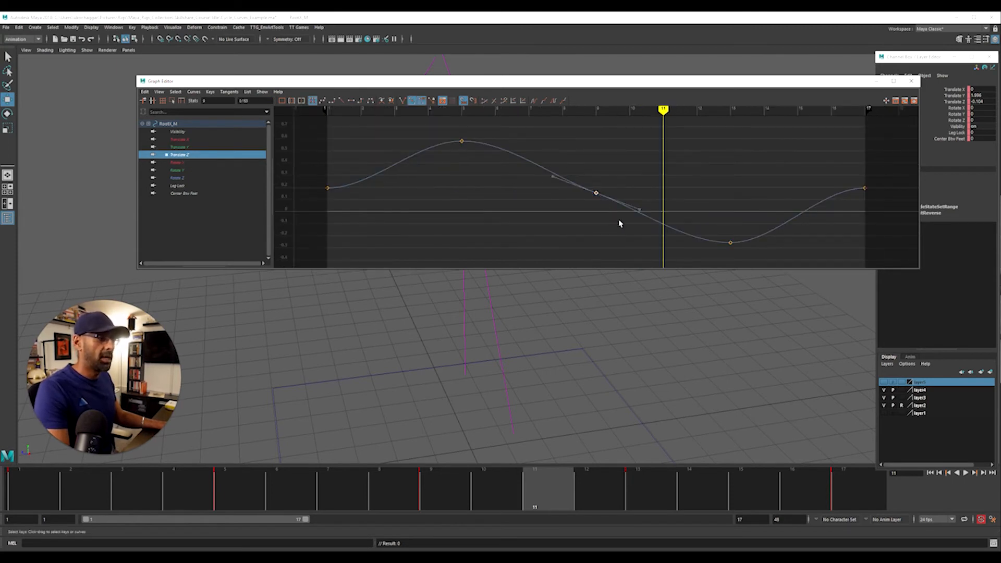
pyautogui.keyDown('alt'); pyautogui.moveTo(675, 162); pyautogui.dragTo(548, 112, button='right'); pyautogui.keyUp('alt')
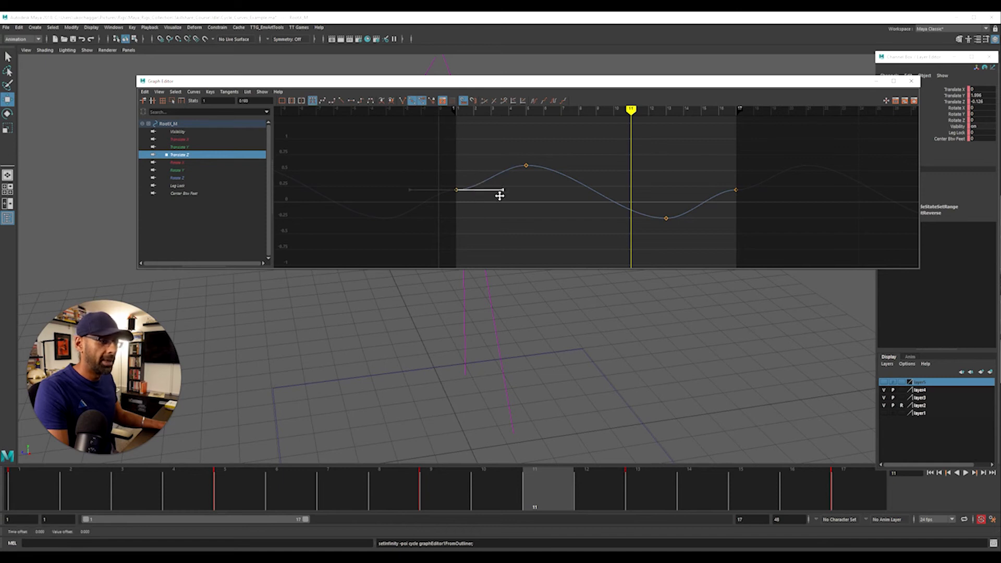
pyautogui.moveTo(744, 223); pyautogui.dragTo(744, 223)
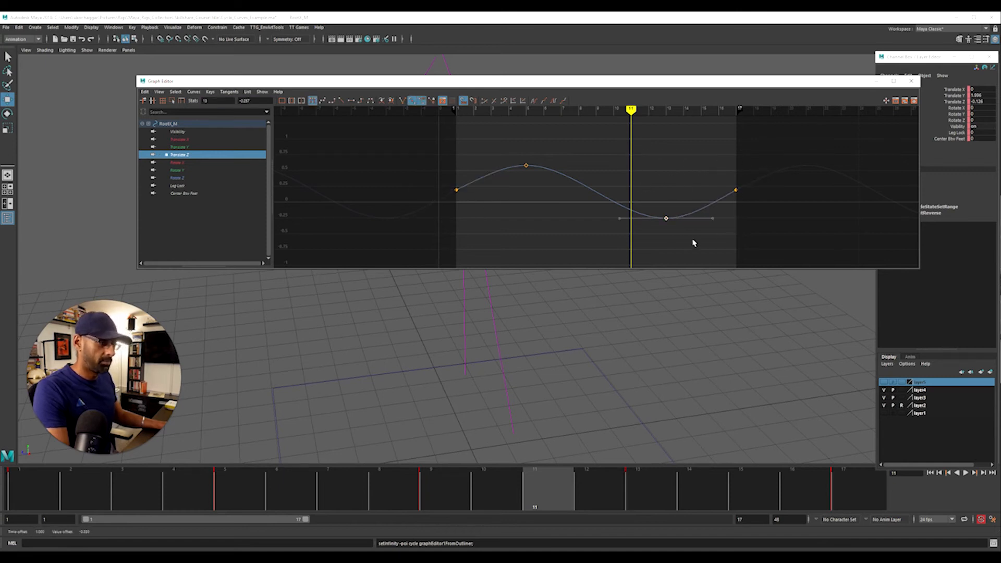
pyautogui.moveTo(731, 82); pyautogui.dragTo(1000, 83)
# Create a new editable motion trail for RootX_M and examine the resulting oval in the side view during playback
pyautogui.keyDown('alt'); pyautogui.moveTo(503, 388); pyautogui.dragTo(461, 341); pyautogui.keyUp('alt')
pyautogui.keyDown('alt'); pyautogui.moveTo(462, 341); pyautogui.dragTo(581, 349, button='right'); pyautogui.keyUp('alt')
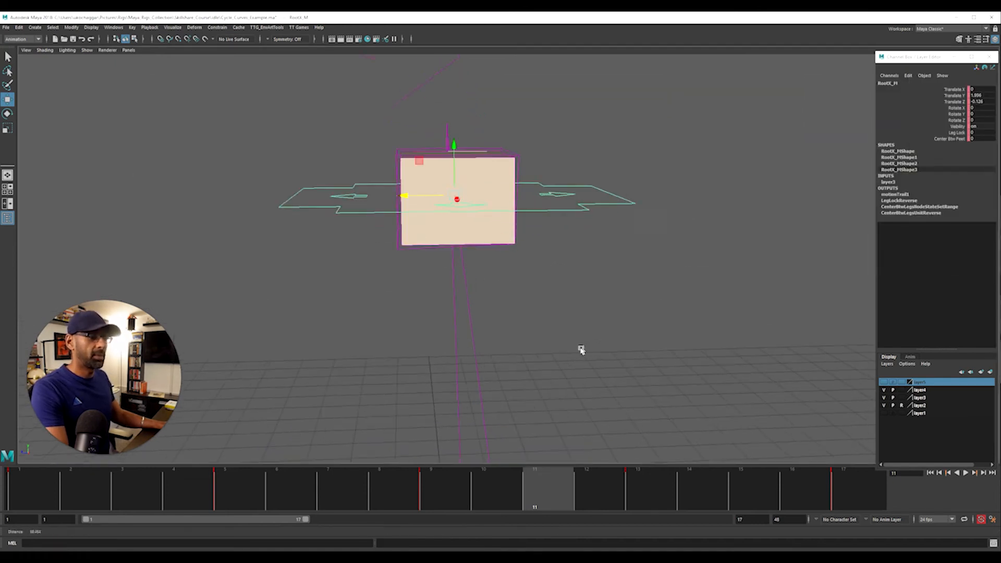
pyautogui.hotkey('alt', 'v')
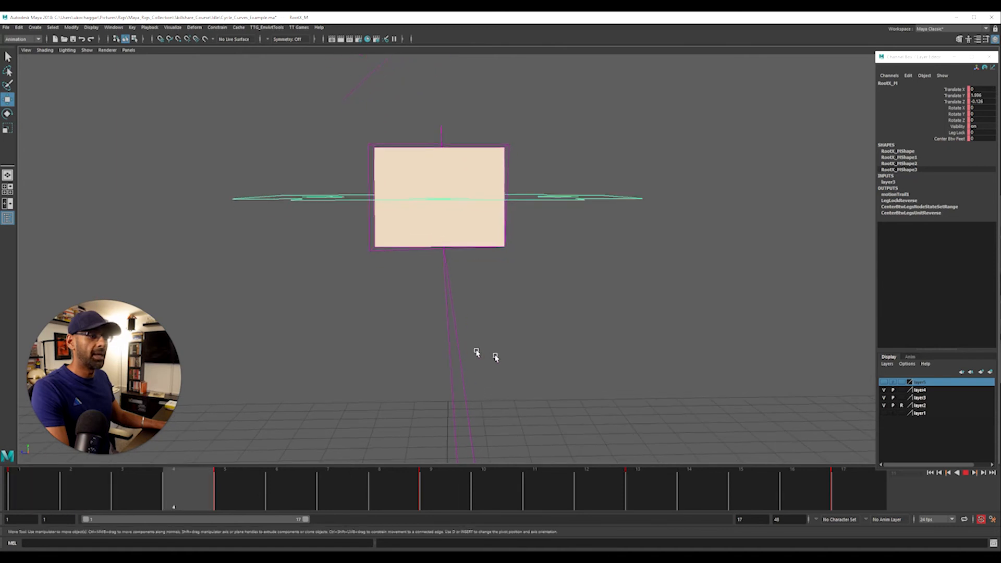
pyautogui.click(172, 27)
pyautogui.click(197, 45)
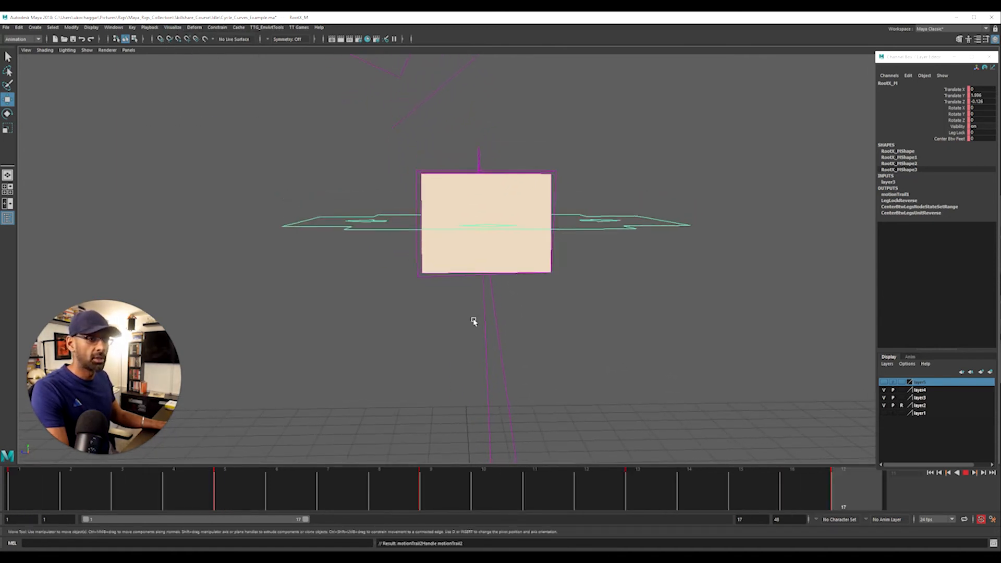
pyautogui.press('f')
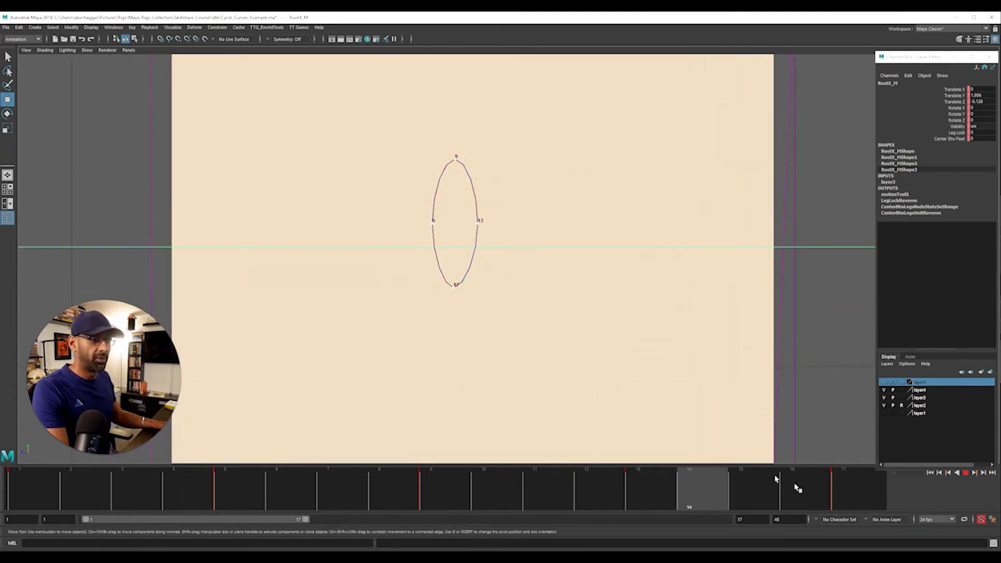
pyautogui.keyDown('alt'); pyautogui.moveTo(619, 252); pyautogui.dragTo(614, 169, button='right'); pyautogui.keyUp('alt')
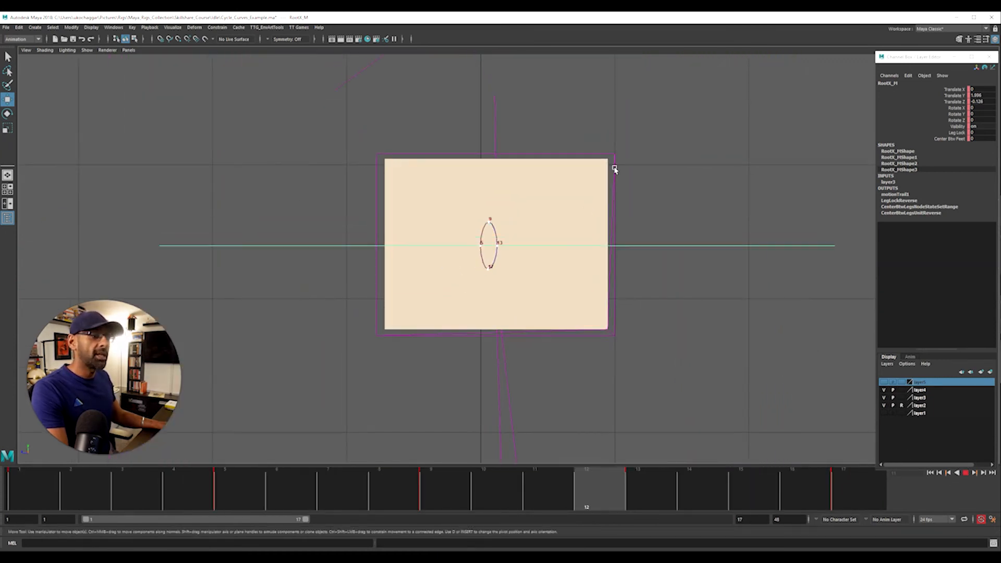
# Preview the cycle on the full fighter body in perspective by briefly showing layer1, and hide that layer again
pyautogui.press('space')
pyautogui.press('space')
pyautogui.keyDown('alt'); pyautogui.moveTo(641, 158); pyautogui.dragTo(573, 203); pyautogui.keyUp('alt')
pyautogui.keyDown('alt'); pyautogui.moveTo(574, 203); pyautogui.dragTo(552, 157, button='right'); pyautogui.keyUp('alt')
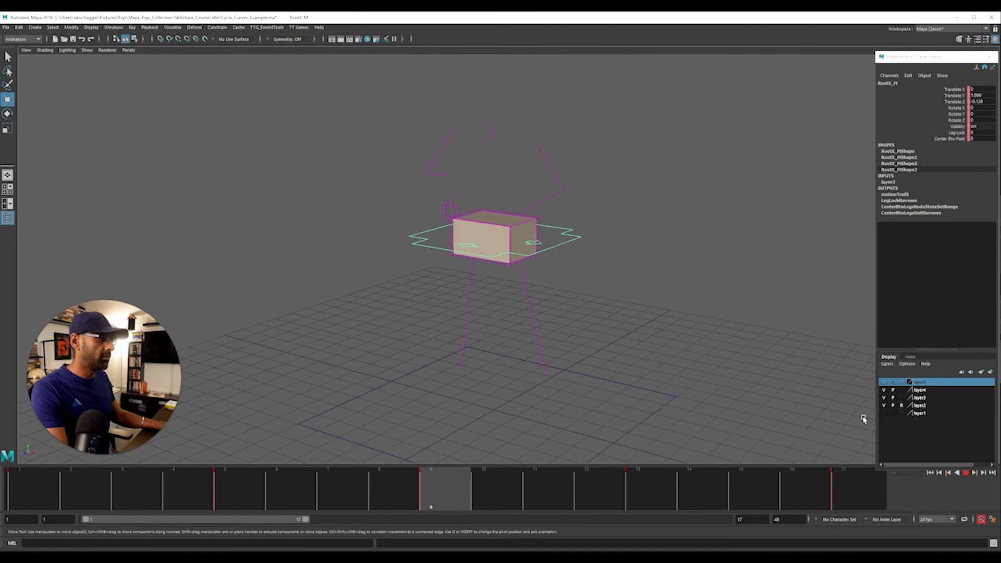
pyautogui.click(883, 413)
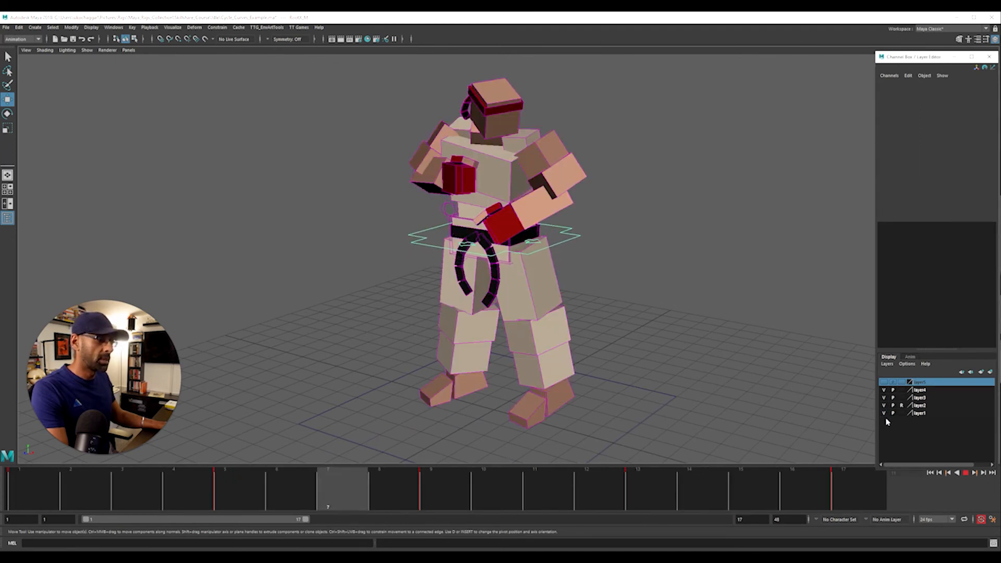
pyautogui.click(883, 413)
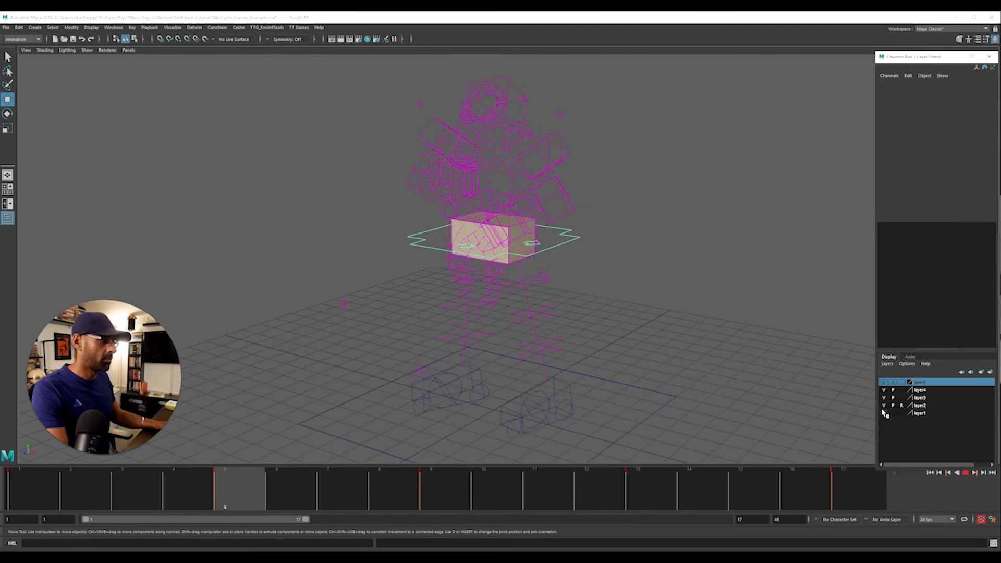
pyautogui.keyDown('alt'); pyautogui.moveTo(695, 336); pyautogui.dragTo(634, 330); pyautogui.keyUp('alt')
pyautogui.scroll(4, 618, 326)
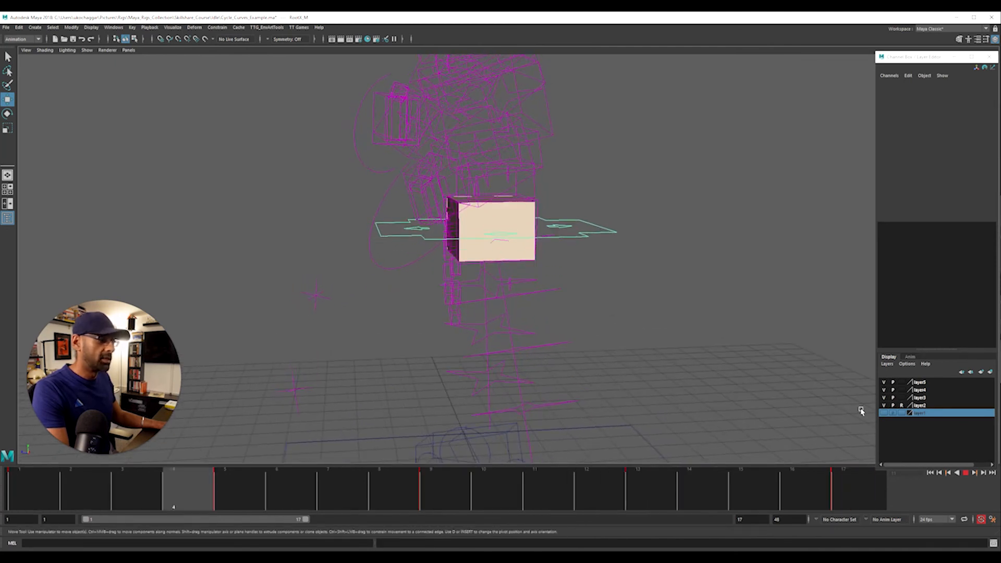
# Hide layer5 and review the looping hip box motion in the perspective view
pyautogui.click(884, 382)
pyautogui.keyDown('alt'); pyautogui.moveTo(509, 362); pyautogui.dragTo(572, 286); pyautogui.keyUp('alt')
pyautogui.click(612, 296)
pyautogui.keyDown('alt'); pyautogui.moveTo(571, 285); pyautogui.dragTo(631, 292, button='right'); pyautogui.keyUp('alt')
pyautogui.keyDown('alt'); pyautogui.moveTo(631, 292); pyautogui.dragTo(676, 289); pyautogui.keyUp('alt')
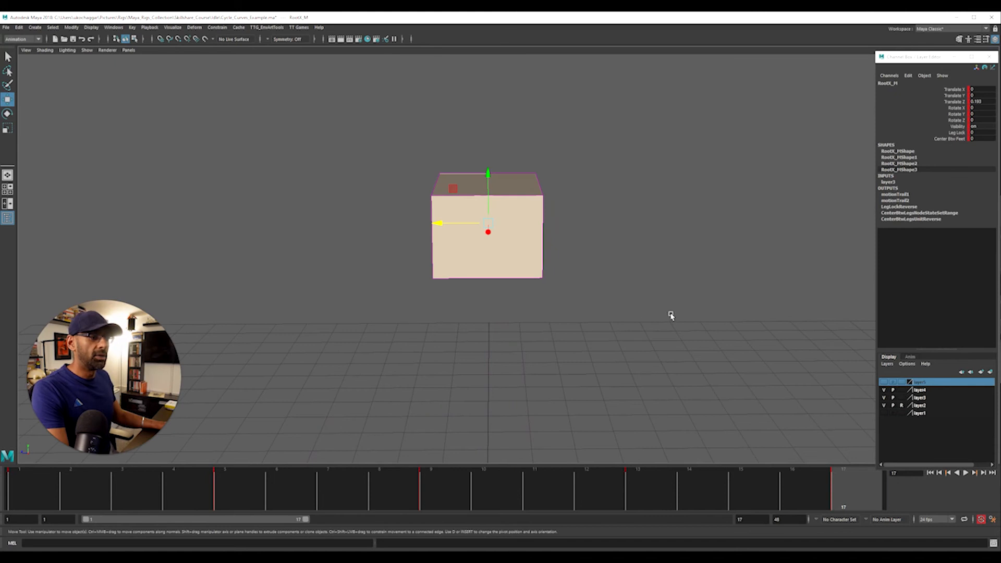
pyautogui.hotkey('alt', 'v')
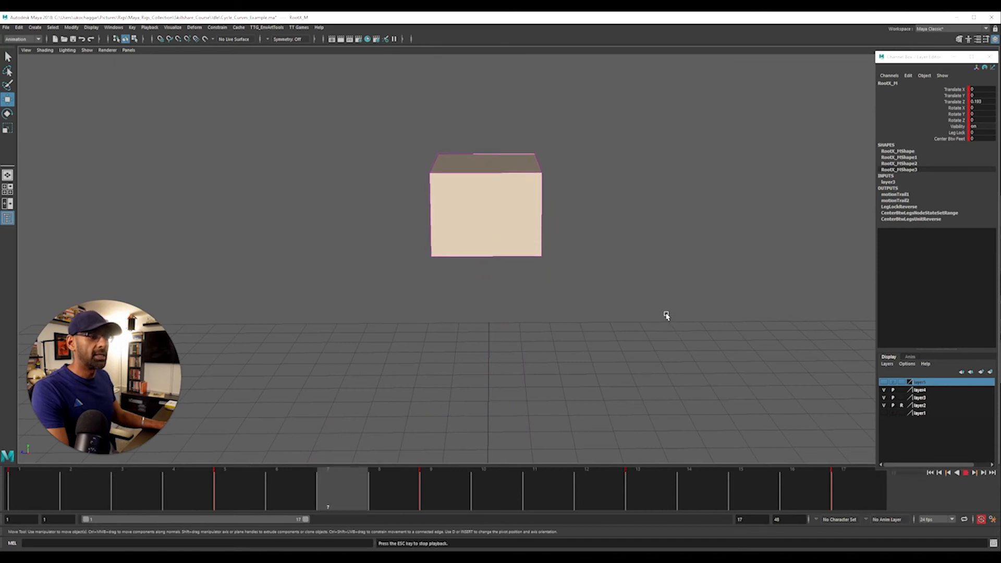
# Stop the playback, clear the selection and inspect the hip box from several angles in perspective
pyautogui.keyDown('alt'); pyautogui.moveTo(588, 322); pyautogui.dragTo(547, 323); pyautogui.keyUp('alt')
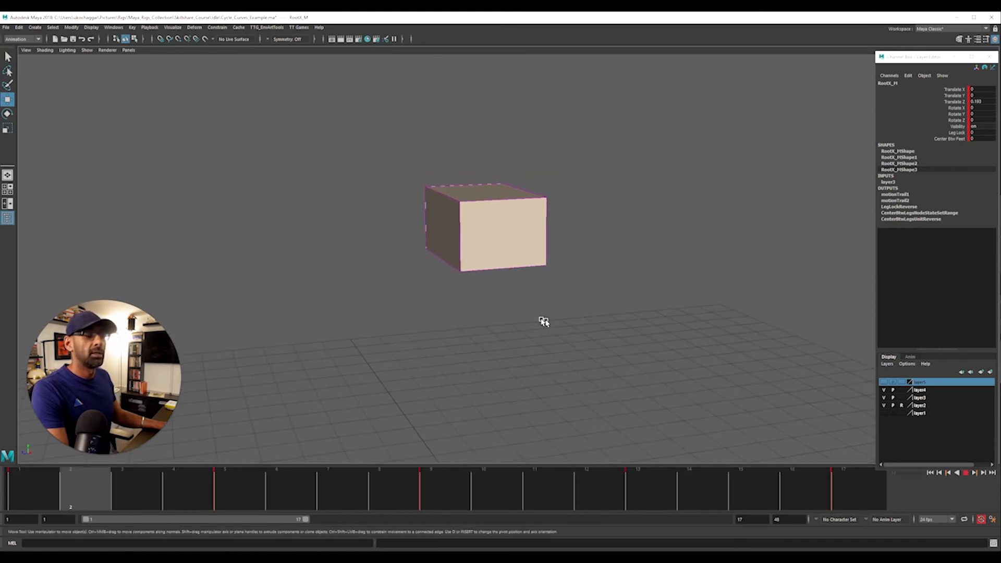
pyautogui.press('Escape')
pyautogui.keyDown('alt'); pyautogui.moveTo(586, 315); pyautogui.dragTo(613, 328); pyautogui.keyUp('alt')
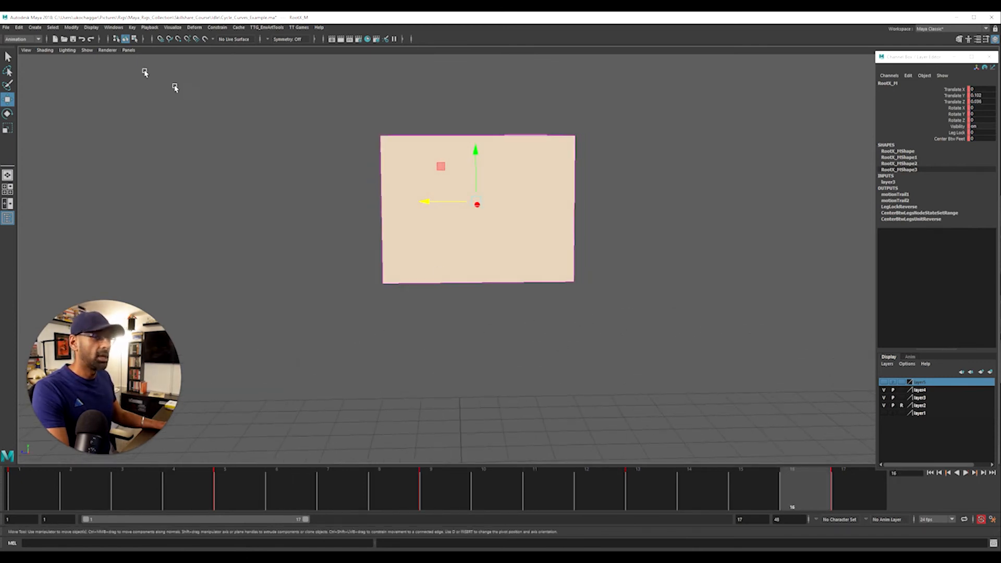
pyautogui.click(64, 51)
pyautogui.moveTo(87, 50)
pyautogui.click(187, 106)
pyautogui.keyDown('alt'); pyautogui.moveTo(324, 172); pyautogui.dragTo(148, 199); pyautogui.keyUp('alt')
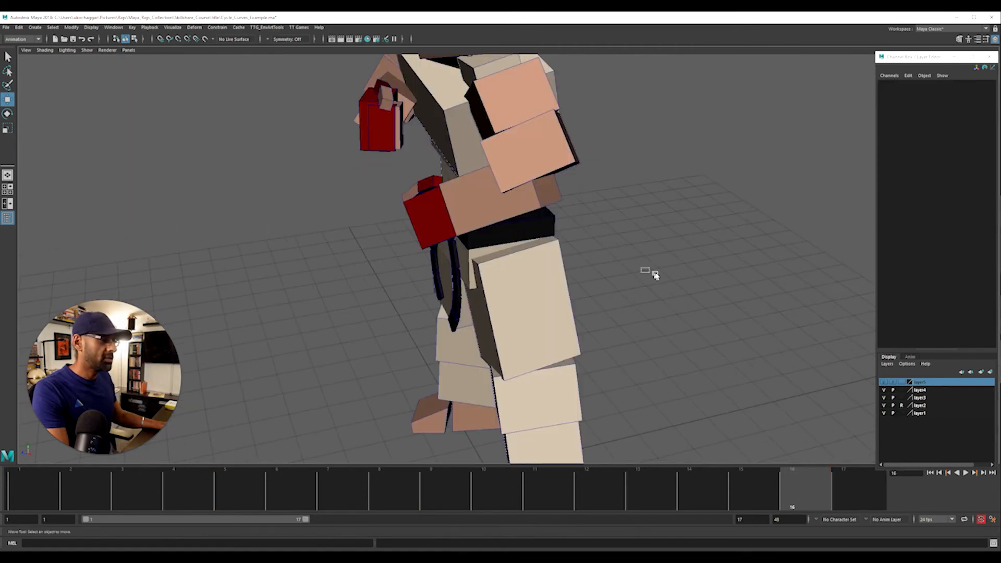
# Show layer1 and play the cycle on the full fighter body in the perspective view
pyautogui.press('f')
pyautogui.hotkey('alt', 'v')
pyautogui.keyDown('alt'); pyautogui.moveTo(434, 248); pyautogui.dragTo(617, 255, button='right'); pyautogui.keyUp('alt')
pyautogui.keyDown('alt'); pyautogui.moveTo(617, 255); pyautogui.dragTo(579, 257); pyautogui.keyUp('alt')
pyautogui.hotkey('alt', 'v')
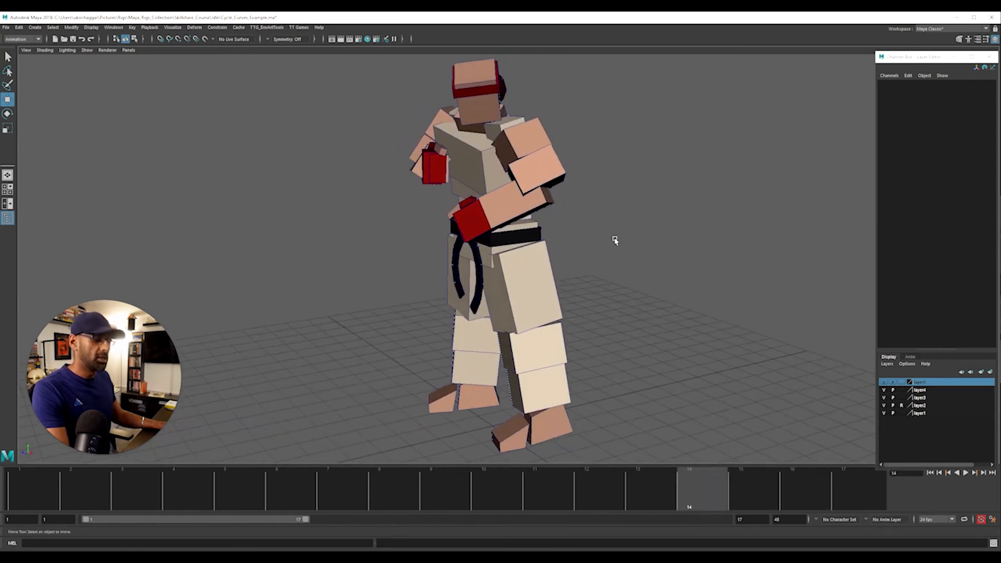
# Select the RootX_M hip control on the full body and replay the cycle before stopping it
pyautogui.press('4')
pyautogui.press('5')
pyautogui.keyDown('alt'); pyautogui.moveTo(615, 240); pyautogui.dragTo(567, 234); pyautogui.keyUp('alt')
pyautogui.click(569, 236)
pyautogui.keyDown('alt'); pyautogui.moveTo(620, 276); pyautogui.dragTo(574, 303, button='right'); pyautogui.keyUp('alt')
pyautogui.hotkey('alt', 'v')
pyautogui.press('Escape')
pyautogui.keyDown('alt'); pyautogui.moveTo(594, 312); pyautogui.dragTo(734, 320); pyautogui.keyUp('alt')
# Shift all Translate Y keys of RootX_M down in the Graph Editor, bringing frame 9 to about -2.1
pyautogui.moveTo(1000, 99); pyautogui.dragTo(386, 62)
pyautogui.keyDown('alt'); pyautogui.moveTo(667, 331); pyautogui.dragTo(407, 282, button='right'); pyautogui.keyUp('alt')
pyautogui.keyDown('alt'); pyautogui.moveTo(407, 282); pyautogui.dragTo(397, 353, button='middle'); pyautogui.keyUp('alt')
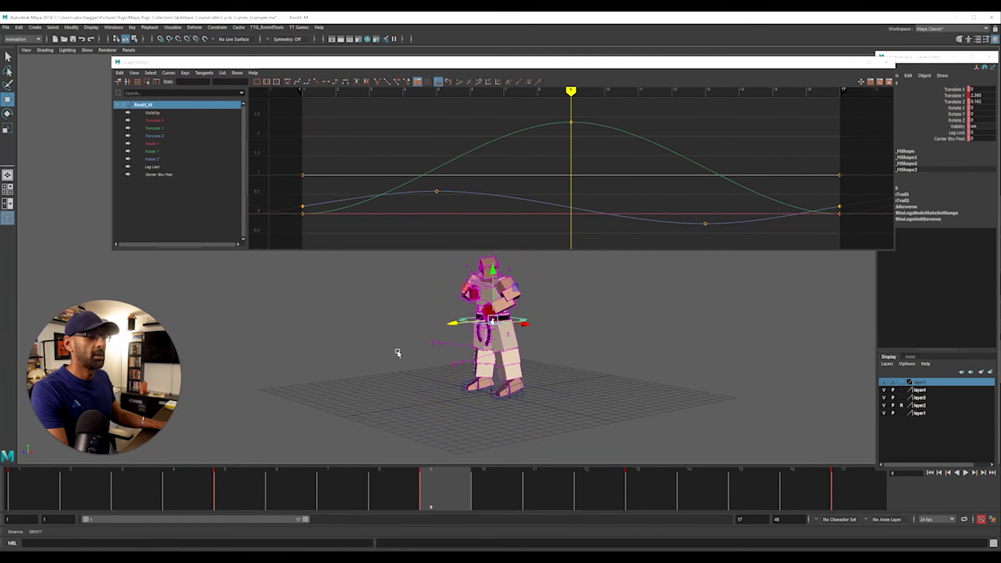
pyautogui.click(170, 129)
pyautogui.scroll(-6, 458, 125)
pyautogui.moveTo(442, 121); pyautogui.dragTo(639, 224)
pyautogui.scroll(1, 604, 205)
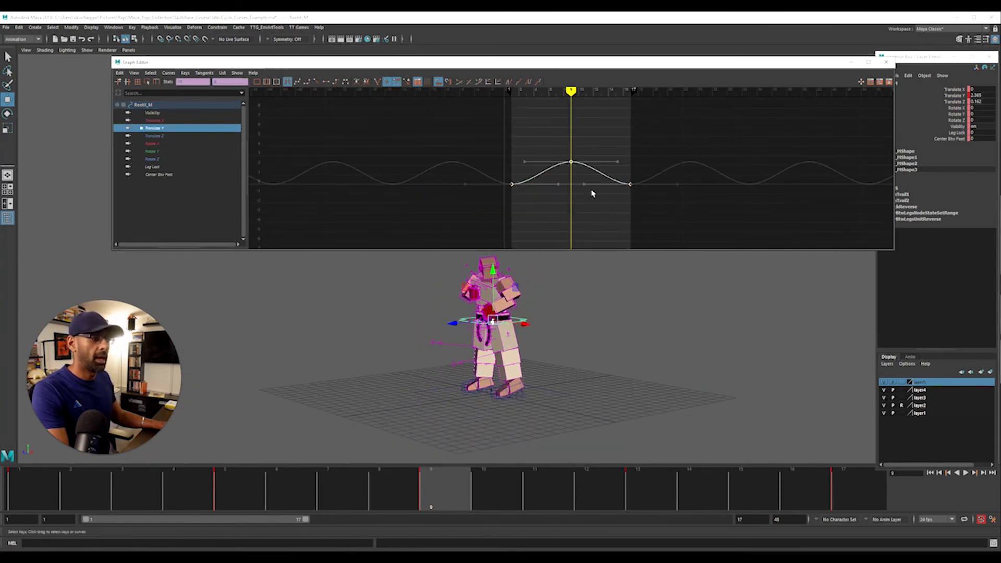
pyautogui.keyDown('shift'); pyautogui.moveTo(591, 194); pyautogui.dragTo(588, 245, button='middle'); pyautogui.keyUp('shift')
pyautogui.keyDown('shift'); pyautogui.moveTo(627, 199); pyautogui.dragTo(624, 181, button='middle'); pyautogui.keyUp('shift')
# Play the lowered stance with the Graph Editor moved aside and review the fighter from the side
pyautogui.hotkey('alt', 'v')
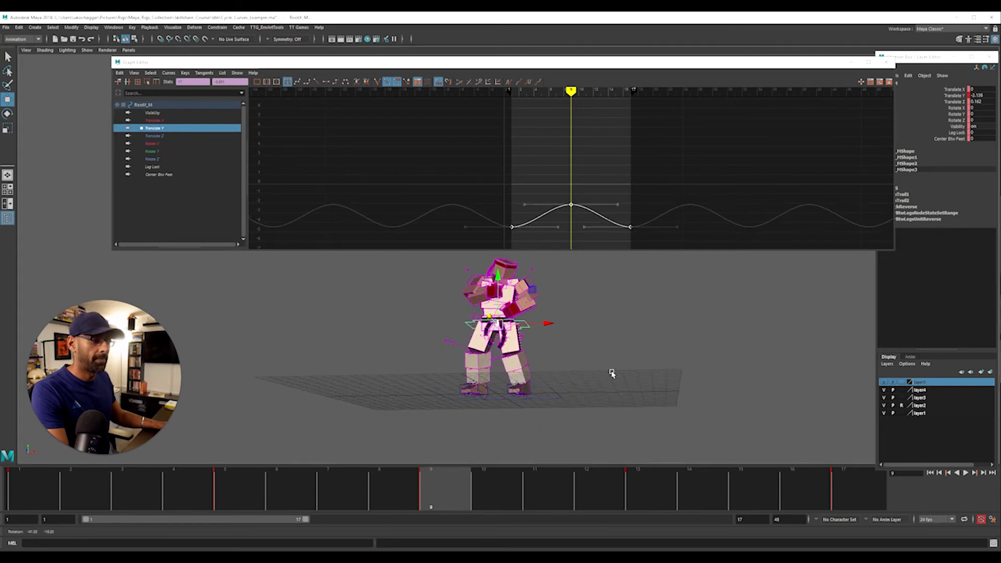
pyautogui.keyDown('alt'); pyautogui.moveTo(603, 380); pyautogui.dragTo(601, 382); pyautogui.keyUp('alt')
pyautogui.moveTo(424, 64); pyautogui.dragTo(1000, 106)
pyautogui.keyDown('alt'); pyautogui.moveTo(445, 295); pyautogui.dragTo(596, 203, button='right'); pyautogui.keyUp('alt')
pyautogui.keyDown('alt'); pyautogui.moveTo(596, 204); pyautogui.dragTo(465, 295); pyautogui.keyUp('alt')
pyautogui.keyDown('alt'); pyautogui.moveTo(465, 295); pyautogui.dragTo(599, 317, button='right'); pyautogui.keyUp('alt')
pyautogui.keyDown('alt'); pyautogui.moveTo(599, 317); pyautogui.dragTo(541, 318); pyautogui.keyUp('alt')
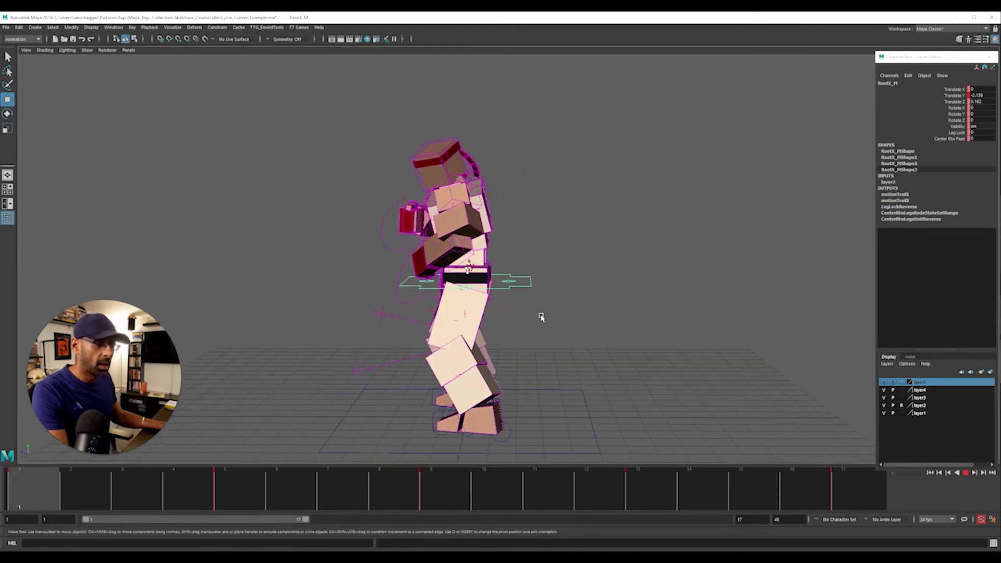
# Frame the Translate Y curve, select all its keys and scale their values to about a third around the curve's middle
pyautogui.moveTo(999, 99); pyautogui.dragTo(261, 62)
pyautogui.click(187, 128)
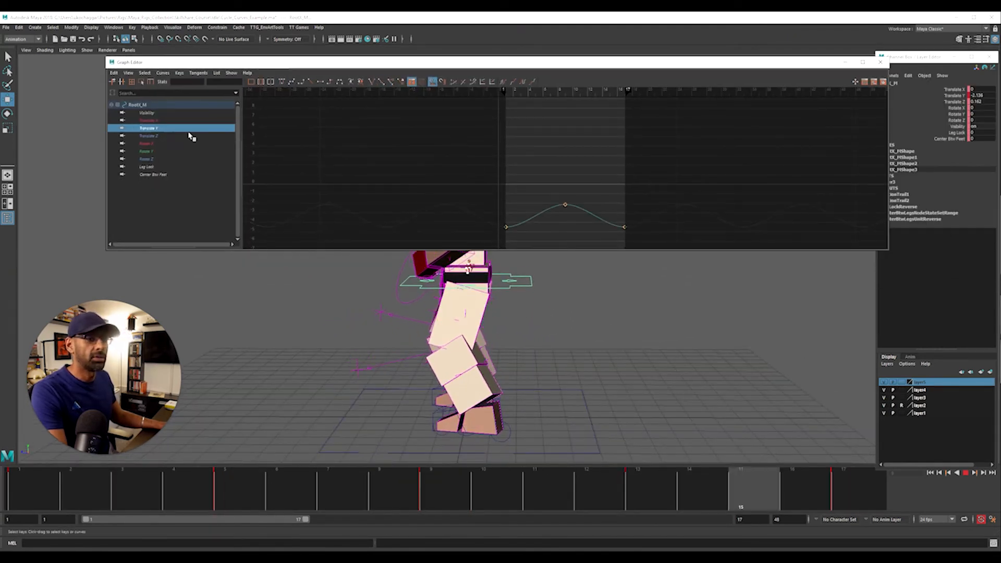
pyautogui.press('f')
pyautogui.keyDown('alt'); pyautogui.moveTo(514, 143); pyautogui.dragTo(471, 132, button='right'); pyautogui.keyUp('alt')
pyautogui.moveTo(451, 131); pyautogui.dragTo(760, 241)
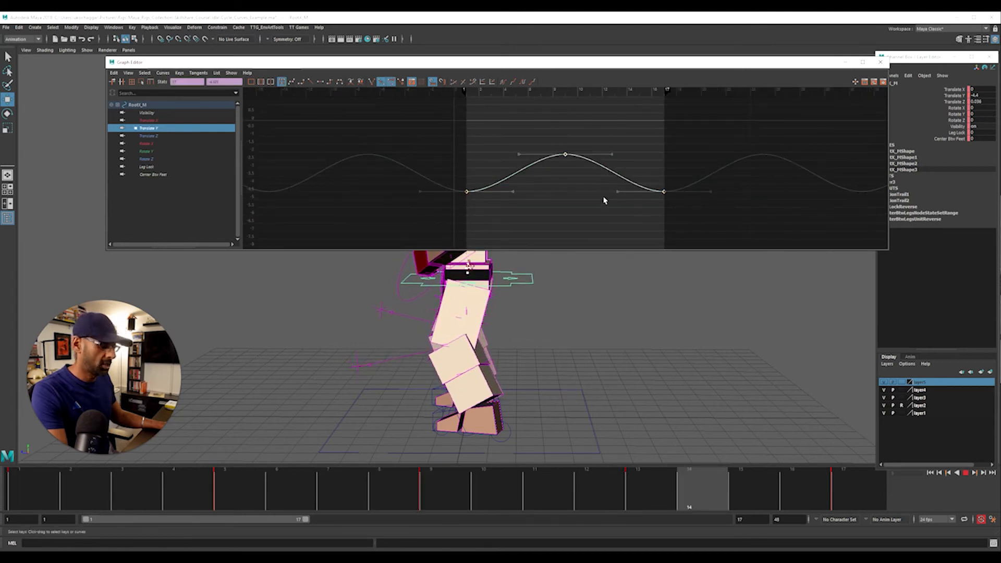
pyautogui.press('r')
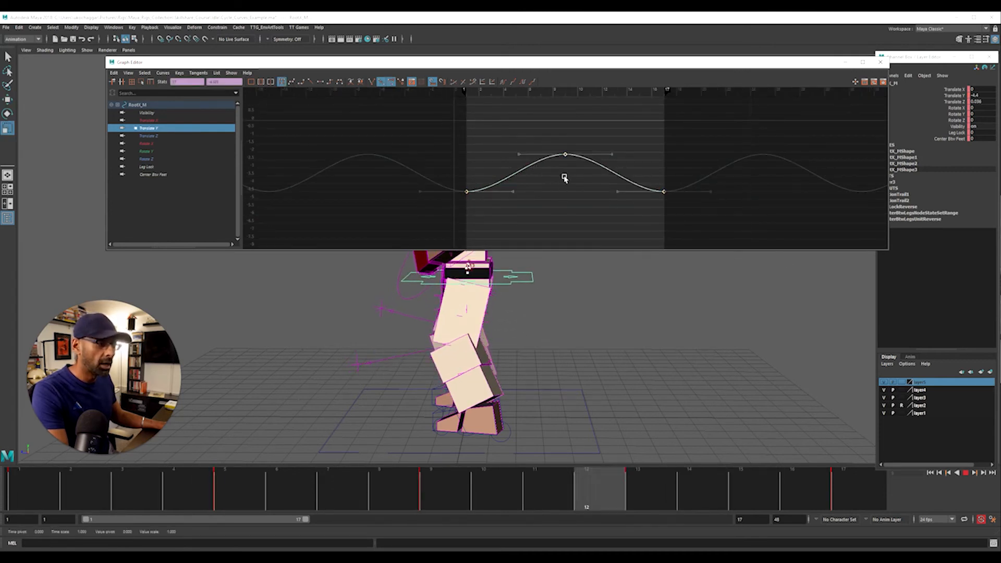
pyautogui.moveTo(565, 176); pyautogui.dragTo(567, 186, button='middle')
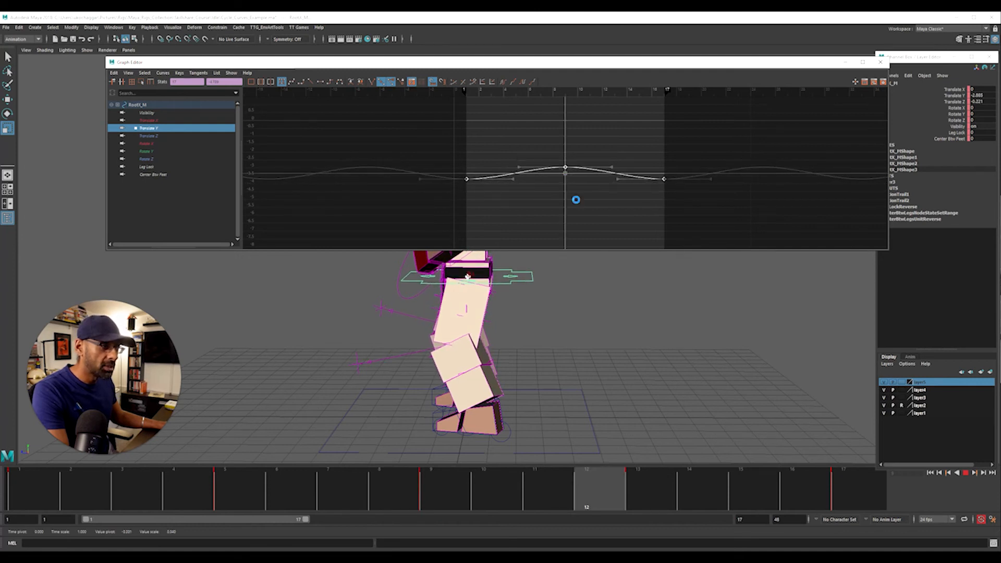
# Move the Graph Editor off the viewport and review the reduced up-and-down motion on the fighter during playback
pyautogui.moveTo(448, 64); pyautogui.dragTo(1000, 83)
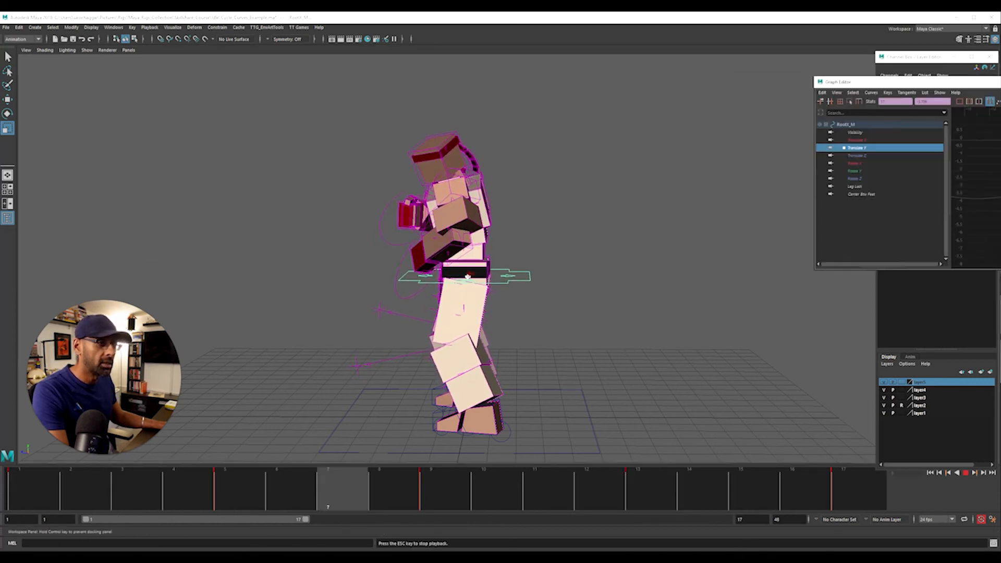
pyautogui.keyDown('alt'); pyautogui.moveTo(644, 222); pyautogui.dragTo(711, 223); pyautogui.keyUp('alt')
pyautogui.keyDown('alt'); pyautogui.moveTo(654, 246); pyautogui.dragTo(600, 255); pyautogui.keyUp('alt')
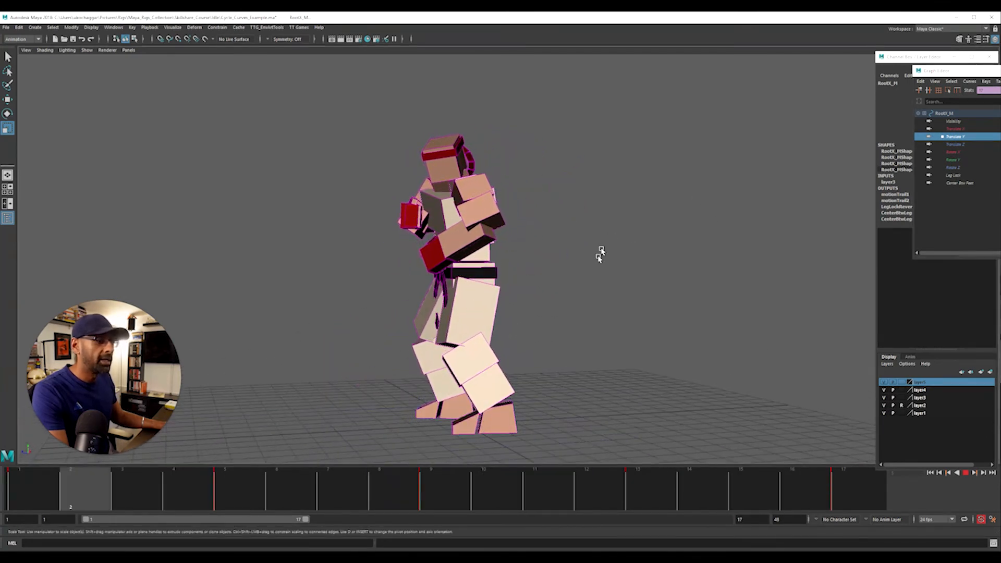
# Examine the hip motion trail up close in the side view, stop the playback and go to frame 1
pyautogui.press('space')
pyautogui.press('space')
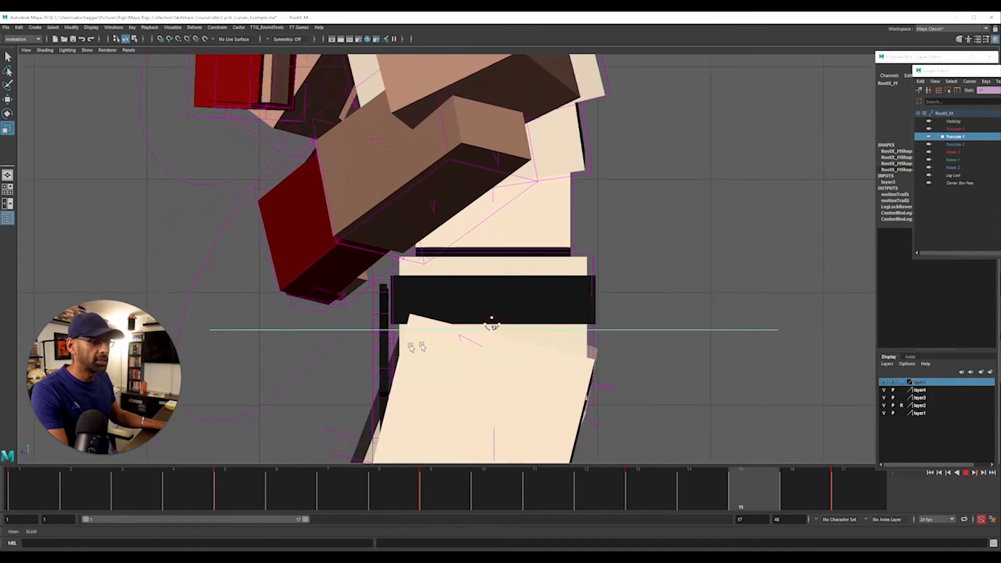
pyautogui.keyDown('alt'); pyautogui.moveTo(417, 347); pyautogui.dragTo(423, 269, button='middle'); pyautogui.keyUp('alt')
pyautogui.keyDown('alt'); pyautogui.moveTo(358, 304); pyautogui.dragTo(557, 305, button='right'); pyautogui.keyUp('alt')
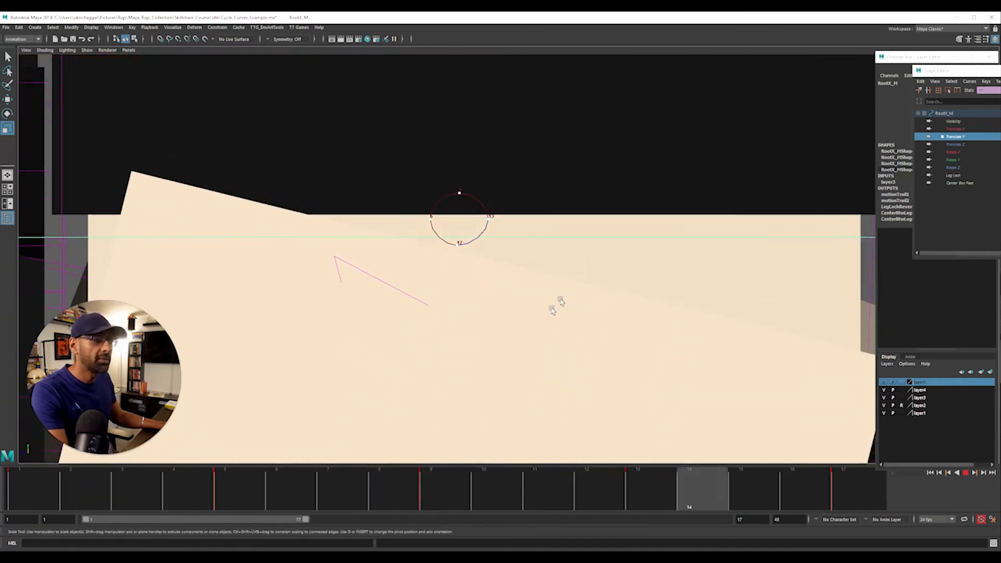
pyautogui.keyDown('alt'); pyautogui.moveTo(616, 269); pyautogui.dragTo(579, 302, button='middle'); pyautogui.keyUp('alt')
pyautogui.hotkey('alt', 'v')
pyautogui.moveTo(345, 492); pyautogui.dragTo(43, 482)
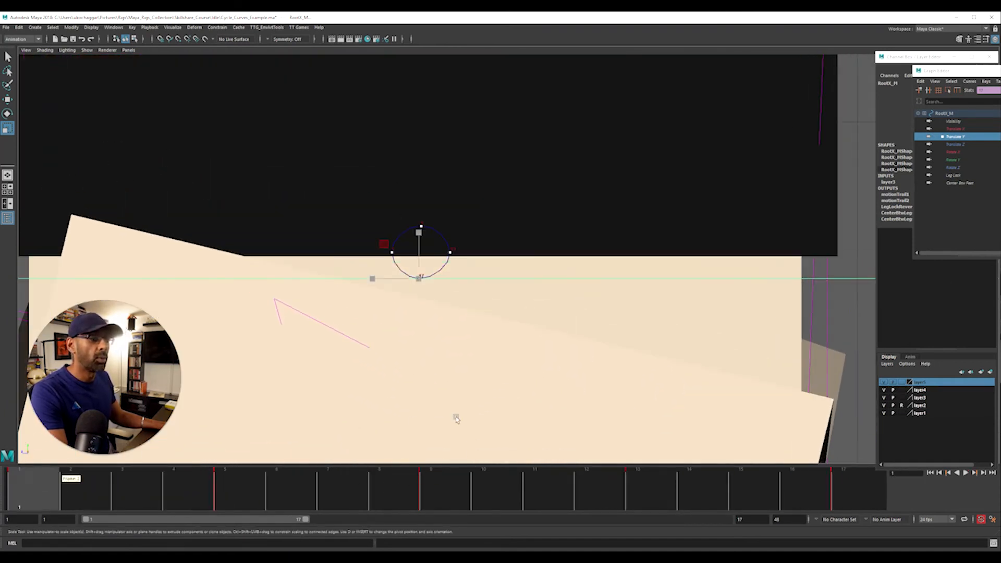
# Scale all Translate Y keys further down in value in the Graph Editor so the trail becomes a thin, flat oval
pyautogui.moveTo(988, 71); pyautogui.dragTo(124, 48)
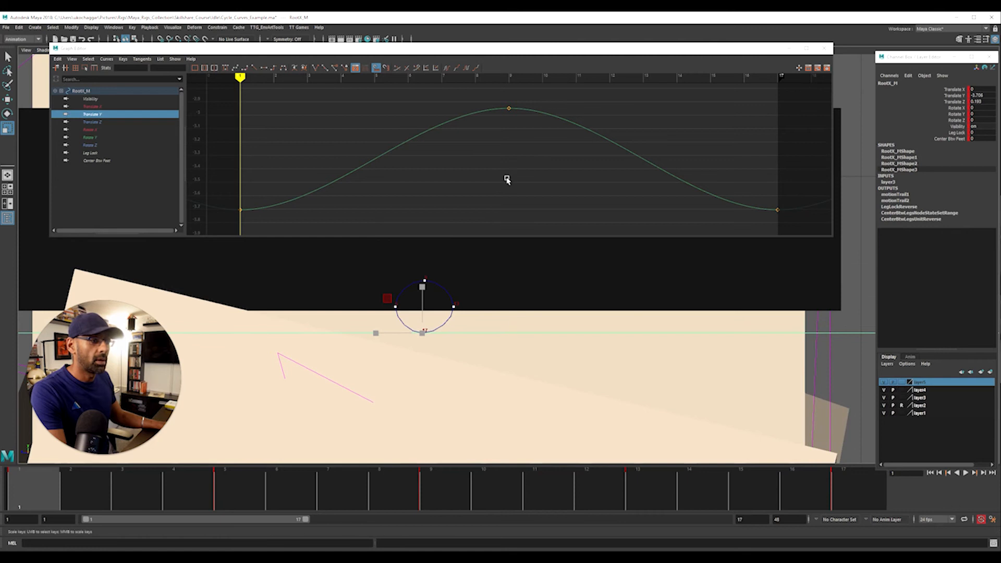
pyautogui.press('f')
pyautogui.moveTo(323, 115); pyautogui.dragTo(683, 227)
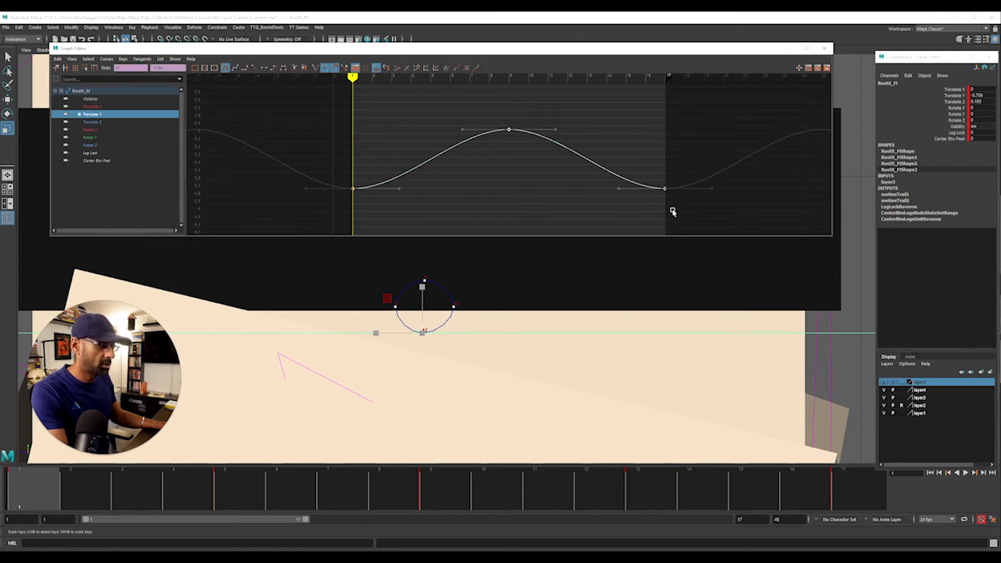
pyautogui.moveTo(509, 164)
pyautogui.mouseDown(button='middle')
pyautogui.moveTo(511, 182)
pyautogui.moveTo(510, 159)
pyautogui.mouseUp(button='middle')
# Isolate and frame the Translate Z curve of RootX_M and select all of its keys
pyautogui.click(112, 122)
pyautogui.press('f')
pyautogui.moveTo(319, 114); pyautogui.dragTo(695, 211)
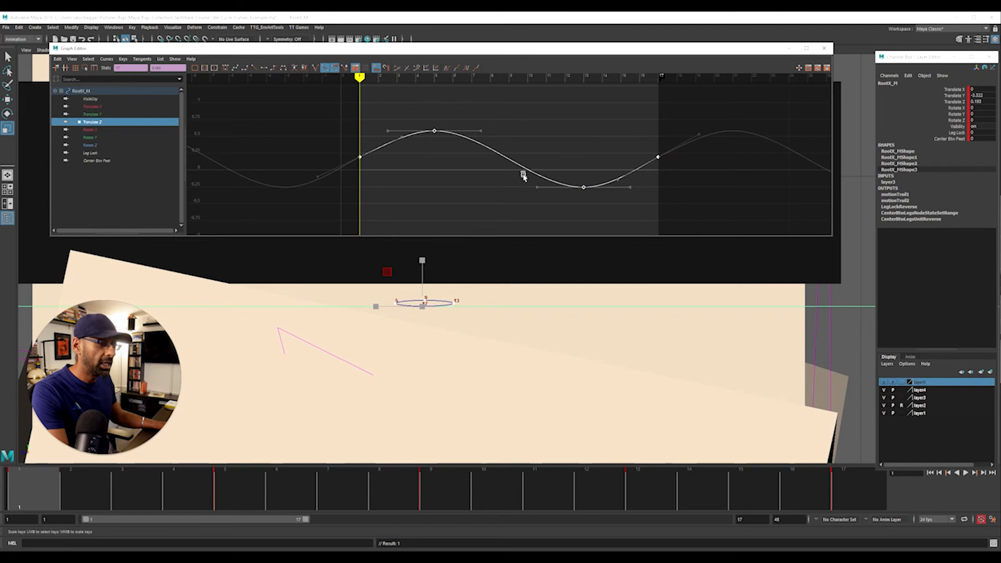
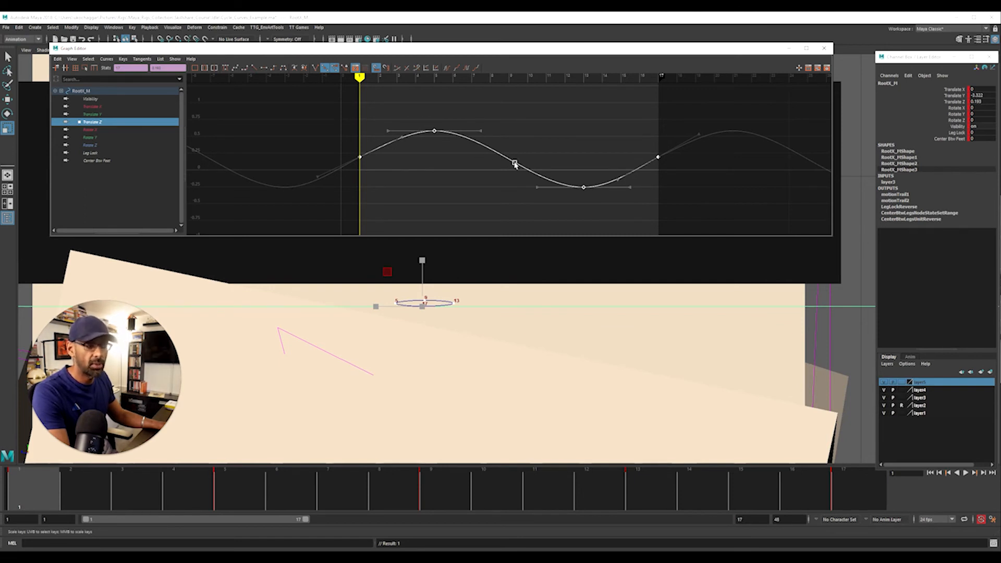
# Scale all Translate Z keys up in value to stretch the trail into a long, flat oval, and move the Graph Editor off the viewport
pyautogui.moveTo(517, 157); pyautogui.dragTo(532, 94, button='middle')
pyautogui.moveTo(371, 52); pyautogui.dragTo(1000, 52)
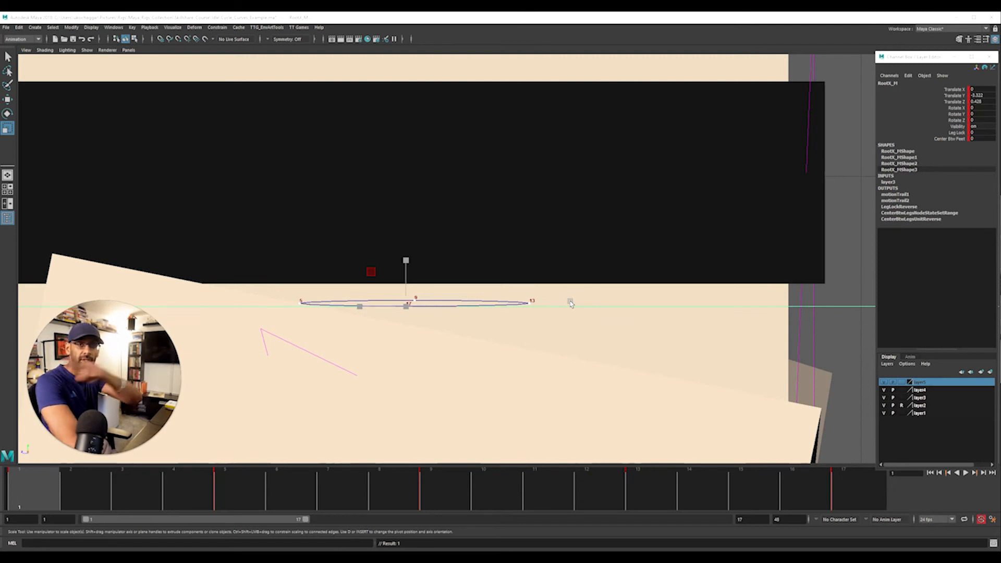
pyautogui.keyDown('alt'); pyautogui.moveTo(624, 251); pyautogui.dragTo(176, 312, button='right'); pyautogui.keyUp('alt')
pyautogui.keyDown('alt'); pyautogui.moveTo(428, 266); pyautogui.dragTo(232, 326, button='right'); pyautogui.keyUp('alt')
pyautogui.keyDown('alt'); pyautogui.moveTo(568, 267); pyautogui.dragTo(480, 289, button='right'); pyautogui.keyUp('alt')
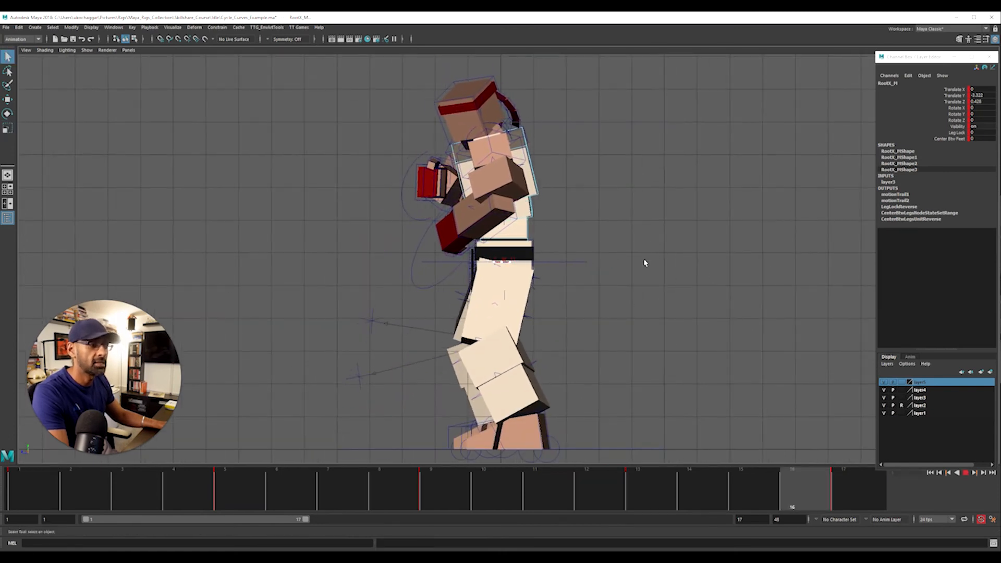
# Review the fighter's stronger back-and-forth hip motion during playback in the side and perspective views
pyautogui.press('space')
pyautogui.press('space')
pyautogui.moveTo(577, 228)
pyautogui.keyDown('alt'); pyautogui.mouseDown()
pyautogui.moveTo(635, 230)
pyautogui.moveTo(531, 232)
pyautogui.moveTo(554, 223)
pyautogui.moveTo(576, 232)
pyautogui.mouseUp(); pyautogui.keyUp('alt')
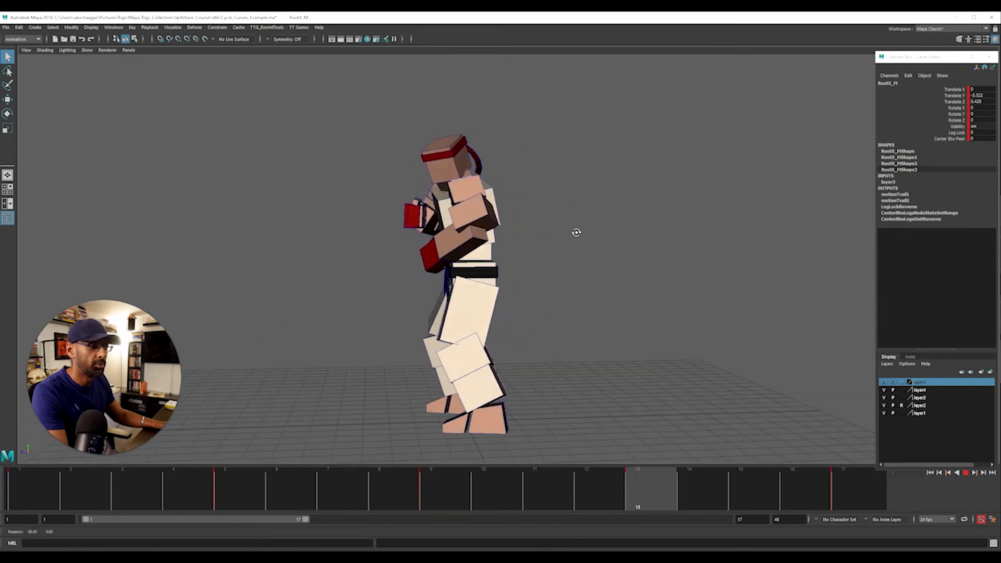
pyautogui.press('g')
# Bring the Graph Editor back over the viewport, stop the playback, select RootX_M and isolate its Translate Y curve
pyautogui.moveTo(406, 93); pyautogui.dragTo(147, 71)
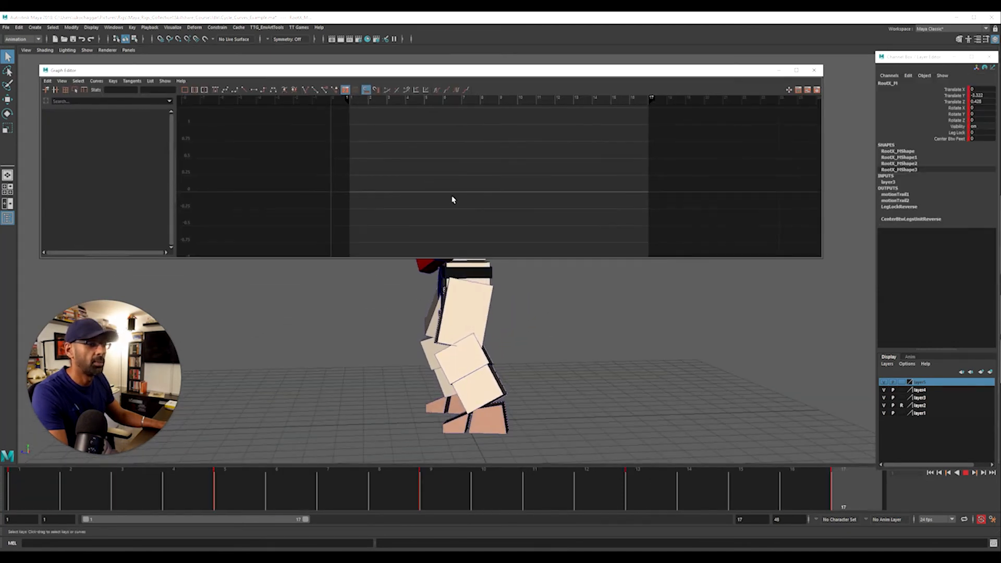
pyautogui.click(522, 364)
pyautogui.hotkey('alt', 'v')
pyautogui.keyDown('alt'); pyautogui.moveTo(517, 324); pyautogui.dragTo(523, 368, button='middle'); pyautogui.keyUp('alt')
pyautogui.press('space')
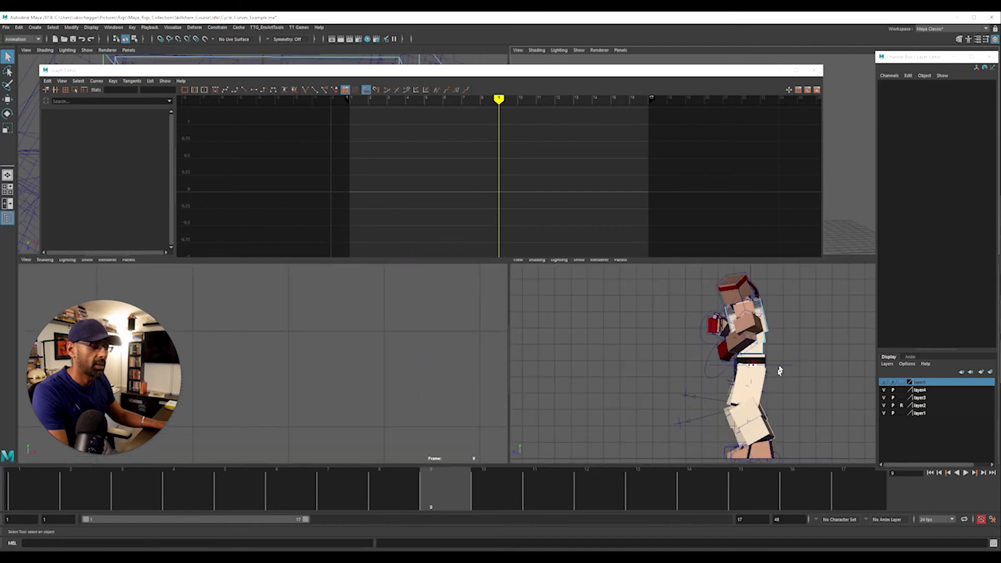
pyautogui.click(790, 370)
pyautogui.click(102, 137)
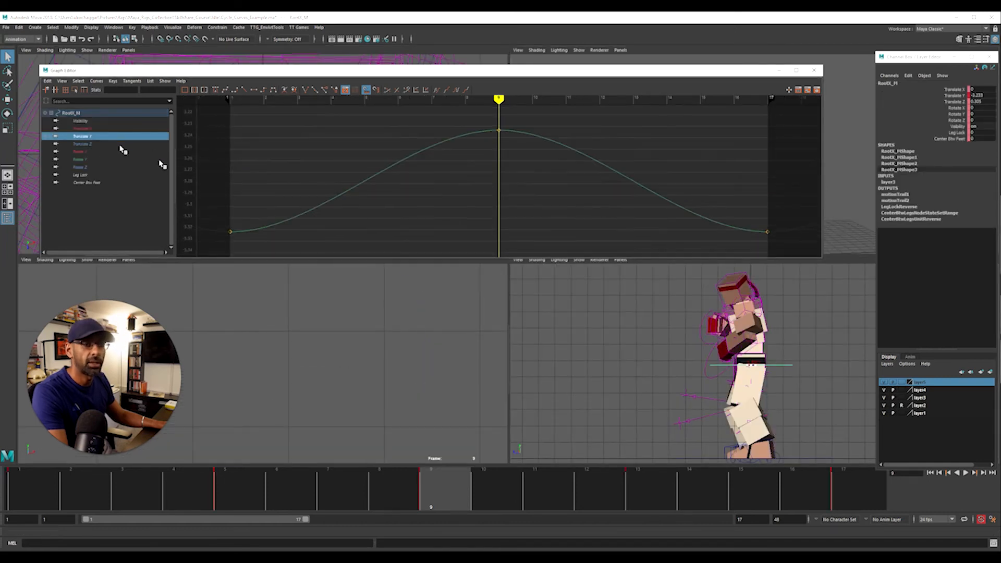
# Scale all Translate Y keys up to about three times their value range while the animation loops
pyautogui.scroll(-6, 411, 165)
pyautogui.hotkey('alt', 'v')
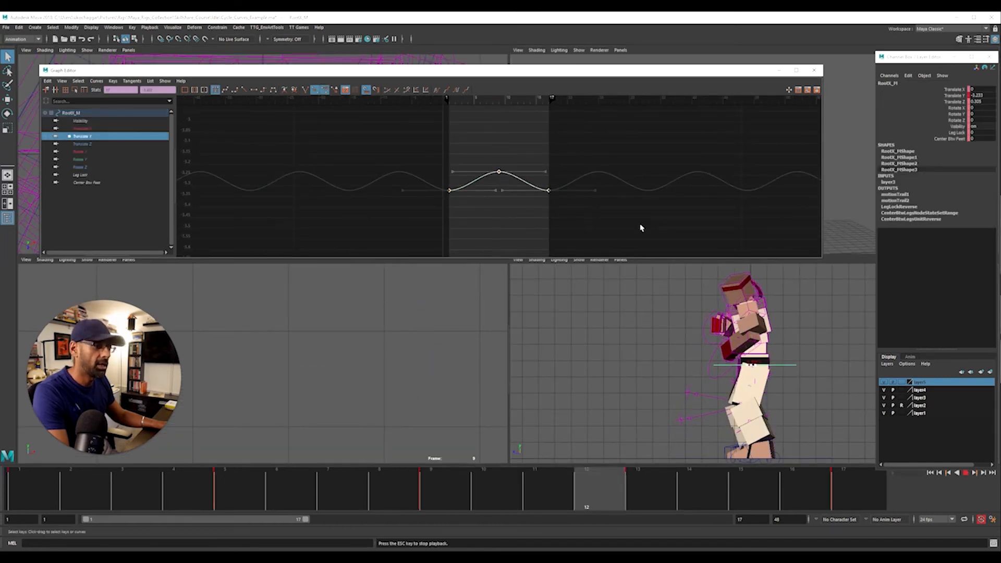
pyautogui.press('r')
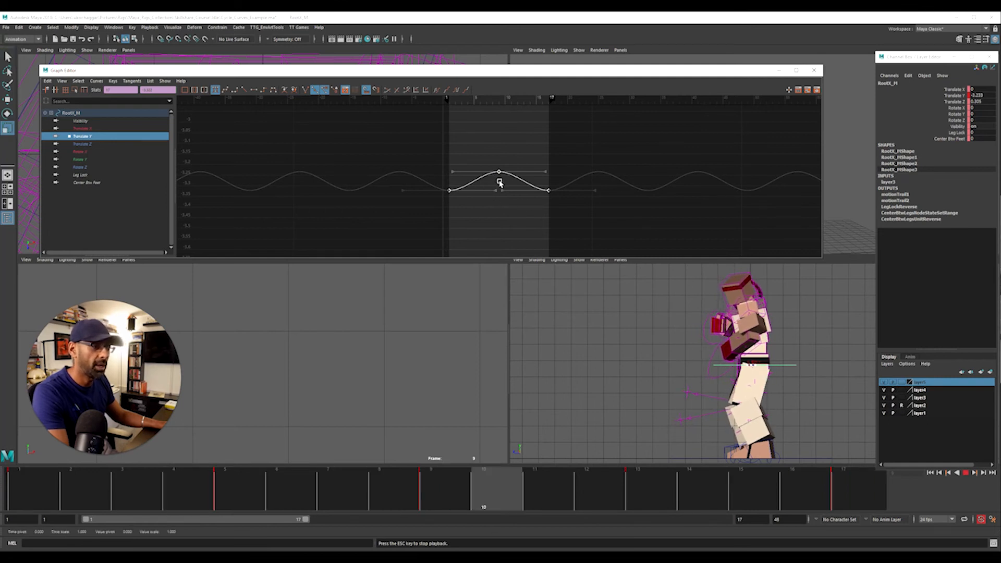
pyautogui.moveTo(498, 181); pyautogui.dragTo(500, 145, button='middle')
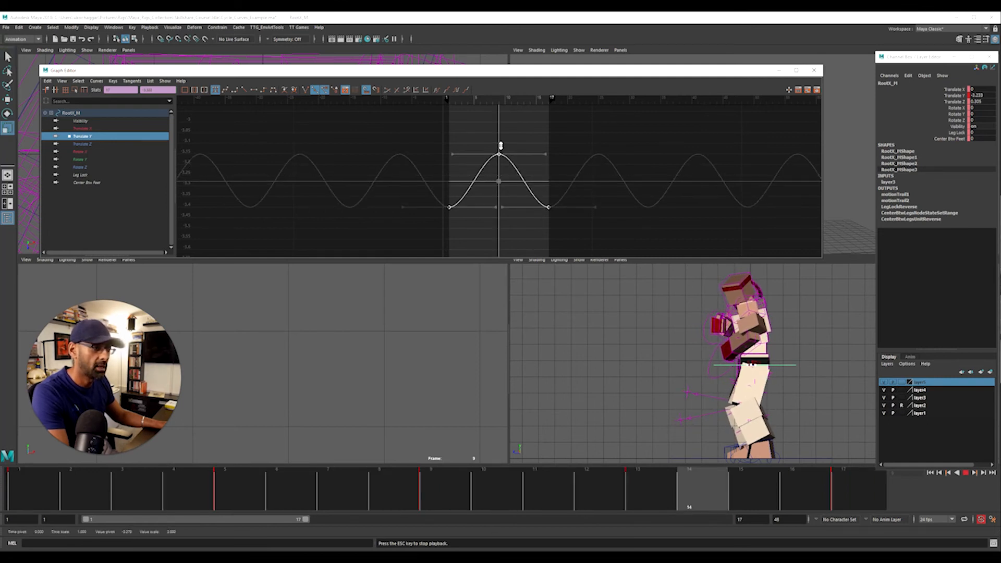
pyautogui.press('space')
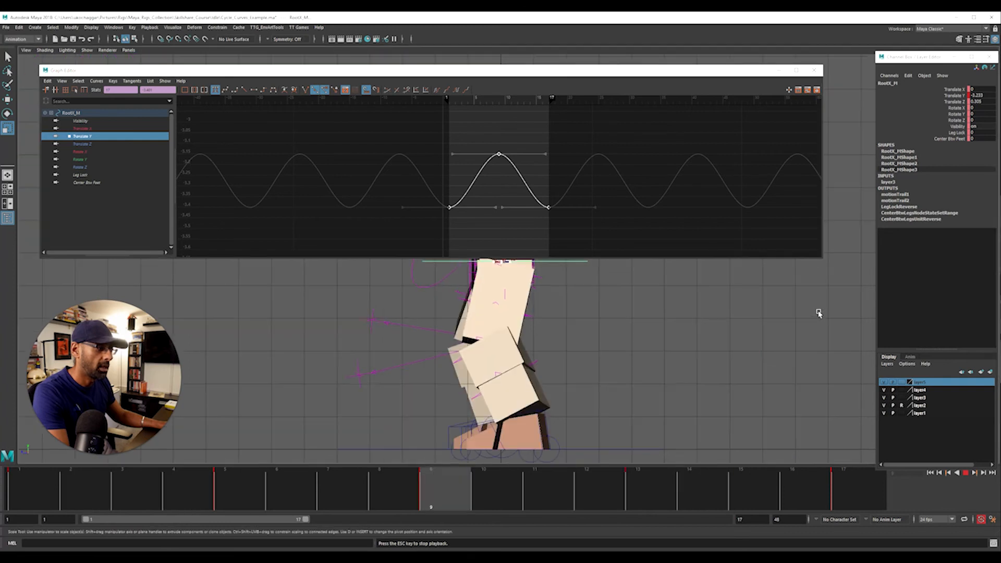
# Move the Graph Editor off the viewport and examine the hip motion trail up close in the side view during playback
pyautogui.moveTo(730, 76); pyautogui.dragTo(1000, 93)
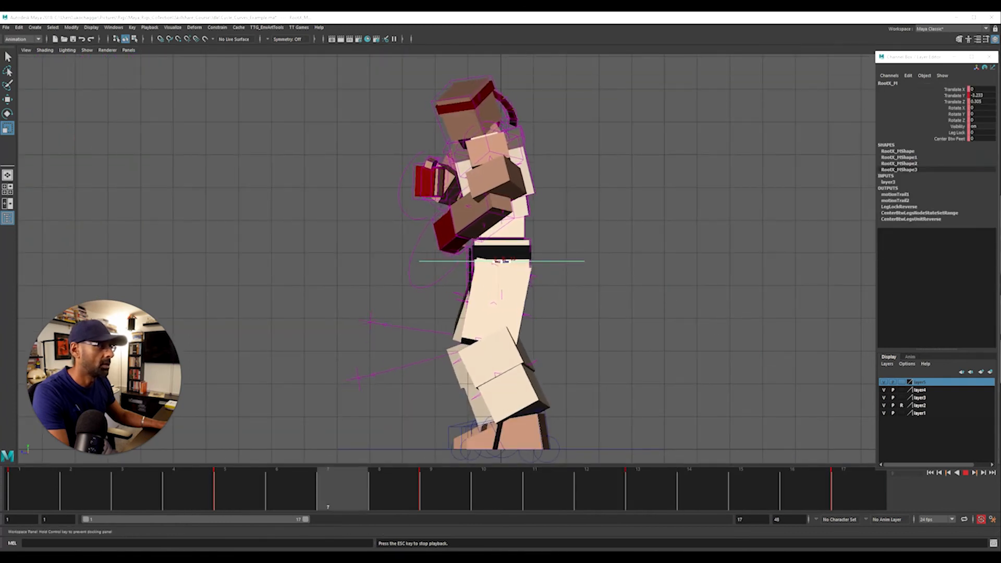
pyautogui.scroll(4, 663, 250)
pyautogui.keyDown('alt'); pyautogui.moveTo(195, 294); pyautogui.dragTo(567, 286, button='right'); pyautogui.keyUp('alt')
pyautogui.keyDown('alt'); pyautogui.moveTo(636, 287); pyautogui.dragTo(215, 302, button='right'); pyautogui.keyUp('alt')
pyautogui.scroll(-9, 216, 302)
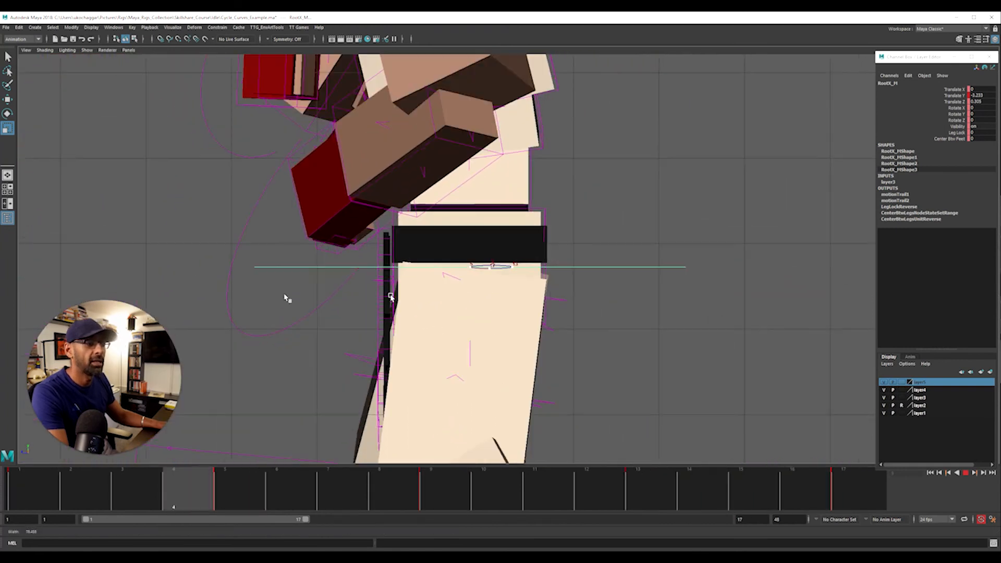
pyautogui.keyDown('alt'); pyautogui.moveTo(578, 285); pyautogui.dragTo(565, 295); pyautogui.keyUp('alt')
pyautogui.scroll(-2, 677, 247)
# Switch to the perspective view with playback stopped, compare wireframe and shaded display, and clear the RootX_M selection
pyautogui.press('space')
pyautogui.press('space')
pyautogui.keyDown('alt'); pyautogui.moveTo(692, 161); pyautogui.dragTo(500, 348); pyautogui.keyUp('alt')
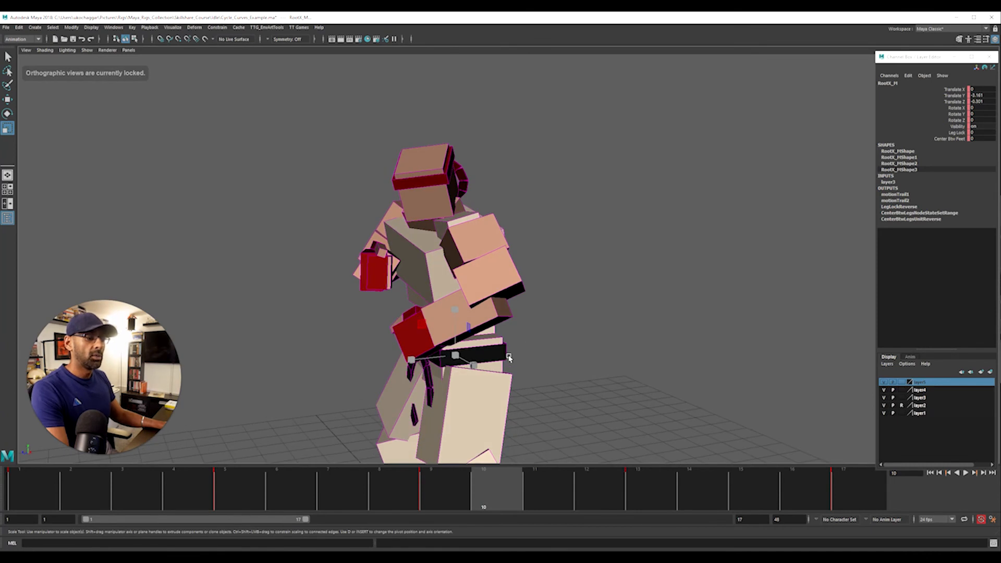
pyautogui.keyDown('alt'); pyautogui.moveTo(513, 348); pyautogui.dragTo(554, 275, button='middle'); pyautogui.keyUp('alt')
pyautogui.press('4')
pyautogui.keyDown('alt'); pyautogui.moveTo(482, 308); pyautogui.dragTo(525, 308, button='right'); pyautogui.keyUp('alt')
pyautogui.press('5')
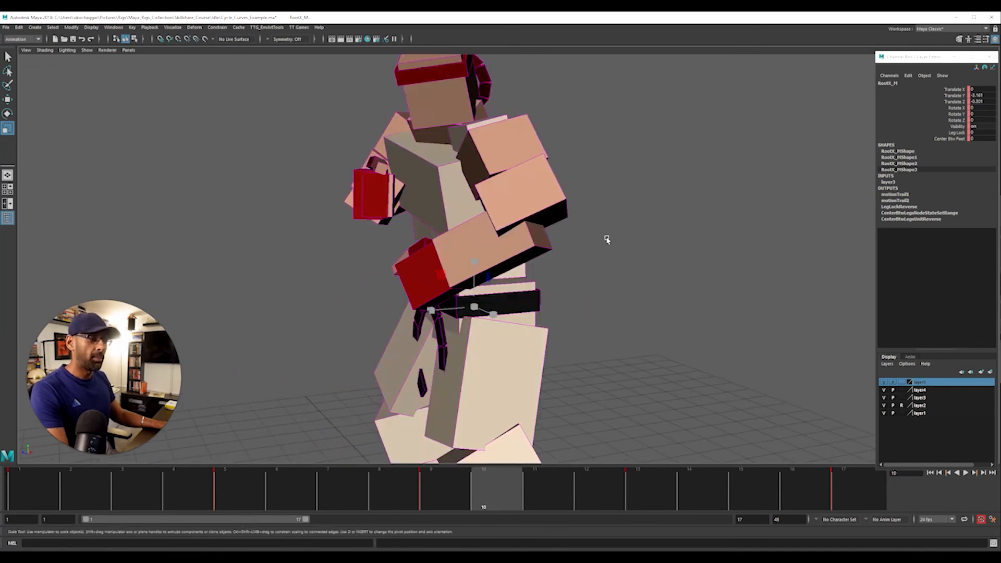
pyautogui.click(627, 247)
pyautogui.press('4')
pyautogui.press('5')
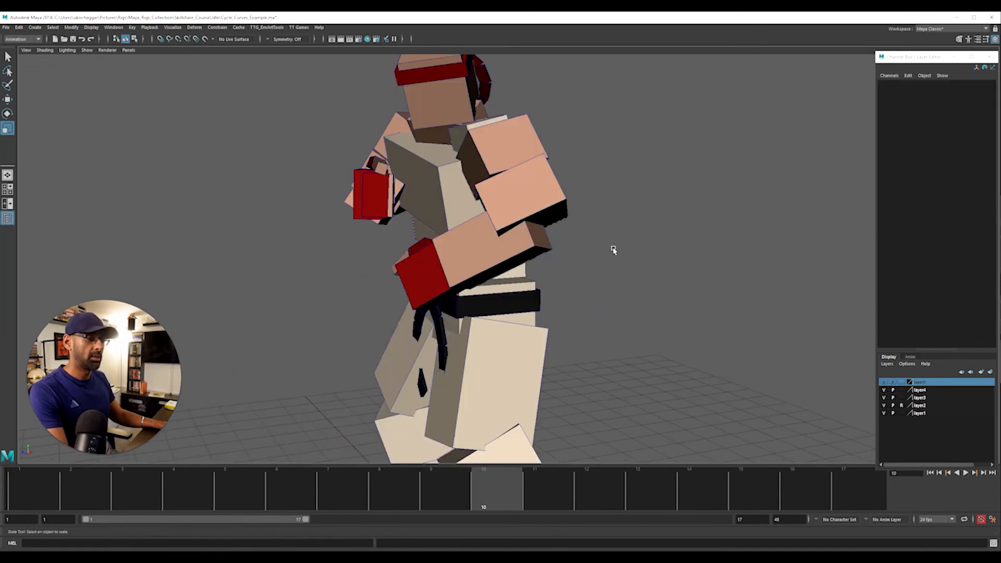
# Select the FKSpine1_M and FKChest_M controls together and key them at frames 1 and 17
pyautogui.moveTo(680, 328)
pyautogui.keyDown('alt'); pyautogui.mouseDown()
pyautogui.moveTo(690, 304)
pyautogui.moveTo(568, 297)
pyautogui.mouseUp(); pyautogui.keyUp('alt')
pyautogui.press('4')
pyautogui.press('5')
pyautogui.click(526, 262)
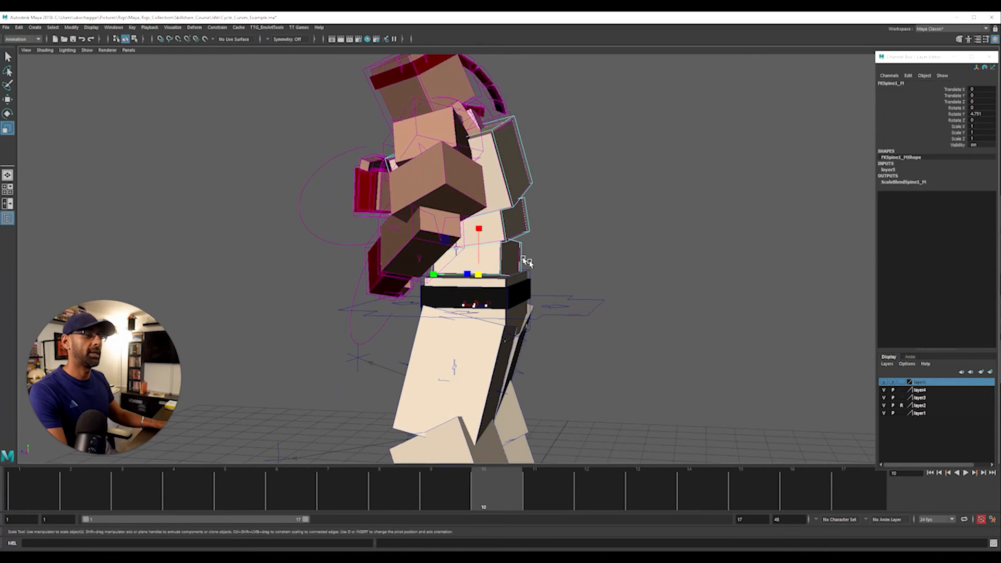
pyautogui.click(54, 490)
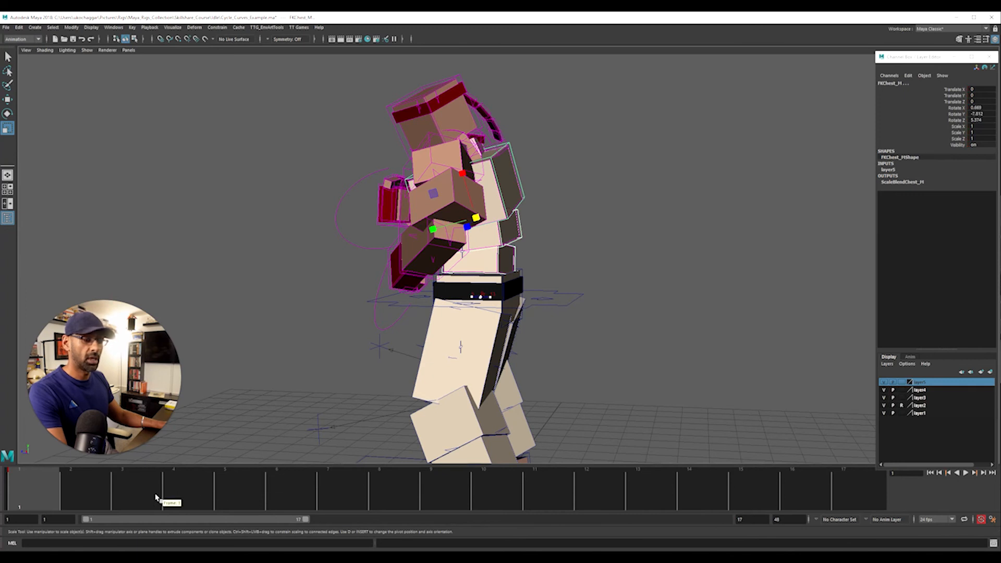
pyautogui.moveTo(364, 364)
pyautogui.keyDown('alt'); pyautogui.mouseDown()
pyautogui.moveTo(337, 374)
pyautogui.moveTo(377, 366)
pyautogui.mouseUp(); pyautogui.keyUp('alt')
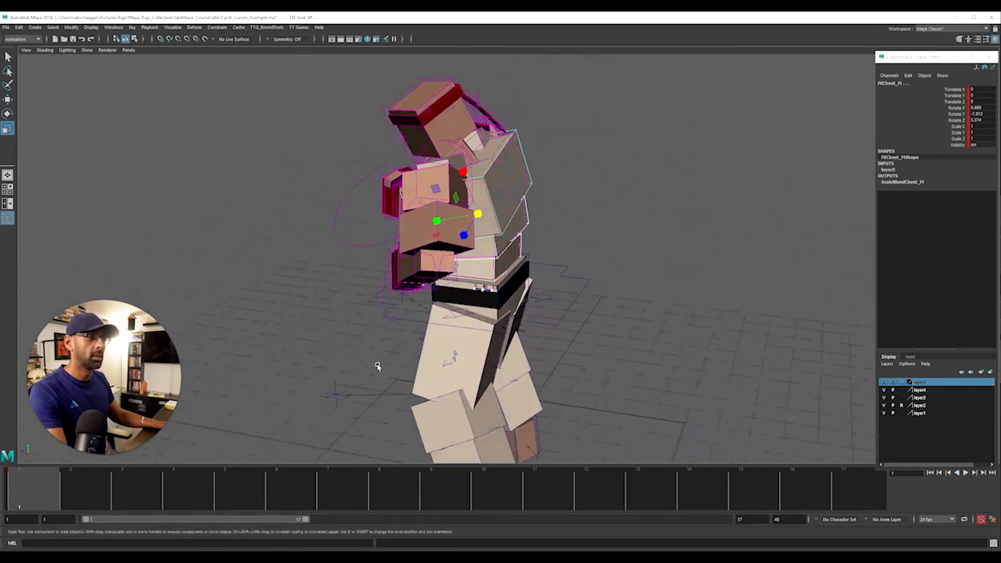
pyautogui.click(840, 481)
# Rotate the spine and chest controls together in Rotate Z at frame 9 to bend the torso further forward
pyautogui.click(449, 499)
pyautogui.keyDown('alt'); pyautogui.moveTo(513, 340); pyautogui.dragTo(552, 312); pyautogui.keyUp('alt')
pyautogui.press('e')
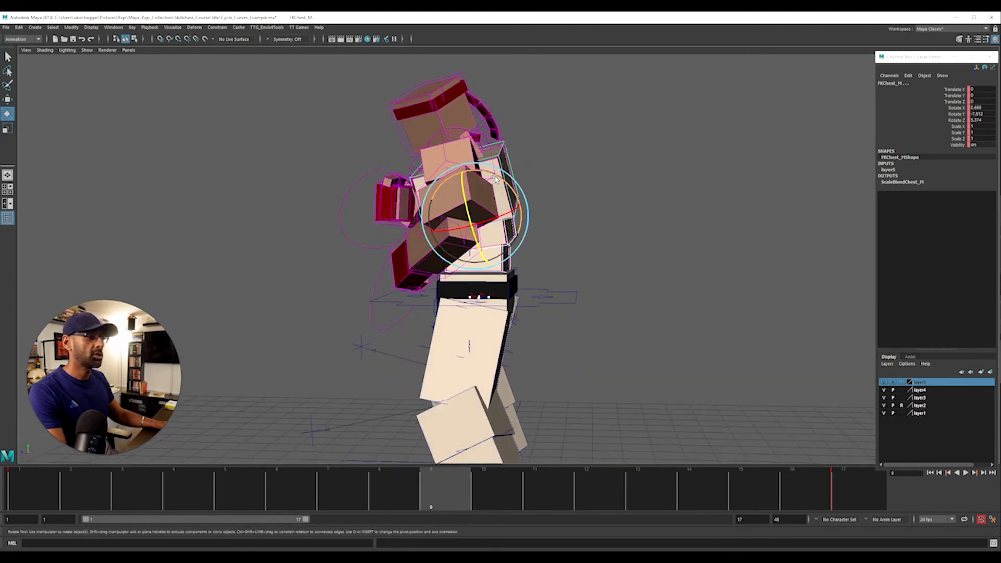
pyautogui.moveTo(632, 243); pyautogui.dragTo(636, 242, button='middle')
# Play back the looping torso bend, view it from the opposite side and stop the playback
pyautogui.hotkey('alt', 'v')
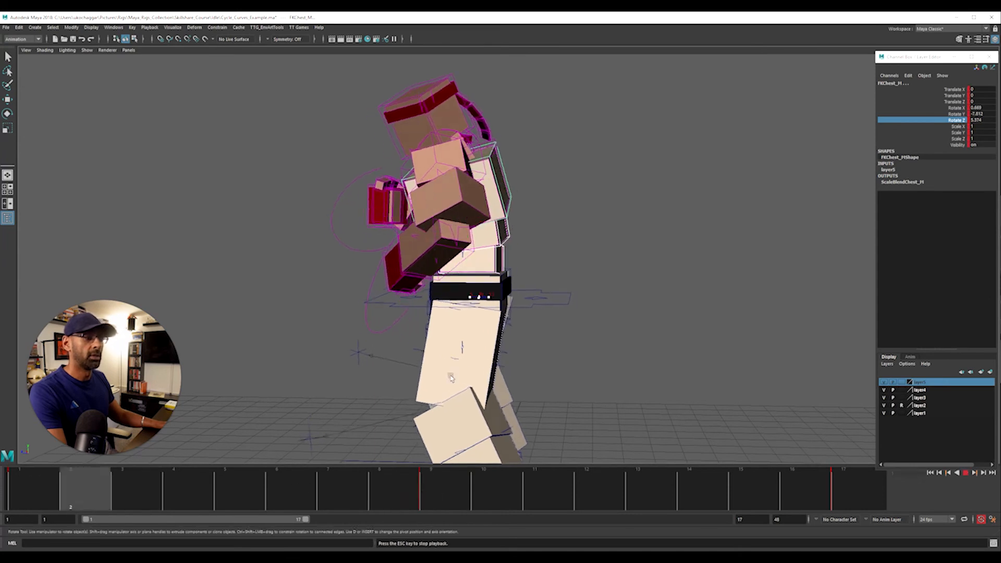
pyautogui.keyDown('alt'); pyautogui.moveTo(584, 364); pyautogui.dragTo(667, 355); pyautogui.keyUp('alt')
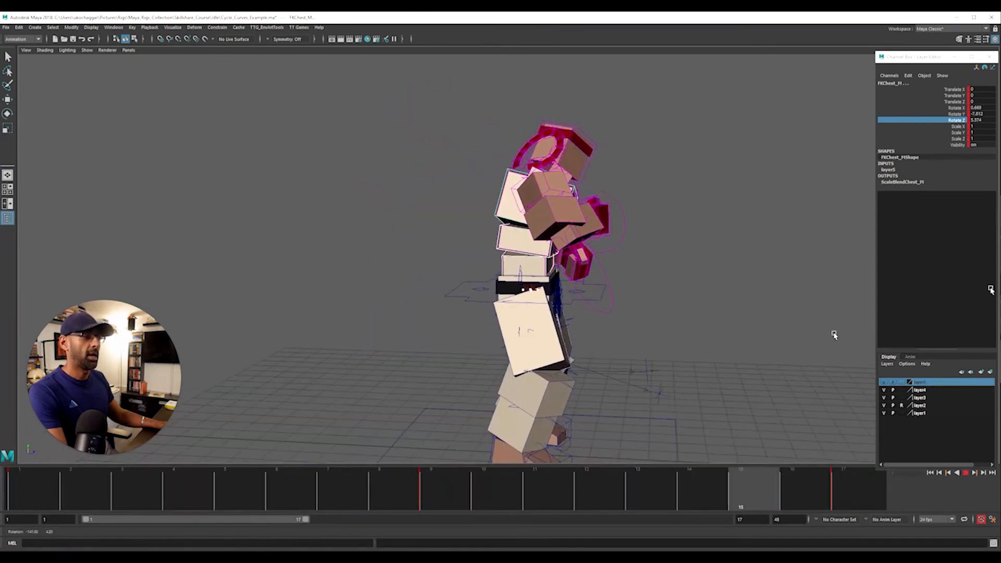
pyautogui.press('Escape')
pyautogui.keyDown('alt'); pyautogui.moveTo(694, 175); pyautogui.dragTo(661, 256, button='middle'); pyautogui.keyUp('alt')
# Bring the Graph Editor back on screen, select the head control IKSpline3_M and key it at frames 1 and 17
pyautogui.moveTo(1000, 93); pyautogui.dragTo(362, 18)
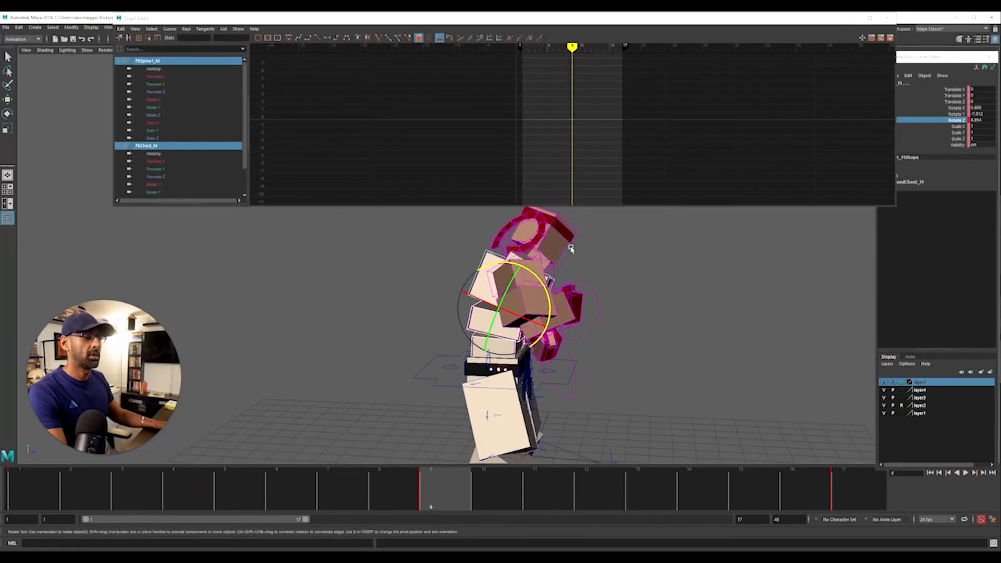
pyautogui.click(569, 247)
pyautogui.moveTo(380, 498); pyautogui.dragTo(63, 501)
pyautogui.middleClick(850, 497)
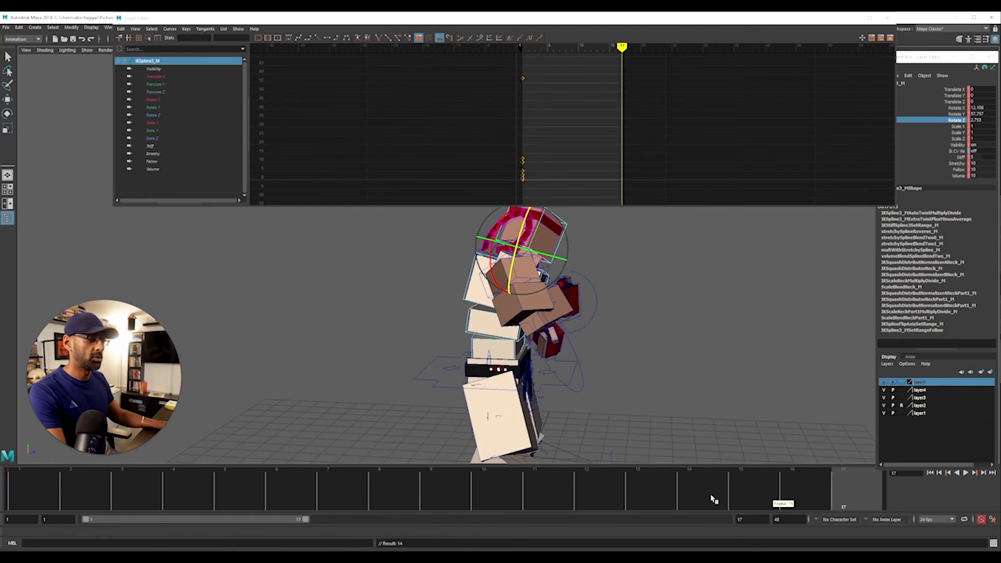
pyautogui.press('s')
# Rotate the head control in Rotate X at frame 9 to tilt the head, and review the loop during playback
pyautogui.click(420, 492)
pyautogui.keyDown('alt'); pyautogui.moveTo(512, 266); pyautogui.dragTo(555, 240); pyautogui.keyUp('alt')
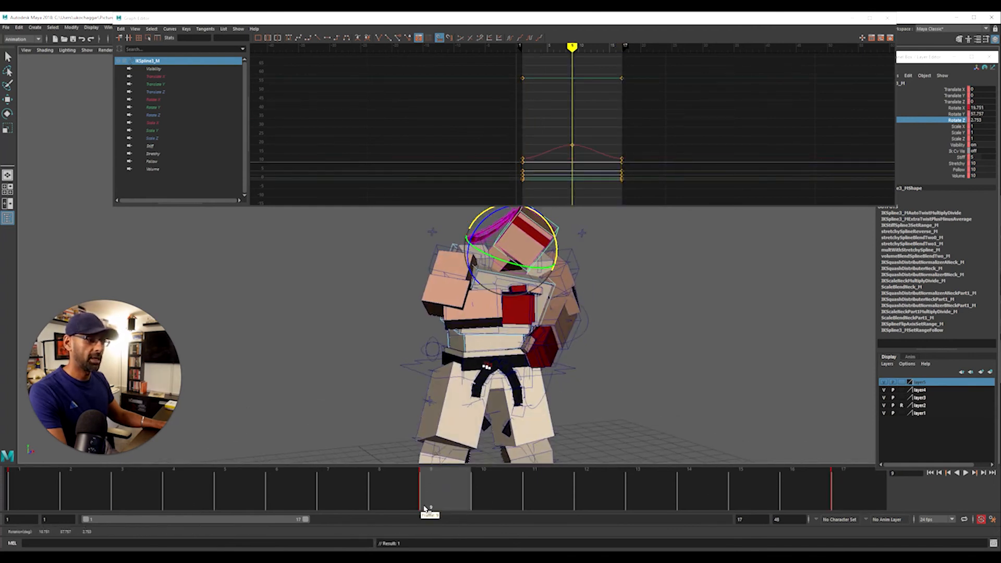
pyautogui.hotkey('alt', 'v')
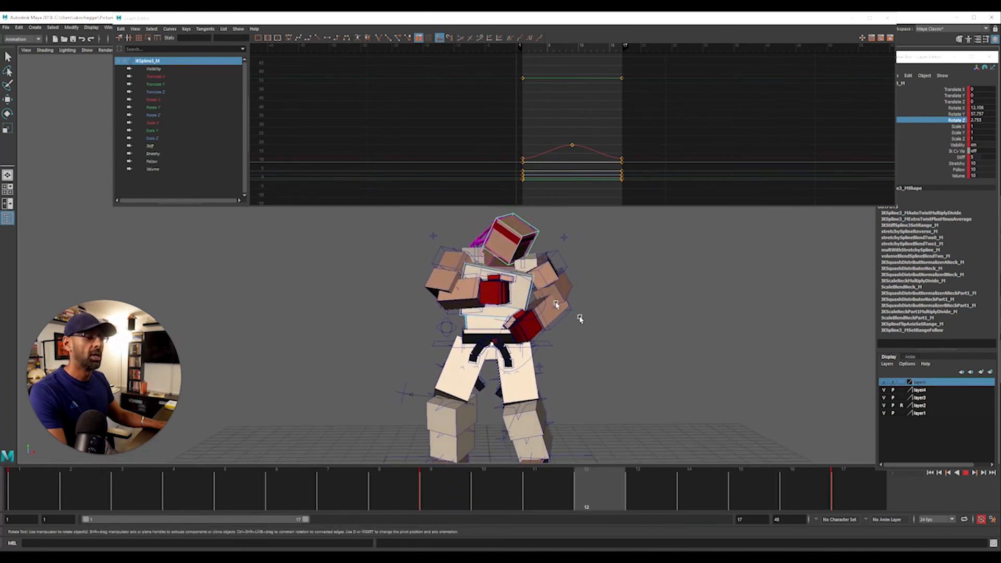
pyautogui.hotkey('alt', 'v')
# Select the spine, chest and head controls together and set their animation curves to cycle infinitely
pyautogui.keyDown('alt'); pyautogui.moveTo(398, 359); pyautogui.dragTo(488, 346); pyautogui.keyUp('alt')
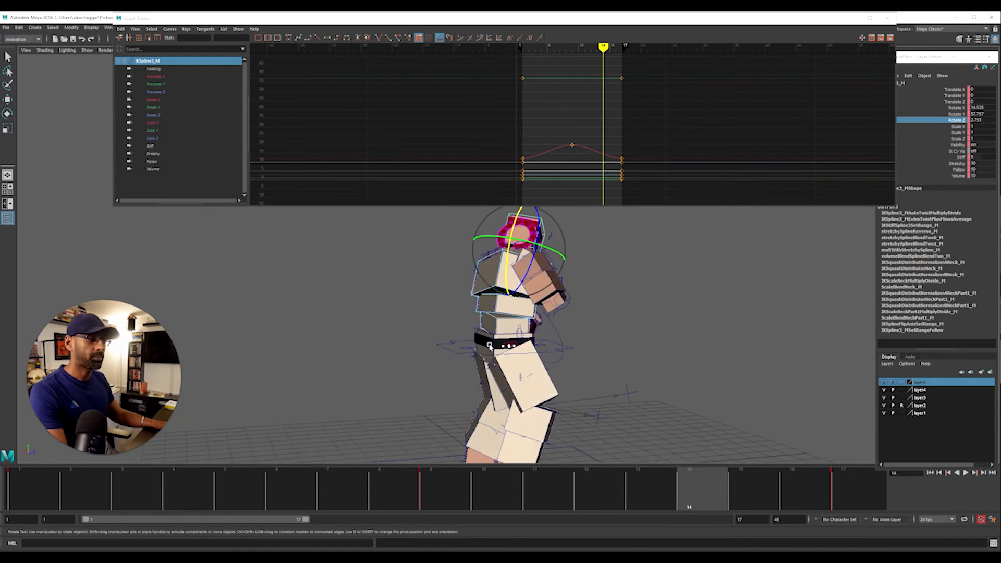
pyautogui.click(487, 332)
pyautogui.press('q')
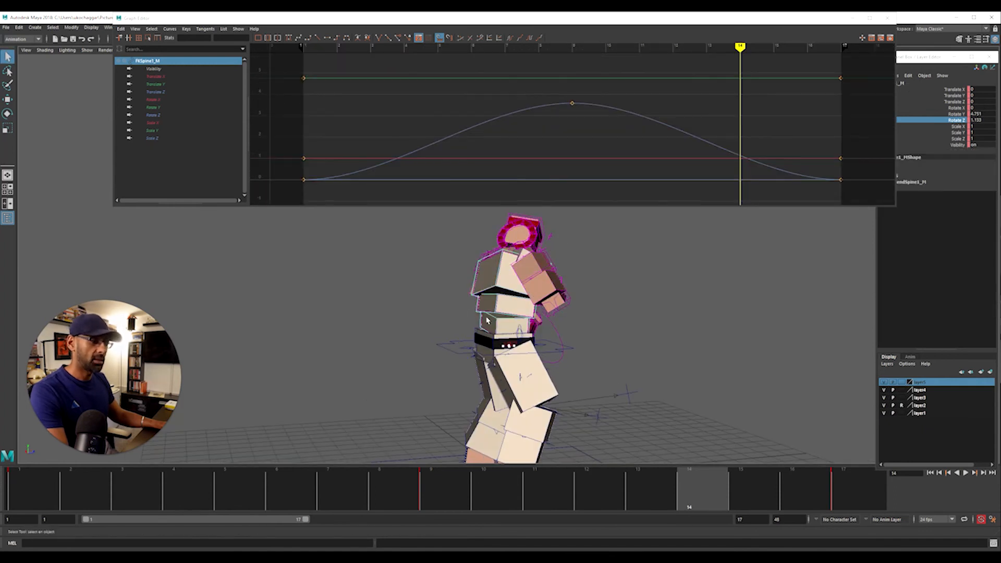
pyautogui.keyDown('shift'); pyautogui.click(472, 294); pyautogui.keyUp('shift')
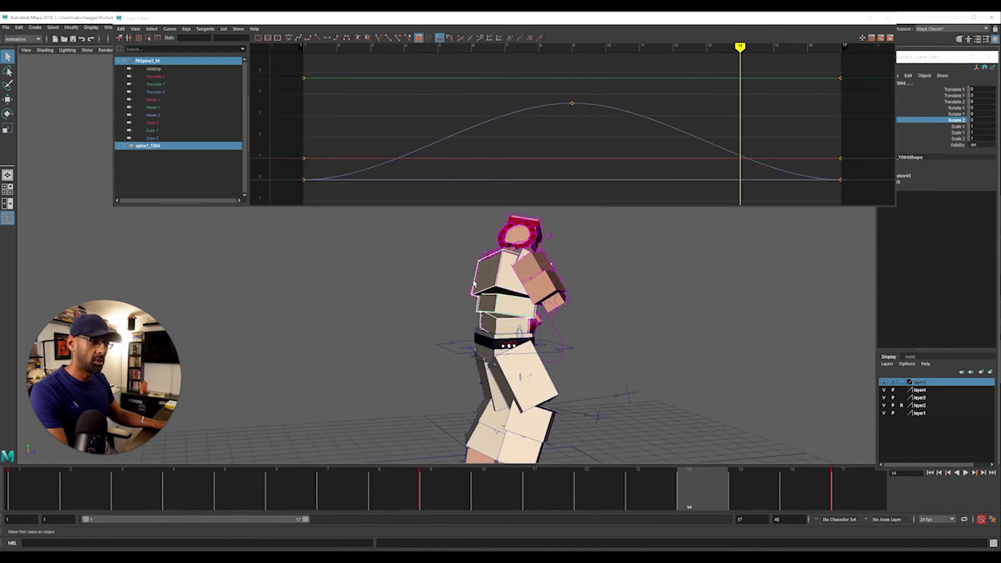
pyautogui.keyDown('shift'); pyautogui.click(487, 273); pyautogui.keyUp('shift')
pyautogui.keyDown('shift'); pyautogui.click(543, 222); pyautogui.keyUp('shift')
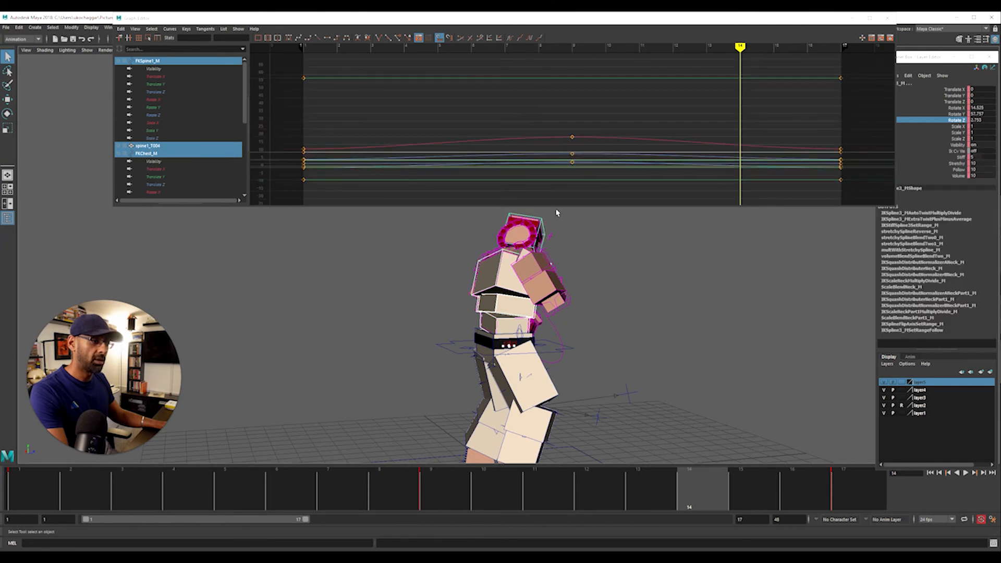
pyautogui.press('a')
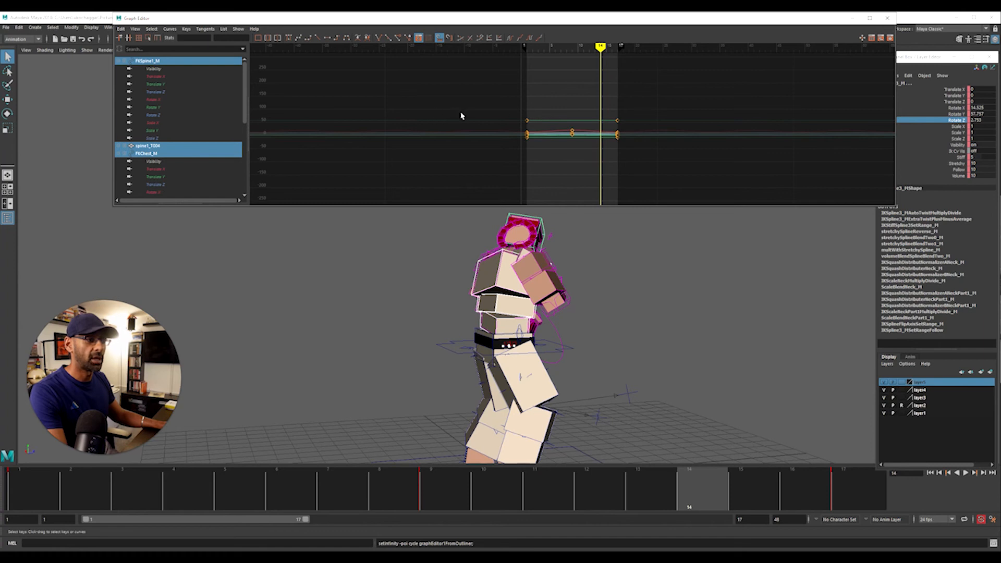
# Select all keys of the lowest spine control FKSpine1_M and shift them one frame later in the Graph Editor
pyautogui.moveTo(582, 329)
pyautogui.keyDown('alt'); pyautogui.mouseDown()
pyautogui.moveTo(612, 328)
pyautogui.moveTo(588, 322)
pyautogui.mouseUp(); pyautogui.keyUp('alt')
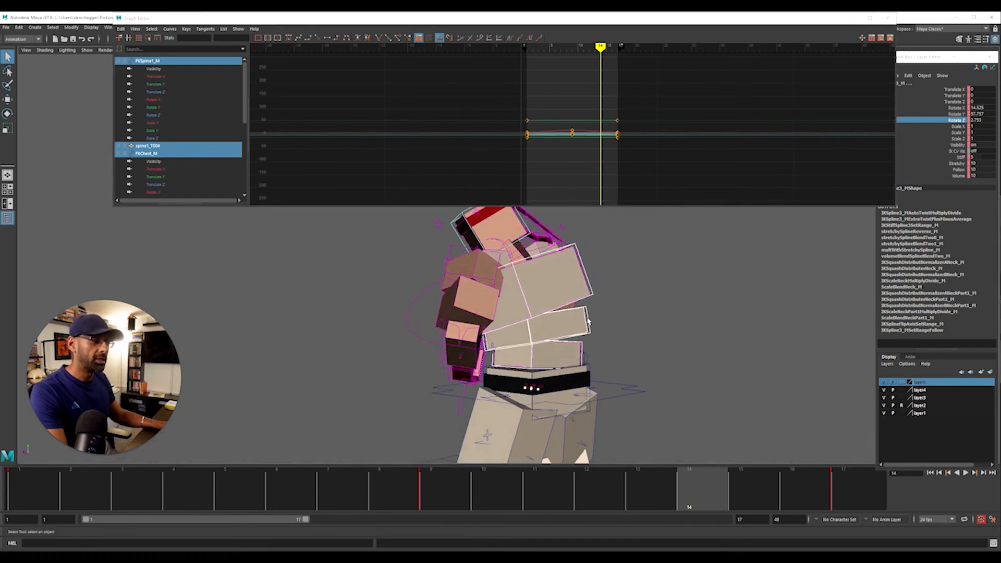
pyautogui.click(582, 349)
pyautogui.click(583, 347)
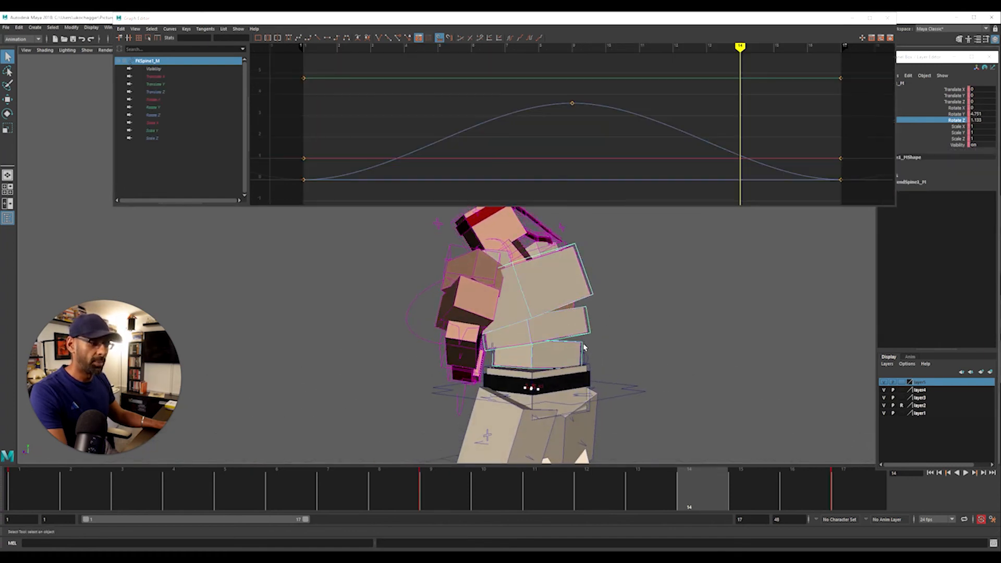
pyautogui.click(584, 350)
pyautogui.click(583, 348)
pyautogui.moveTo(392, 81); pyautogui.dragTo(732, 198)
pyautogui.press('a')
pyautogui.keyDown('shift'); pyautogui.moveTo(646, 185); pyautogui.dragTo(652, 186, button='middle'); pyautogui.keyUp('shift')
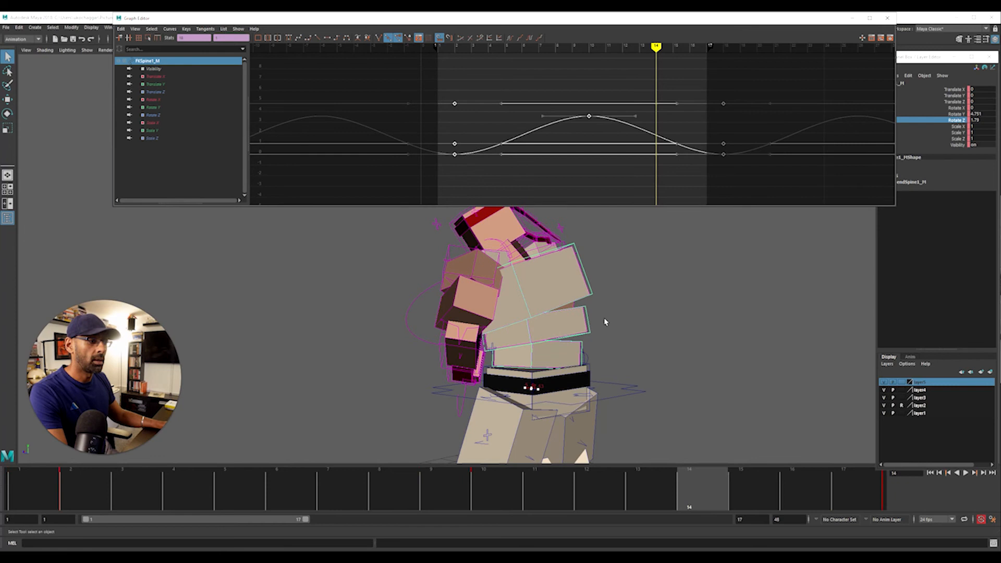
# Select the middle spine control FKSpine2_M and key it at frames 1 and 17
pyautogui.click(588, 321)
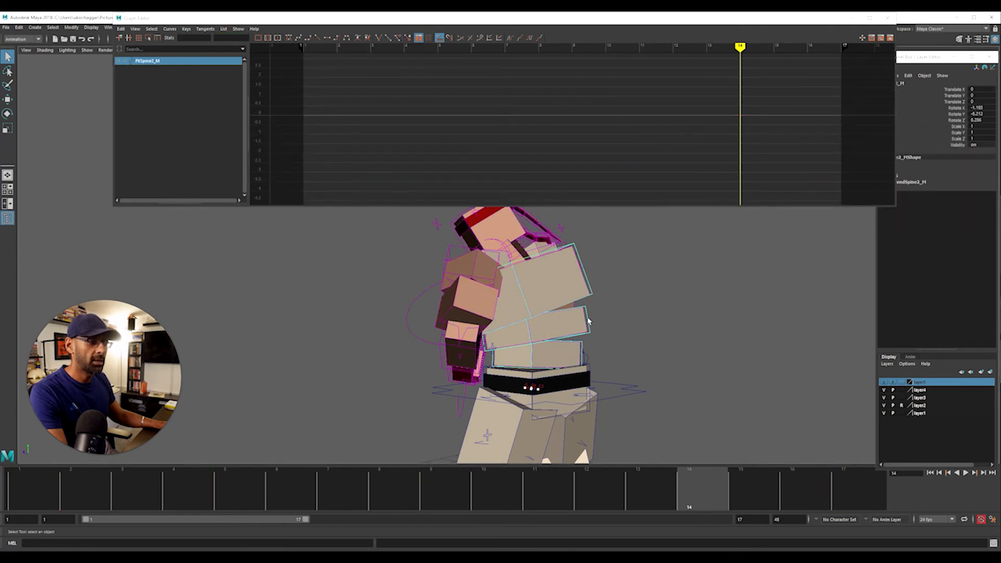
pyautogui.click(589, 335)
pyautogui.click(589, 335)
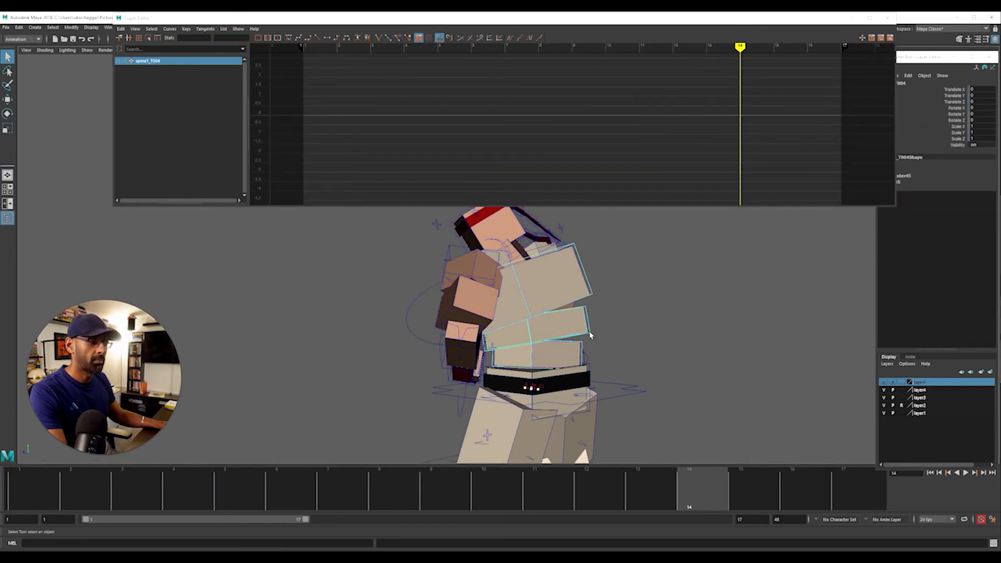
pyautogui.scroll(-5, 568, 123)
pyautogui.press('a')
pyautogui.keyDown('alt'); pyautogui.moveTo(555, 326); pyautogui.dragTo(592, 332); pyautogui.keyUp('alt')
pyautogui.press('e')
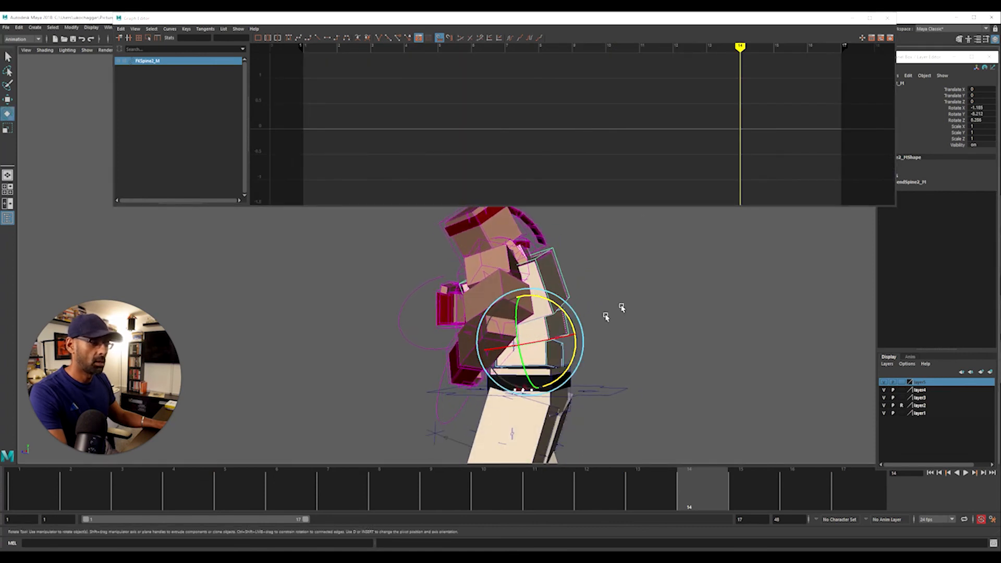
pyautogui.click(556, 326)
pyautogui.click(591, 290)
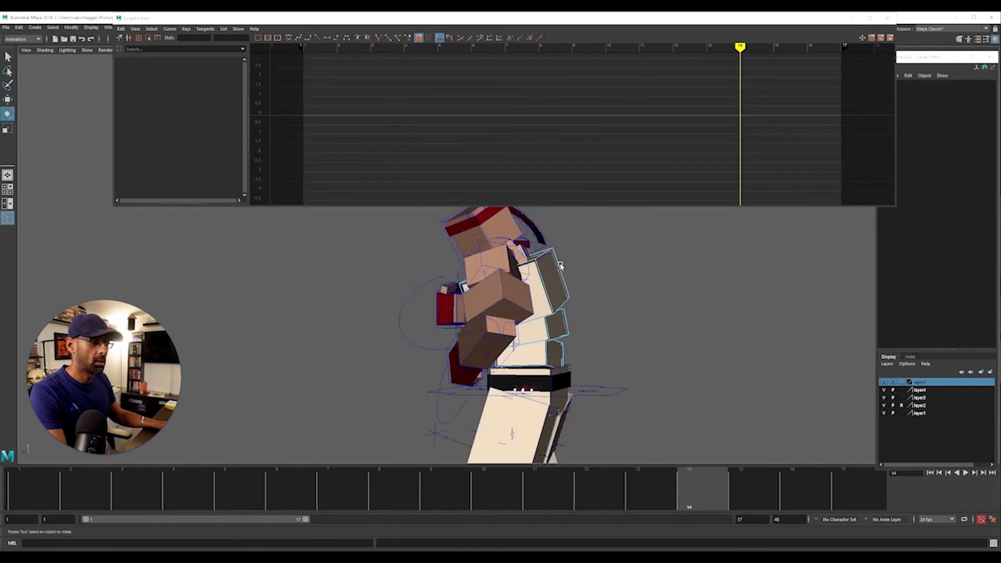
pyautogui.click(564, 287)
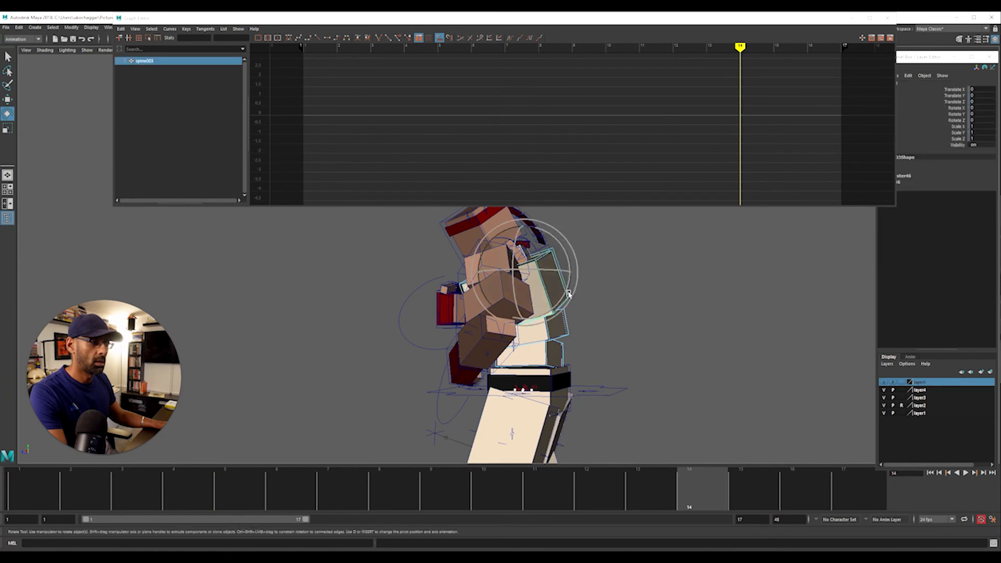
pyautogui.click(569, 299)
pyautogui.click(568, 323)
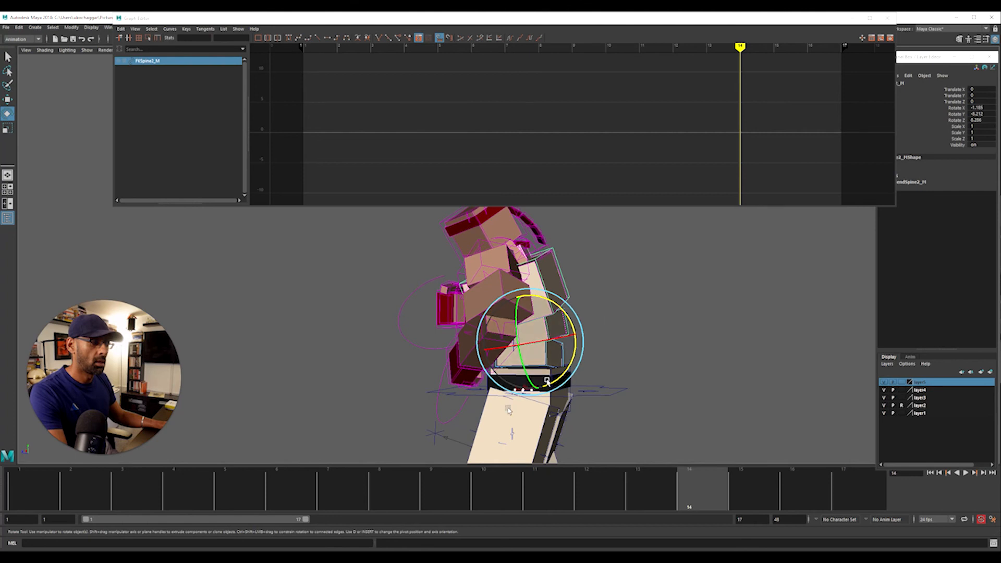
pyautogui.moveTo(94, 485); pyautogui.dragTo(32, 487)
pyautogui.press('s')
pyautogui.hotkey('alt', 'v')
pyautogui.hotkey('alt', 'v')
pyautogui.press('s')
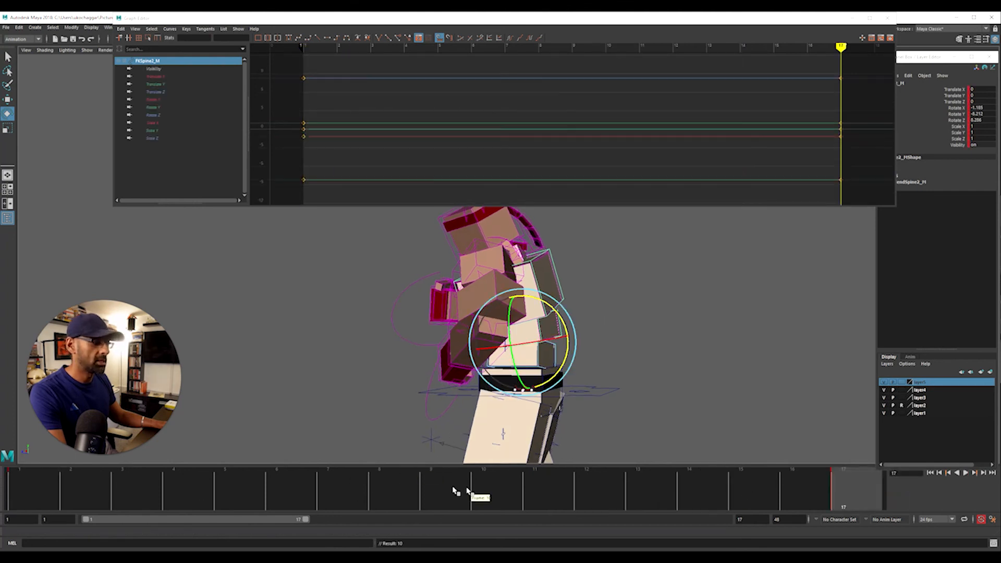
# Rotate FKSpine2_M slightly further in Rotate Z at frame 9 and key that pose
pyautogui.click(436, 494)
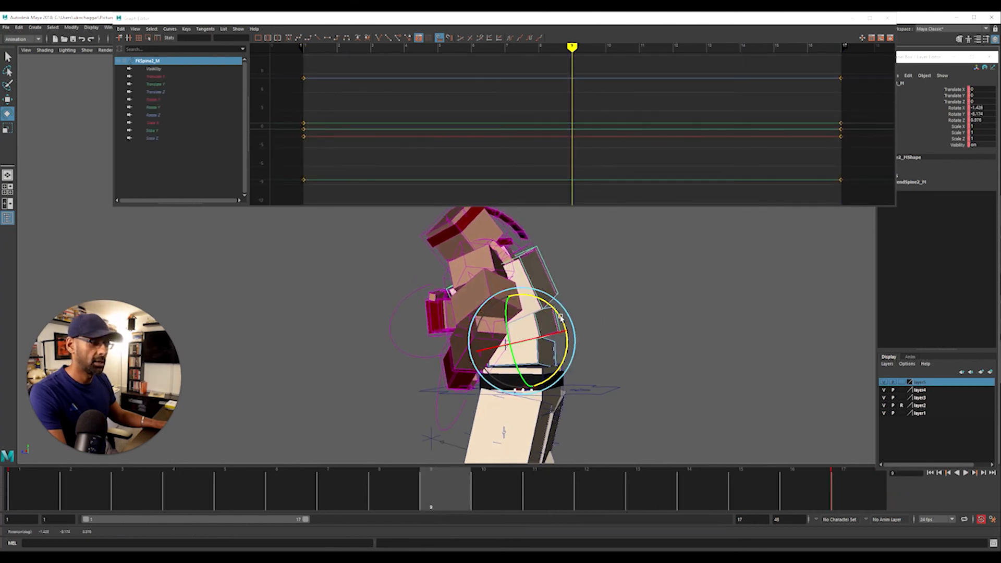
pyautogui.press('s')
pyautogui.press('f')
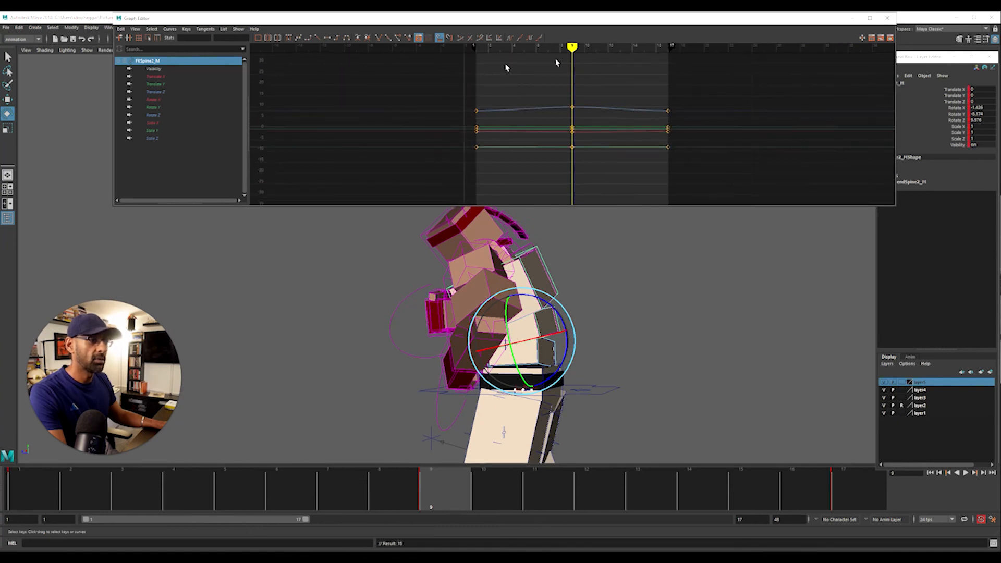
# Set all FKSpine2_M curves to cycle infinitely and shift their keys two frames later
pyautogui.moveTo(444, 70); pyautogui.dragTo(798, 188)
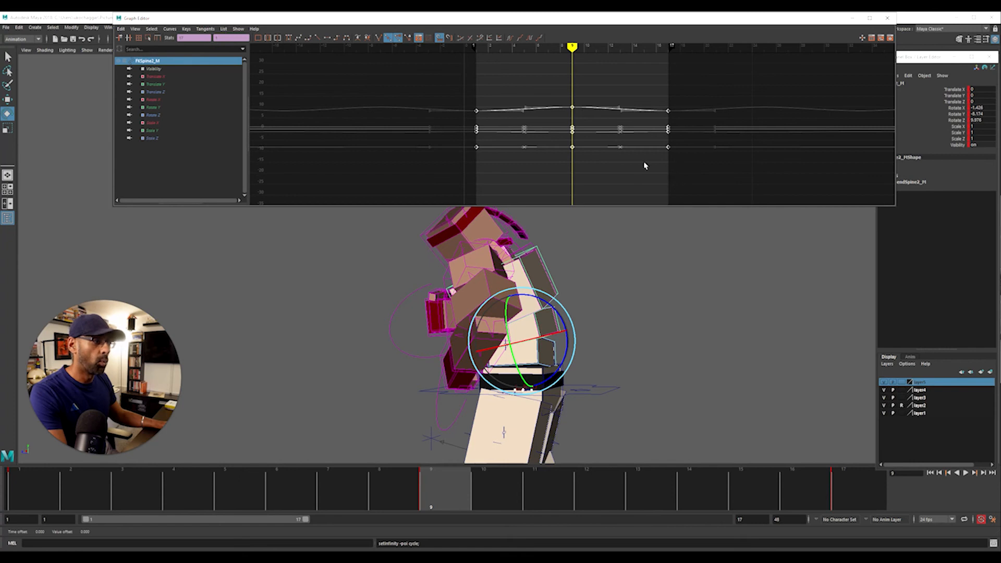
pyautogui.keyDown('shift'); pyautogui.moveTo(549, 69); pyautogui.dragTo(559, 68, button='middle'); pyautogui.keyUp('shift')
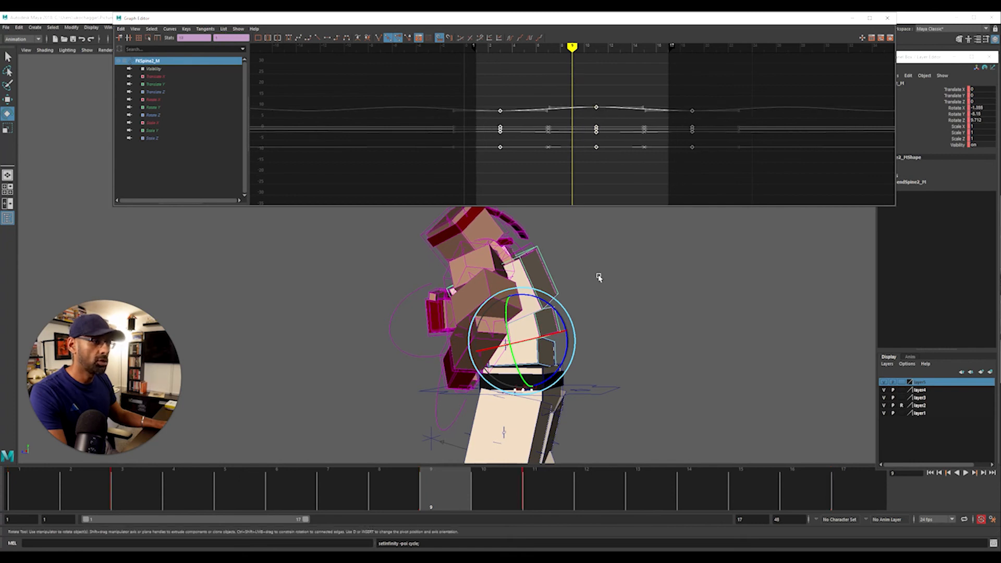
# Select the chest control FKChest_M and shift all its keys three frames later in the Graph Editor
pyautogui.click(559, 287)
pyautogui.click(555, 284)
pyautogui.press('f')
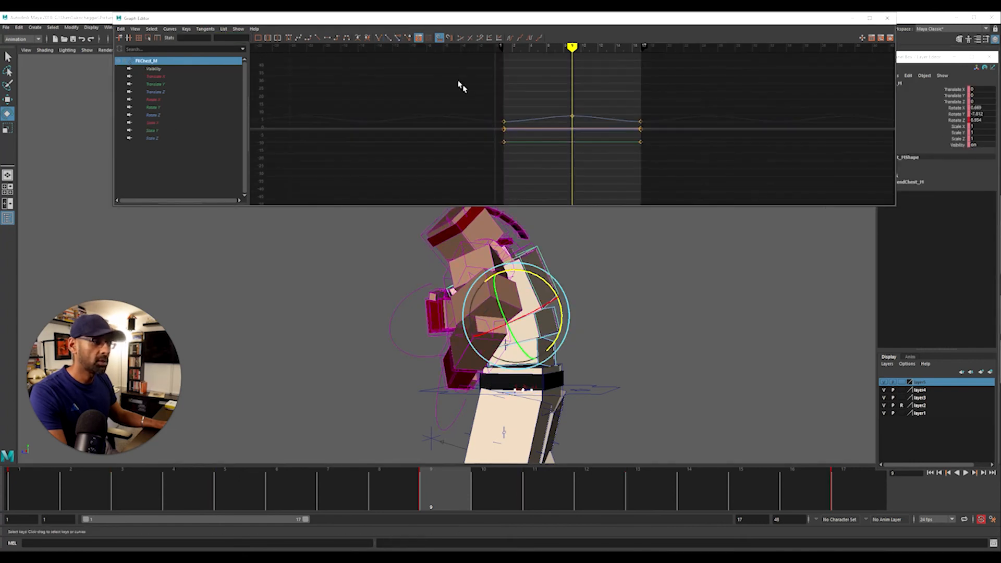
pyautogui.moveTo(460, 85); pyautogui.dragTo(625, 161)
pyautogui.keyDown('shift'); pyautogui.moveTo(629, 172); pyautogui.dragTo(639, 173, button='middle'); pyautogui.keyUp('shift')
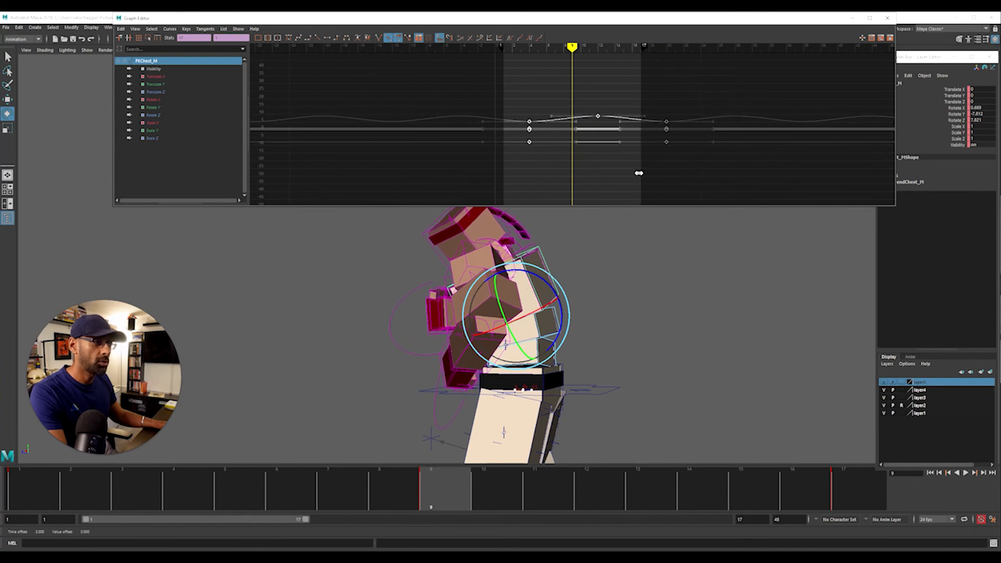
# Shift all keys of the head control IKSpline3_M four frames later and review the loop during playback
pyautogui.click(425, 234)
pyautogui.keyDown('alt'); pyautogui.moveTo(522, 121); pyautogui.dragTo(489, 117, button='right'); pyautogui.keyUp('alt')
pyautogui.moveTo(414, 80); pyautogui.dragTo(733, 184)
pyautogui.keyDown('shift'); pyautogui.moveTo(651, 186); pyautogui.dragTo(707, 189, button='middle'); pyautogui.keyUp('shift')
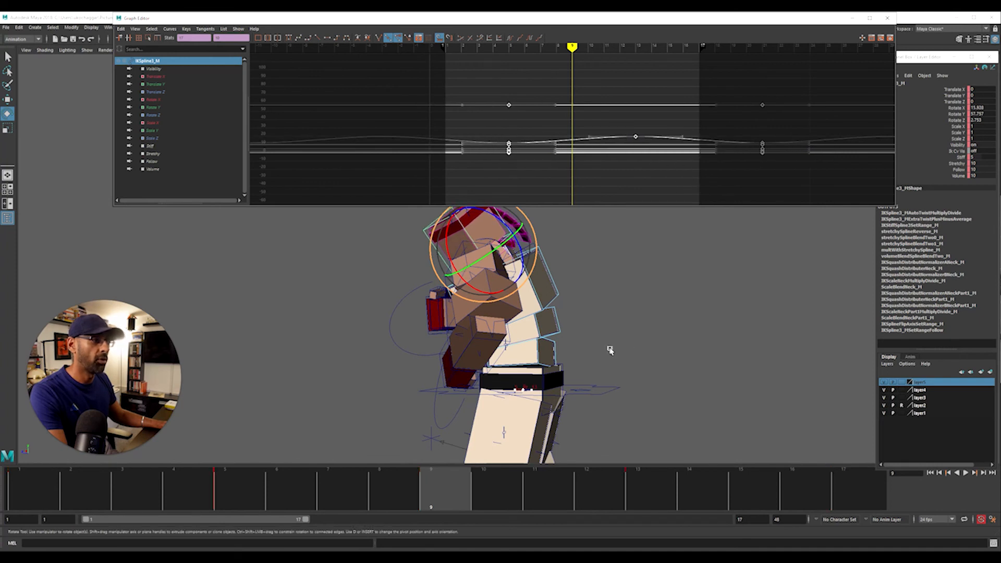
pyautogui.click(610, 351)
pyautogui.hotkey('alt', 'v')
pyautogui.keyDown('alt'); pyautogui.moveTo(531, 353); pyautogui.dragTo(659, 365); pyautogui.keyUp('alt')
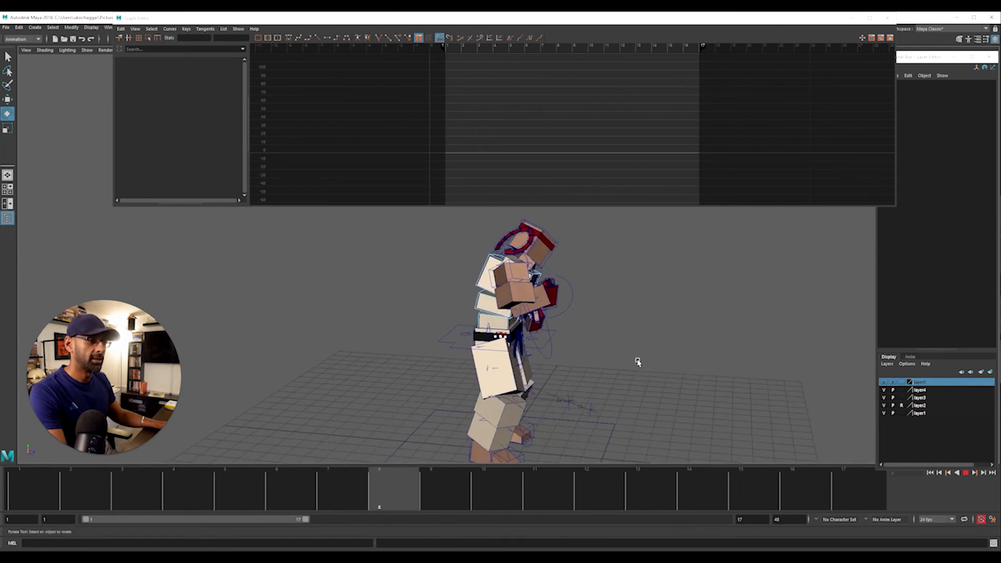
pyautogui.keyDown('alt'); pyautogui.moveTo(603, 349); pyautogui.dragTo(556, 348); pyautogui.keyUp('alt')
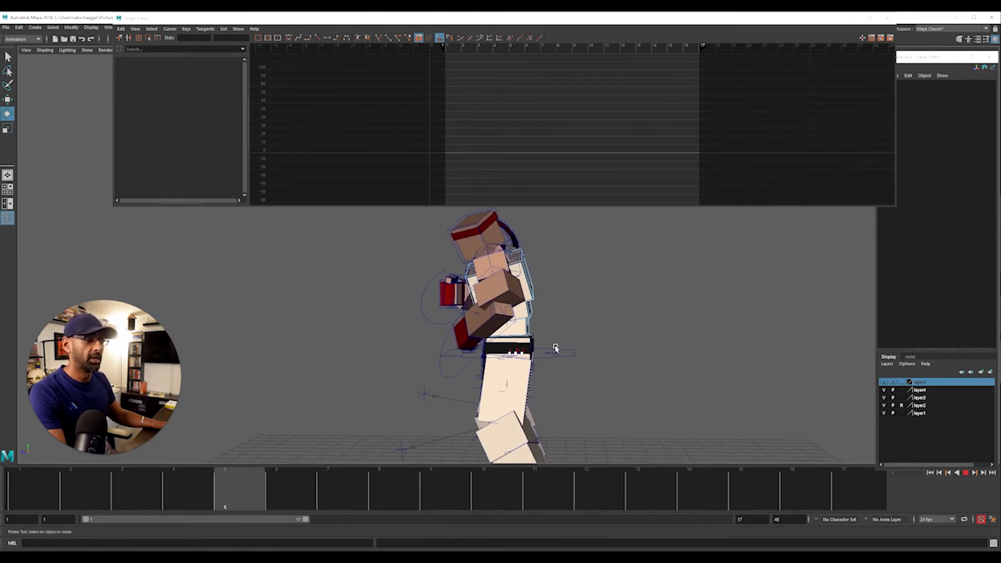
# Stop playback, reselect the chest control FKChest_M and shift all its keys one more frame later
pyautogui.click(539, 280)
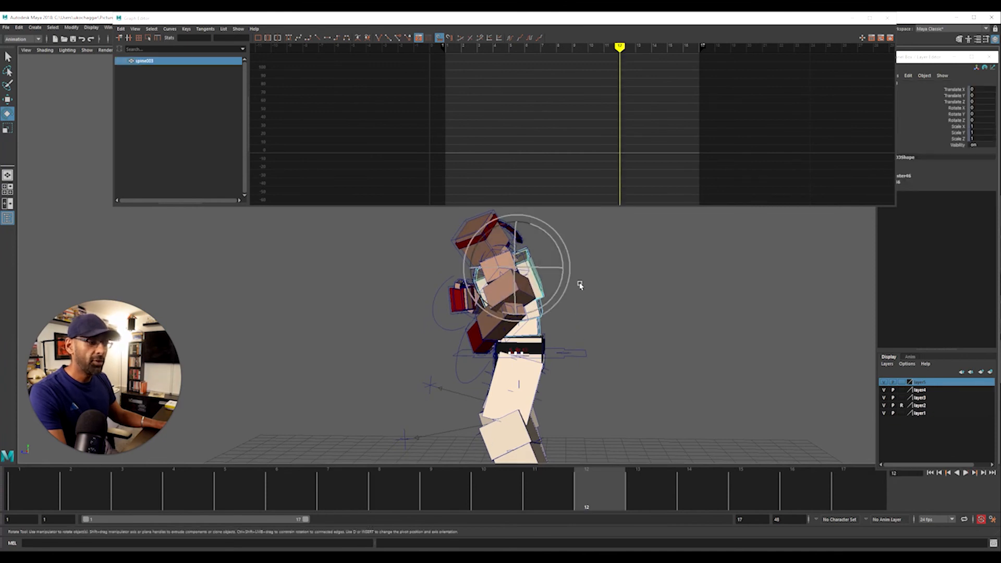
pyautogui.click(598, 293)
pyautogui.click(544, 298)
pyautogui.keyDown('alt'); pyautogui.moveTo(597, 136); pyautogui.dragTo(494, 140, button='right'); pyautogui.keyUp('alt')
pyautogui.moveTo(487, 102); pyautogui.dragTo(723, 161)
pyautogui.keyDown('alt'); pyautogui.moveTo(545, 161); pyautogui.dragTo(577, 157, button='right'); pyautogui.keyUp('alt')
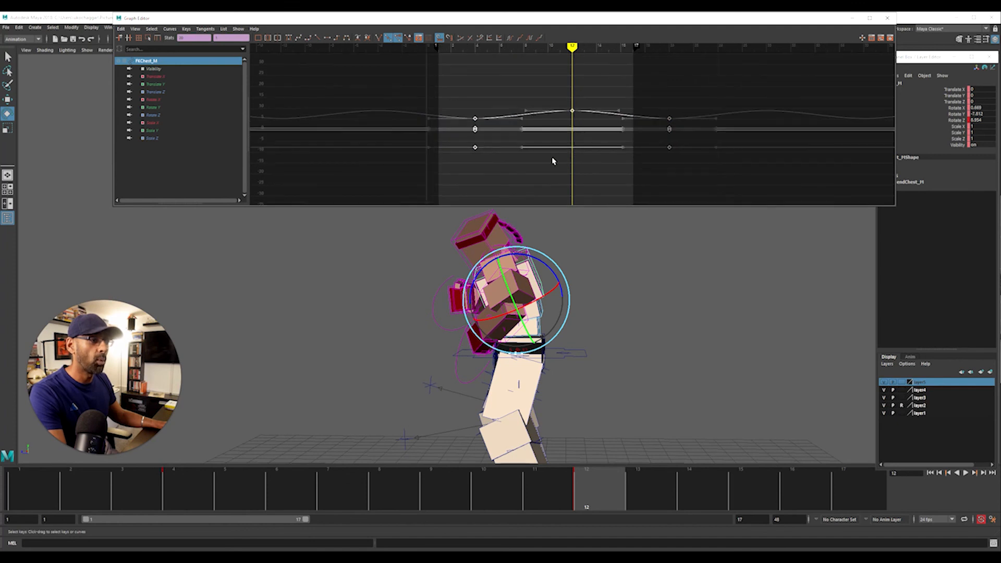
# Shift all keys of the head control IKSpline3_M two more frames later and review the loop from several angles
pyautogui.click(459, 238)
pyautogui.press('f')
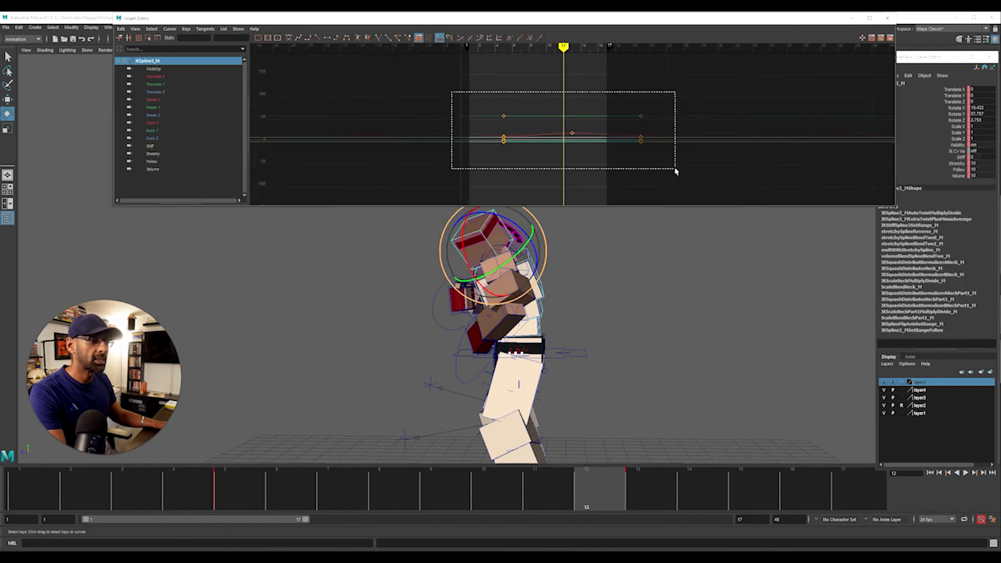
pyautogui.moveTo(675, 171); pyautogui.dragTo(650, 170)
pyautogui.moveTo(650, 169); pyautogui.dragTo(667, 172, button='middle')
pyautogui.hotkey('alt', 'v')
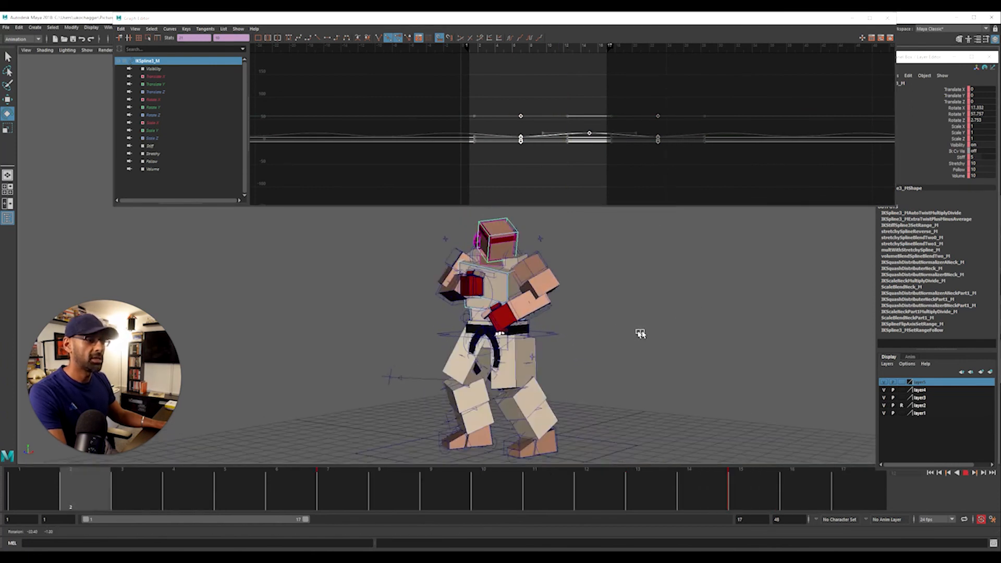
pyautogui.keyDown('alt'); pyautogui.moveTo(584, 330); pyautogui.dragTo(532, 329); pyautogui.keyUp('alt')
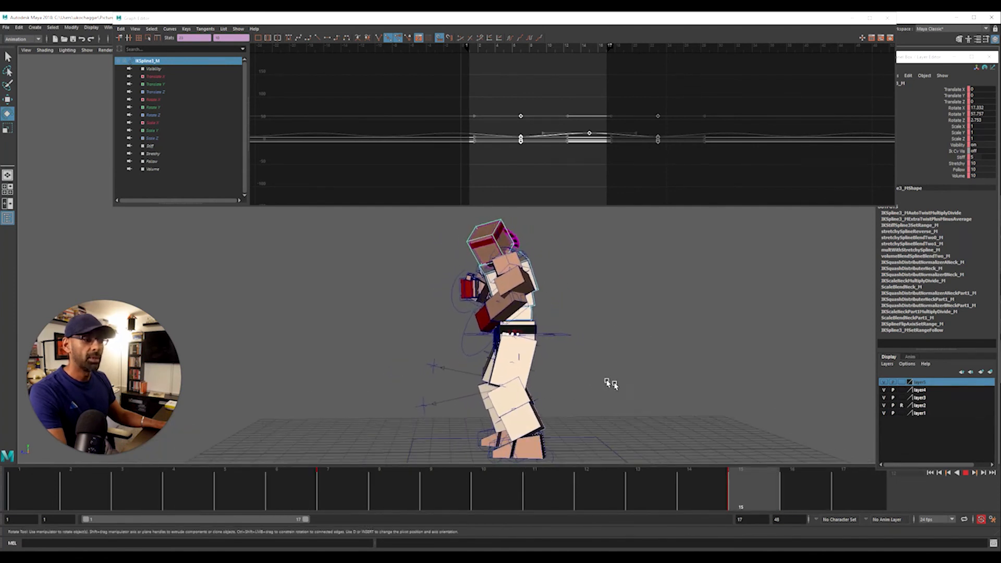
pyautogui.keyDown('alt'); pyautogui.moveTo(611, 384); pyautogui.dragTo(648, 380); pyautogui.keyUp('alt')
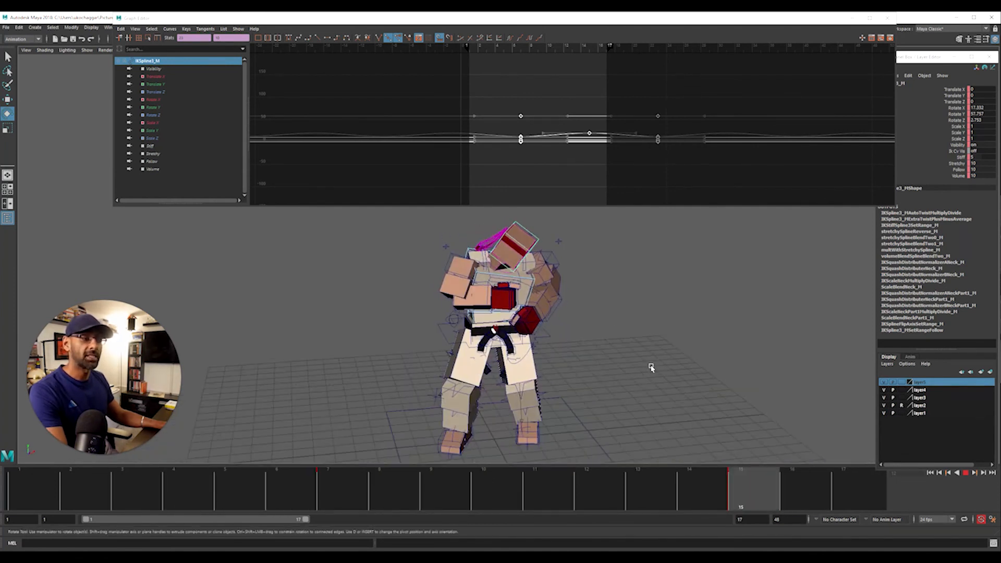
pyautogui.press('Escape')
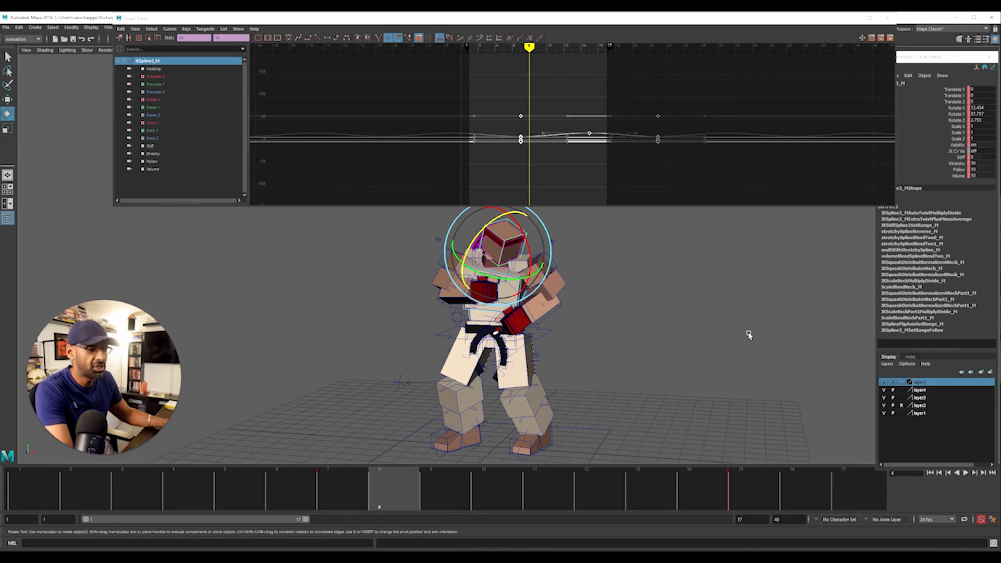
# Select the hip control RootX_M and move it down at frame 3 and up at frame 5
pyautogui.click(571, 349)
pyautogui.click(551, 332)
pyautogui.keyDown('alt'); pyautogui.moveTo(583, 336); pyautogui.dragTo(815, 362, button='right'); pyautogui.keyUp('alt')
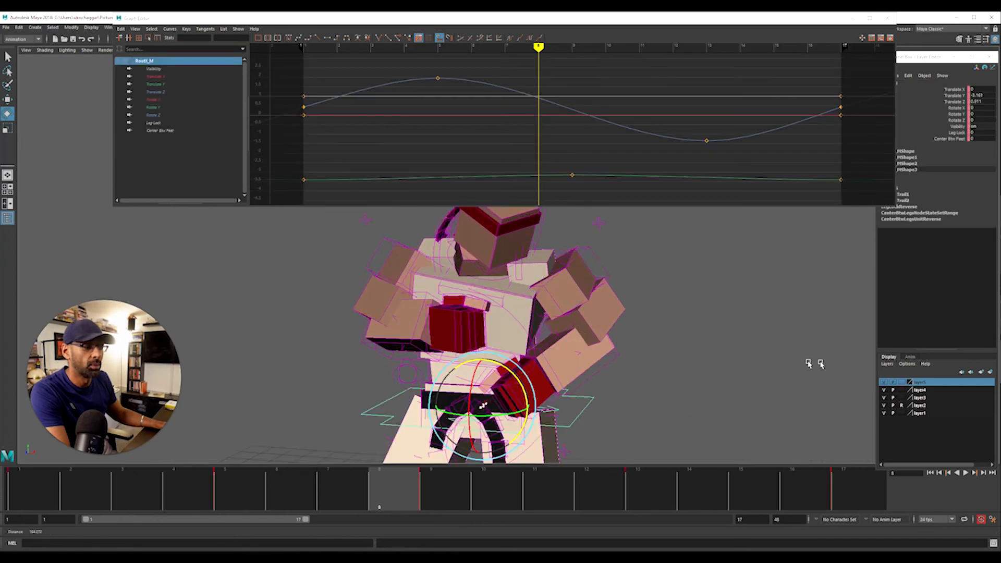
pyautogui.keyDown('alt'); pyautogui.moveTo(697, 399); pyautogui.dragTo(650, 266, button='middle'); pyautogui.keyUp('alt')
pyautogui.keyDown('alt'); pyautogui.moveTo(650, 265); pyautogui.dragTo(596, 339); pyautogui.keyUp('alt')
pyautogui.keyDown('alt'); pyautogui.moveTo(596, 340); pyautogui.dragTo(617, 359, button='right'); pyautogui.keyUp('alt')
pyautogui.keyDown('alt'); pyautogui.moveTo(617, 359); pyautogui.dragTo(554, 374, button='middle'); pyautogui.keyUp('alt')
pyautogui.keyDown('alt'); pyautogui.moveTo(554, 374); pyautogui.dragTo(532, 384); pyautogui.keyUp('alt')
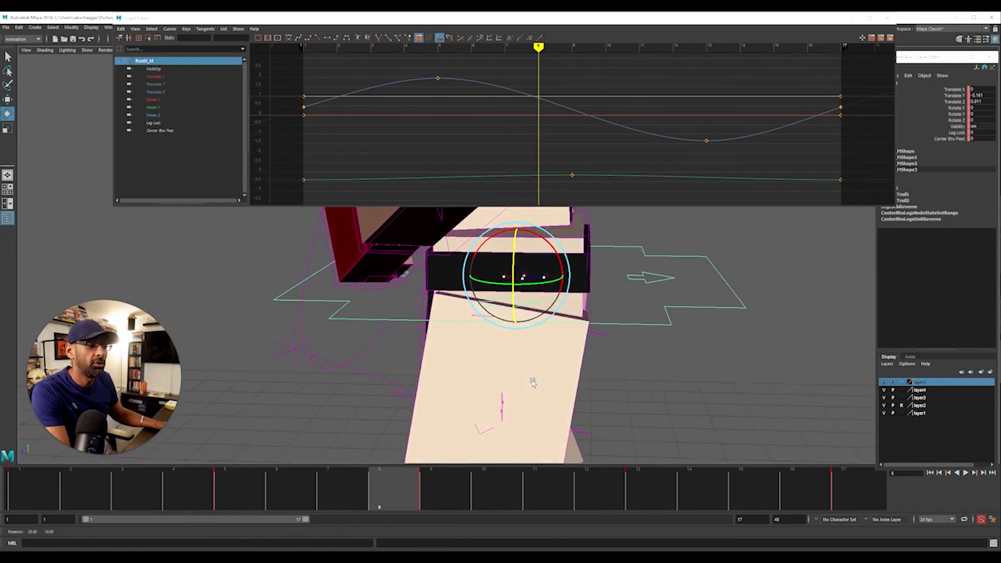
pyautogui.keyDown('alt'); pyautogui.moveTo(531, 384); pyautogui.dragTo(726, 322, button='right'); pyautogui.keyUp('alt')
pyautogui.keyDown('alt'); pyautogui.moveTo(726, 321); pyautogui.dragTo(693, 324, button='middle'); pyautogui.keyUp('alt')
pyautogui.press('w')
pyautogui.moveTo(196, 495)
pyautogui.mouseDown()
pyautogui.moveTo(71, 494)
pyautogui.moveTo(125, 495)
pyautogui.mouseUp()
pyautogui.moveTo(502, 264); pyautogui.dragTo(500, 243)
pyautogui.click(221, 494)
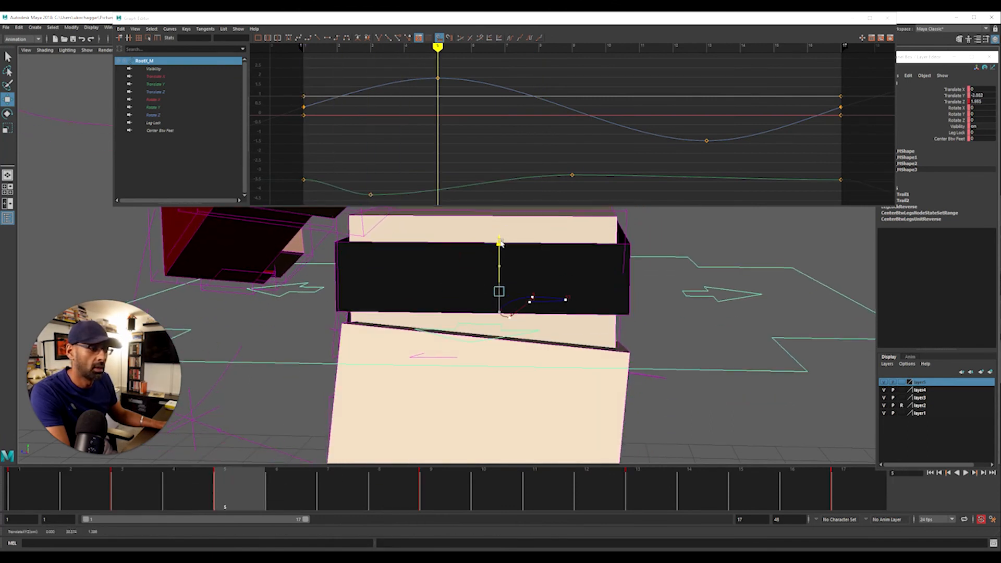
# Move the hip control RootX_M down at frame 7, up at frame 9 and down at frame 11
pyautogui.click(329, 498)
pyautogui.moveTo(479, 296); pyautogui.dragTo(540, 271)
pyautogui.click(450, 488)
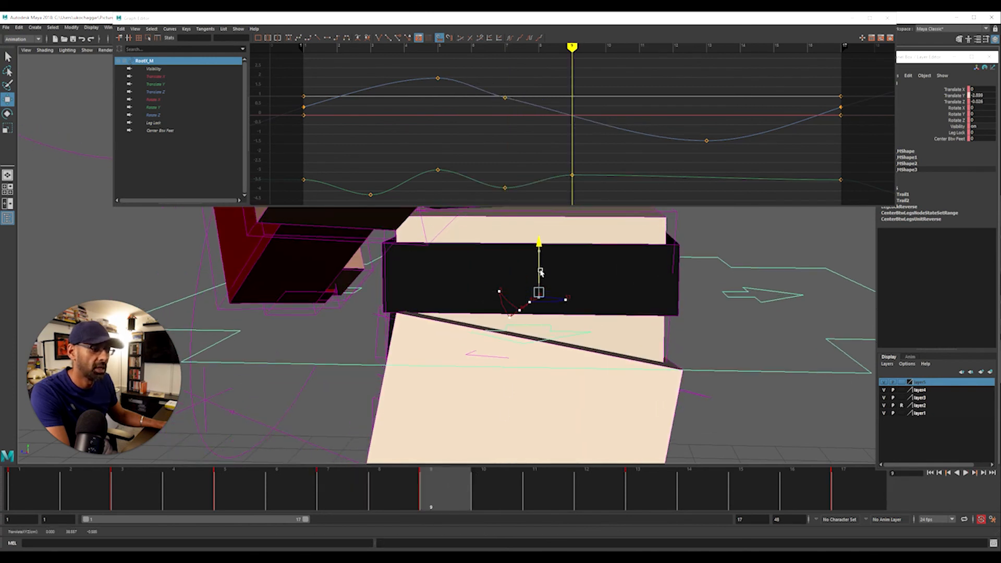
pyautogui.click(511, 485)
pyautogui.click(547, 499)
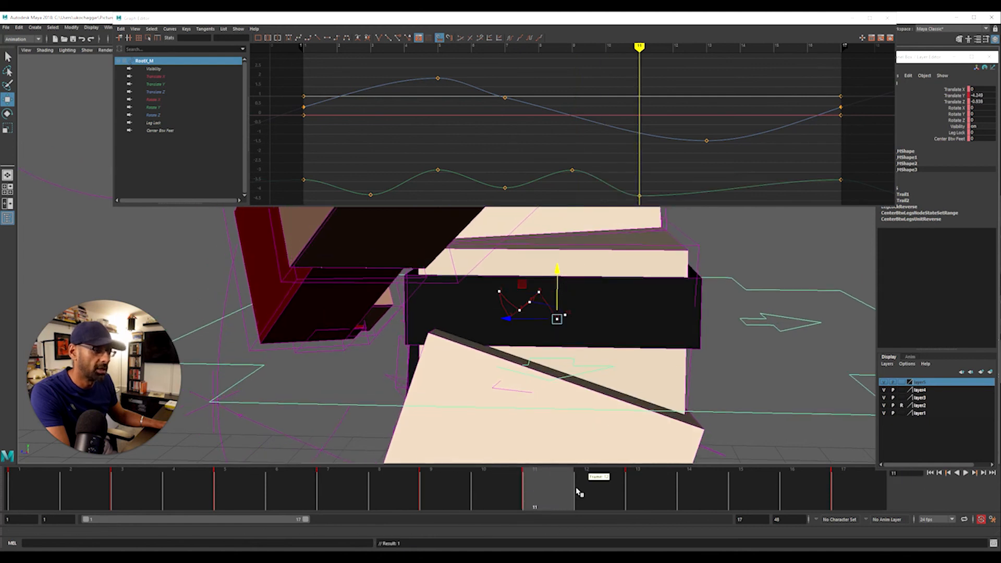
# Raise the hip control RootX_M in Translate Y at frame 13 and move it along Translate Z at frame 15
pyautogui.moveTo(577, 492); pyautogui.dragTo(628, 495)
pyautogui.moveTo(565, 302); pyautogui.dragTo(562, 293)
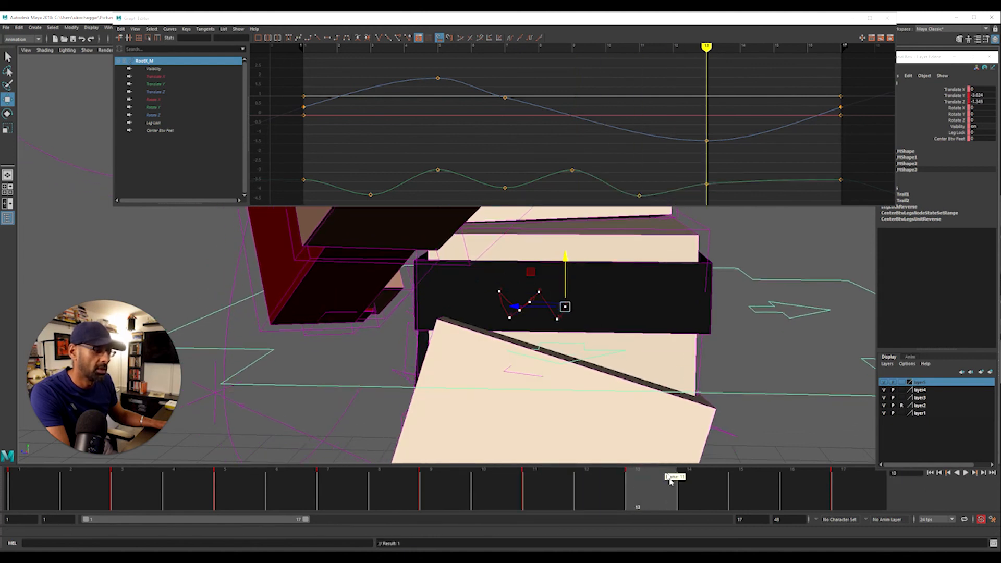
pyautogui.moveTo(671, 480); pyautogui.dragTo(737, 501)
pyautogui.moveTo(547, 305); pyautogui.dragTo(521, 298)
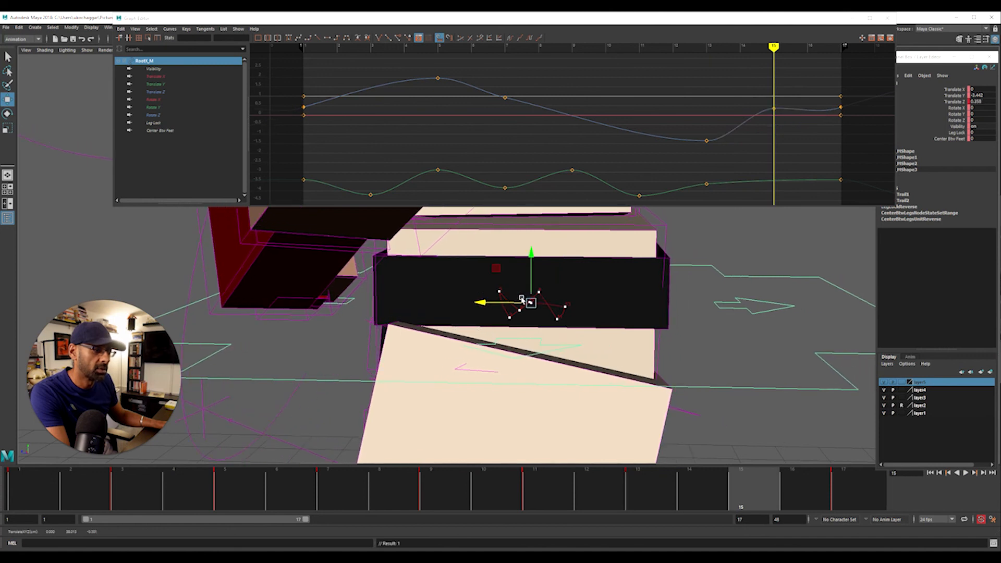
# Examine the shape of the hip motion trail up close in the side view
pyautogui.keyDown('alt'); pyautogui.moveTo(746, 347); pyautogui.dragTo(824, 346, button='right'); pyautogui.keyUp('alt')
pyautogui.press('space')
pyautogui.press('space')
pyautogui.keyDown('alt'); pyautogui.moveTo(333, 317); pyautogui.dragTo(608, 316, button='right'); pyautogui.keyUp('alt')
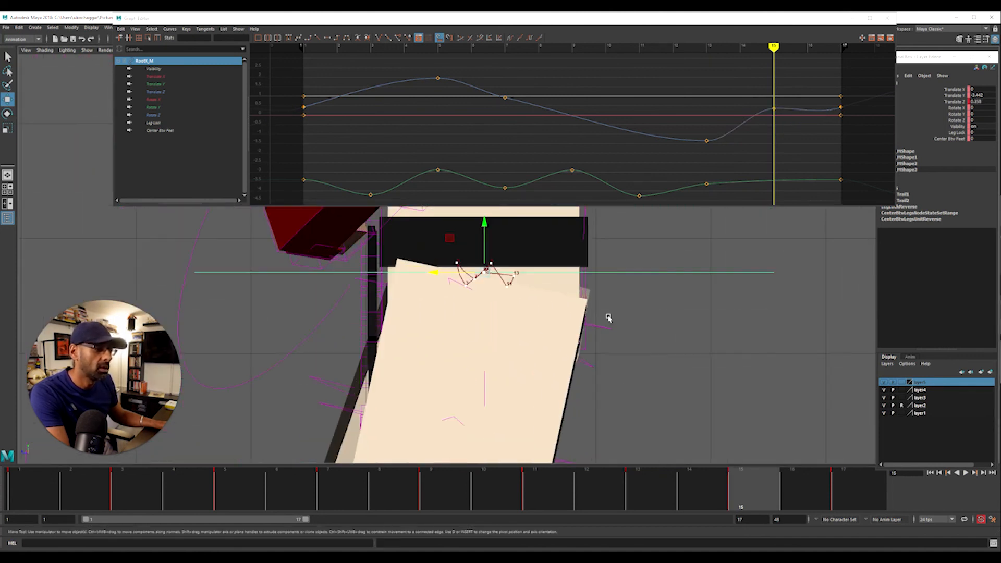
pyautogui.keyDown('alt'); pyautogui.moveTo(342, 314); pyautogui.dragTo(641, 331, button='right'); pyautogui.keyUp('alt')
pyautogui.keyDown('alt'); pyautogui.moveTo(640, 290); pyautogui.dragTo(666, 340, button='middle'); pyautogui.keyUp('alt')
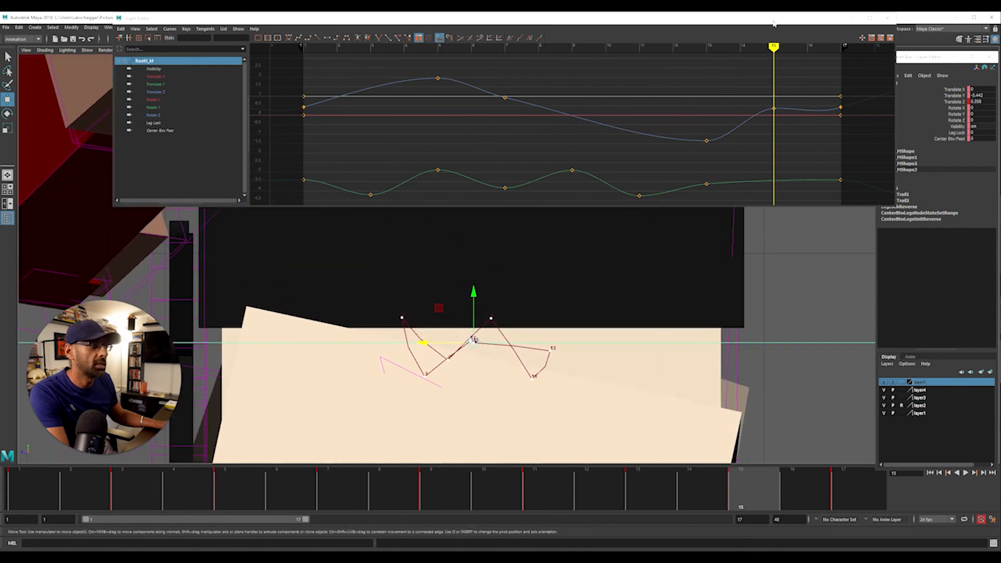
# Move the Graph Editor off the viewport, return to the perspective view and play the loop to check the hip motion
pyautogui.moveTo(772, 21); pyautogui.dragTo(1000, 119)
pyautogui.keyDown('alt'); pyautogui.moveTo(632, 276); pyautogui.dragTo(26, 280, button='right'); pyautogui.keyUp('alt')
pyautogui.keyDown('alt'); pyautogui.moveTo(521, 271); pyautogui.dragTo(41, 265, button='right'); pyautogui.keyUp('alt')
pyautogui.press('space')
pyautogui.press('space')
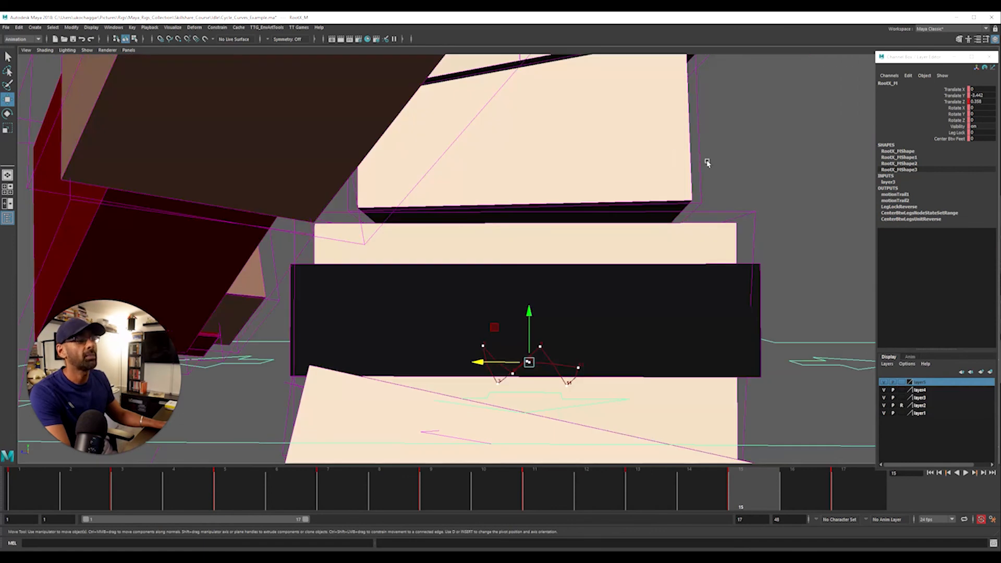
pyautogui.keyDown('alt'); pyautogui.moveTo(706, 161); pyautogui.dragTo(205, 279, button='right'); pyautogui.keyUp('alt')
pyautogui.keyDown('alt'); pyautogui.moveTo(206, 280); pyautogui.dragTo(710, 288); pyautogui.keyUp('alt')
pyautogui.hotkey('alt', 'v')
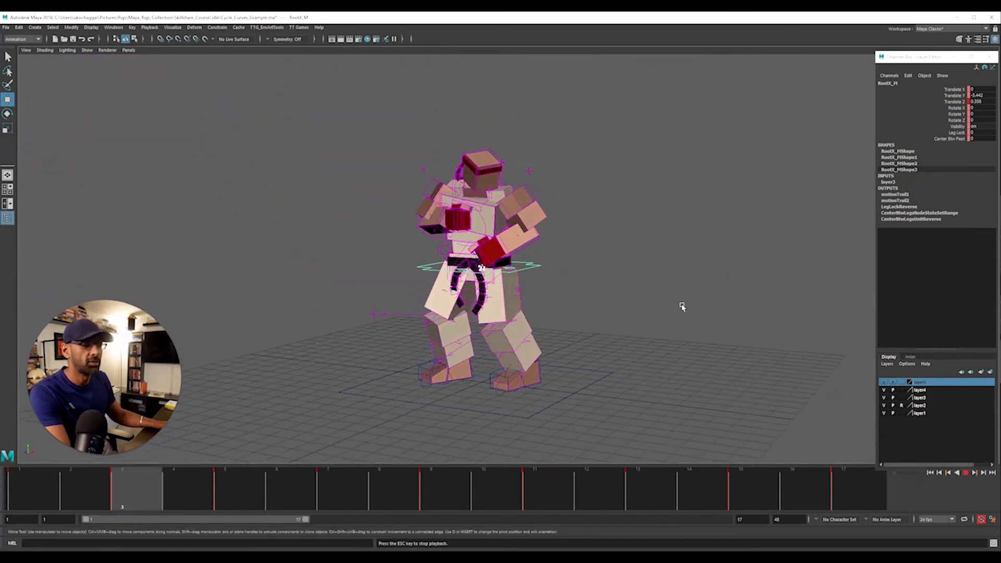
pyautogui.keyDown('alt'); pyautogui.moveTo(635, 313); pyautogui.dragTo(526, 313); pyautogui.keyUp('alt')
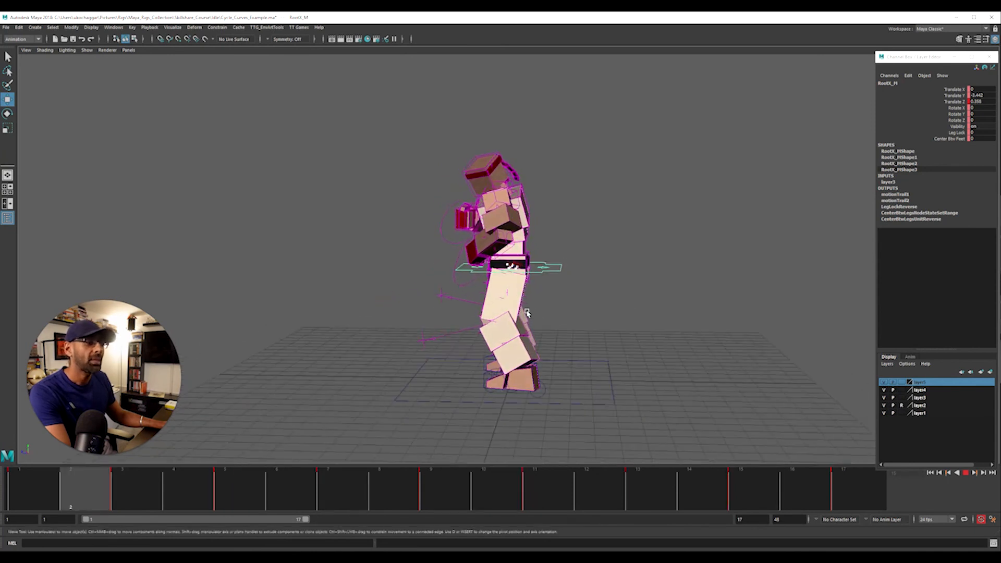
# Stop the playback and step through the hip control's keyframes
pyautogui.press('Escape')
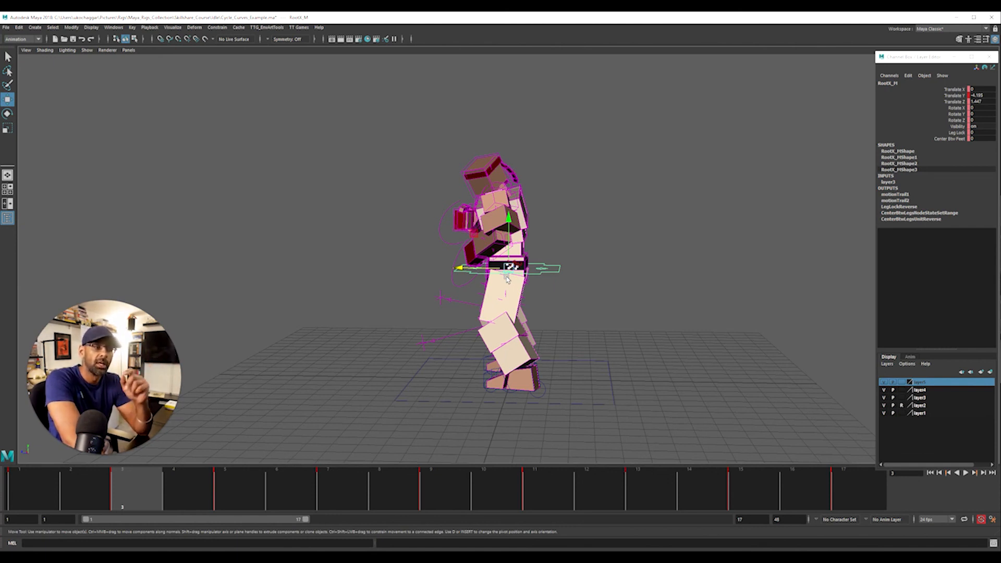
pyautogui.hotkey('alt', '.')
pyautogui.hotkey('alt', '.')
pyautogui.hotkey('alt', '.')
pyautogui.hotkey('alt', '.')
pyautogui.hotkey('alt', '.')
pyautogui.hotkey('alt', '.')
pyautogui.hotkey('alt', '.')
pyautogui.hotkey('alt', '.')
pyautogui.hotkey('alt', '.')
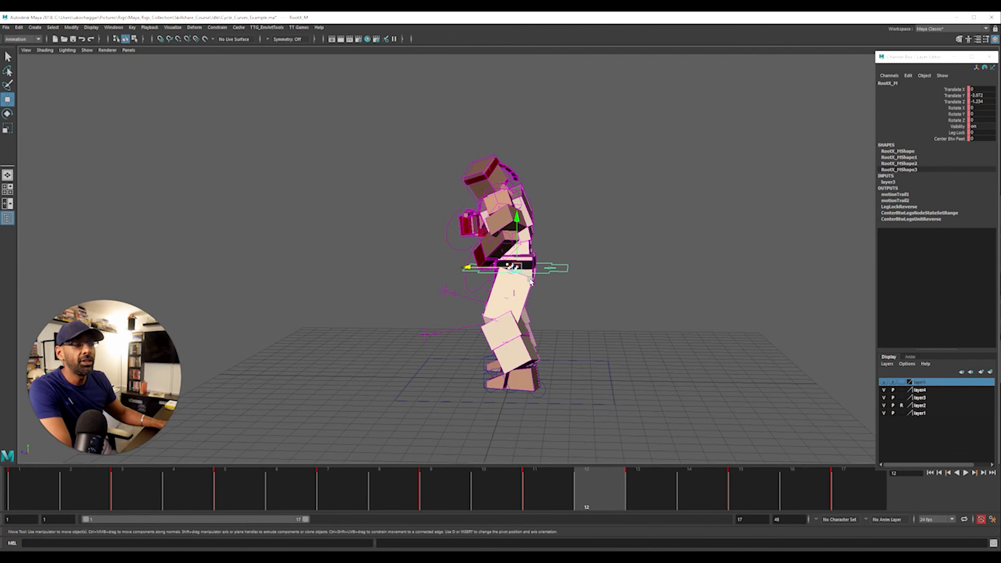
# Undo the recent bounce edits on the hip control RootX_M
pyautogui.hotkey('ctrl', 'z')
pyautogui.hotkey('ctrl', 'z')
pyautogui.hotkey('ctrl', 'z')
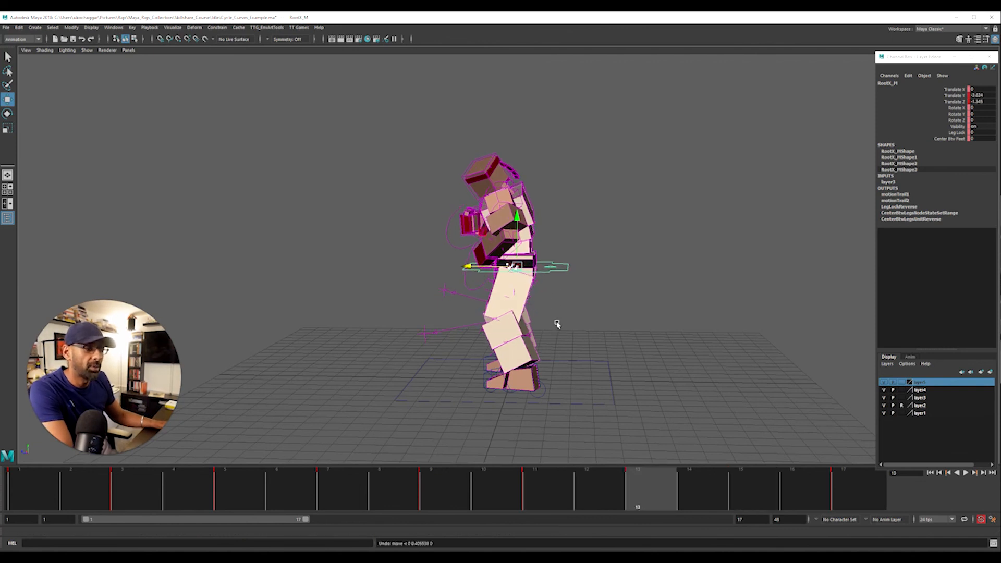
pyautogui.hotkey('ctrl', 'z')
pyautogui.hotkey('ctrl', 'z')
pyautogui.hotkey('ctrl', 'z')
pyautogui.hotkey('ctrl', 'z')
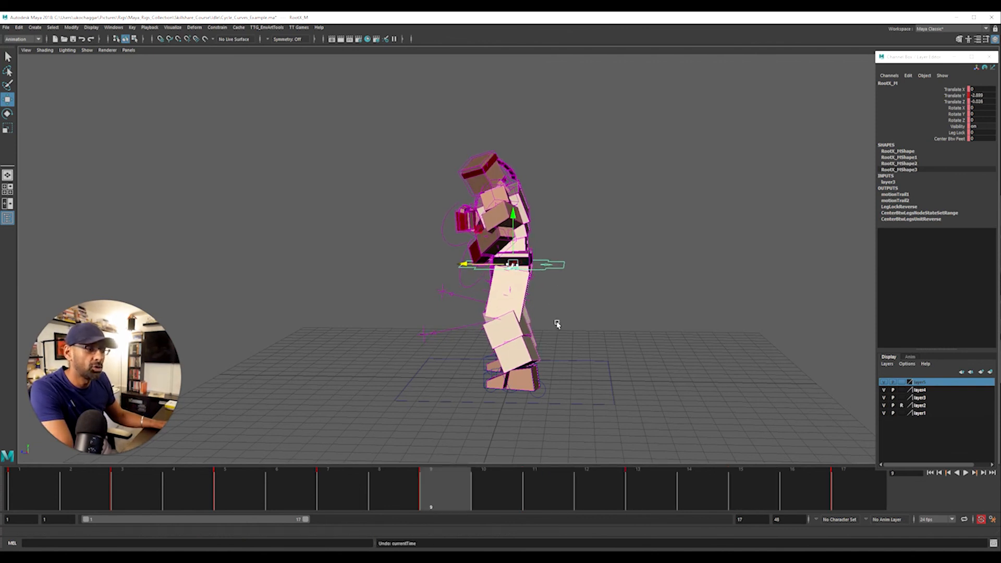
pyautogui.hotkey('ctrl', 'z')
pyautogui.hotkey('ctrl', 'z')
pyautogui.hotkey('ctrl', 'z')
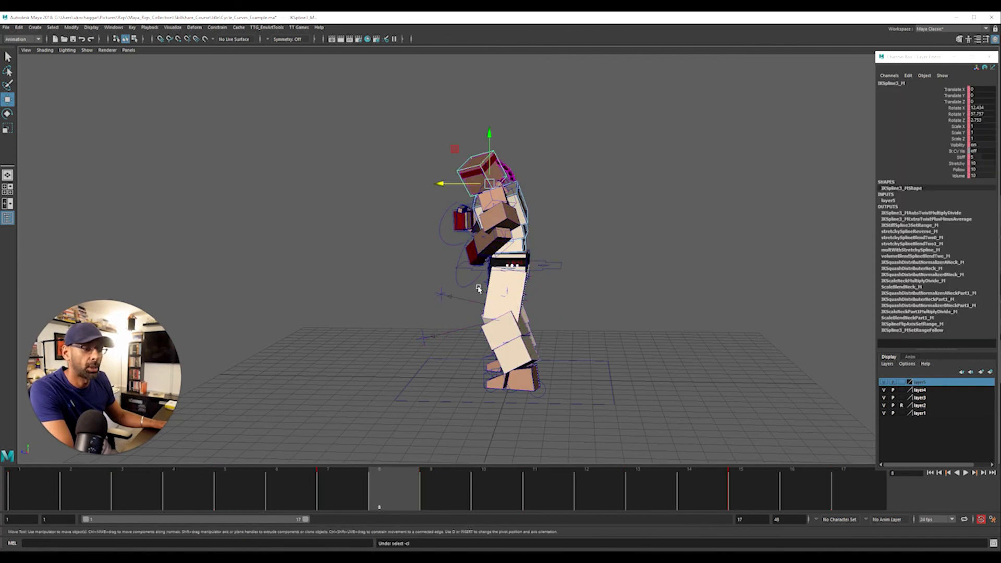
# Widen the fighter's stance by moving the right foot control IKLeg_R outward along X at frame 5
pyautogui.keyDown('alt'); pyautogui.moveTo(409, 308); pyautogui.dragTo(543, 405); pyautogui.keyUp('alt')
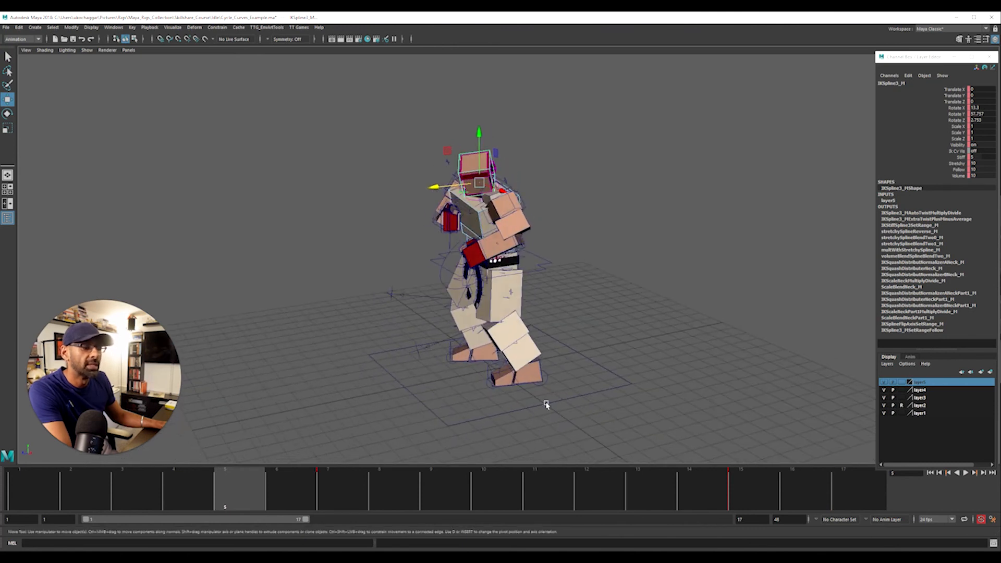
pyautogui.click(504, 380)
pyautogui.press('e')
pyautogui.moveTo(507, 377); pyautogui.dragTo(531, 382)
pyautogui.keyDown('alt'); pyautogui.moveTo(531, 383); pyautogui.dragTo(621, 355); pyautogui.keyUp('alt')
pyautogui.press('w')
pyautogui.click(424, 377)
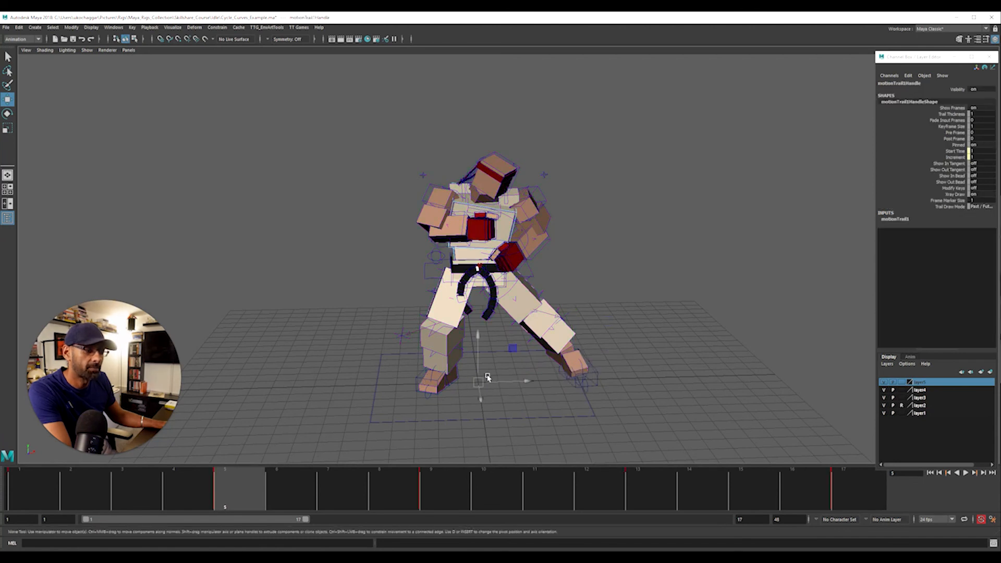
pyautogui.click(419, 378)
pyautogui.moveTo(490, 361); pyautogui.dragTo(448, 360)
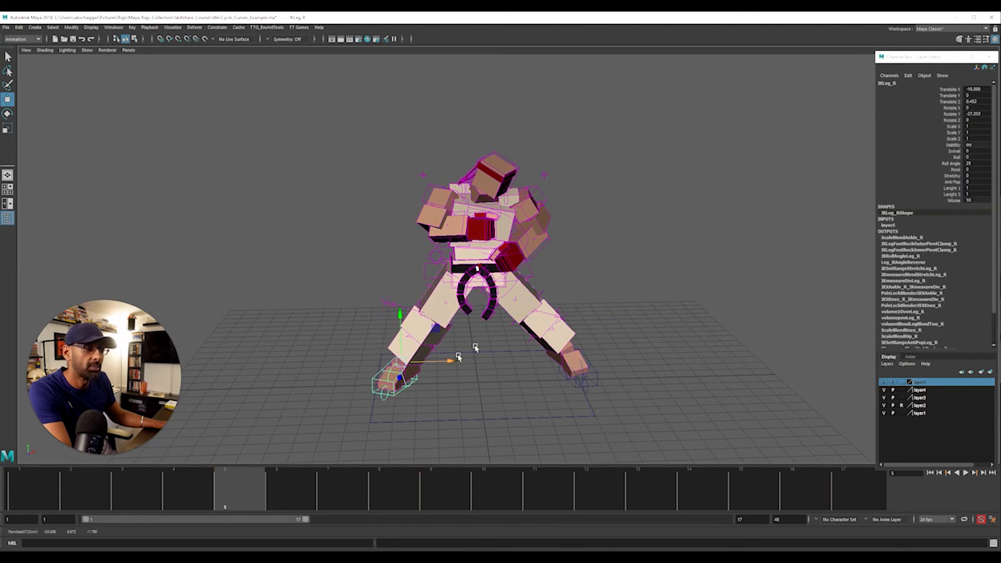
# Lower the Translate Y curve of the hip control RootX_M in the Graph Editor to about -17.8 at frame 5
pyautogui.click(477, 269)
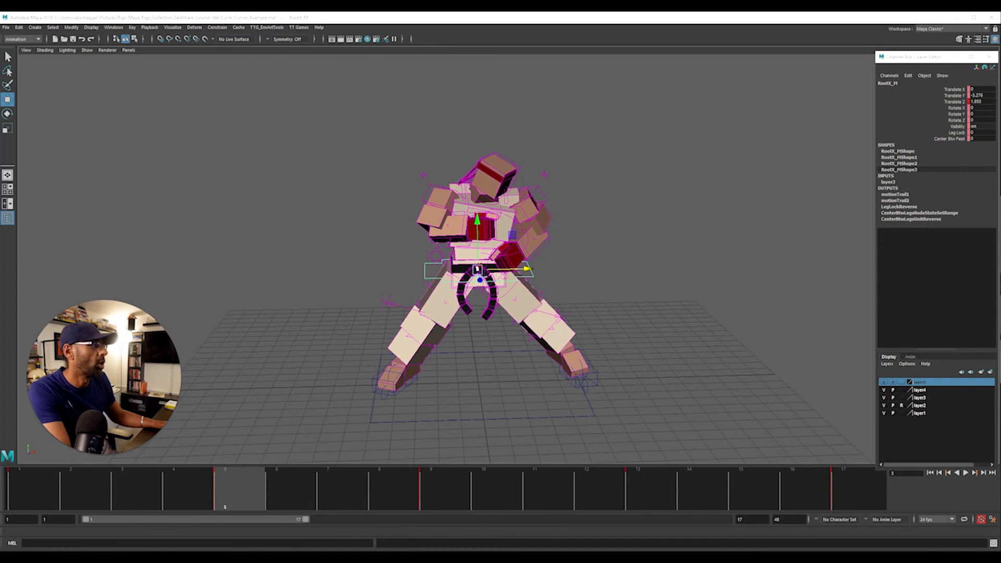
pyautogui.moveTo(1000, 201); pyautogui.dragTo(432, 44)
pyautogui.click(211, 110)
pyautogui.press('f')
pyautogui.keyDown('alt'); pyautogui.moveTo(578, 127); pyautogui.dragTo(461, 148, button='right'); pyautogui.keyUp('alt')
pyautogui.moveTo(535, 107); pyautogui.dragTo(733, 205)
pyautogui.keyDown('shift'); pyautogui.moveTo(710, 168); pyautogui.dragTo(662, 209, button='middle'); pyautogui.keyUp('shift')
pyautogui.keyDown('shift'); pyautogui.moveTo(658, 139); pyautogui.dragTo(648, 208, button='middle'); pyautogui.keyUp('shift')
pyautogui.keyDown('shift'); pyautogui.moveTo(646, 143); pyautogui.dragTo(641, 219, button='middle'); pyautogui.keyUp('shift')
pyautogui.keyDown('alt'); pyautogui.moveTo(728, 134); pyautogui.dragTo(689, 153, button='right'); pyautogui.keyUp('alt')
pyautogui.keyDown('shift'); pyautogui.moveTo(693, 131); pyautogui.dragTo(683, 179, button='middle'); pyautogui.keyUp('shift')
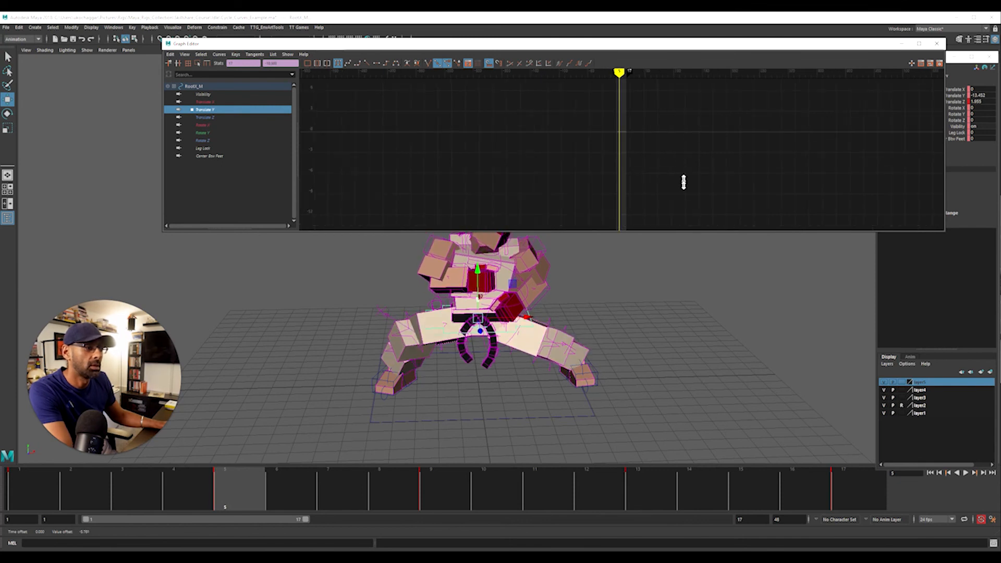
pyautogui.moveTo(556, 47); pyautogui.dragTo(1000, 86)
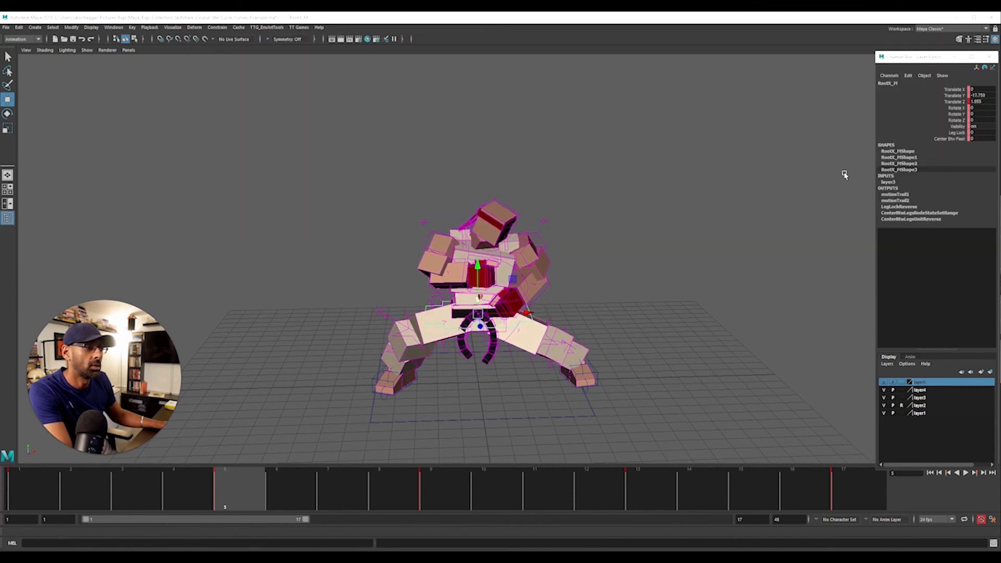
# Play the loop from a lower front angle to check the crouched stance
pyautogui.keyDown('alt'); pyautogui.moveTo(584, 246); pyautogui.dragTo(547, 226); pyautogui.keyUp('alt')
pyautogui.hotkey('alt', 'v')
pyautogui.keyDown('alt'); pyautogui.moveTo(649, 289); pyautogui.dragTo(593, 313); pyautogui.keyUp('alt')
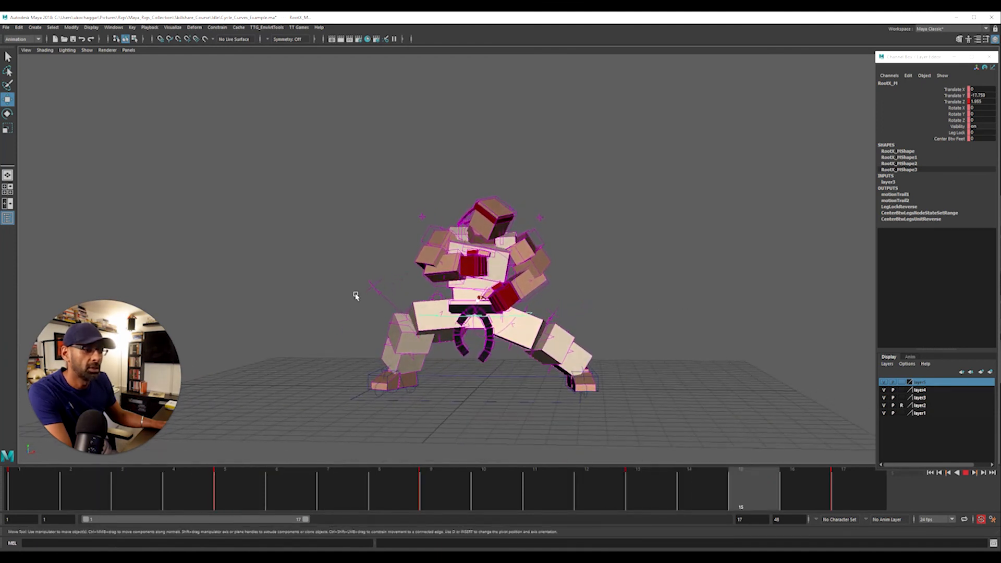
pyautogui.hotkey('alt', 'v')
# At frame 1, lower the right knee control PoleLeg_R and reposition the left knee control PoleLeg_L
pyautogui.hotkey('alt', 'shift', 'v')
pyautogui.click(371, 288)
pyautogui.moveTo(373, 289); pyautogui.dragTo(402, 350)
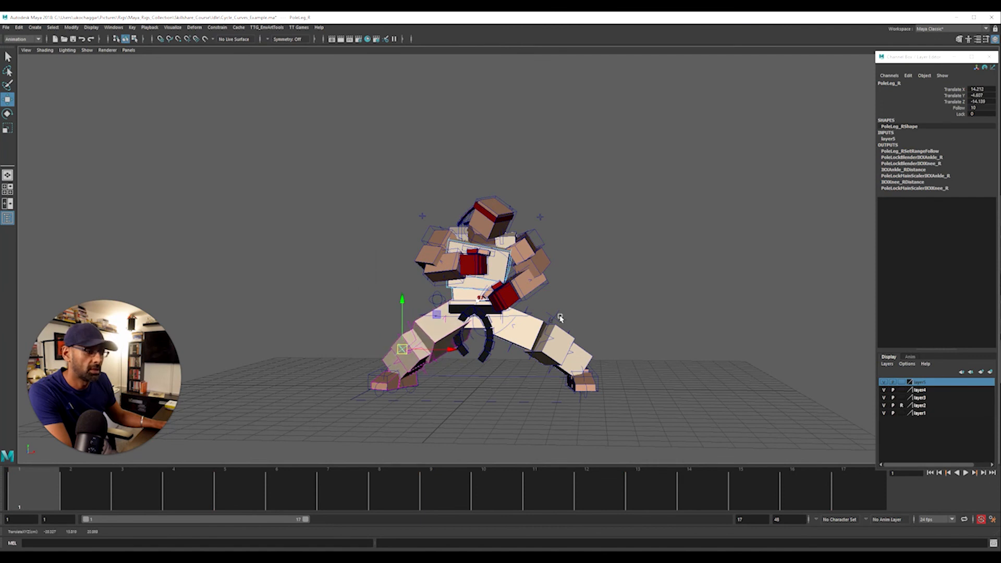
pyautogui.click(539, 349)
pyautogui.keyDown('alt'); pyautogui.moveTo(539, 348); pyautogui.dragTo(474, 388); pyautogui.keyUp('alt')
pyautogui.keyDown('alt'); pyautogui.moveTo(475, 387); pyautogui.dragTo(552, 368); pyautogui.keyUp('alt')
# Play the loop and view the wide, low stance from the front and side
pyautogui.hotkey('alt', 'v')
pyautogui.keyDown('alt'); pyautogui.moveTo(553, 367); pyautogui.dragTo(671, 364, button='right'); pyautogui.keyUp('alt')
pyautogui.keyDown('alt'); pyautogui.moveTo(671, 364); pyautogui.dragTo(586, 354); pyautogui.keyUp('alt')
pyautogui.keyDown('alt'); pyautogui.moveTo(585, 355); pyautogui.dragTo(469, 354, button='right'); pyautogui.keyUp('alt')
pyautogui.keyDown('alt'); pyautogui.moveTo(469, 354); pyautogui.dragTo(395, 339); pyautogui.keyUp('alt')
pyautogui.hotkey('alt', 'v')
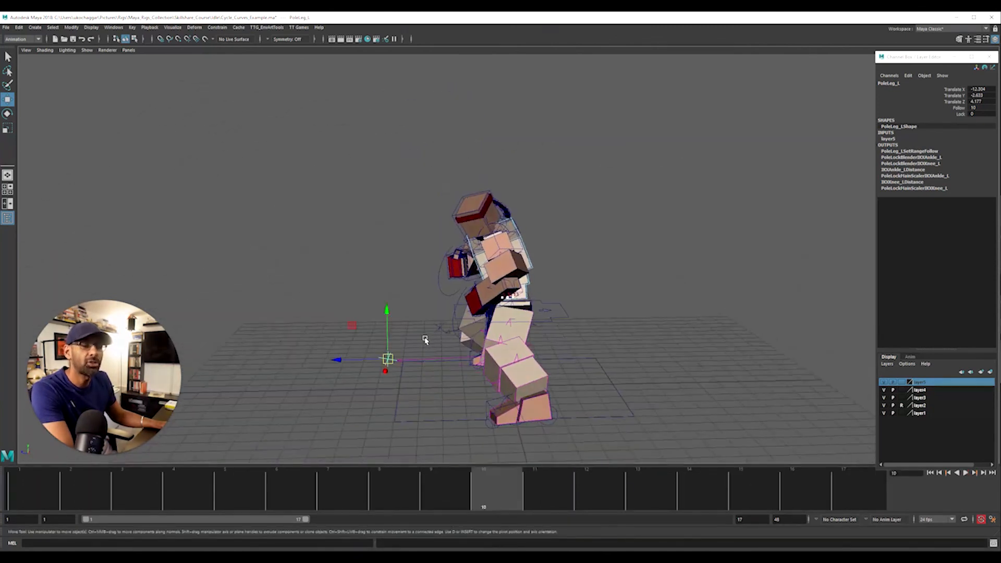